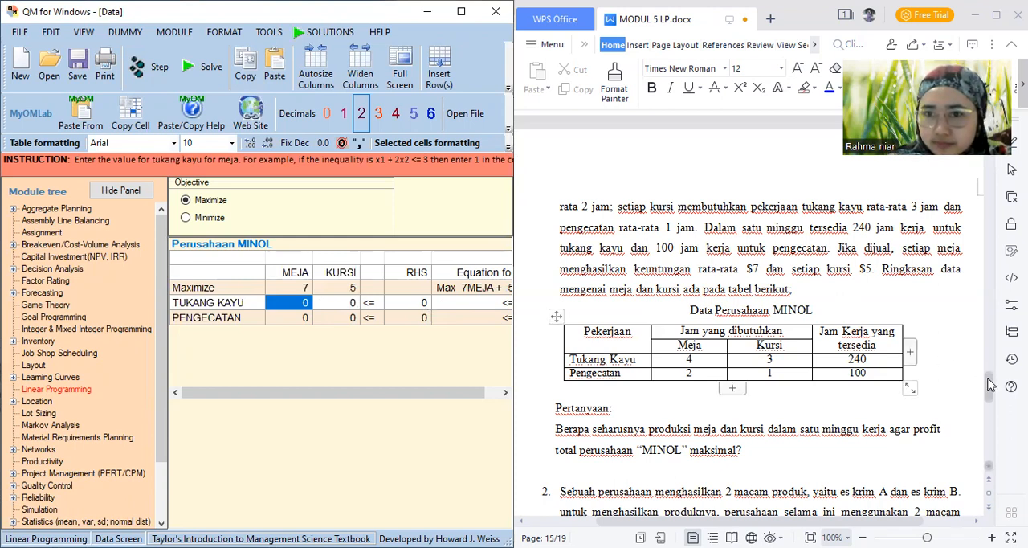
# Enter the MEJA coefficients from the MINOL data table: 4 for TUKANG KAYU and 2 for PENGECATAN
pyautogui.moveTo(705, 367); pyautogui.dragTo(705, 367)
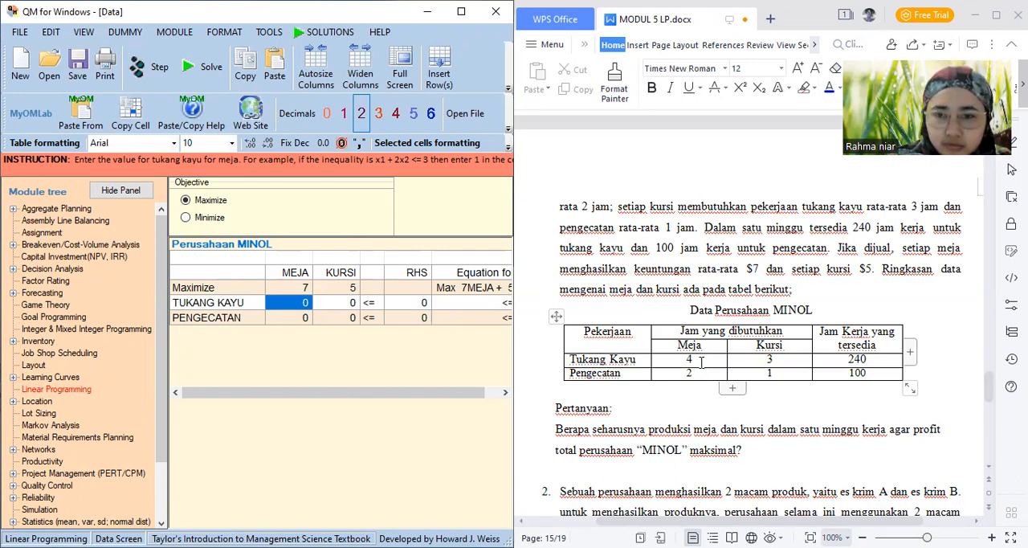
pyautogui.write('4')
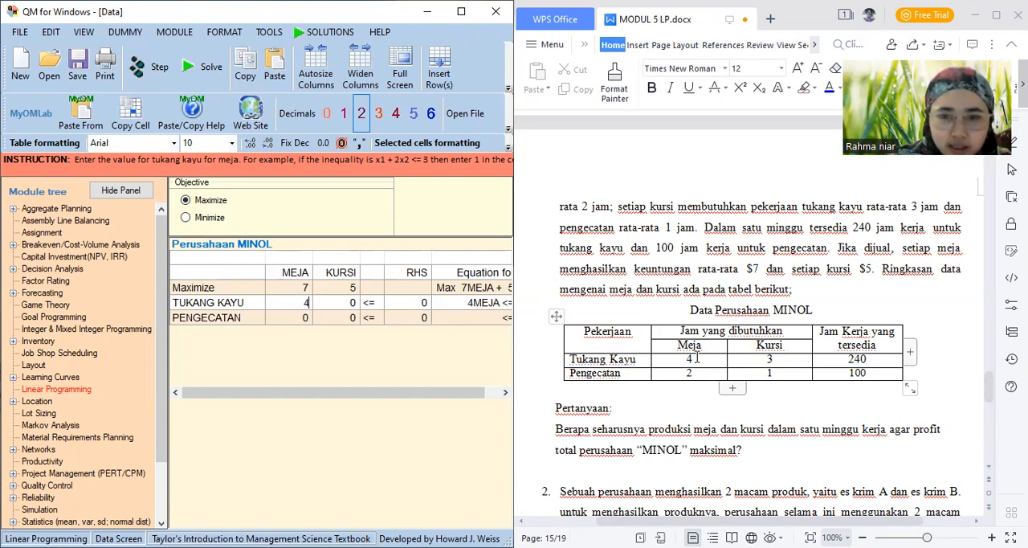
pyautogui.press('Return')
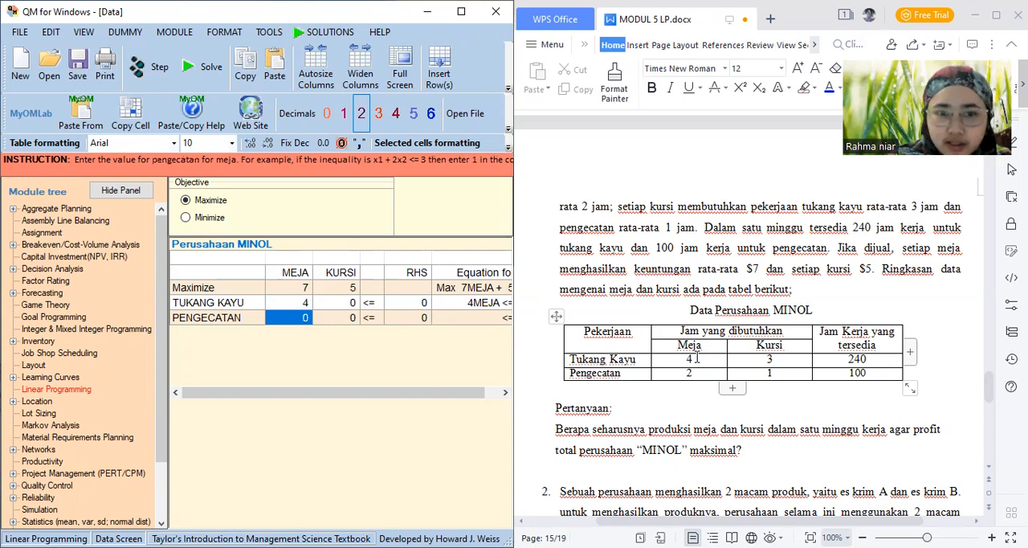
pyautogui.write('2')
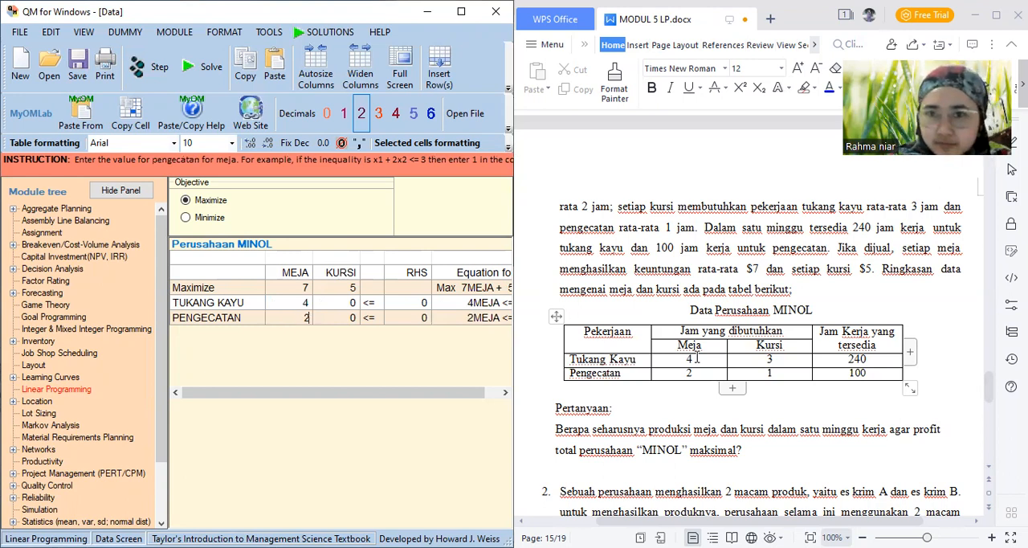
# Enter the KURSI coefficients: 3 for TUKANG KAYU and 1 for PENGECATAN
pyautogui.press('Tab')
pyautogui.press('Up')
pyautogui.press('Up')
pyautogui.press('Down')
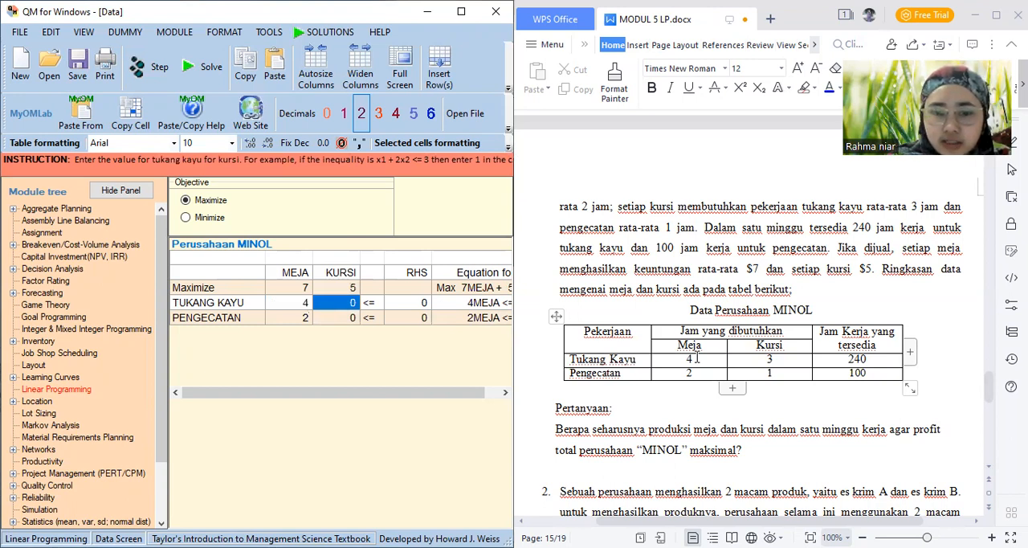
pyautogui.write('3')
pyautogui.press('Down')
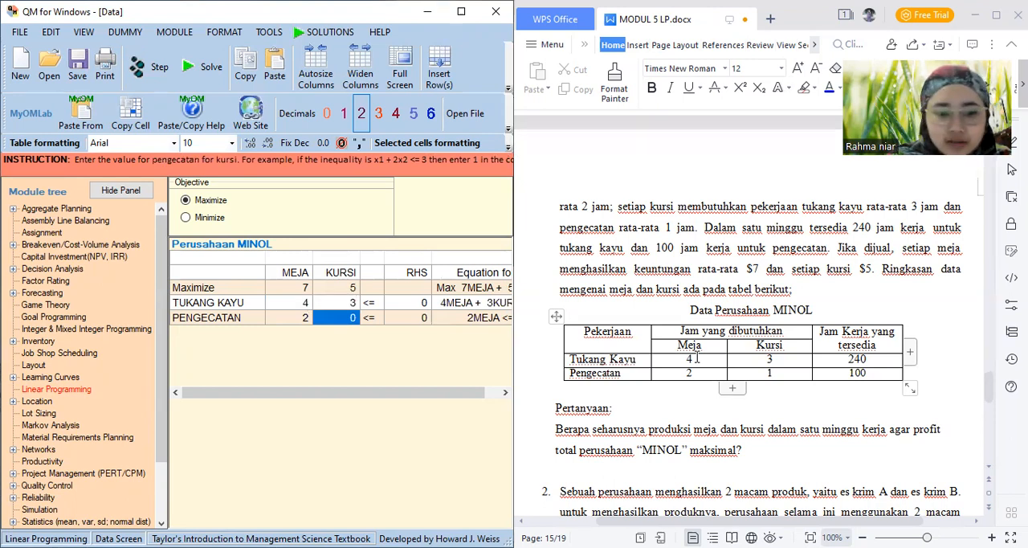
pyautogui.write('1')
# Set the RHS of the constraints to 240 for TUKANG KAYU and 100 for PENGECATAN
pyautogui.press('Right')
pyautogui.press('Up')
pyautogui.press('Up')
pyautogui.press('Right')
pyautogui.press('Down')
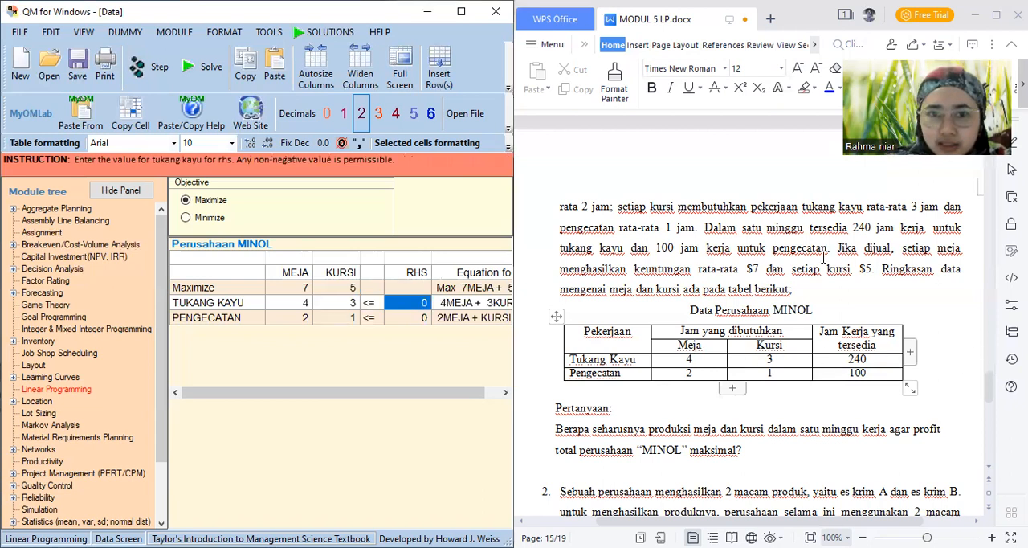
pyautogui.write('24')
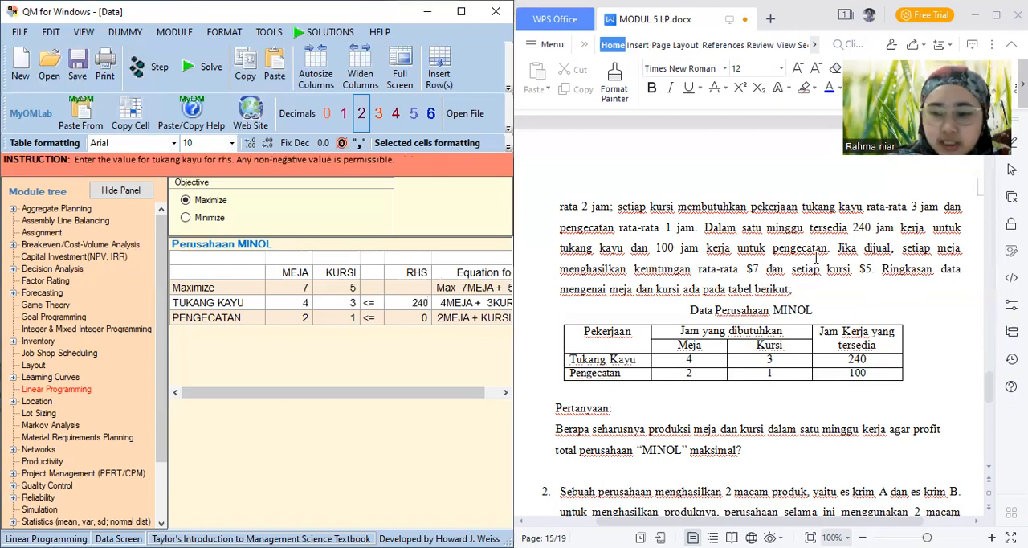
pyautogui.write('0')
pyautogui.press('Return')
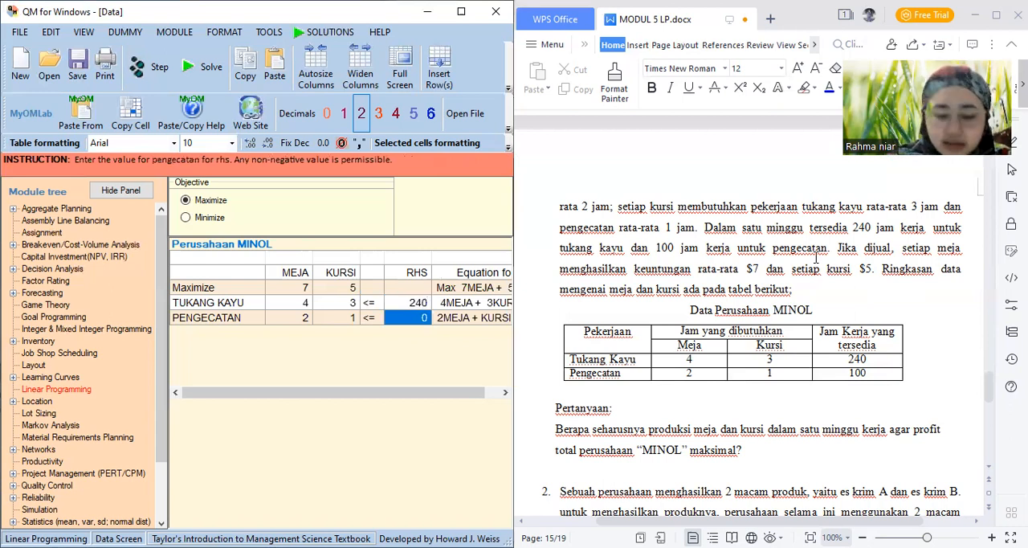
pyautogui.write('100')
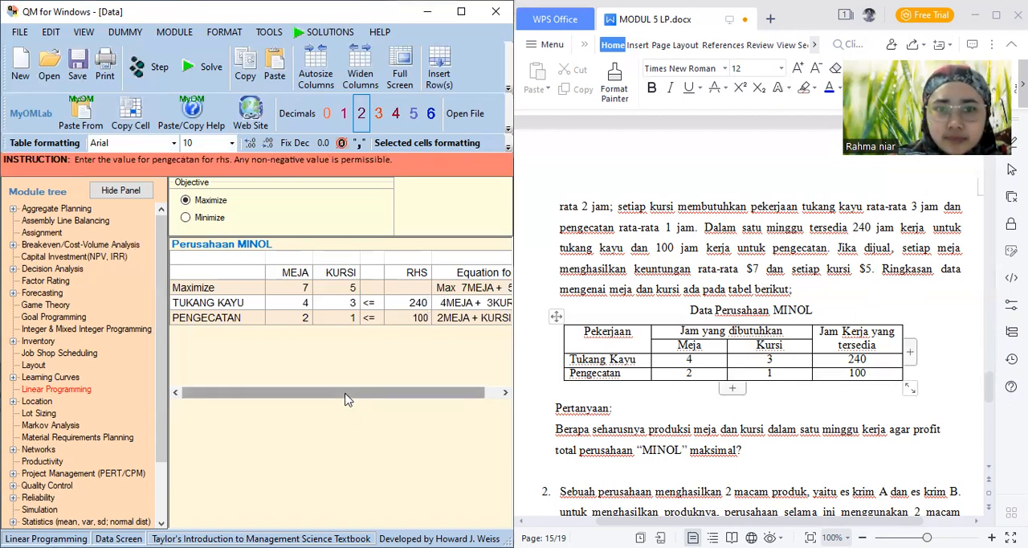
pyautogui.moveTo(410, 399); pyautogui.dragTo(341, 396)
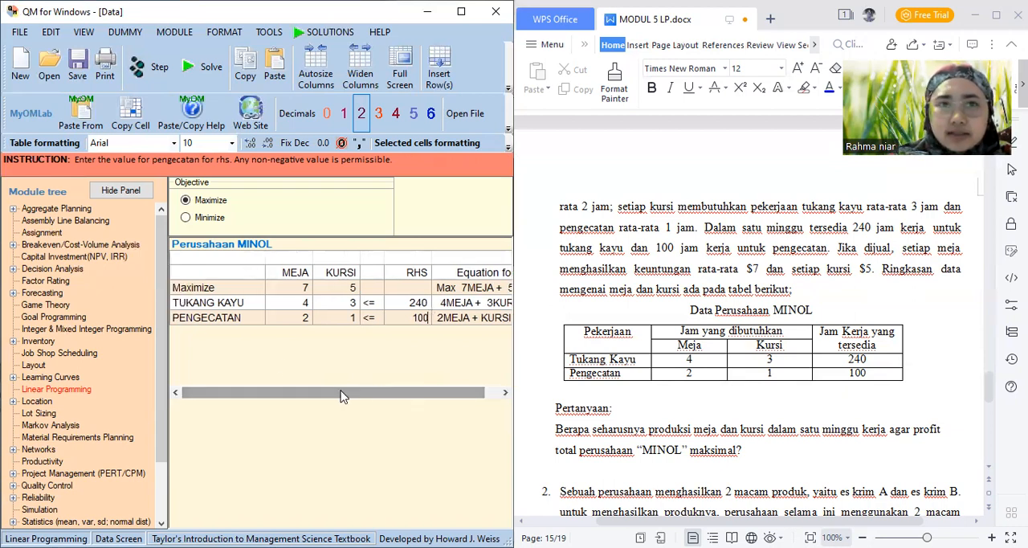
# Solve the Perusahaan MINOL problem and widen the program window to show the full Linear Programming Results table
pyautogui.click(197, 68)
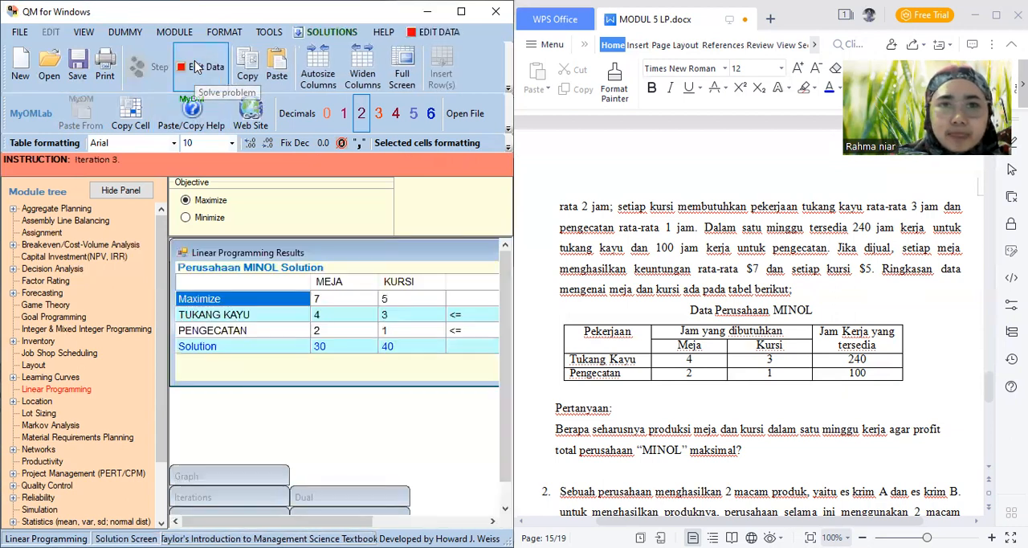
pyautogui.click(329, 32)
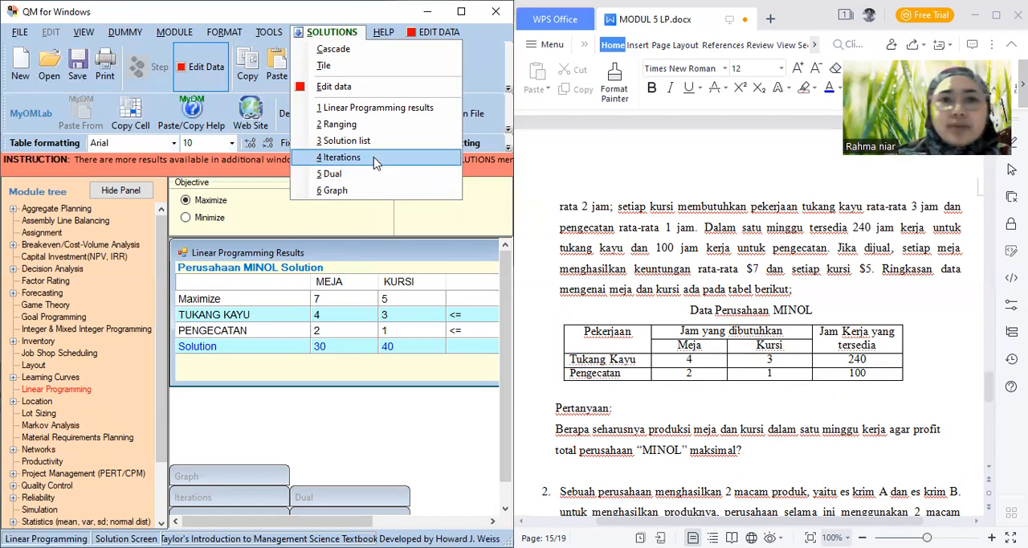
pyautogui.click(361, 111)
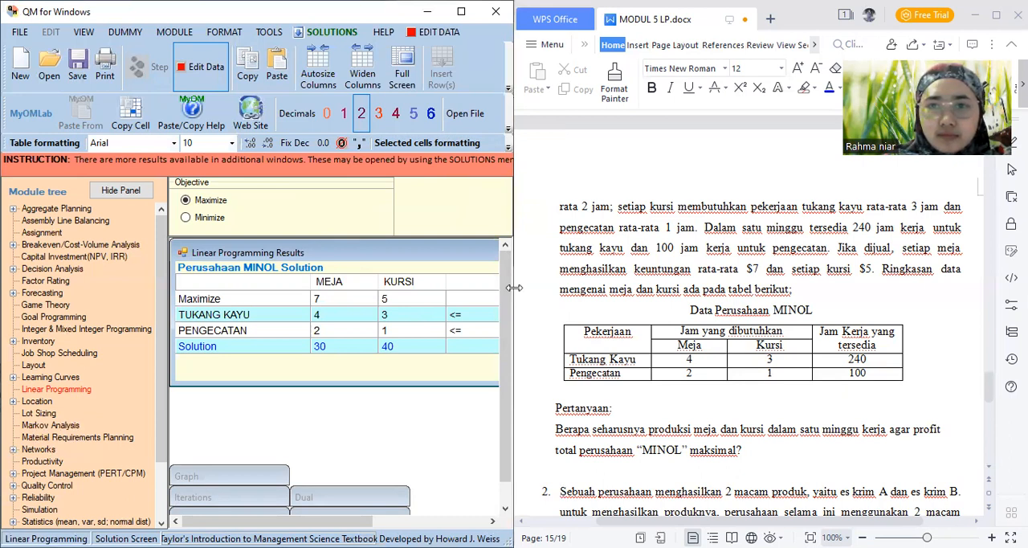
pyautogui.moveTo(514, 287); pyautogui.dragTo(696, 303)
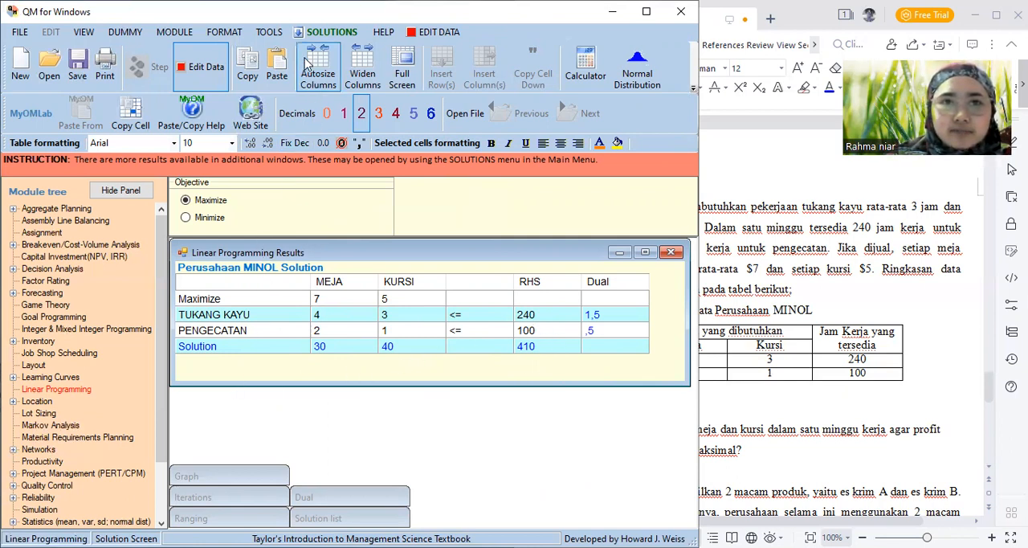
# View the Ranging results across all their columns and the Solution list for the Perusahaan MINOL problem
pyautogui.click(327, 32)
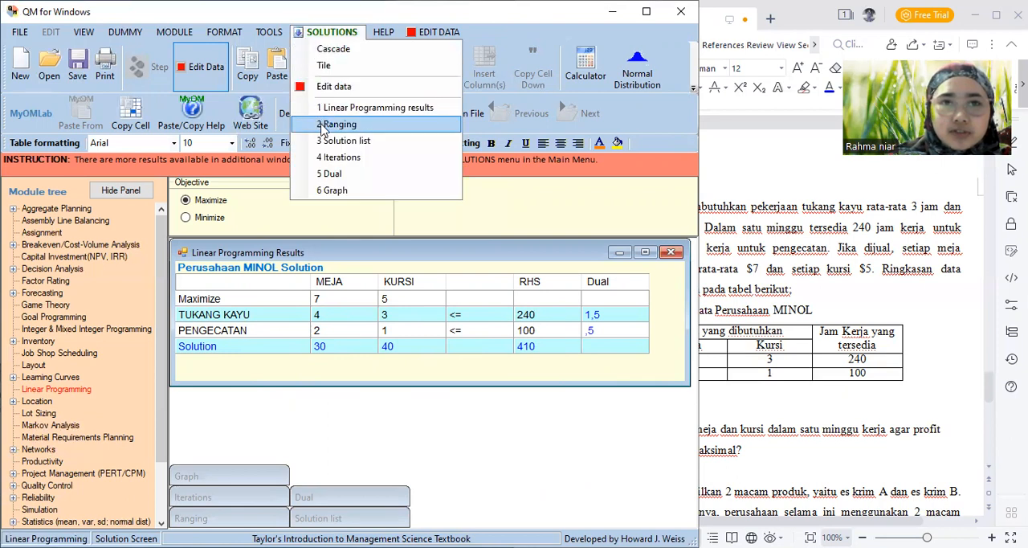
pyautogui.click(336, 125)
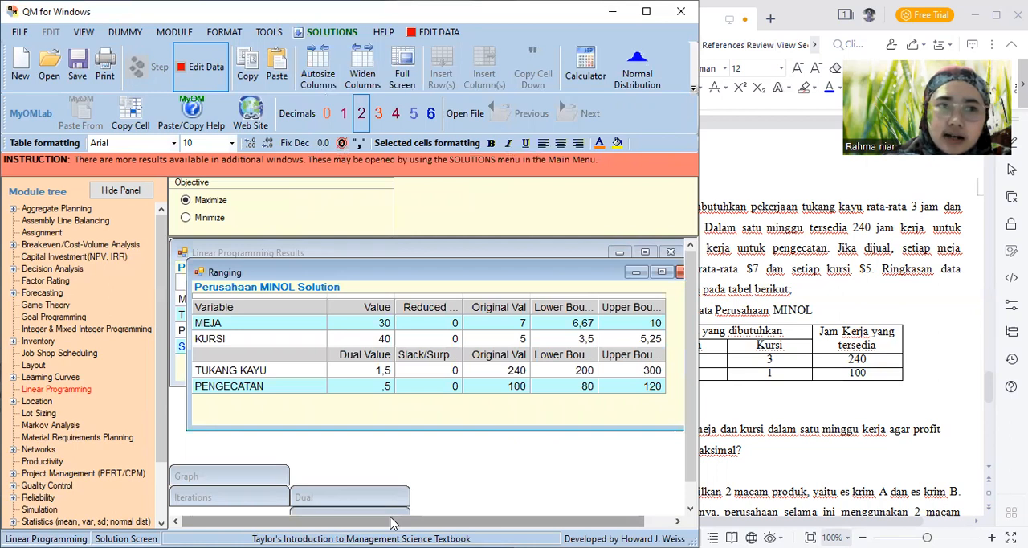
pyautogui.moveTo(394, 523); pyautogui.dragTo(420, 523)
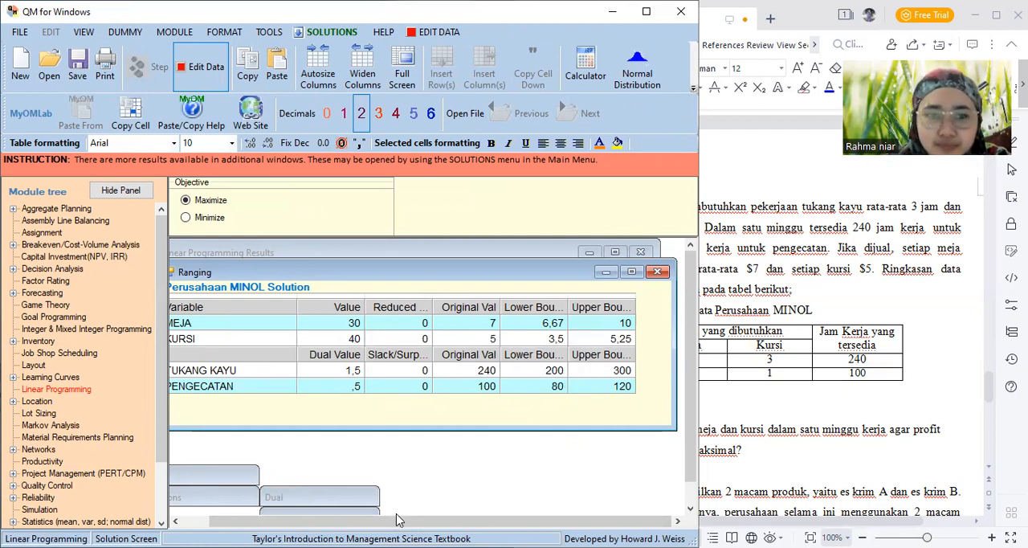
pyautogui.moveTo(396, 524)
pyautogui.mouseDown()
pyautogui.moveTo(368, 524)
pyautogui.moveTo(387, 523)
pyautogui.mouseUp()
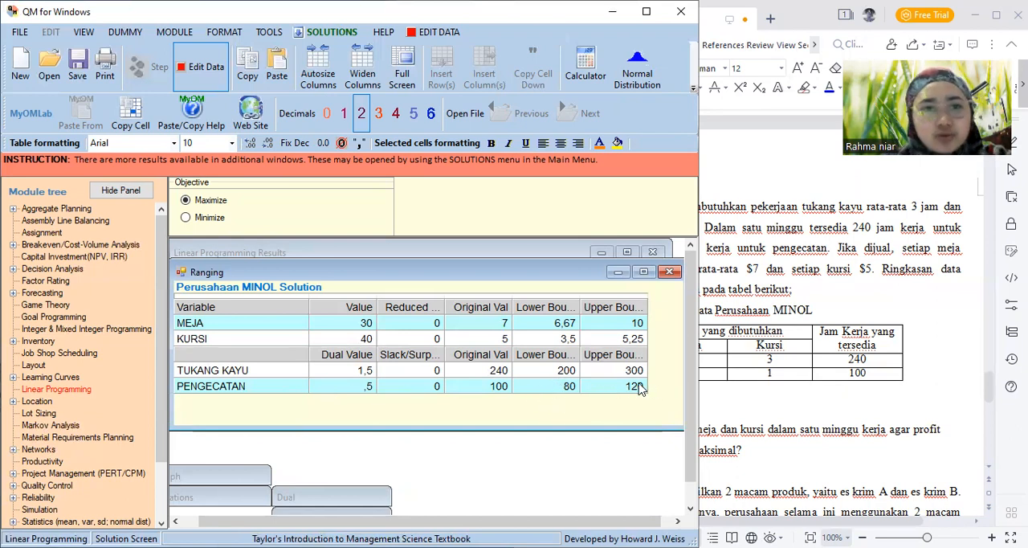
pyautogui.click(321, 33)
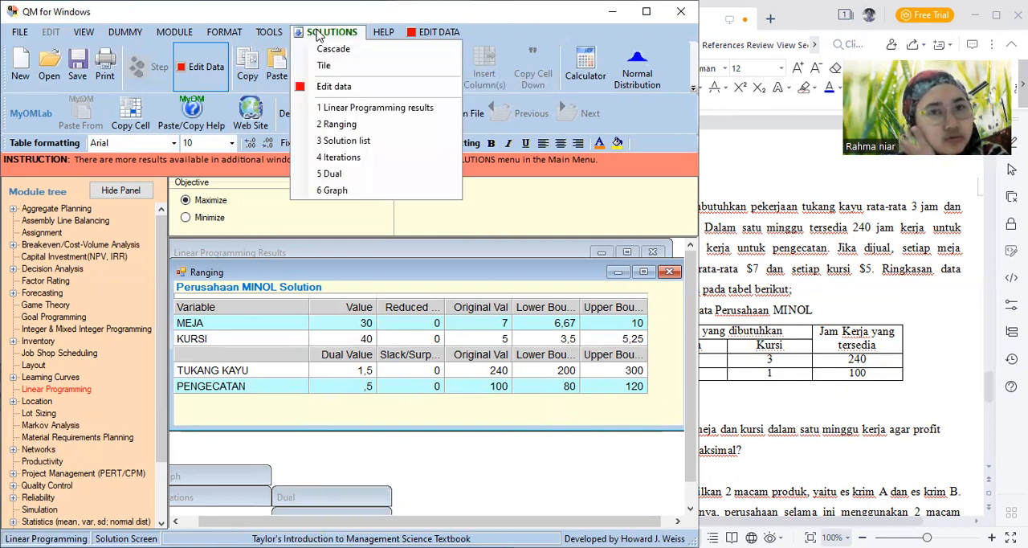
pyautogui.click(360, 142)
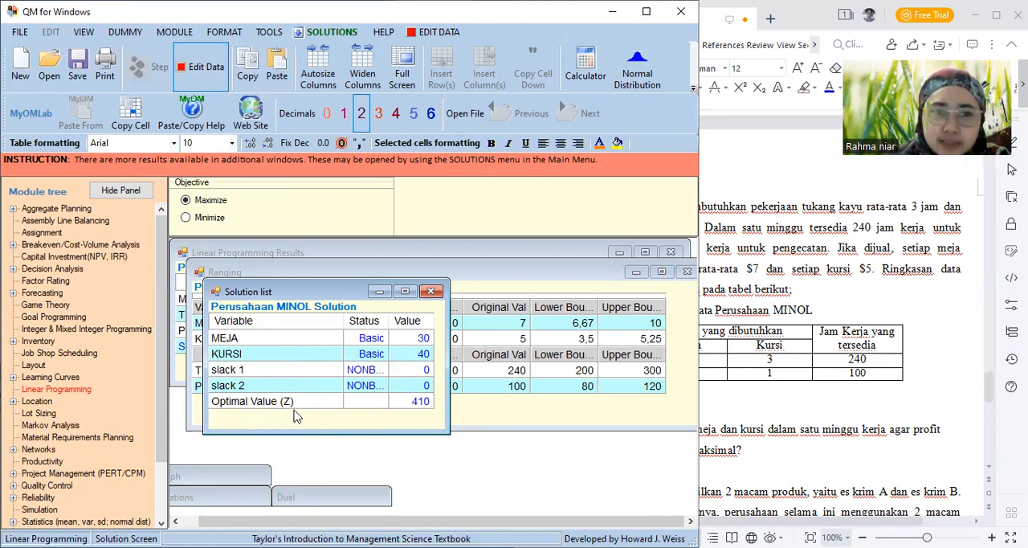
# View the Iterations results and examine the simplex tables from the first through the last iteration
pyautogui.click(311, 32)
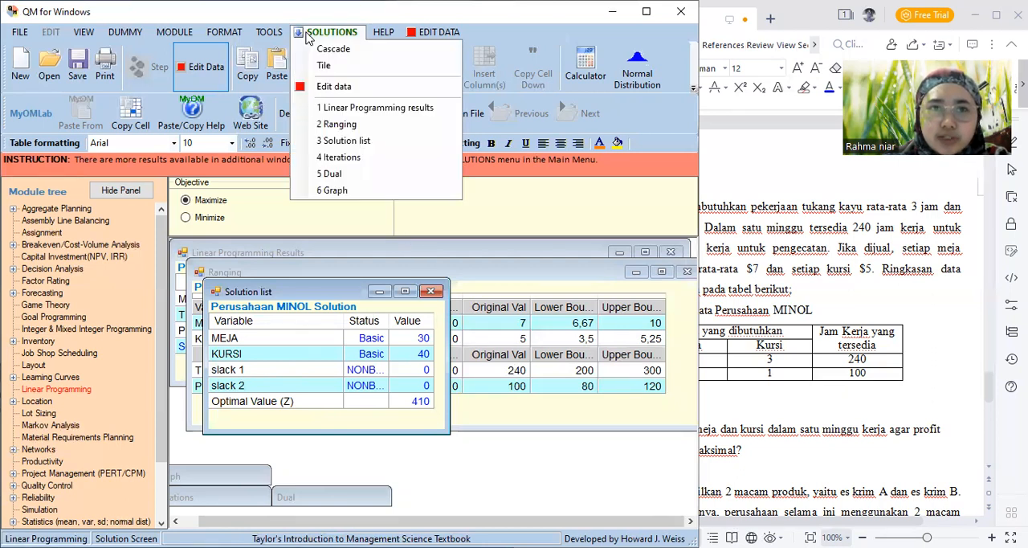
pyautogui.click(342, 158)
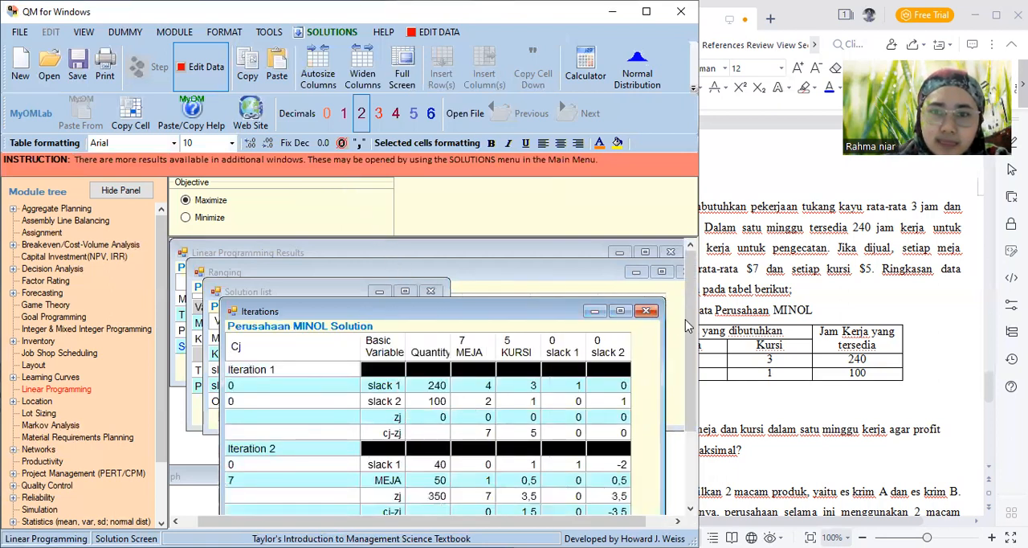
pyautogui.moveTo(691, 335); pyautogui.dragTo(692, 366)
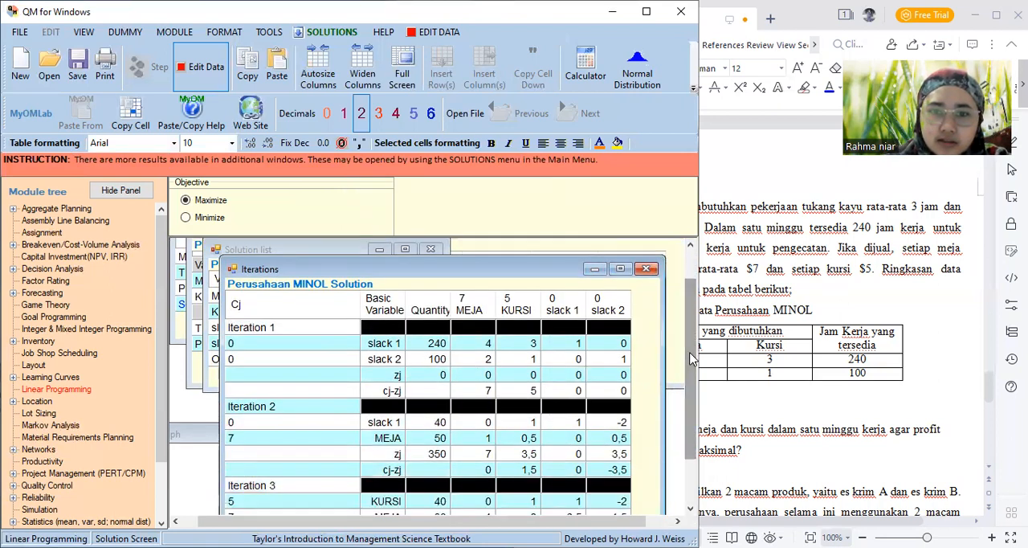
pyautogui.click(692, 511)
pyautogui.click(692, 511)
pyautogui.click(692, 511)
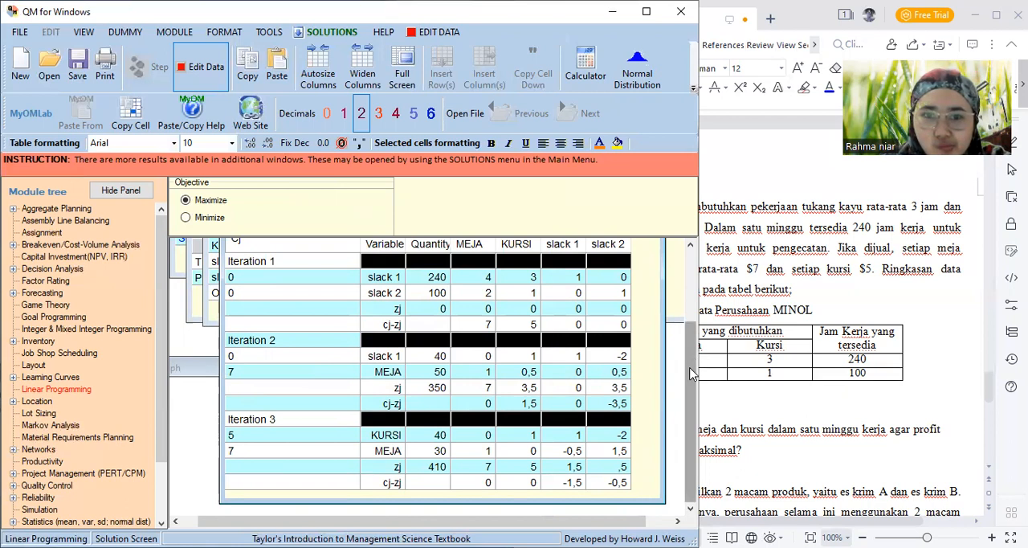
pyautogui.moveTo(689, 362); pyautogui.dragTo(688, 355)
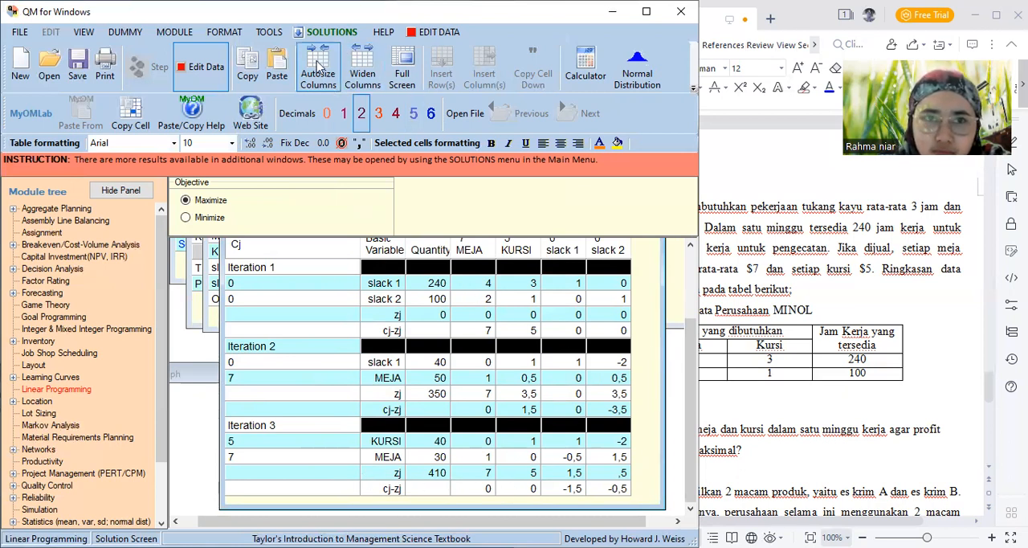
# View the complete Dual table by repositioning its window, and display the Graph of the MINOL solution
pyautogui.click(306, 40)
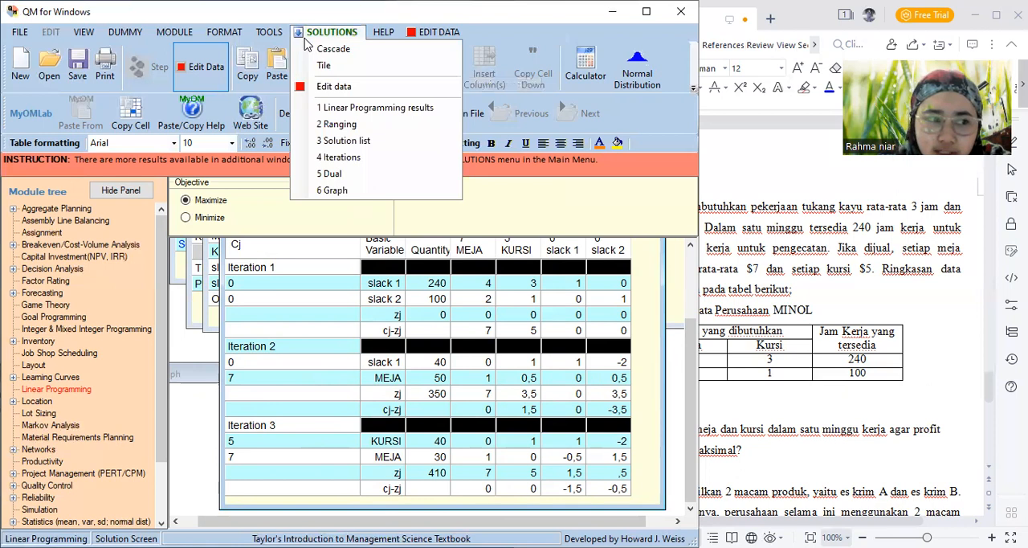
pyautogui.click(336, 175)
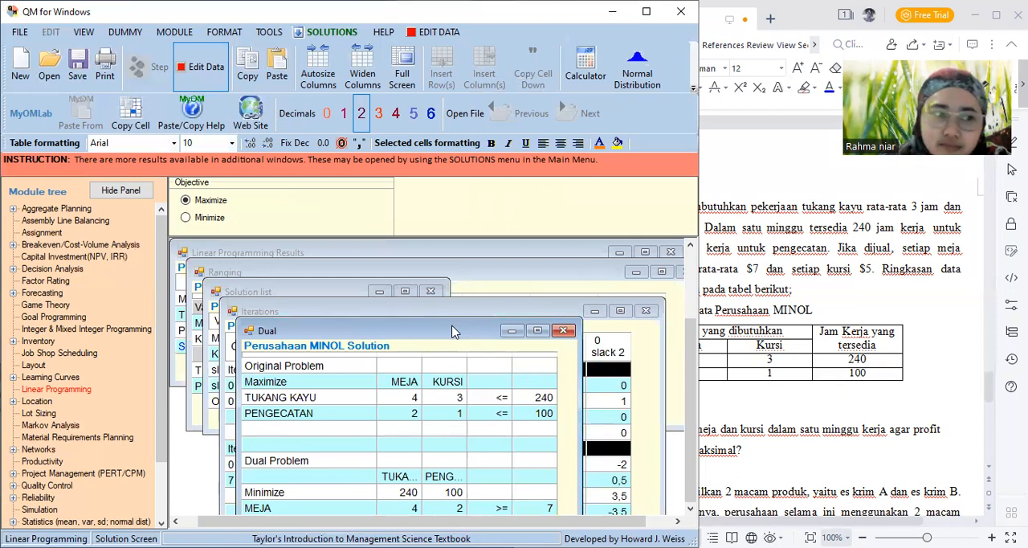
pyautogui.moveTo(452, 332); pyautogui.dragTo(450, 248)
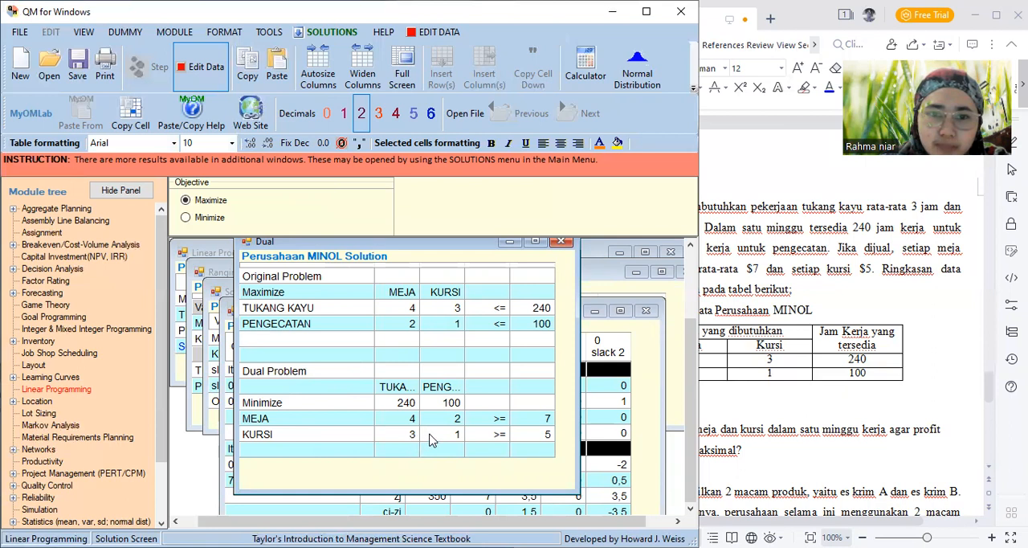
pyautogui.click(305, 36)
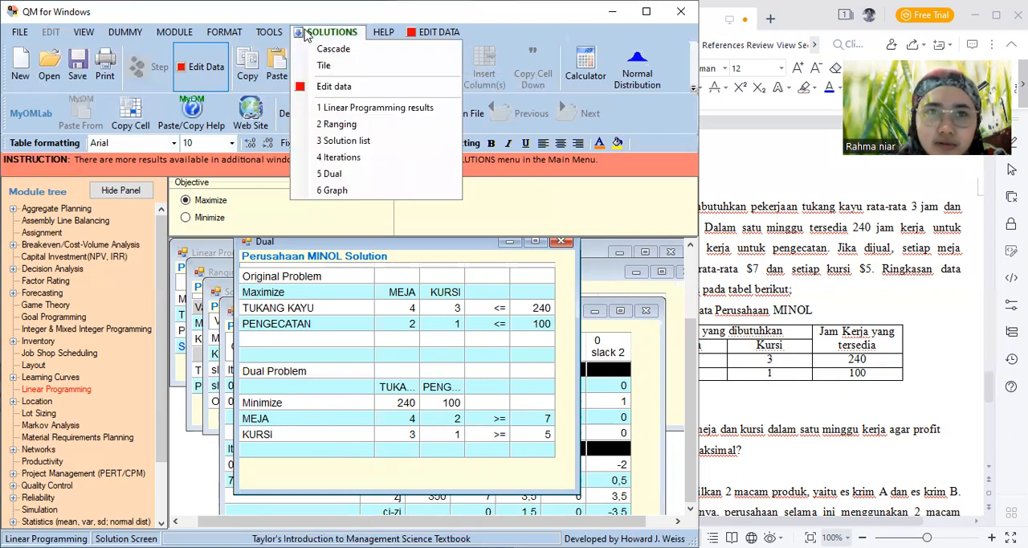
pyautogui.click(333, 190)
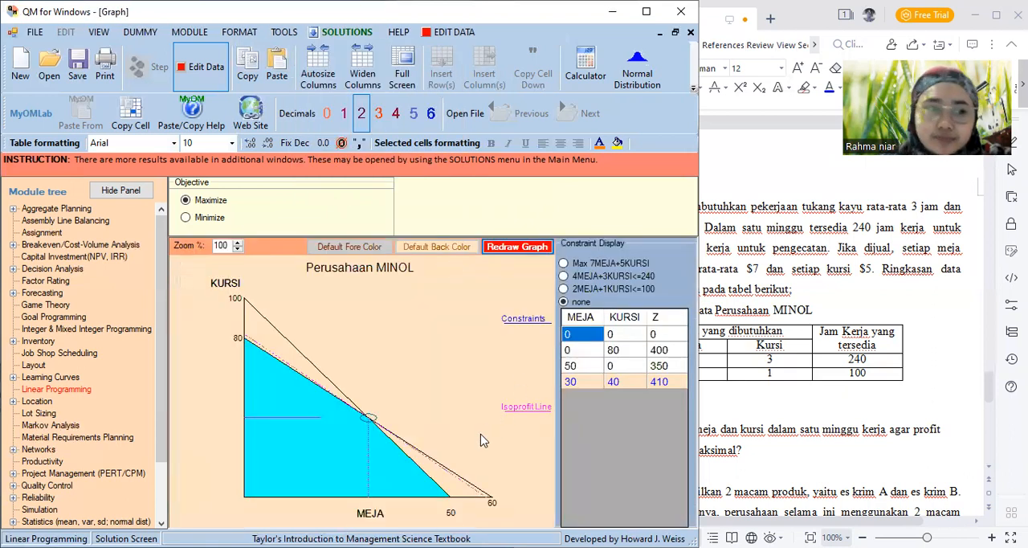
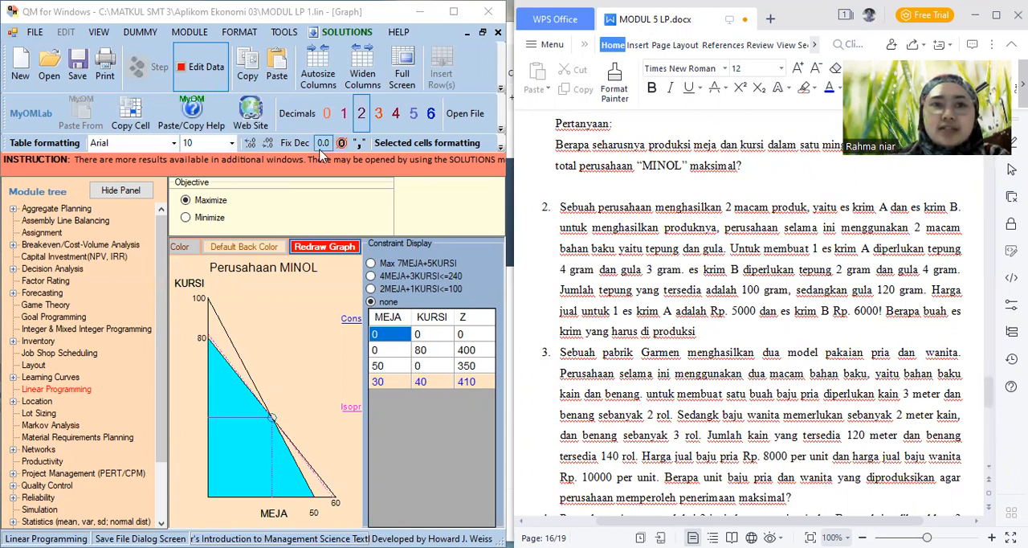
# Start a new data set in the Linear Programming module
pyautogui.click(190, 37)
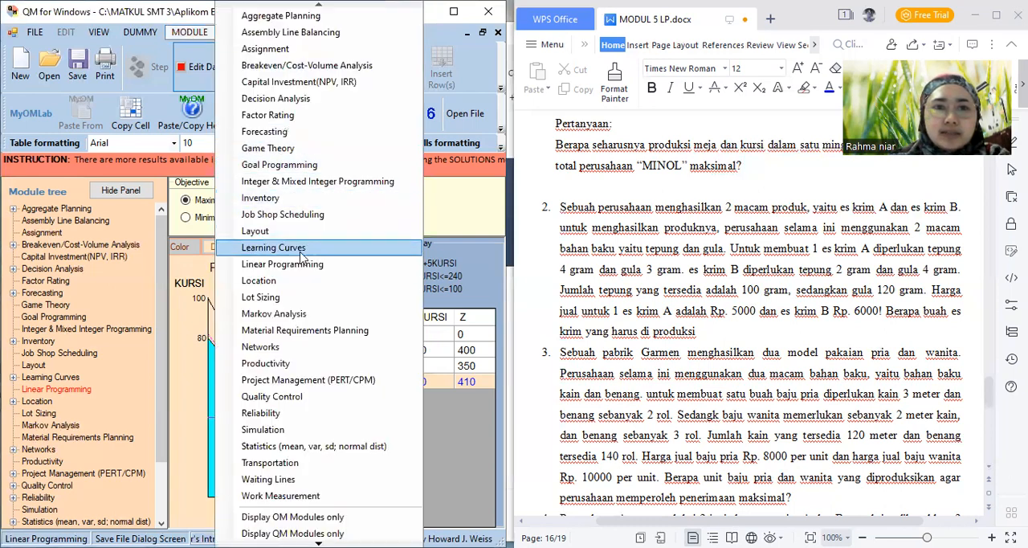
pyautogui.click(301, 267)
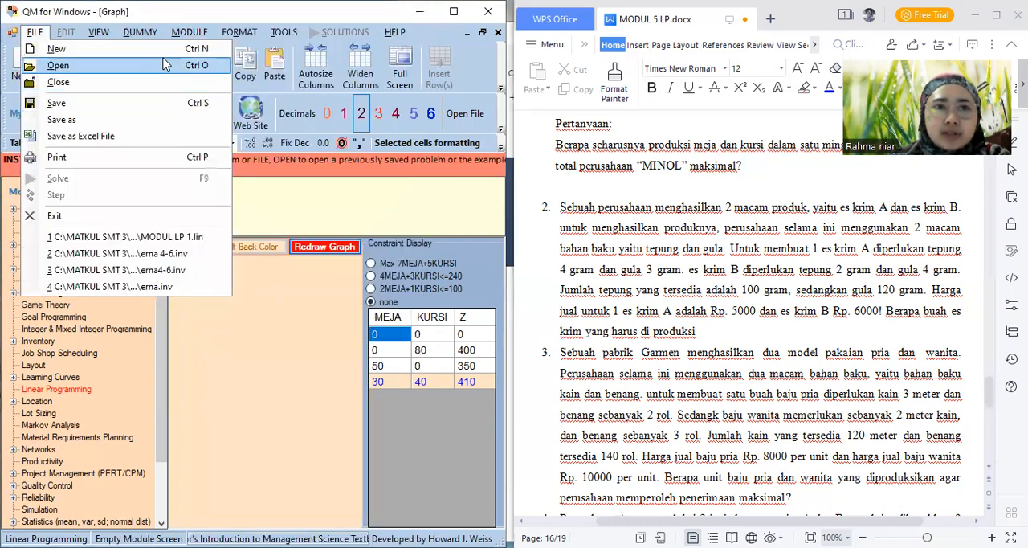
pyautogui.click(162, 53)
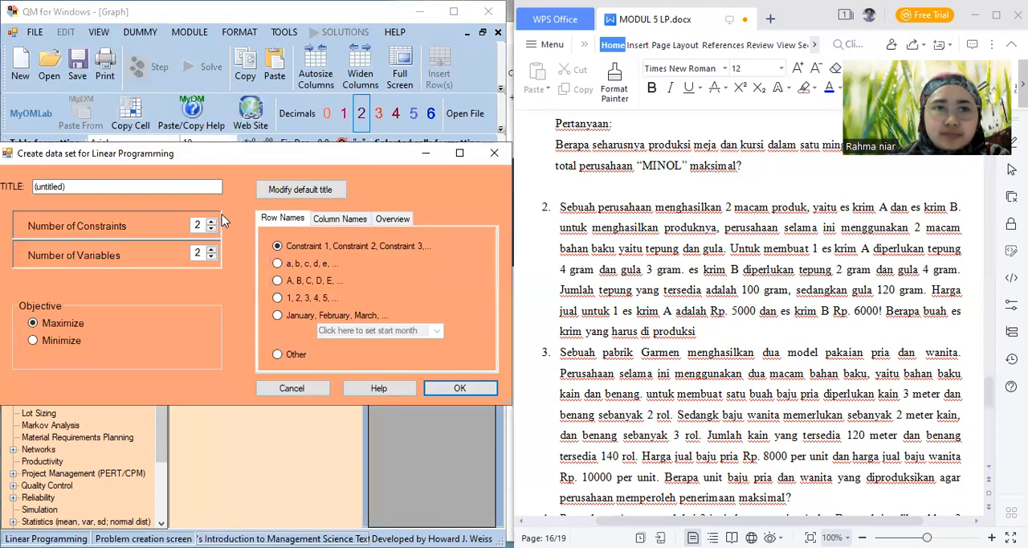
# Title the data set PERUSAHAAN ES KRIM and create it with two constraints, two variables and a Maximize objective
pyautogui.click(185, 184)
pyautogui.press('BackSpace')
pyautogui.press('BackSpace')
pyautogui.press('BackSpace')
pyautogui.press('BackSpace')
pyautogui.press('BackSpace')
pyautogui.press('BackSpace')
pyautogui.press('BackSpace')
pyautogui.press('BackSpace')
pyautogui.press('BackSpace')
pyautogui.press('BackSpace')
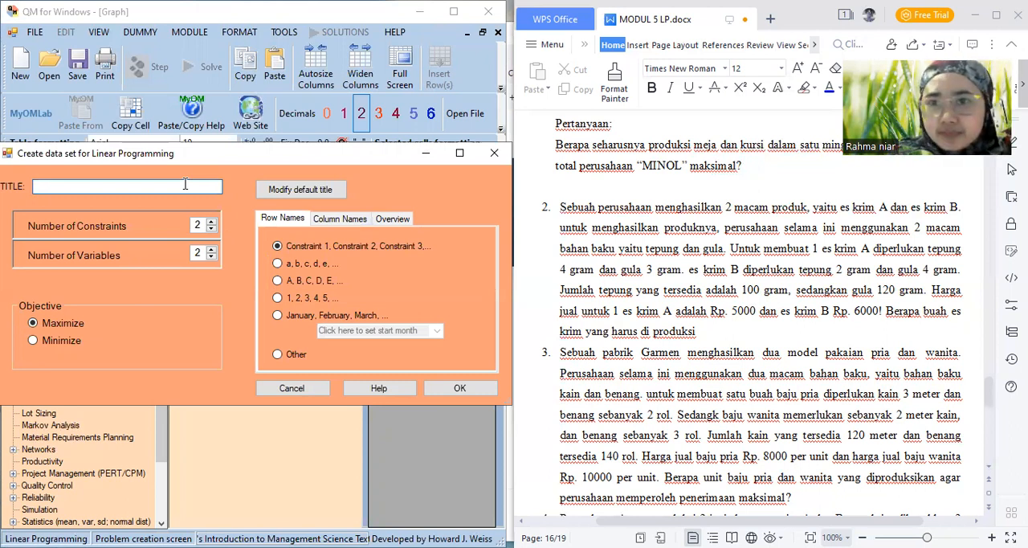
pyautogui.write('pERUSA')
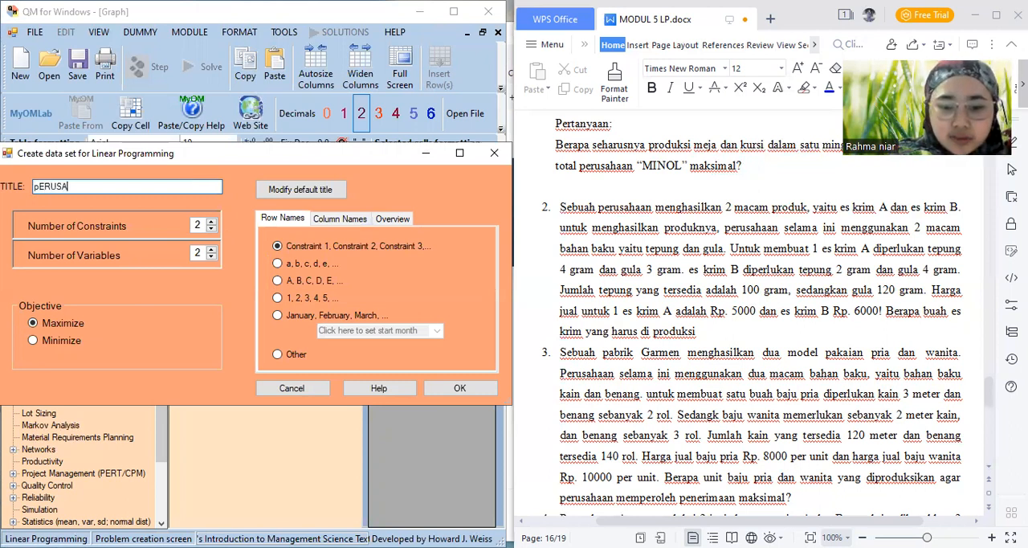
pyautogui.write('HAAN')
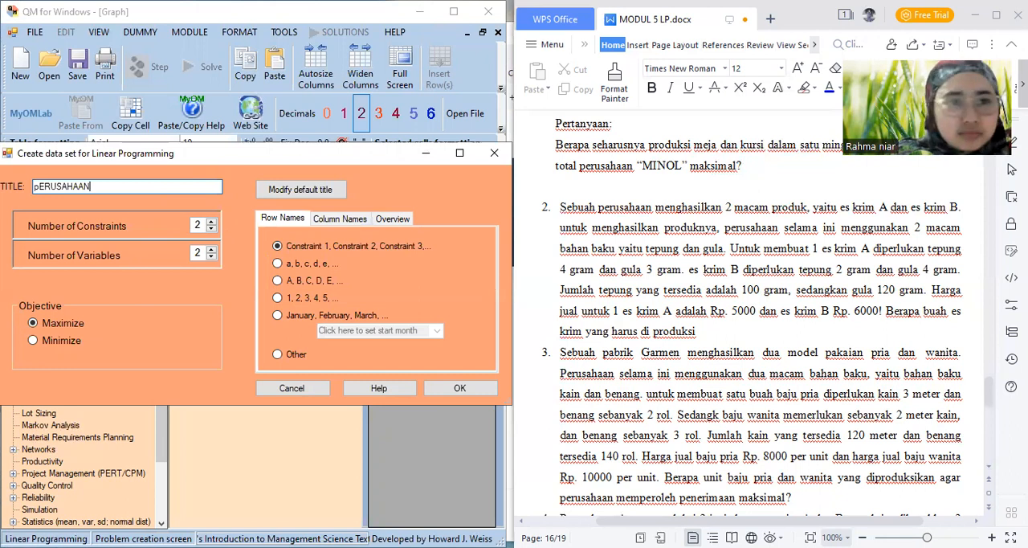
pyautogui.press('BackSpace')
pyautogui.write('P')
pyautogui.click(189, 191)
pyautogui.write('ES K')
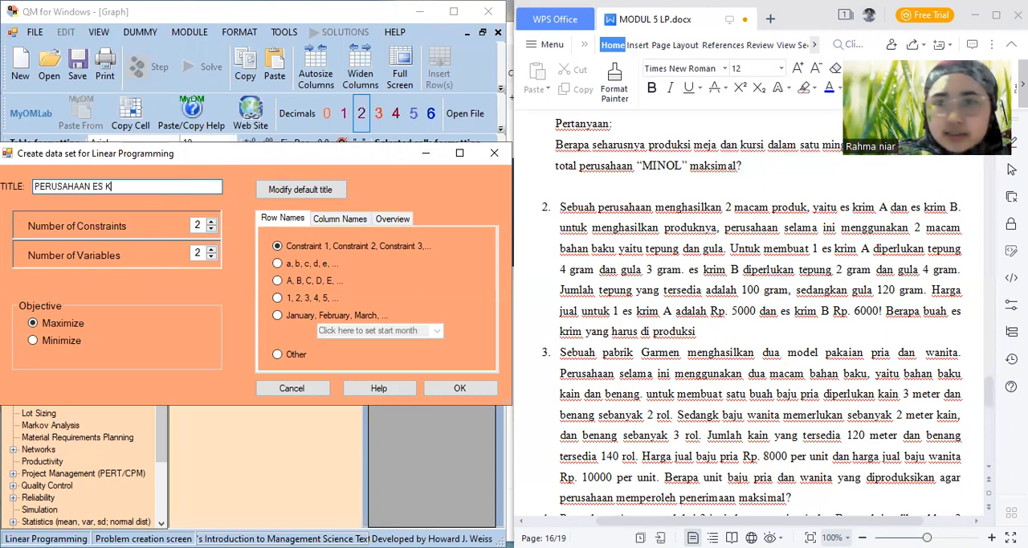
pyautogui.write('RI')
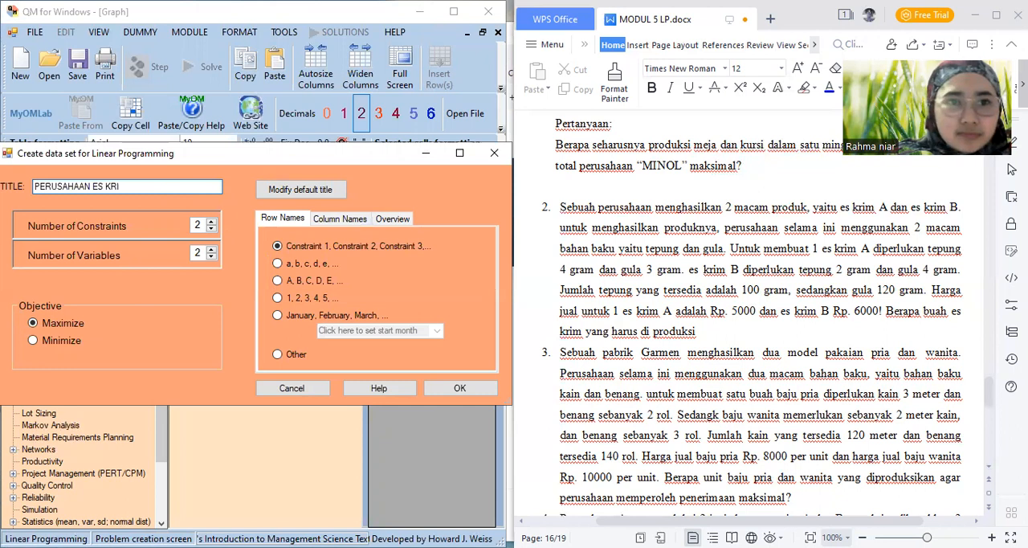
pyautogui.write('M')
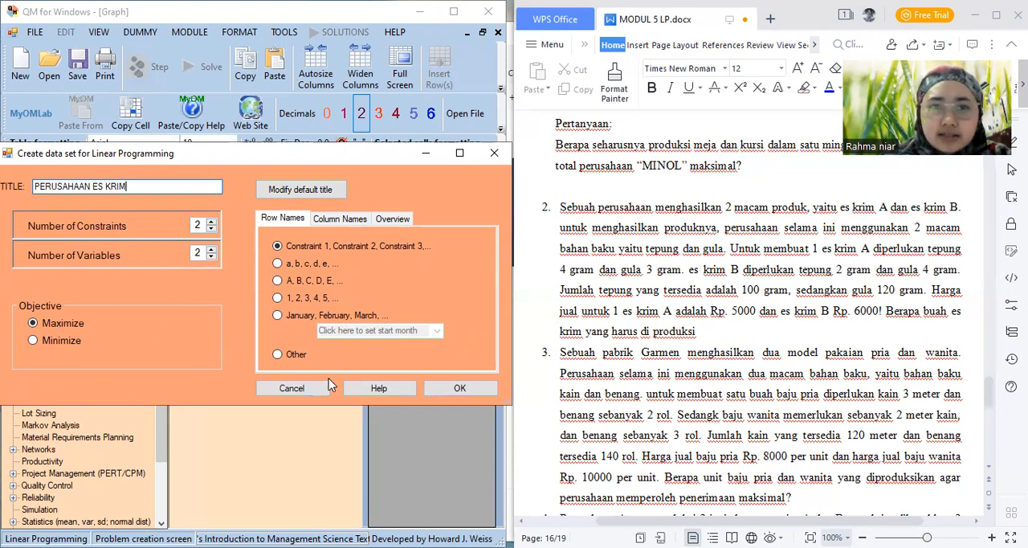
pyautogui.click(457, 387)
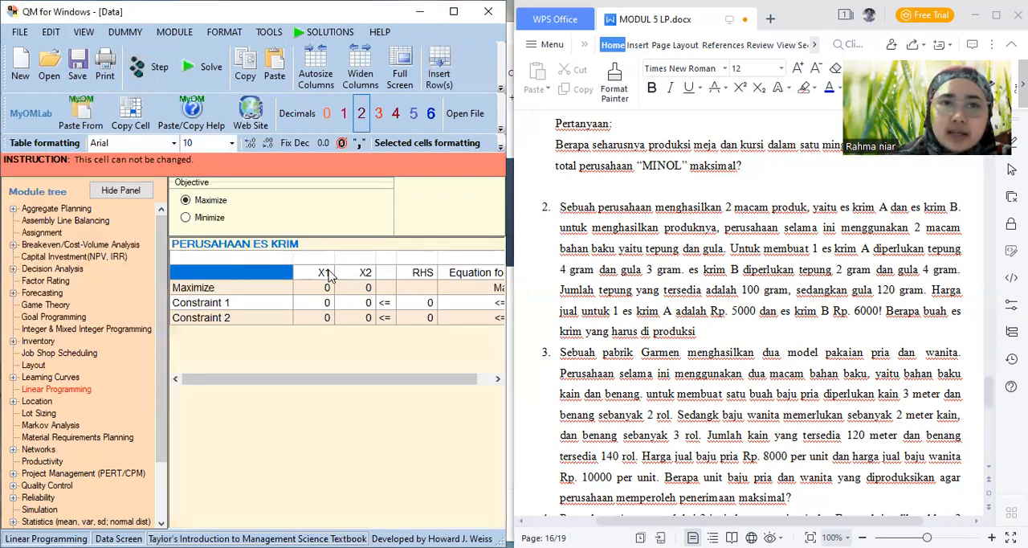
# Rename the variables X1 and X2 as ES KRIM A and ES KRIM B
pyautogui.click(326, 276)
pyautogui.write('ES')
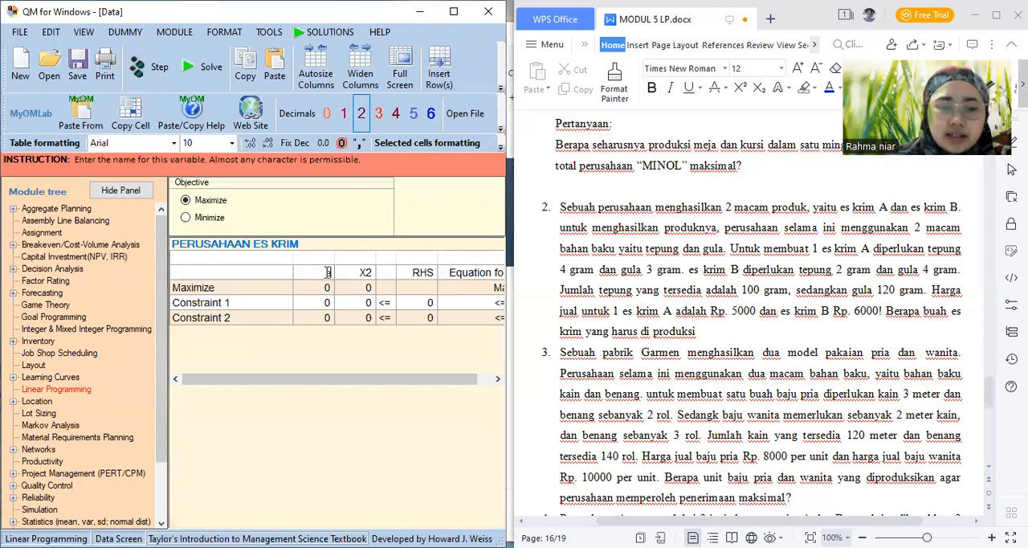
pyautogui.press('Return')
pyautogui.write('KRIM')
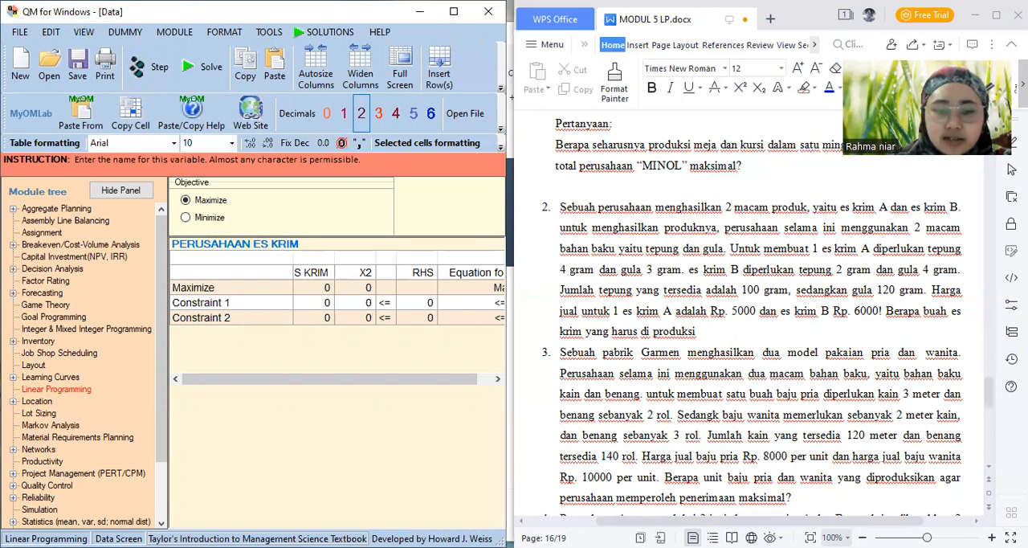
pyautogui.press('Tab')
pyautogui.write('ES K')
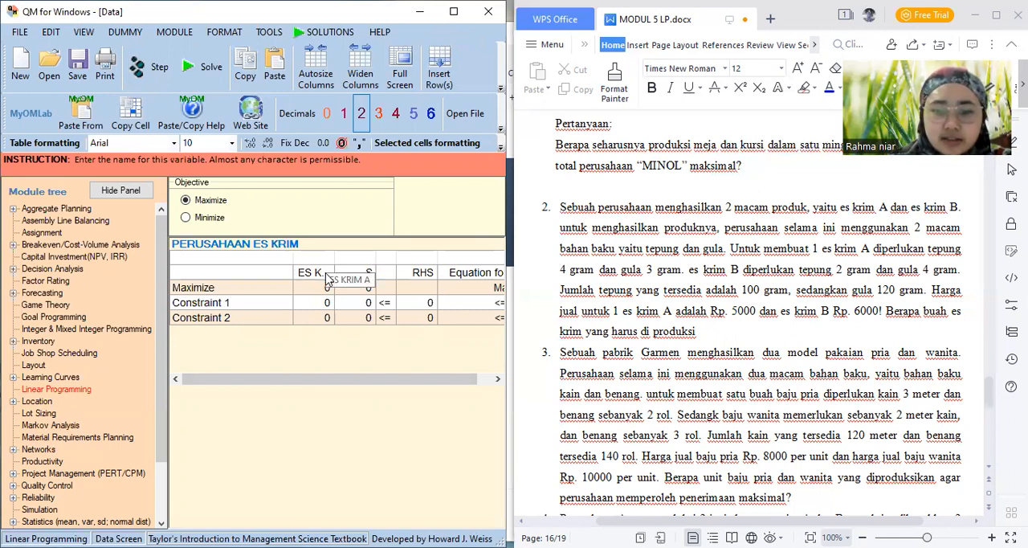
pyautogui.write('RIM B')
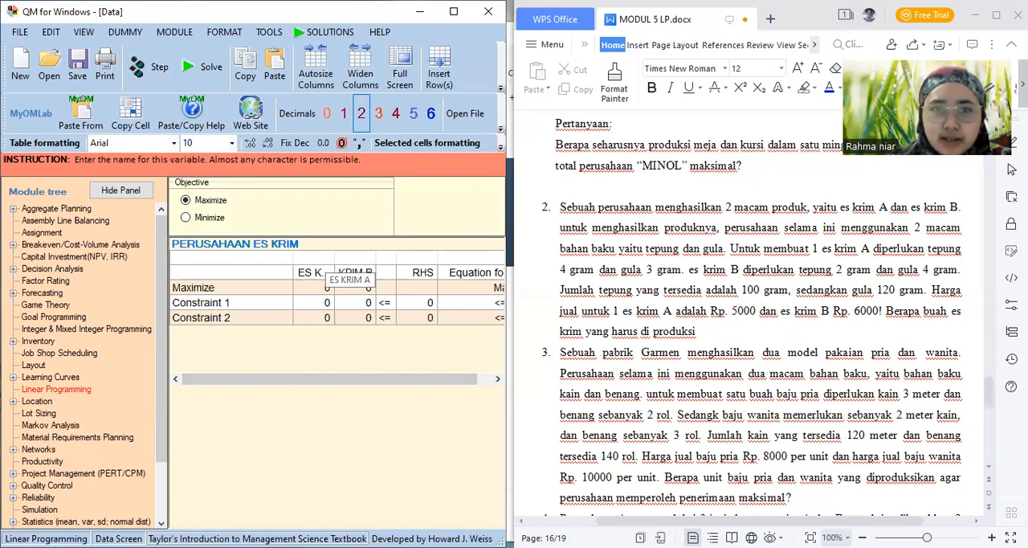
# Rename Constraint 1 as TEPUNG and Constraint 2 as GULA
pyautogui.click(237, 306)
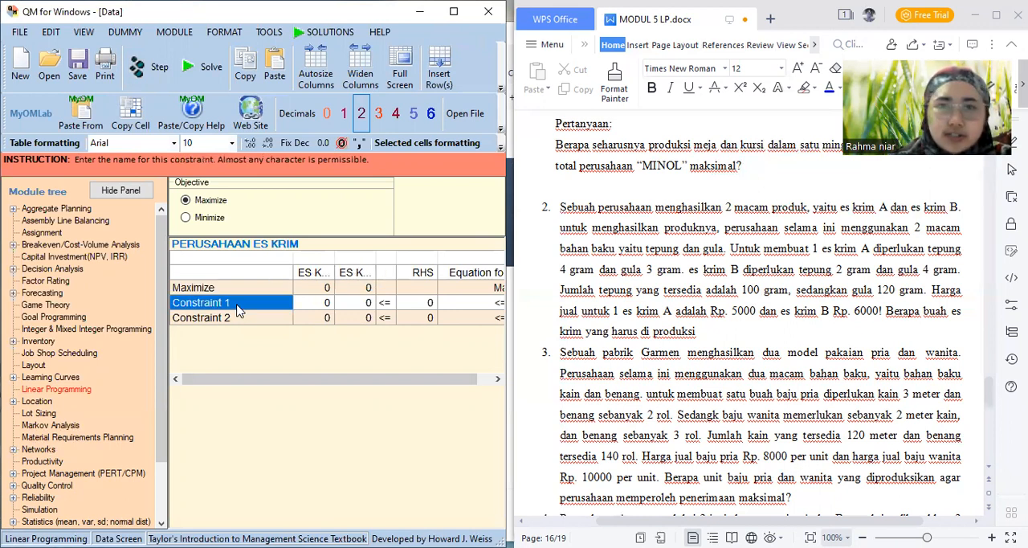
pyautogui.write('TEOUNG')
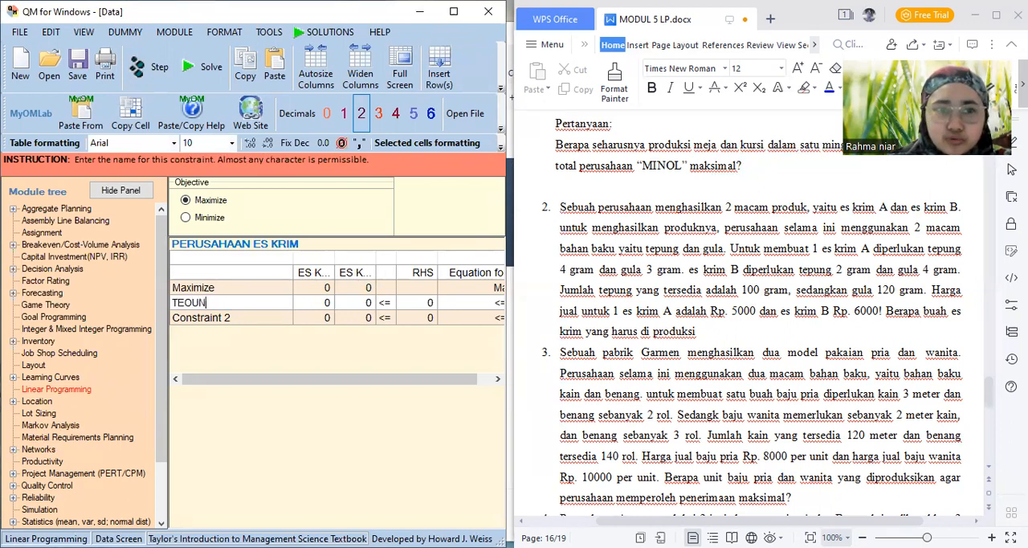
pyautogui.press('BackSpace')
pyautogui.press('BackSpace')
pyautogui.press('BackSpace')
pyautogui.press('BackSpace')
pyautogui.write('PUNG')
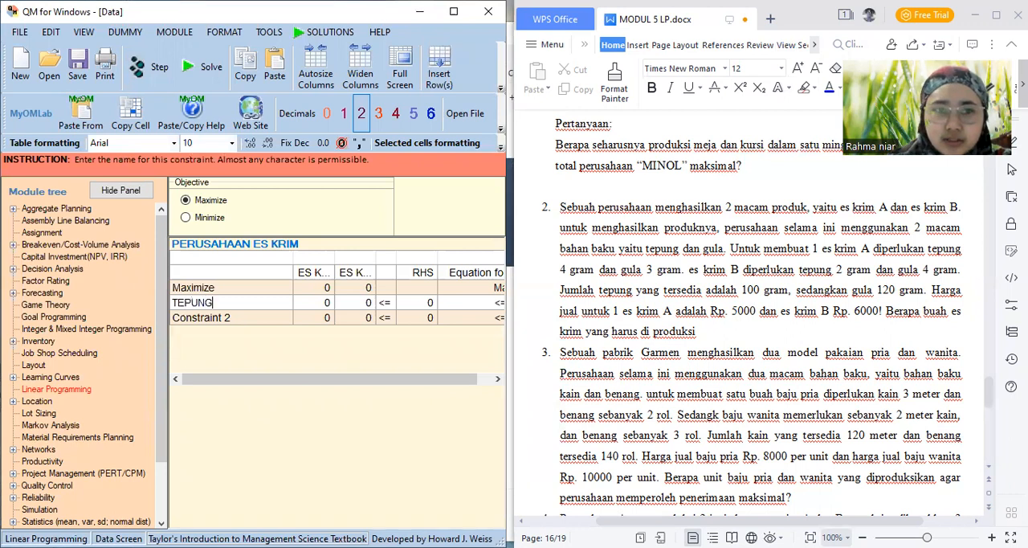
pyautogui.press('Return')
pyautogui.write('T')
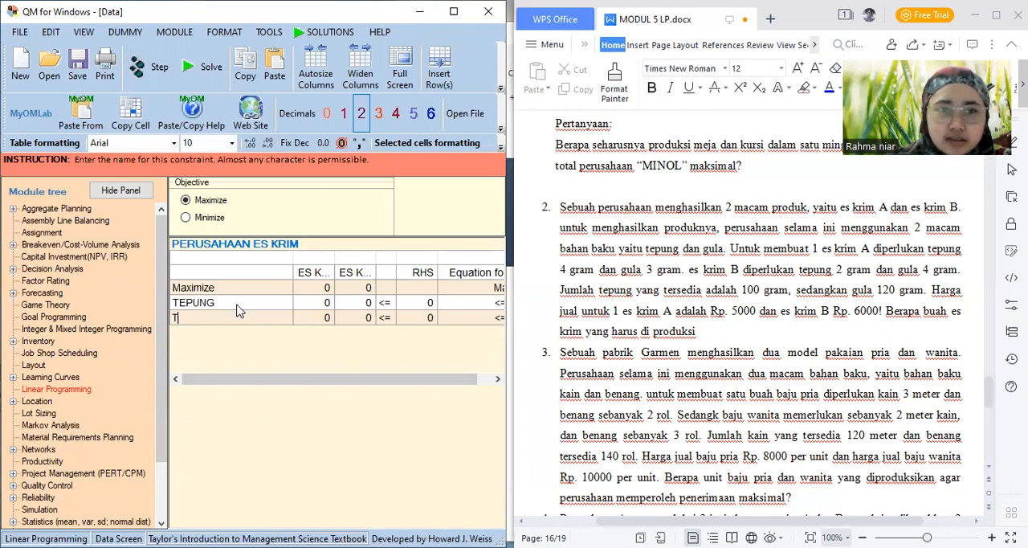
pyautogui.press('BackSpace')
pyautogui.write('GU')
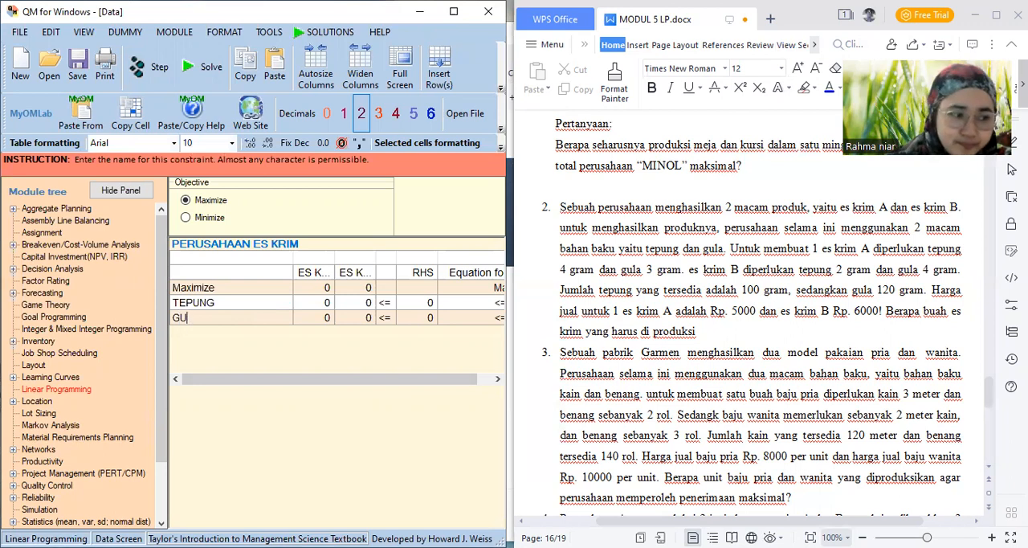
pyautogui.write('A')
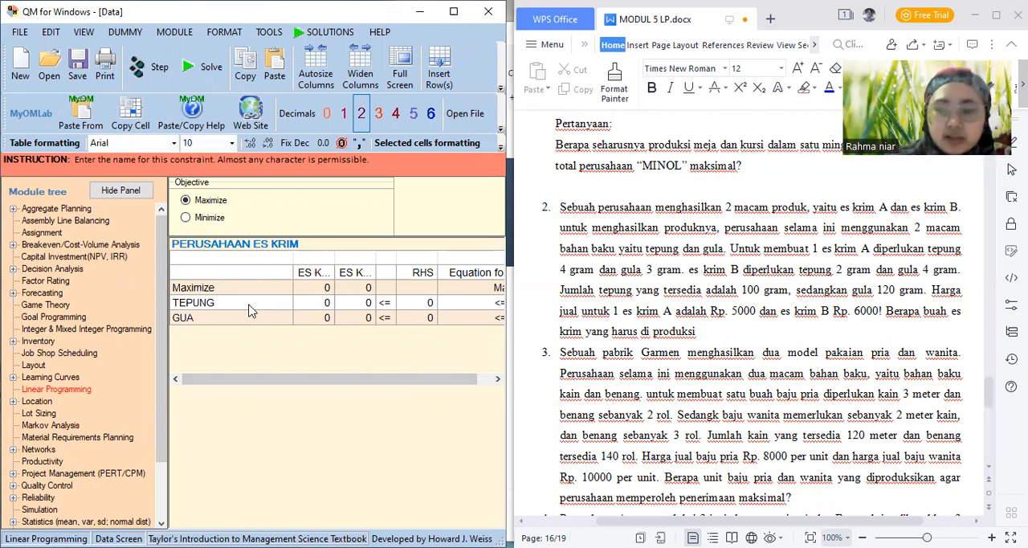
pyautogui.write('L')
pyautogui.press('Tab')
pyautogui.press('Tab')
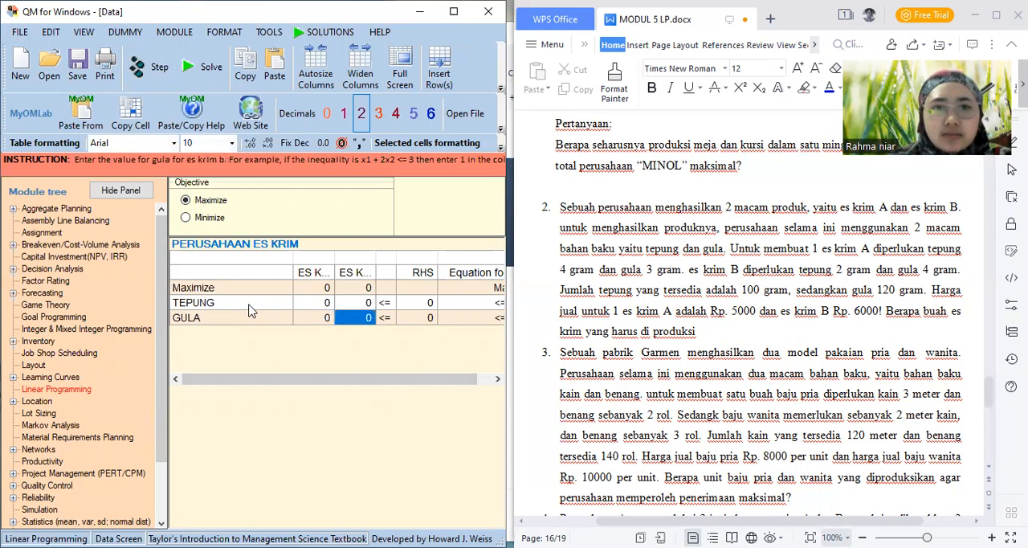
# Set the Maximize coefficients to 5000 for ES KRIM A and 6000 for ES KRIM B
pyautogui.click(310, 292)
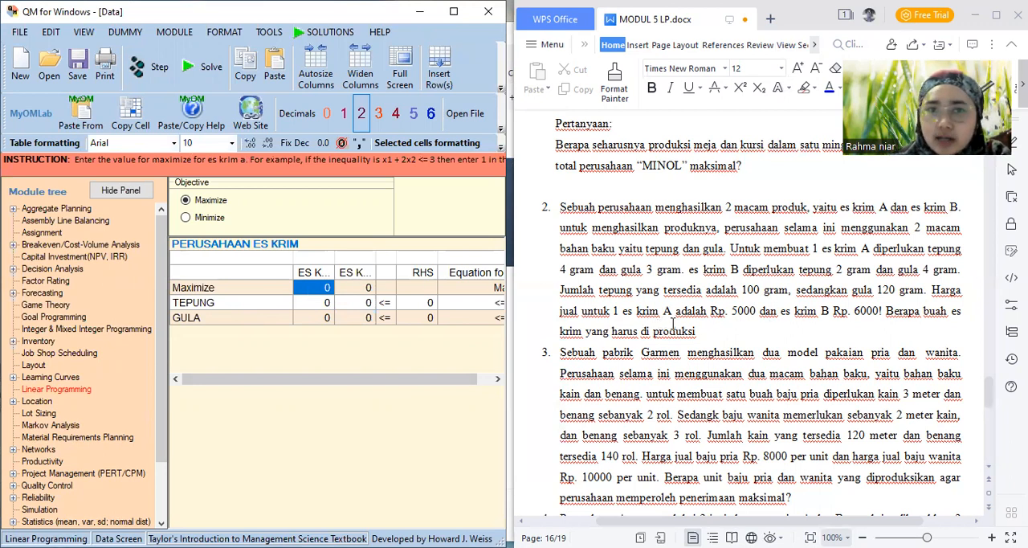
pyautogui.write('5000')
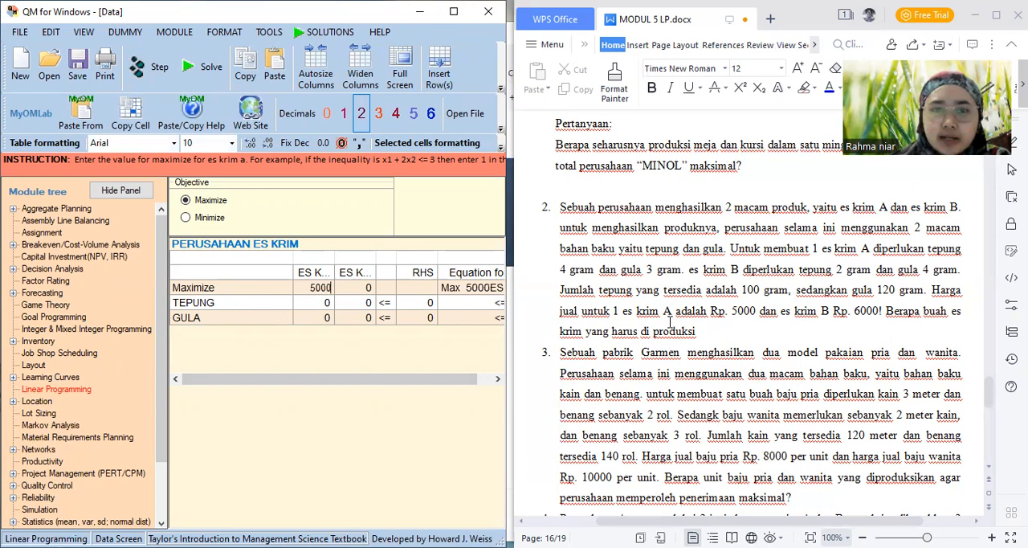
pyautogui.press('Tab')
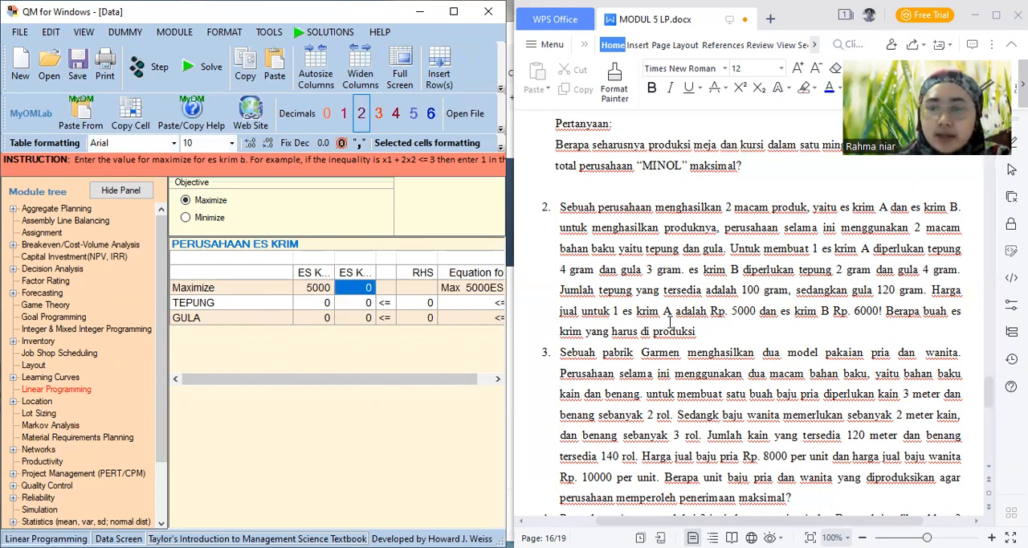
pyautogui.write('6000')
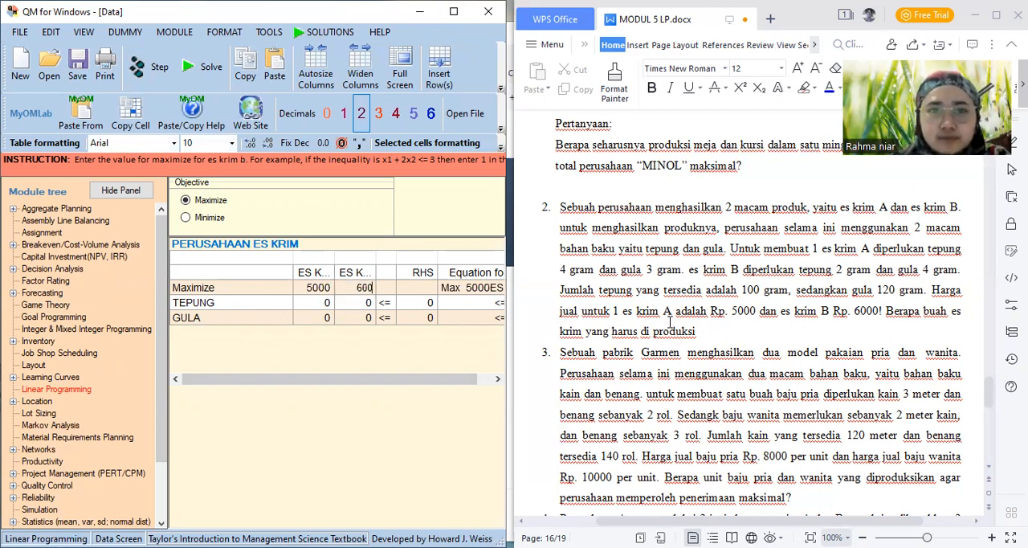
pyautogui.press('Return')
# Fill in the constraint coefficients for ES KRIM A and B: TEPUNG 4 and 2, GULA 3 and 4
pyautogui.press('Left')
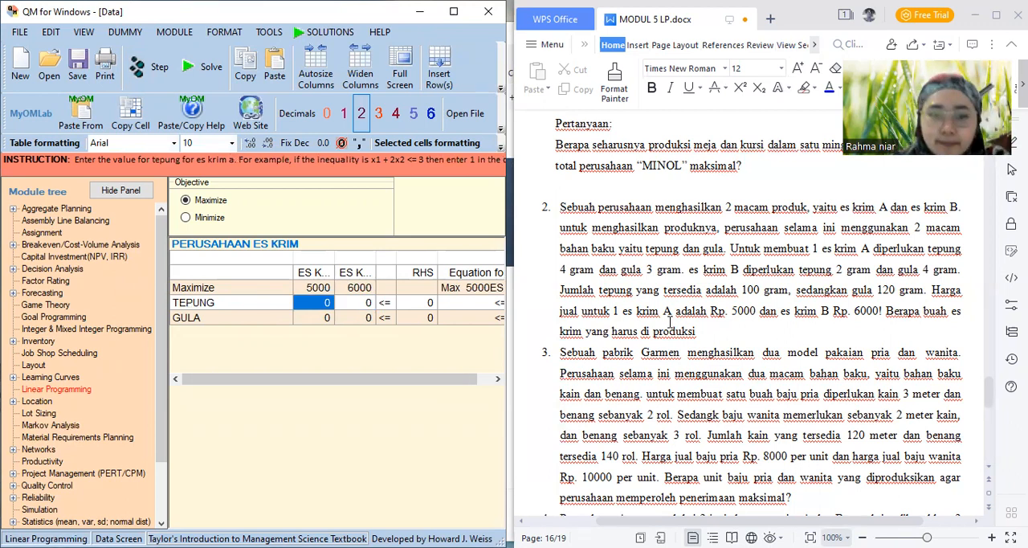
pyautogui.write('4')
pyautogui.press('Return')
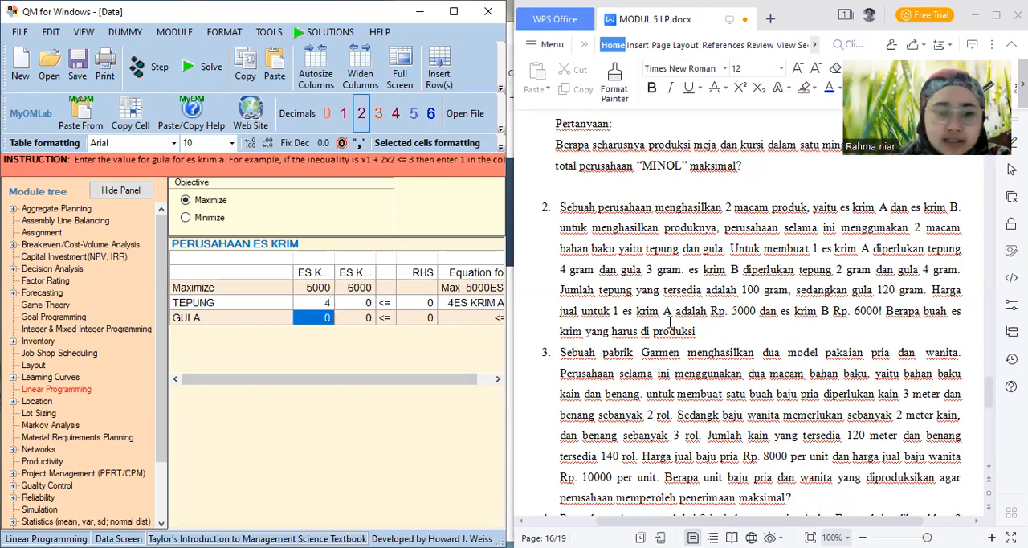
pyautogui.write('3')
pyautogui.press('Tab')
pyautogui.press('Up')
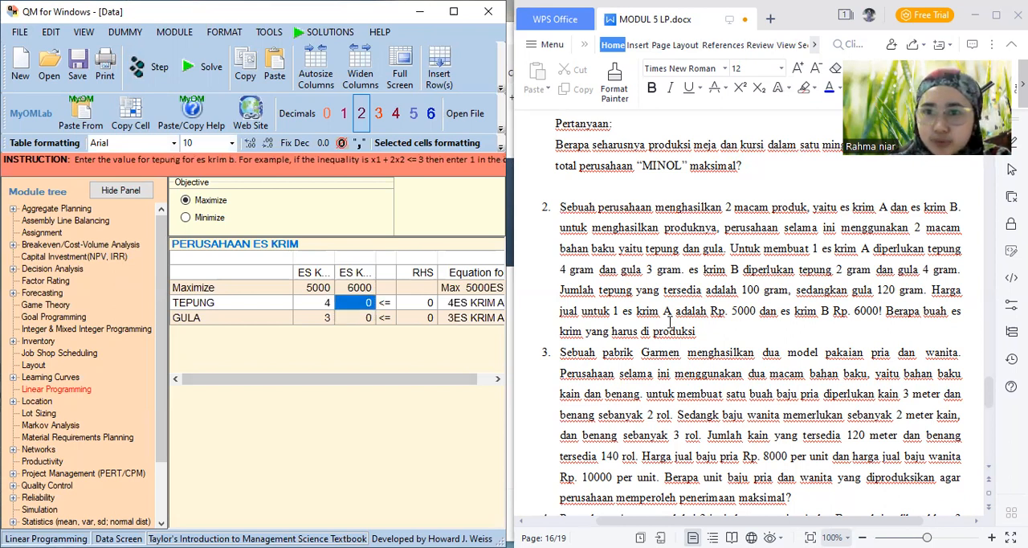
pyautogui.write('2')
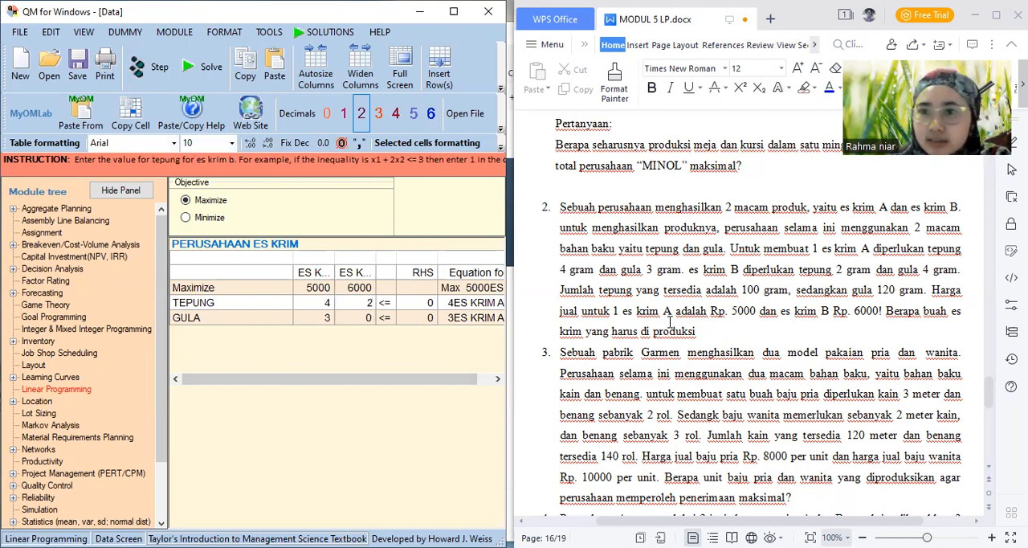
pyautogui.press('Down')
pyautogui.write('4')
# Set the RHS limits to 100 for TEPUNG and 120 for GULA
pyautogui.press('Right')
pyautogui.press('Up')
pyautogui.press('Right')
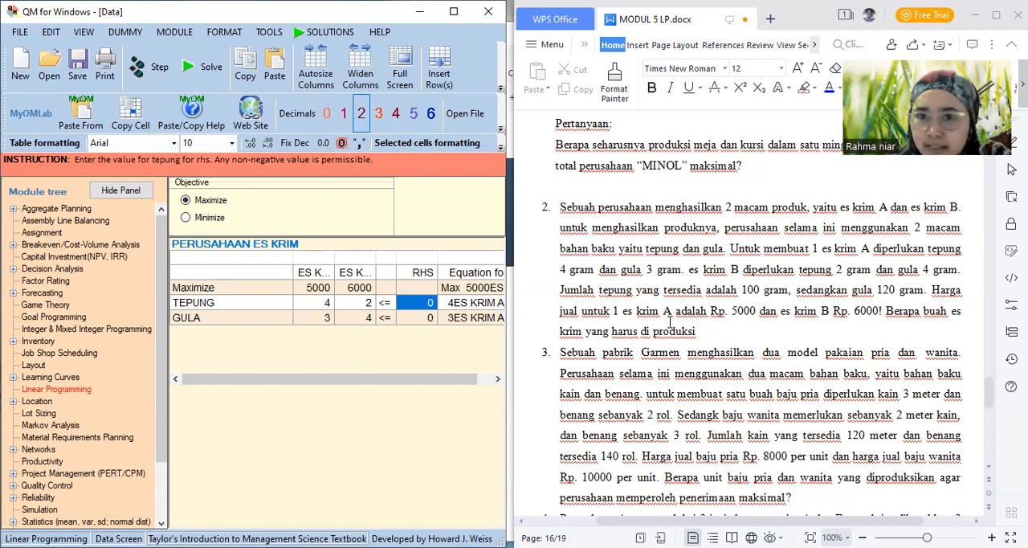
pyautogui.write('100')
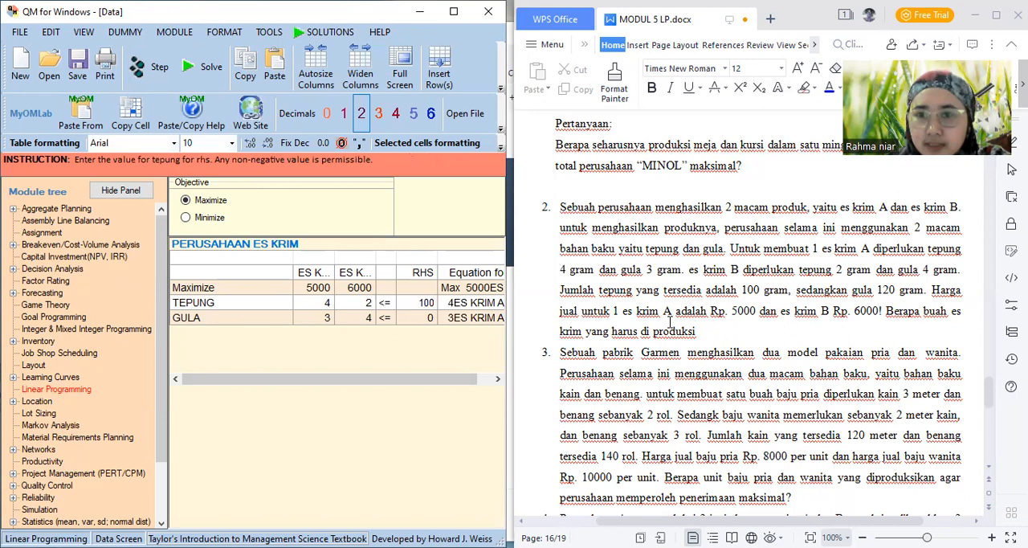
pyautogui.press('Down')
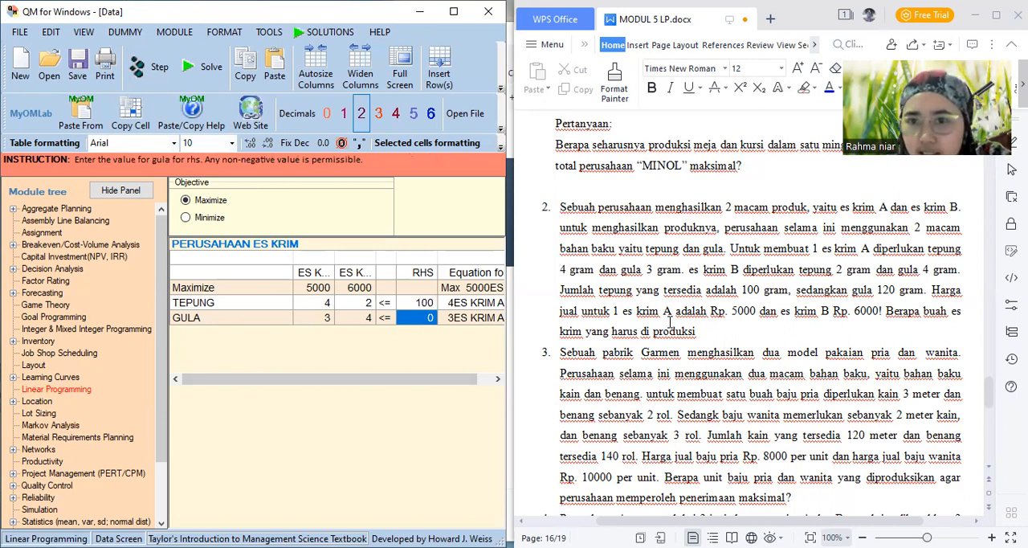
pyautogui.write('120')
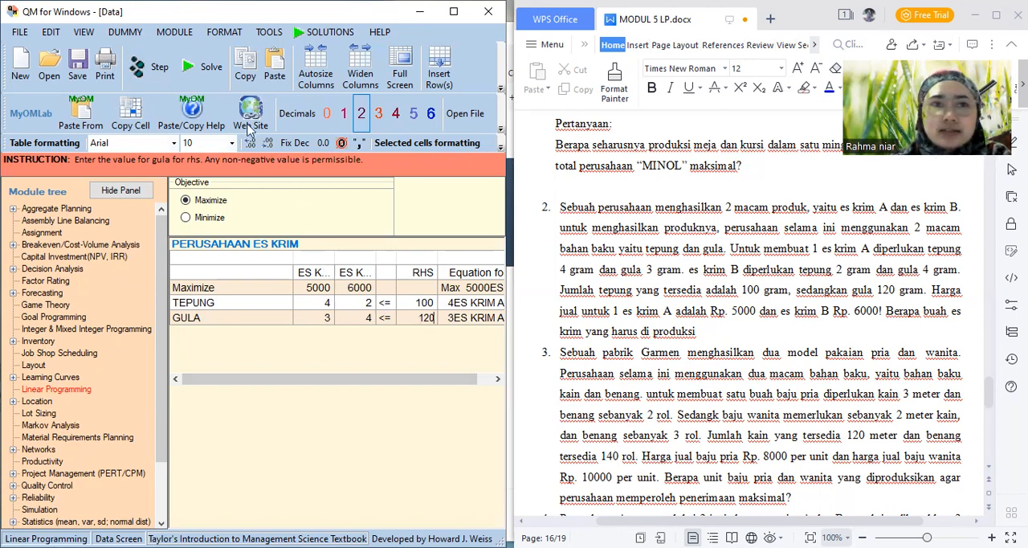
# Solve the PERUSAHAAN ES KRIM problem and review the Linear Programming Results table through to its dual values
pyautogui.click(205, 70)
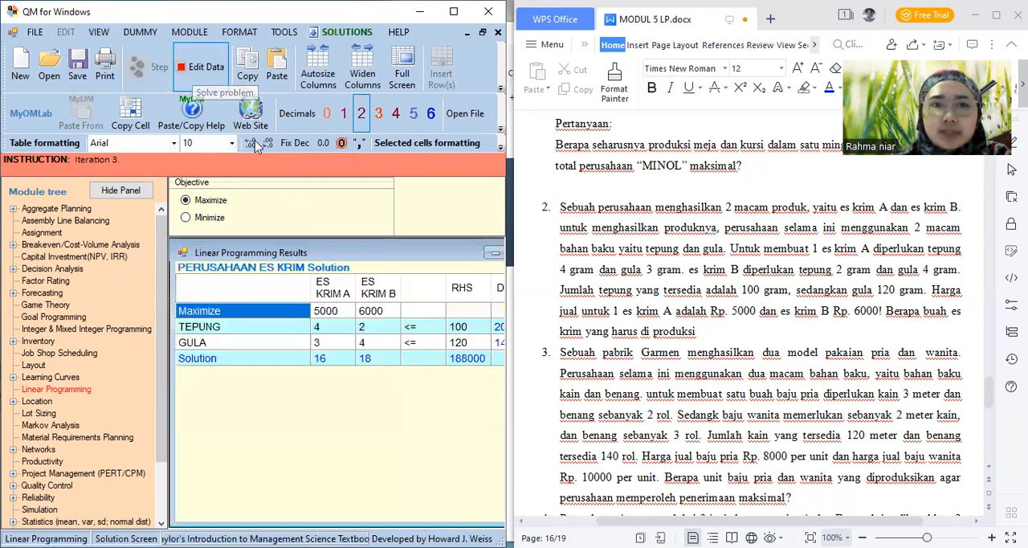
pyautogui.click(332, 32)
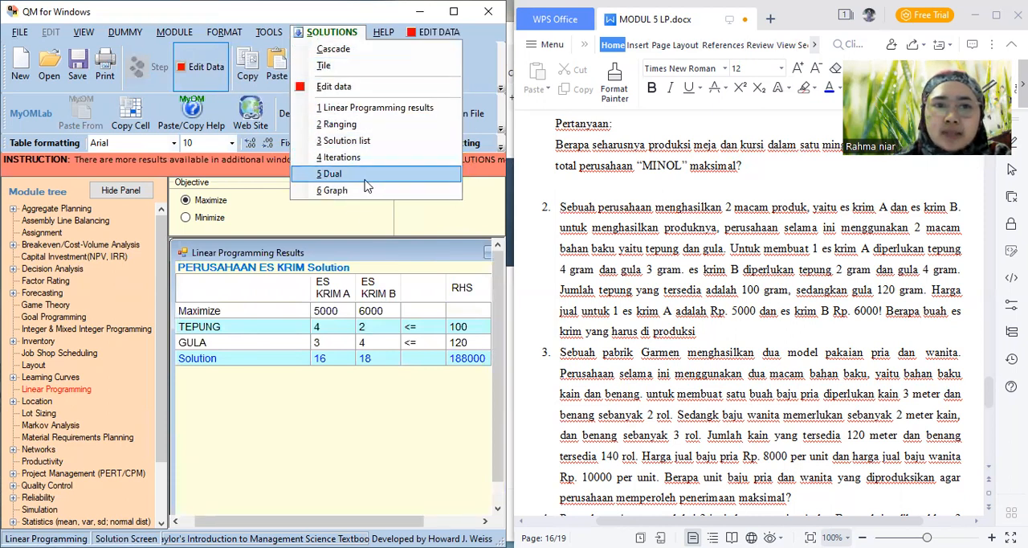
pyautogui.click(372, 110)
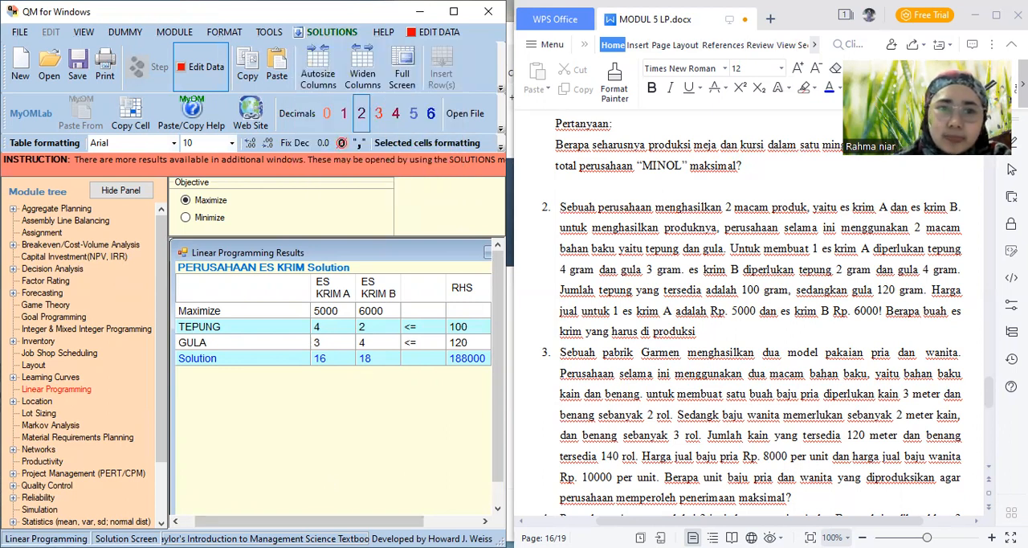
pyautogui.moveTo(322, 521)
pyautogui.mouseDown()
pyautogui.moveTo(378, 521)
pyautogui.moveTo(322, 521)
pyautogui.mouseUp()
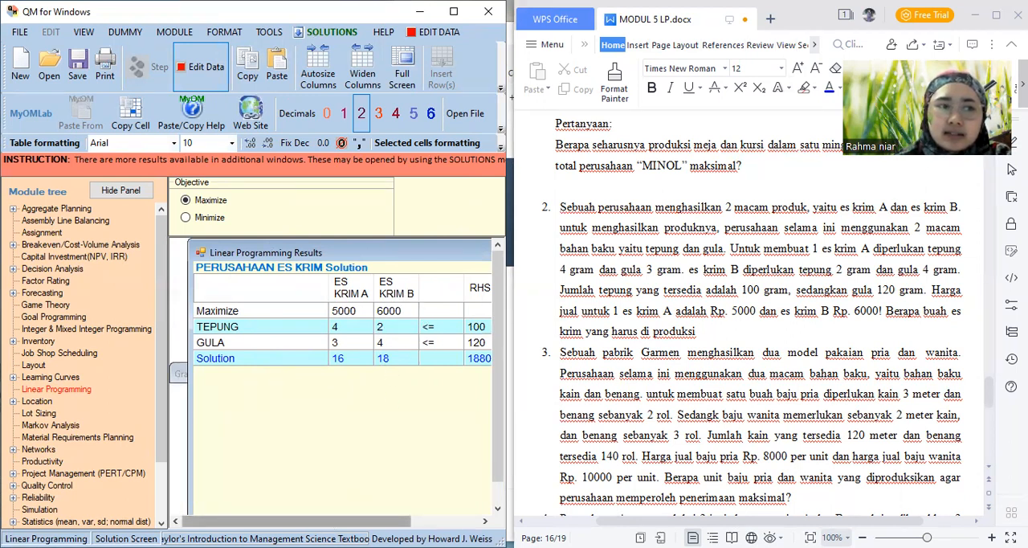
pyautogui.moveTo(337, 520); pyautogui.dragTo(366, 521)
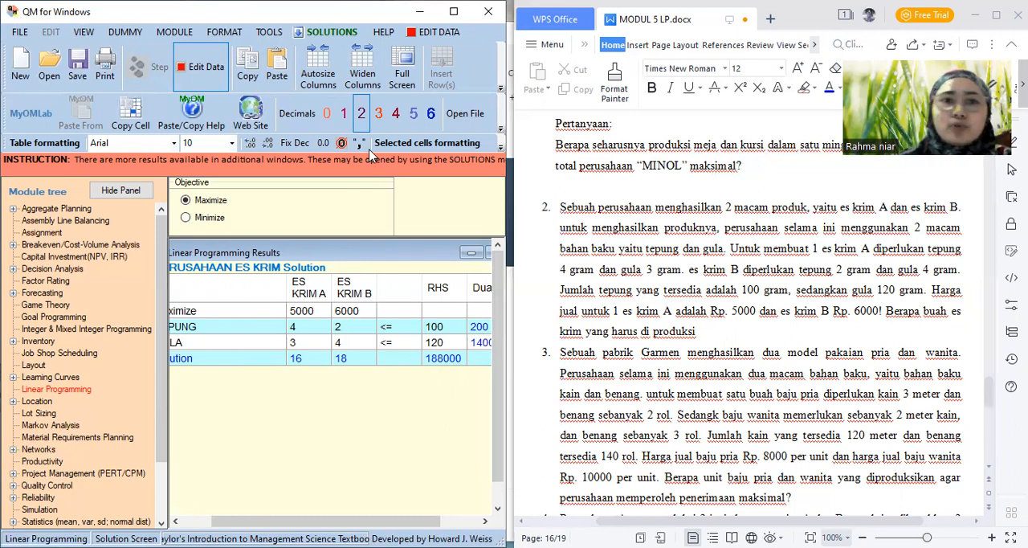
# Examine the Ranging table's values and lower and upper bounds for the ice cream problem, and open its Solution list
pyautogui.click(306, 33)
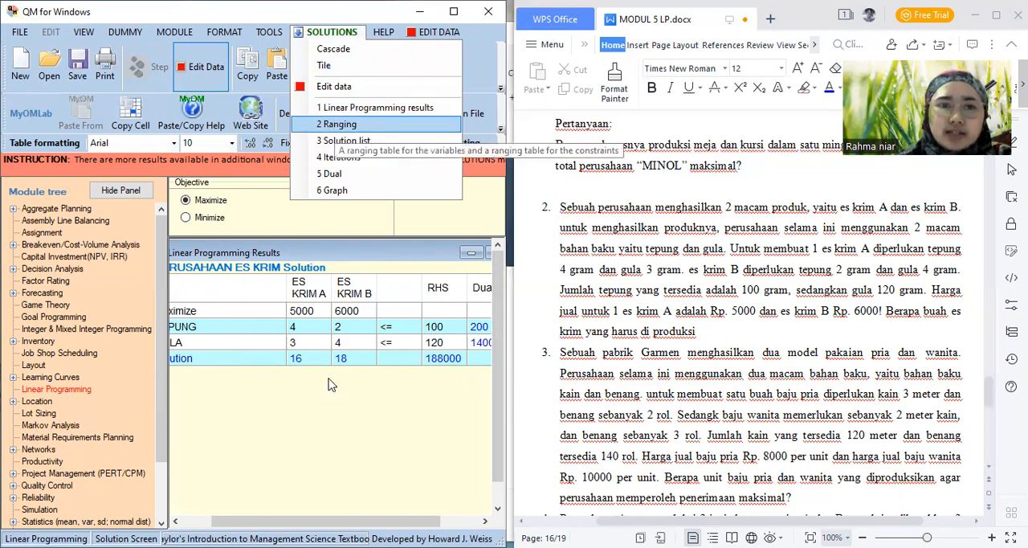
pyautogui.click(337, 126)
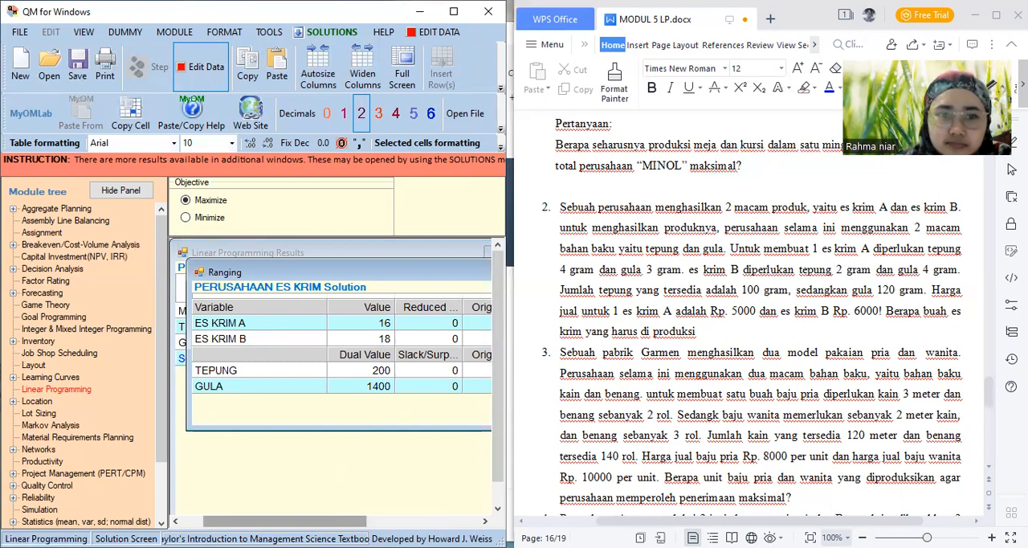
pyautogui.moveTo(286, 521); pyautogui.dragTo(368, 521)
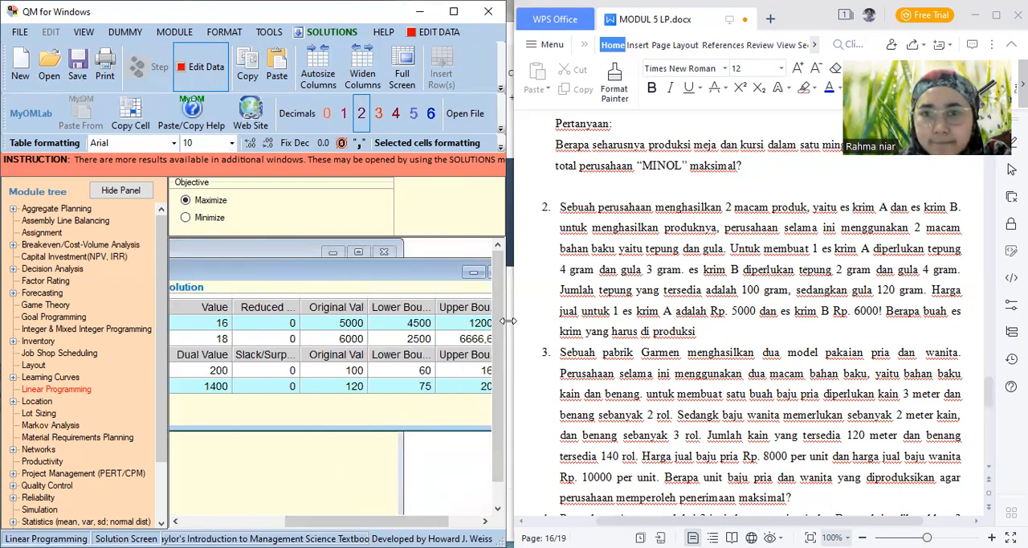
pyautogui.moveTo(508, 321); pyautogui.dragTo(577, 321)
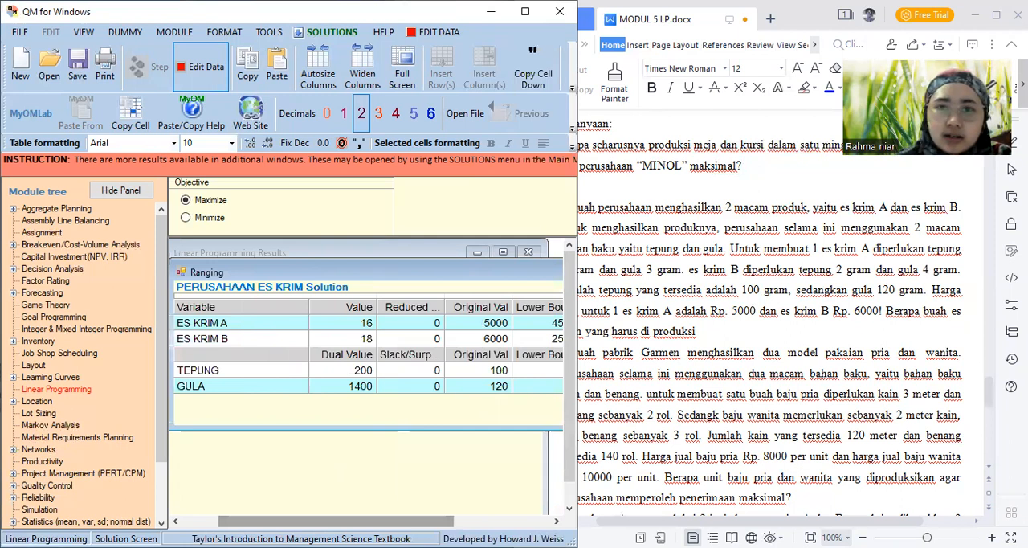
pyautogui.moveTo(338, 521); pyautogui.dragTo(392, 521)
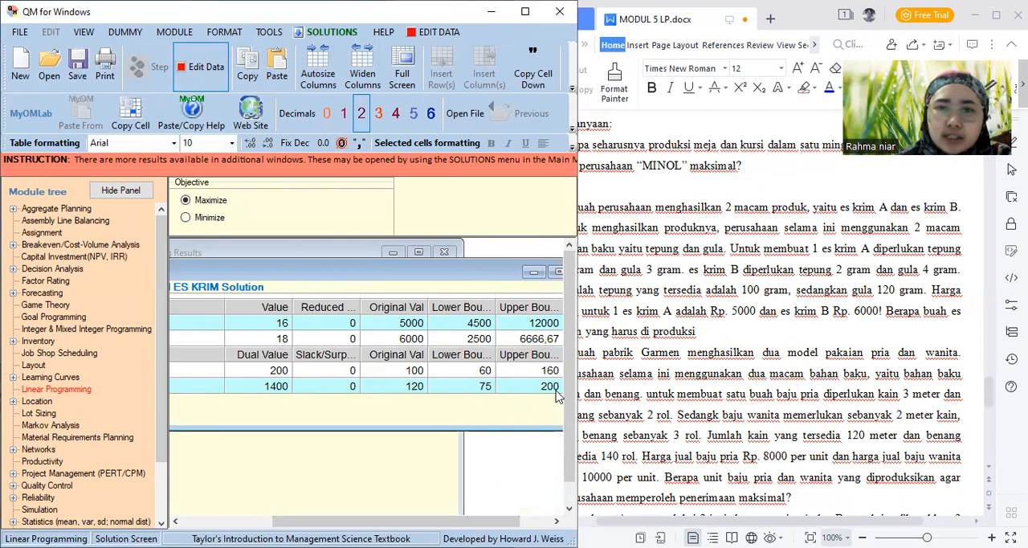
pyautogui.moveTo(446, 521); pyautogui.dragTo(353, 521)
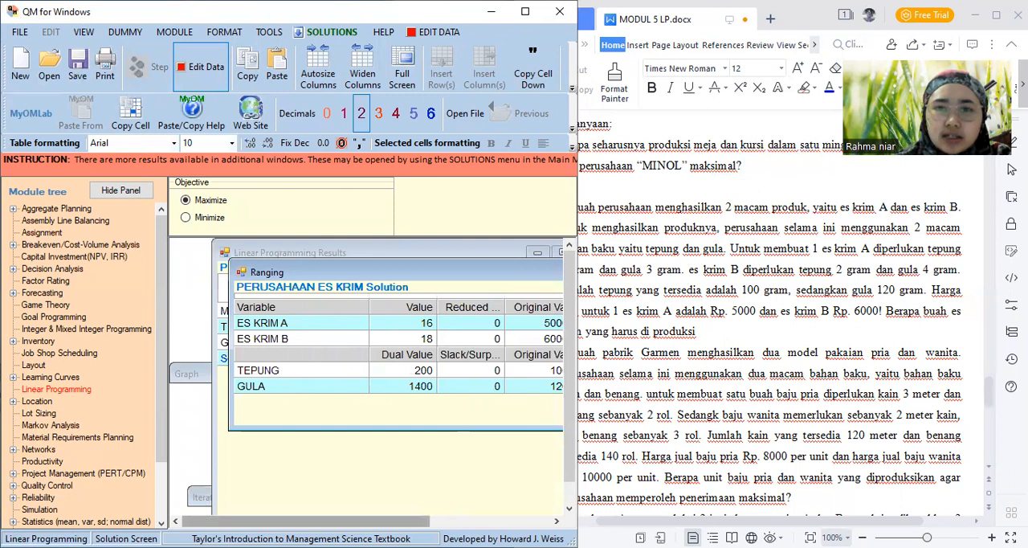
pyautogui.moveTo(412, 522); pyautogui.dragTo(547, 522)
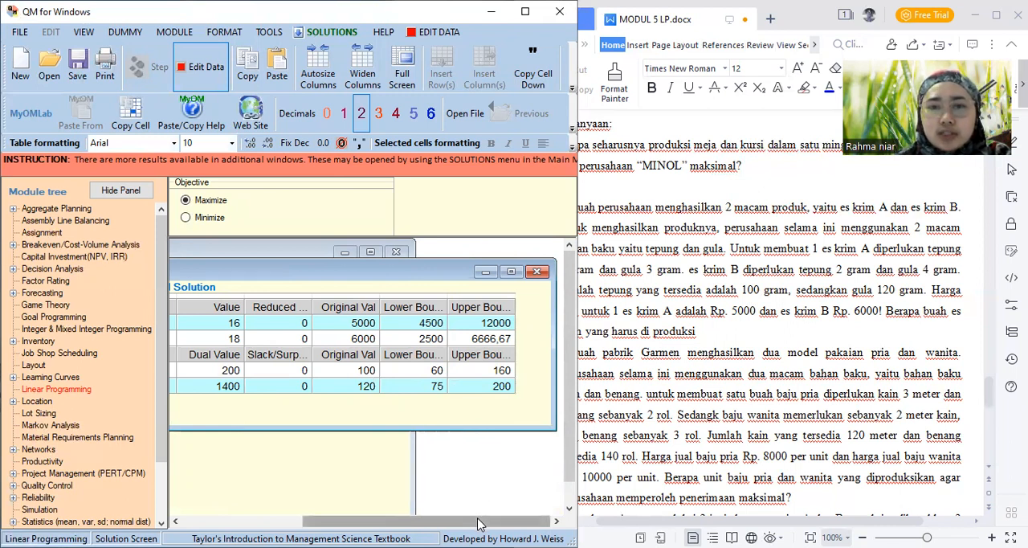
pyautogui.moveTo(482, 520); pyautogui.dragTo(357, 185)
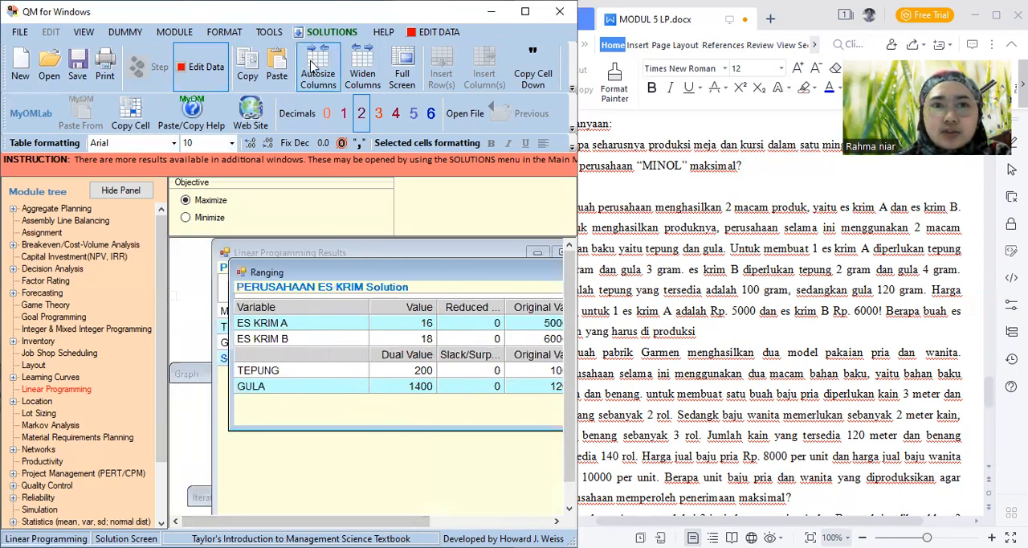
pyautogui.click(315, 36)
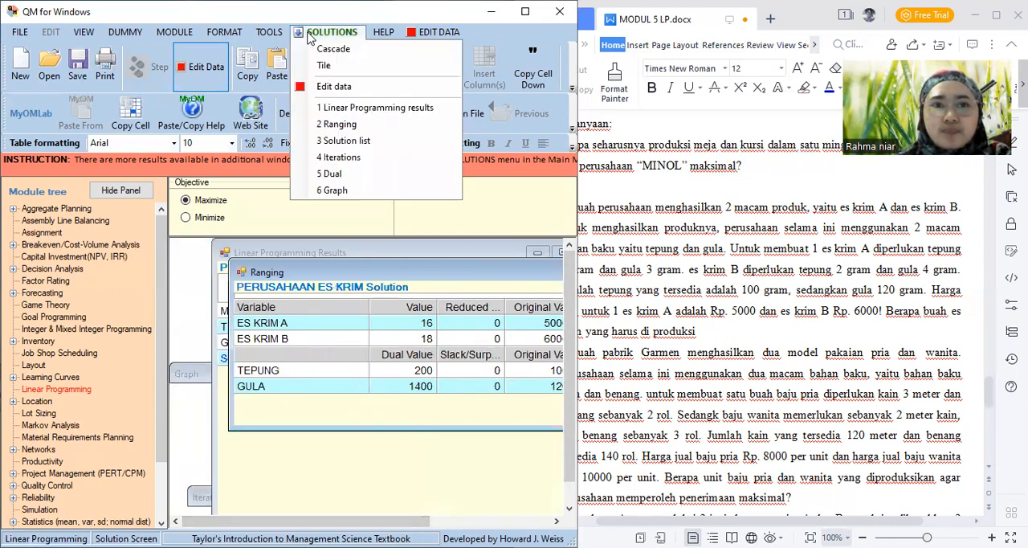
pyautogui.click(347, 143)
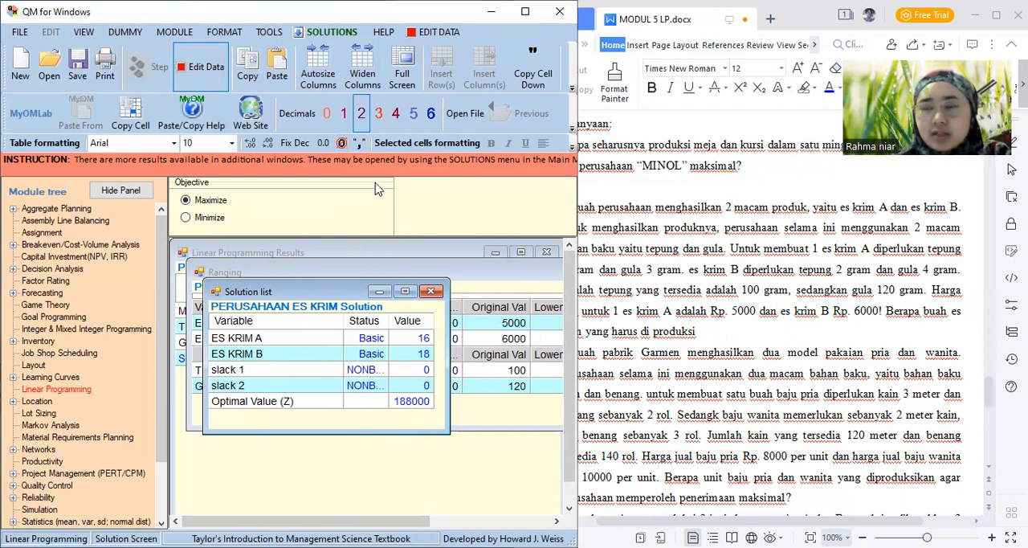
# Open the Iterations output and examine all simplex iterations, including the slack columns and the cj-zj rows
pyautogui.click(313, 34)
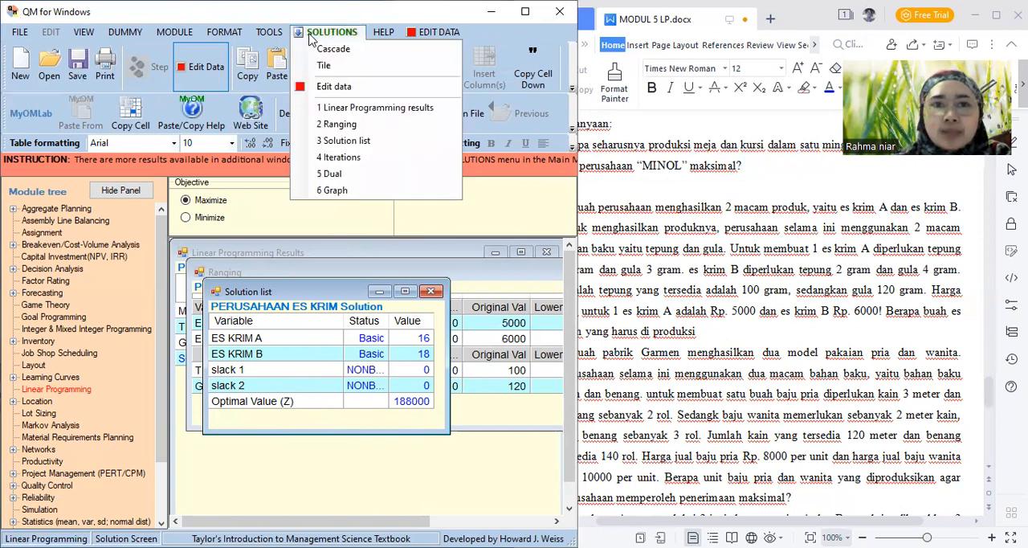
pyautogui.click(333, 157)
pyautogui.moveTo(341, 522); pyautogui.dragTo(386, 522)
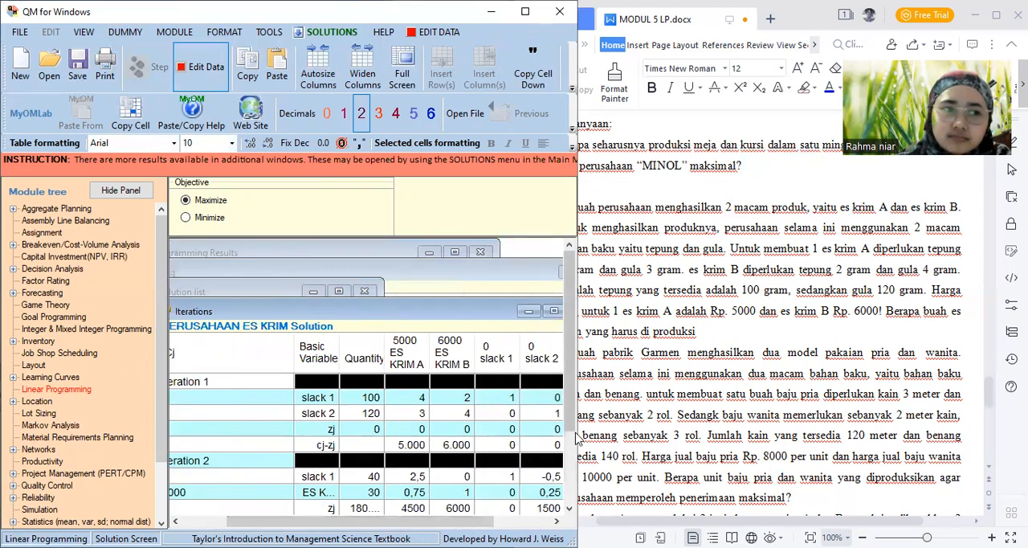
pyautogui.moveTo(574, 417); pyautogui.dragTo(574, 488)
pyautogui.moveTo(490, 521); pyautogui.dragTo(406, 522)
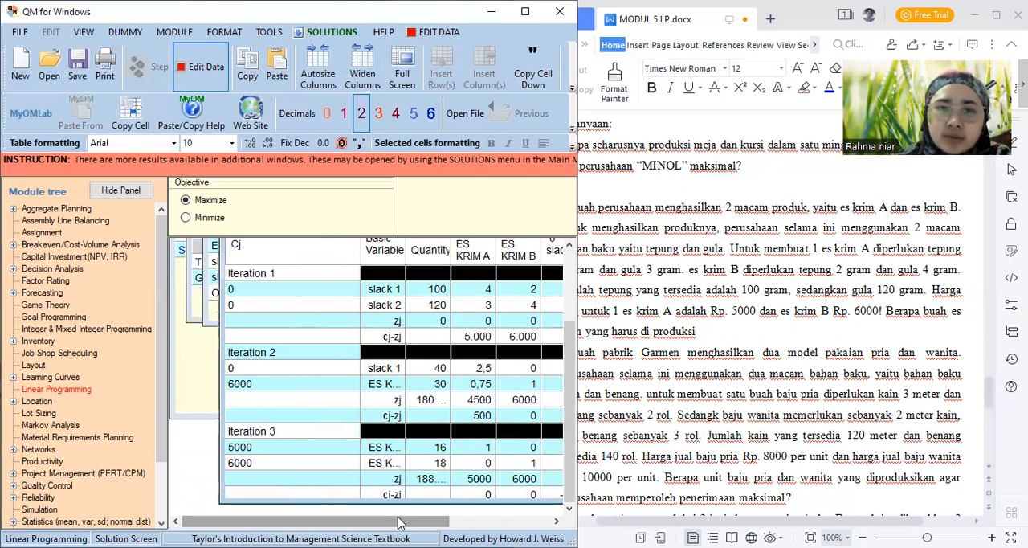
pyautogui.moveTo(406, 522); pyautogui.dragTo(463, 522)
pyautogui.moveTo(571, 486)
pyautogui.mouseDown()
pyautogui.moveTo(569, 468)
pyautogui.moveTo(570, 492)
pyautogui.mouseUp()
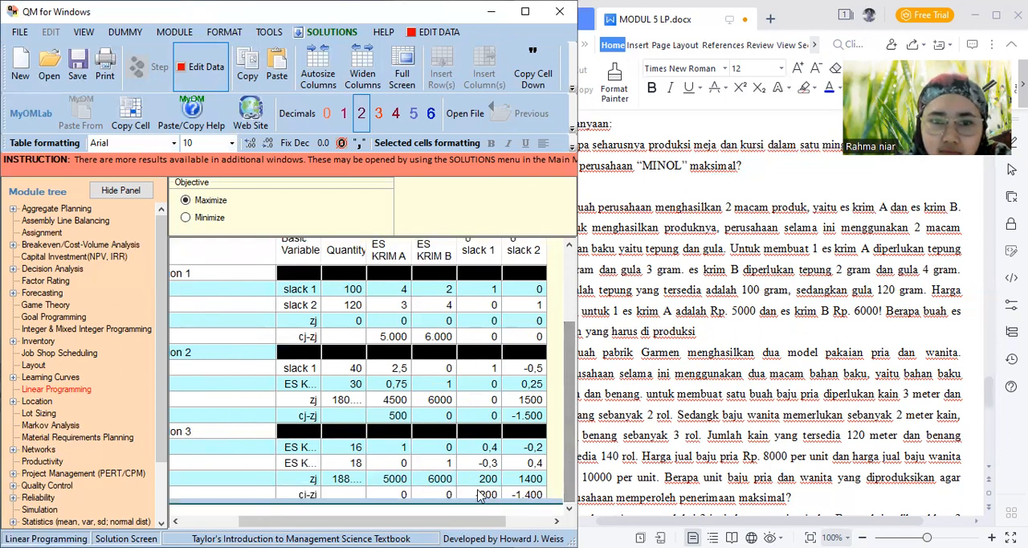
pyautogui.moveTo(405, 521); pyautogui.dragTo(352, 521)
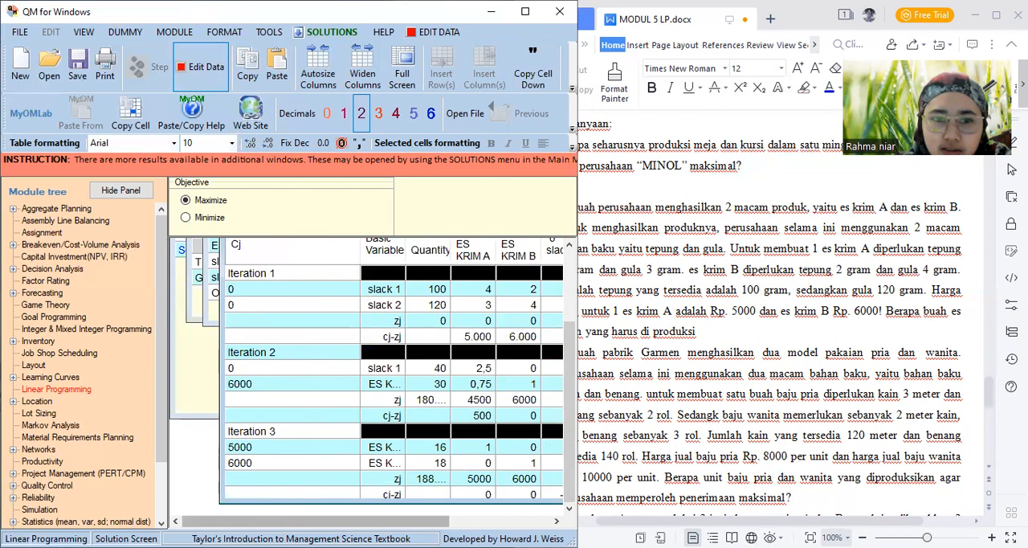
pyautogui.moveTo(270, 521); pyautogui.dragTo(351, 521)
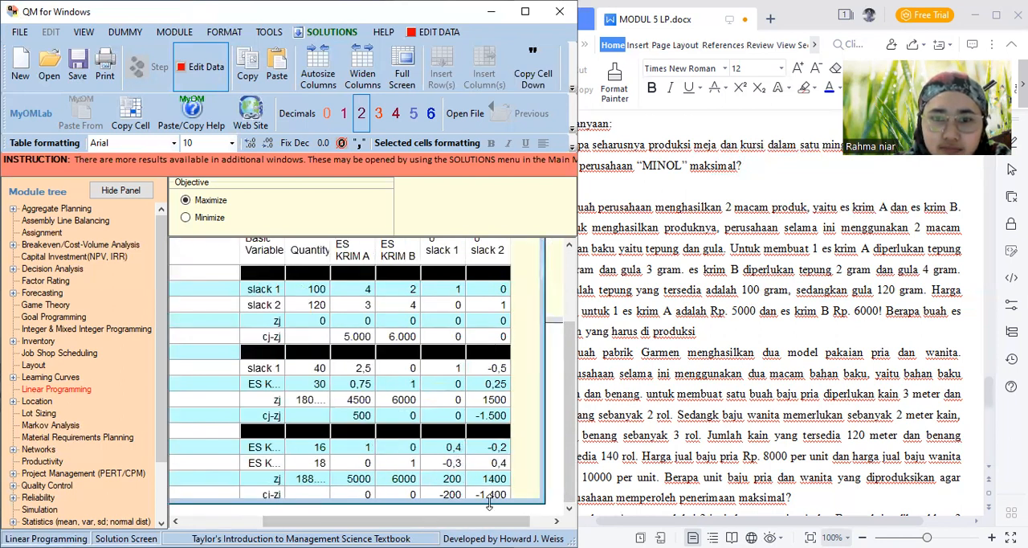
# Display the graph of the PERUSAHAAN ES KRIM solution and examine its feasible region and corner points
pyautogui.click(325, 32)
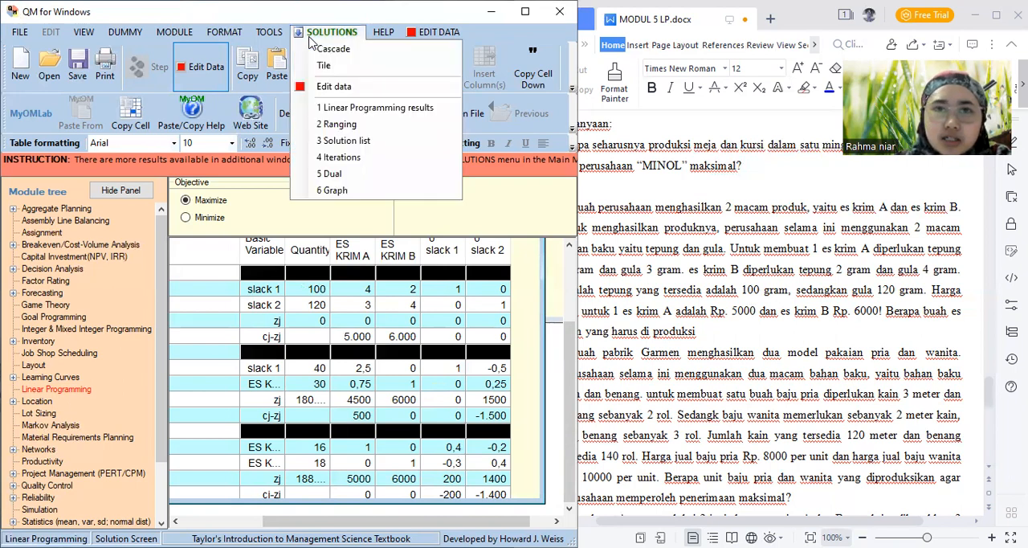
pyautogui.click(342, 193)
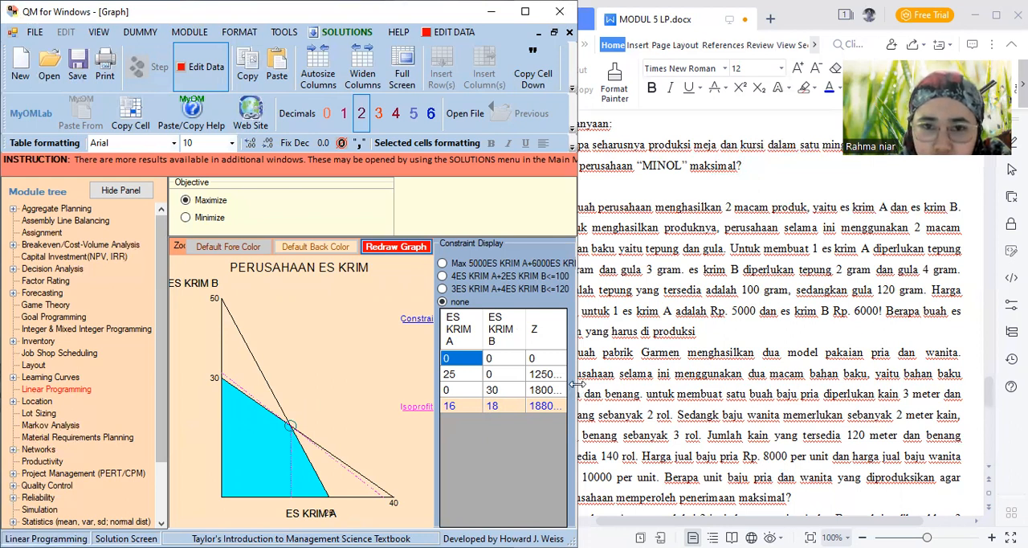
pyautogui.moveTo(577, 385); pyautogui.dragTo(601, 384)
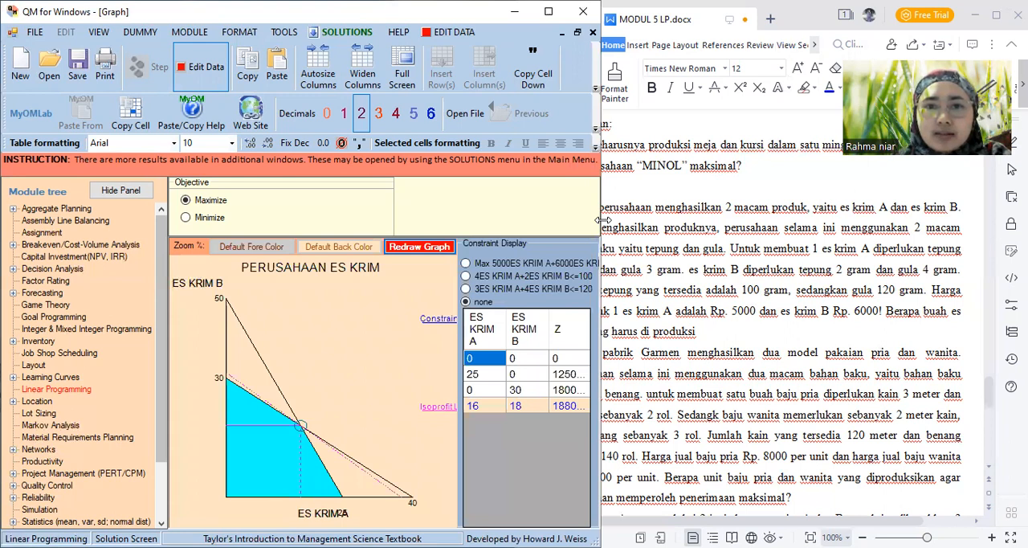
pyautogui.moveTo(604, 220); pyautogui.dragTo(518, 219)
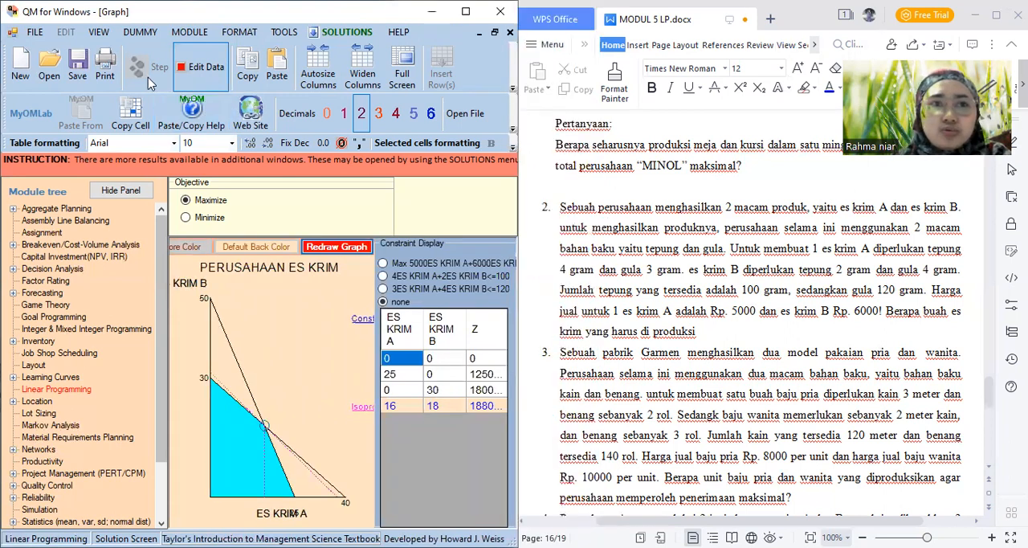
# Save the solved problem as MODUL LP 2 in the Aplikom Ekonomi 03 folder
pyautogui.click(78, 72)
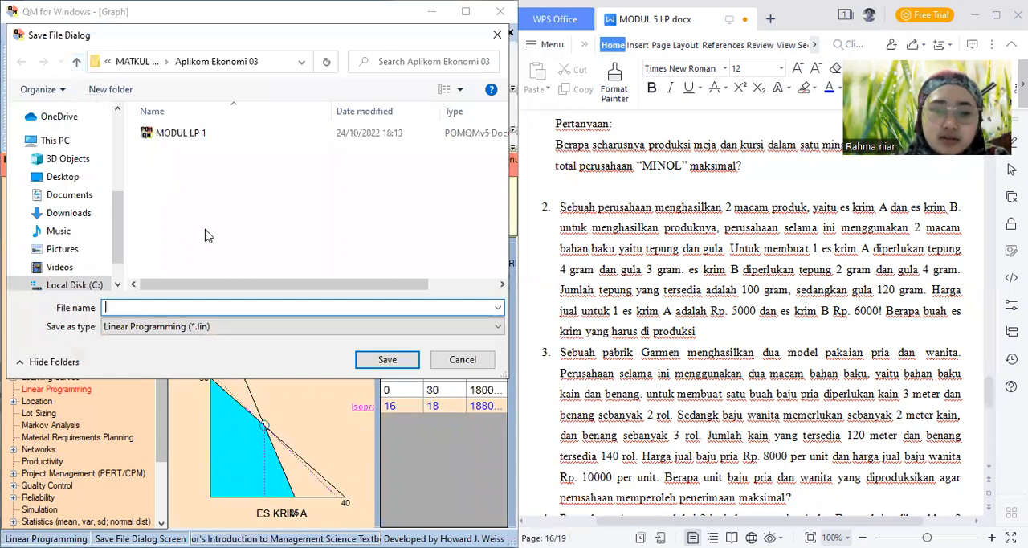
pyautogui.write('MODUL')
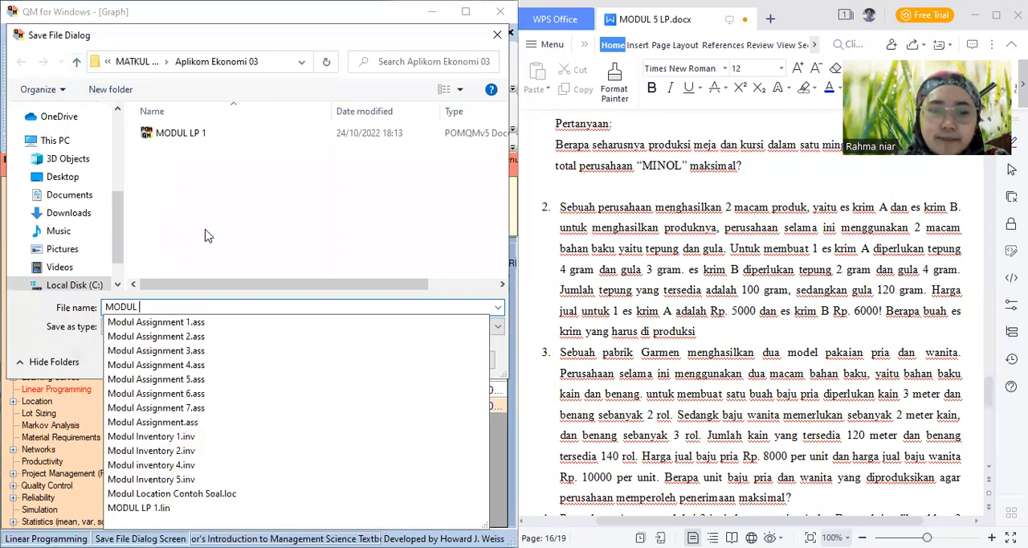
pyautogui.write(' LP')
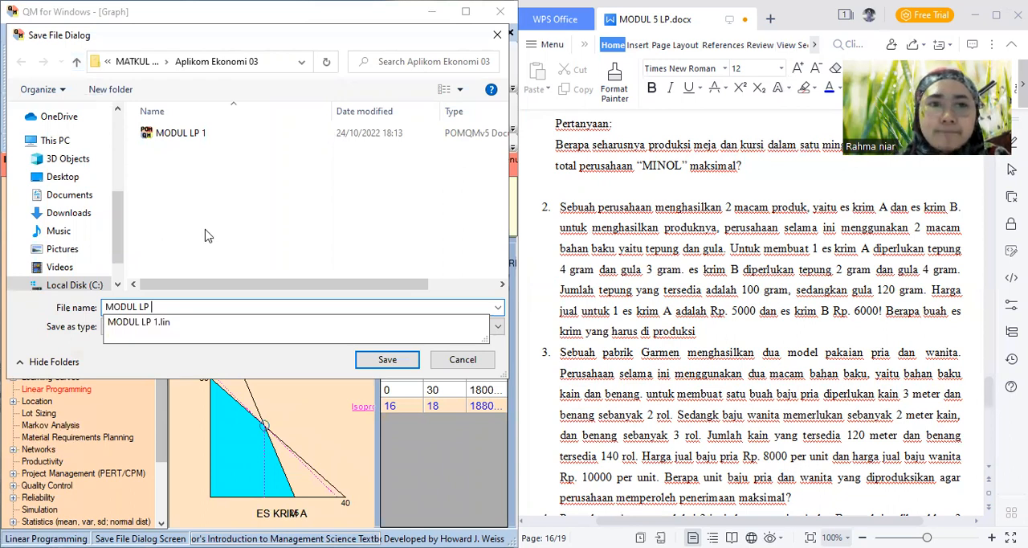
pyautogui.write(' 2')
pyautogui.click(387, 362)
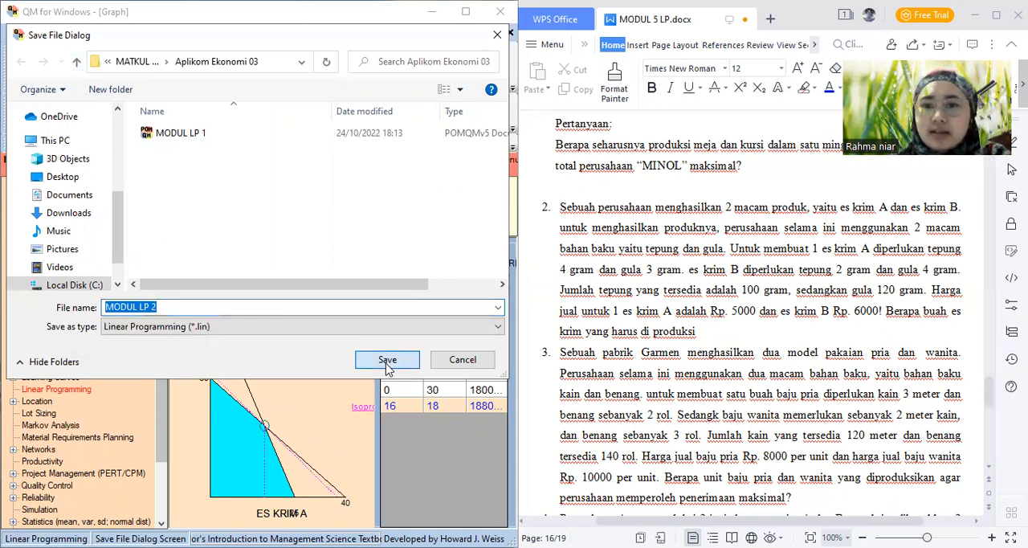
# Bring problem 3 of the module document into view and start a new Linear Programming data set
pyautogui.click(989, 468)
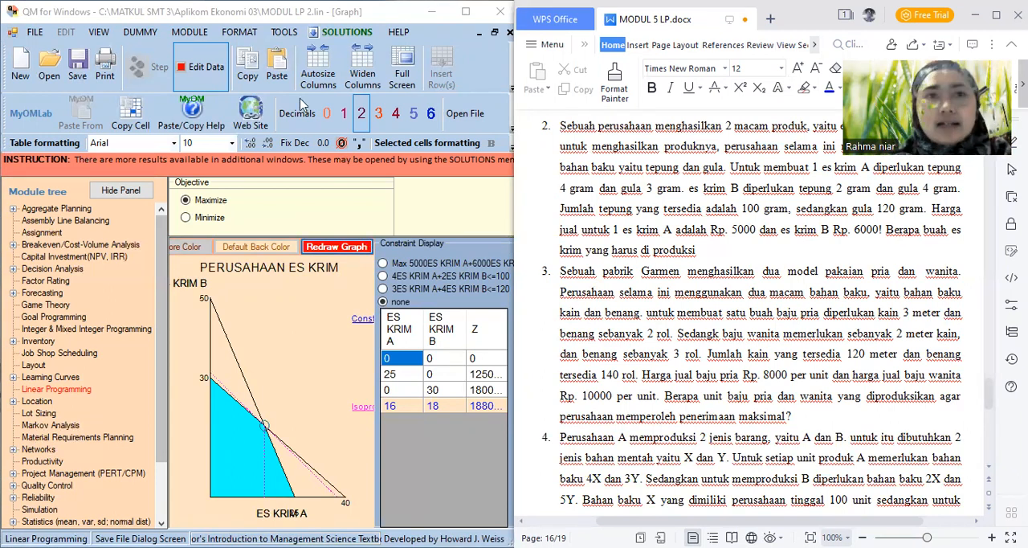
pyautogui.click(199, 35)
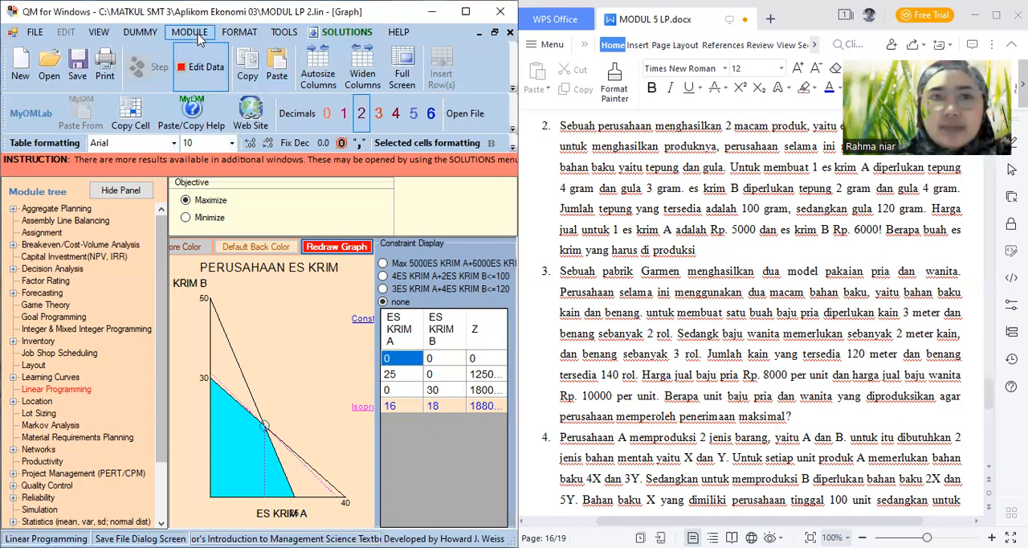
pyautogui.click(200, 38)
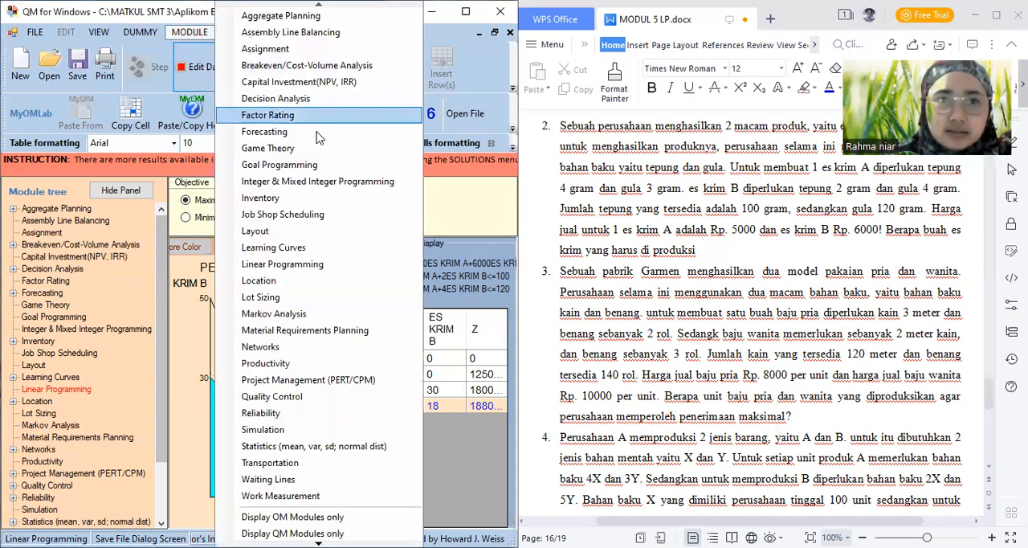
pyautogui.click(336, 268)
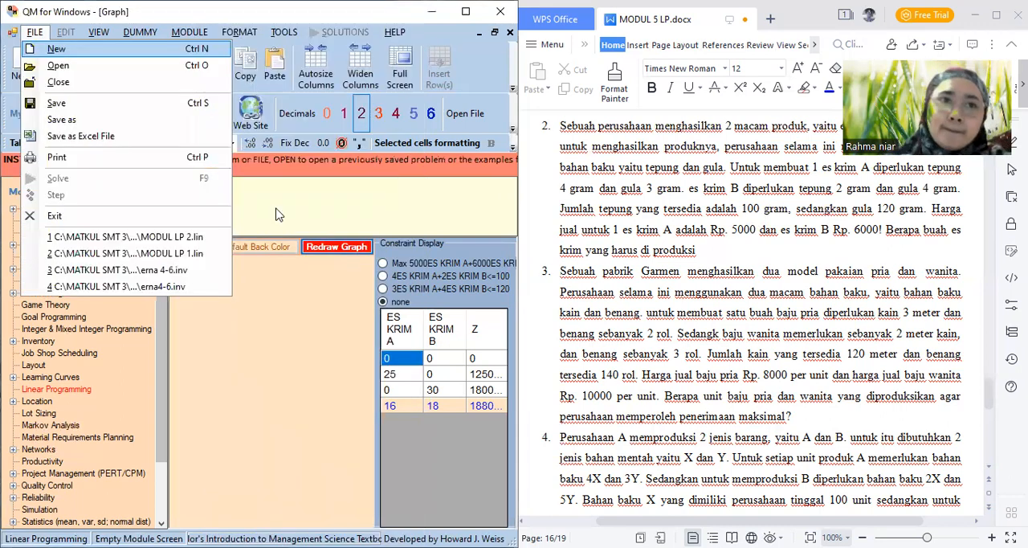
pyautogui.click(172, 50)
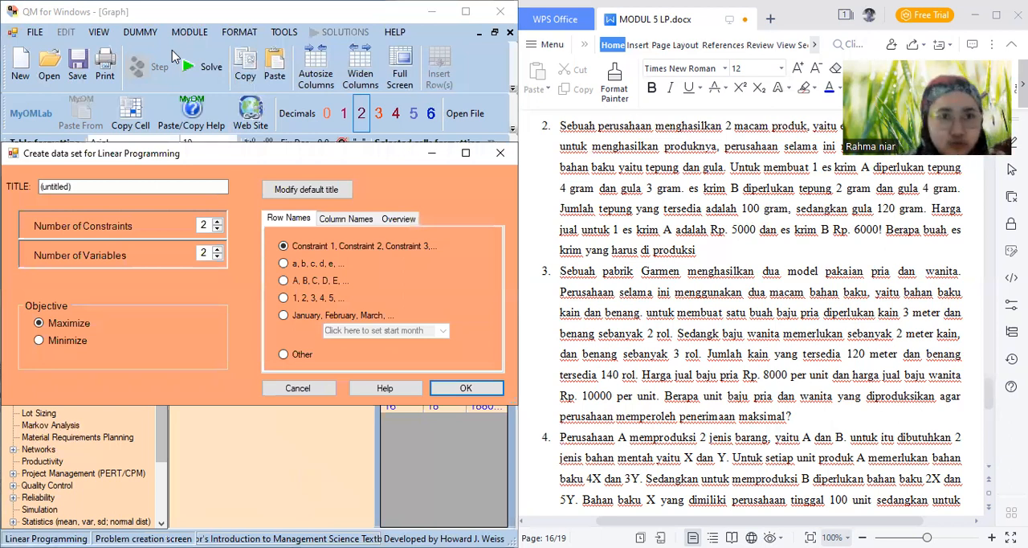
# Title the data set PABRIK GARMEN and create it as a maximization with two constraints and two variables
pyautogui.click(96, 189)
pyautogui.press('BackSpace')
pyautogui.press('BackSpace')
pyautogui.press('BackSpace')
pyautogui.press('BackSpace')
pyautogui.press('BackSpace')
pyautogui.press('BackSpace')
pyautogui.press('BackSpace')
pyautogui.press('BackSpace')
pyautogui.press('BackSpace')
pyautogui.press('BackSpace')
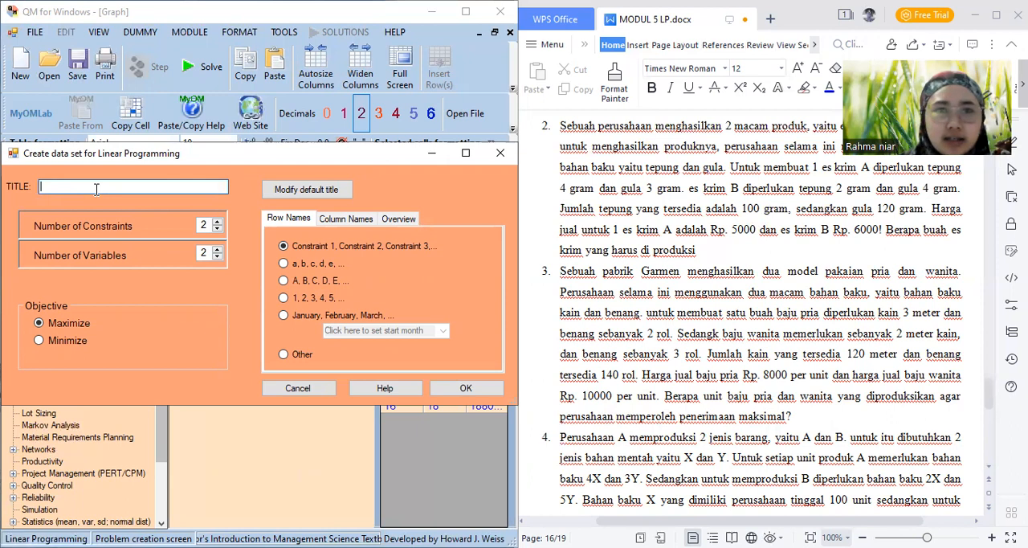
pyautogui.write('pABRIK')
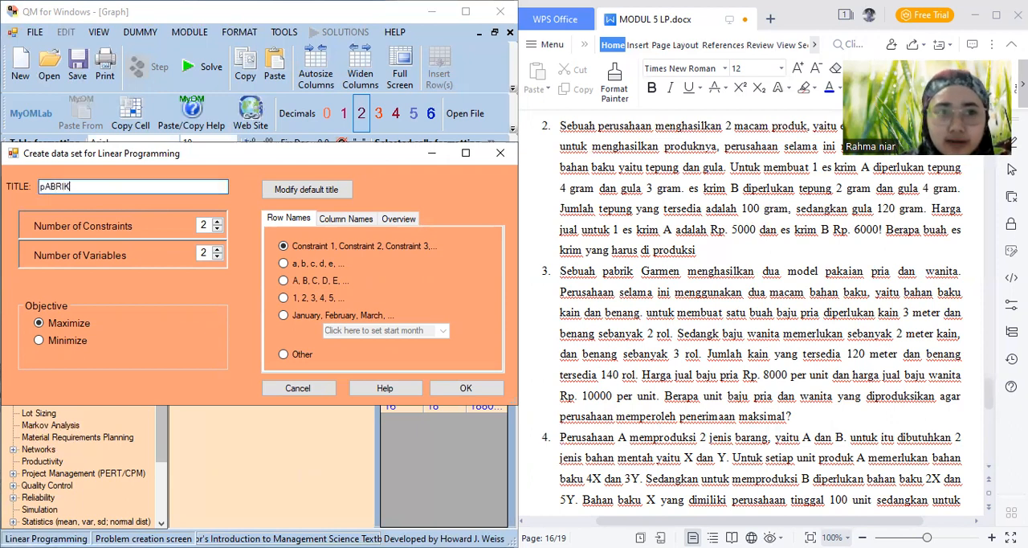
pyautogui.press('BackSpace')
pyautogui.press('BackSpace')
pyautogui.press('BackSpace')
pyautogui.press('BackSpace')
pyautogui.press('BackSpace')
pyautogui.press('BackSpace')
pyautogui.press('BackSpace')
pyautogui.write('PABRIK')
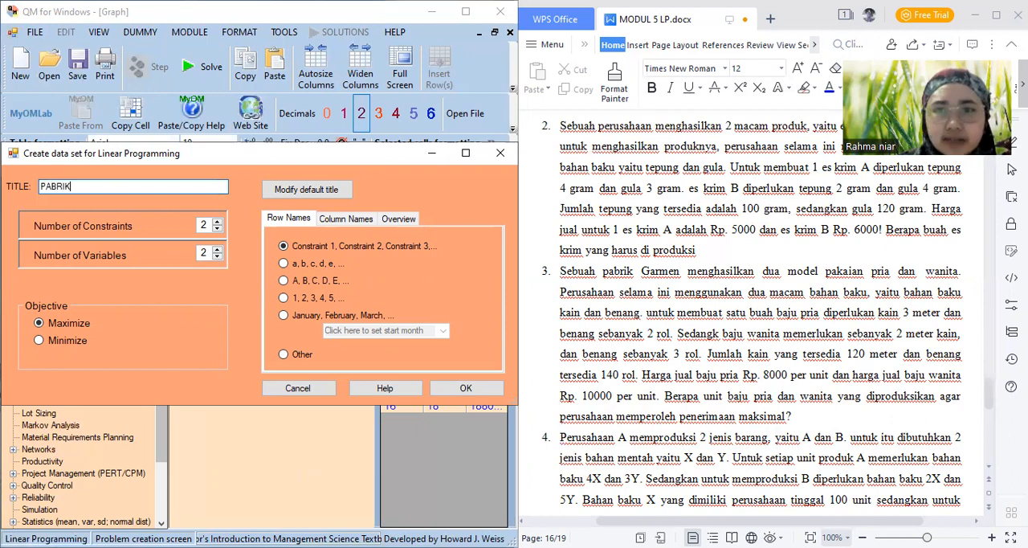
pyautogui.write('GARMEN')
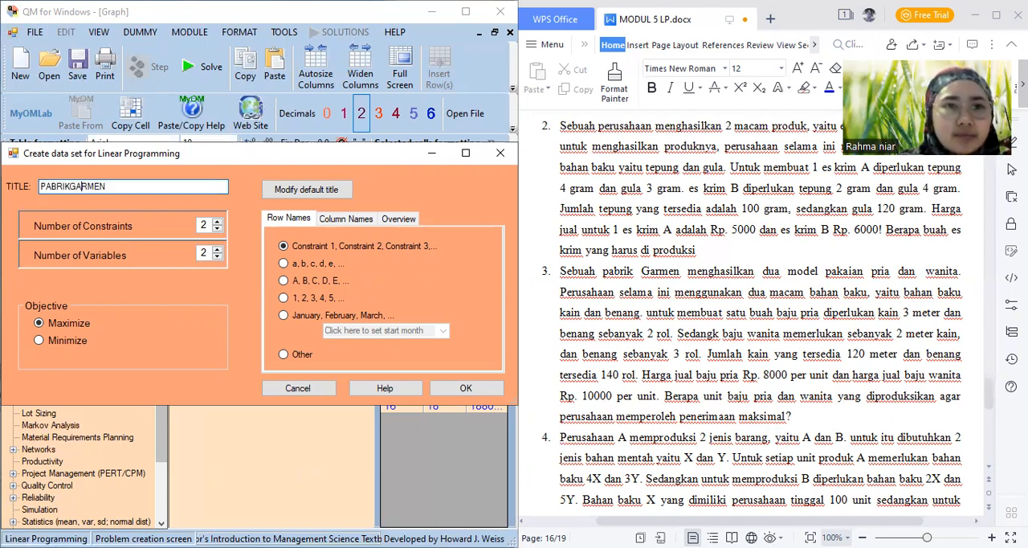
pyautogui.click(71, 186)
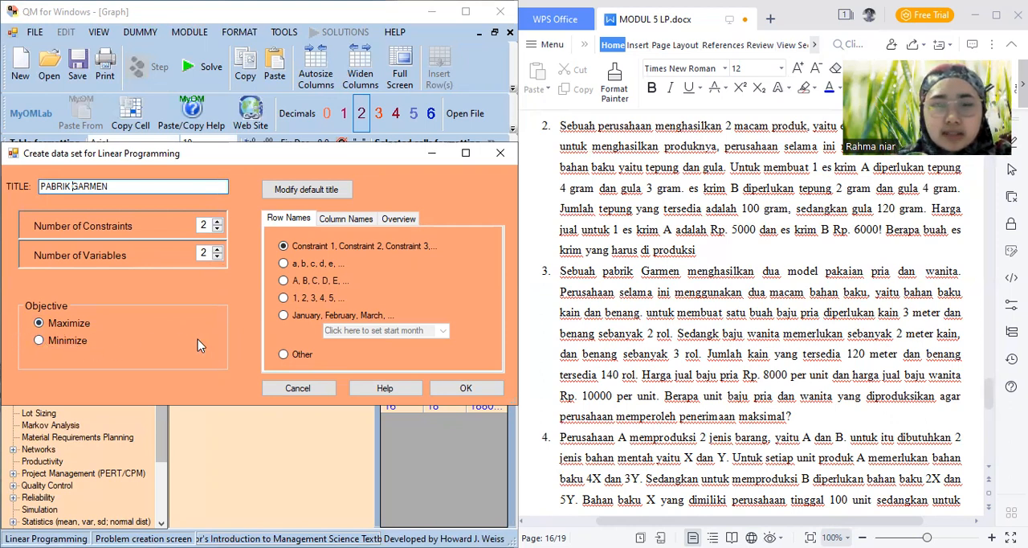
pyautogui.click(463, 389)
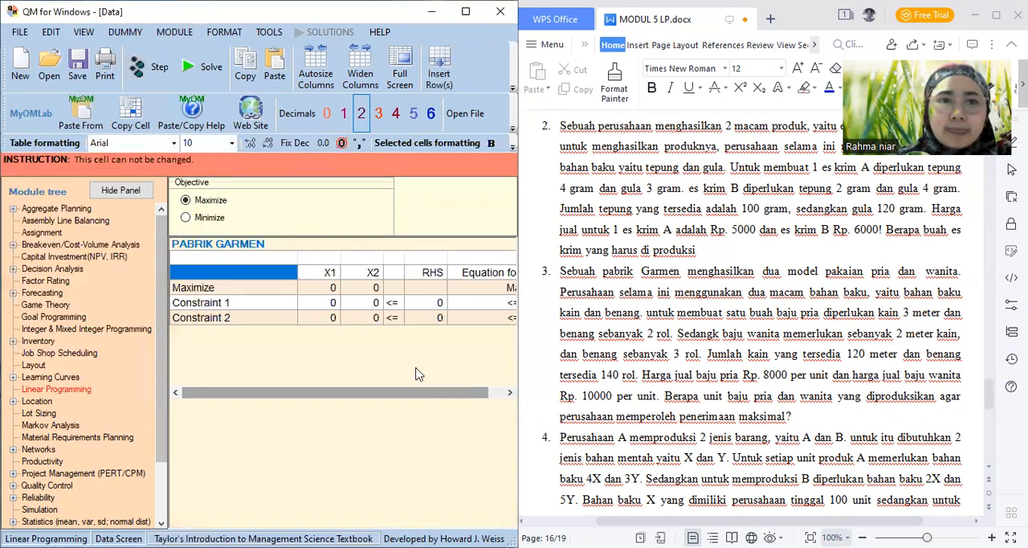
# Name the two constraint rows KAIN and BENANG
pyautogui.click(260, 310)
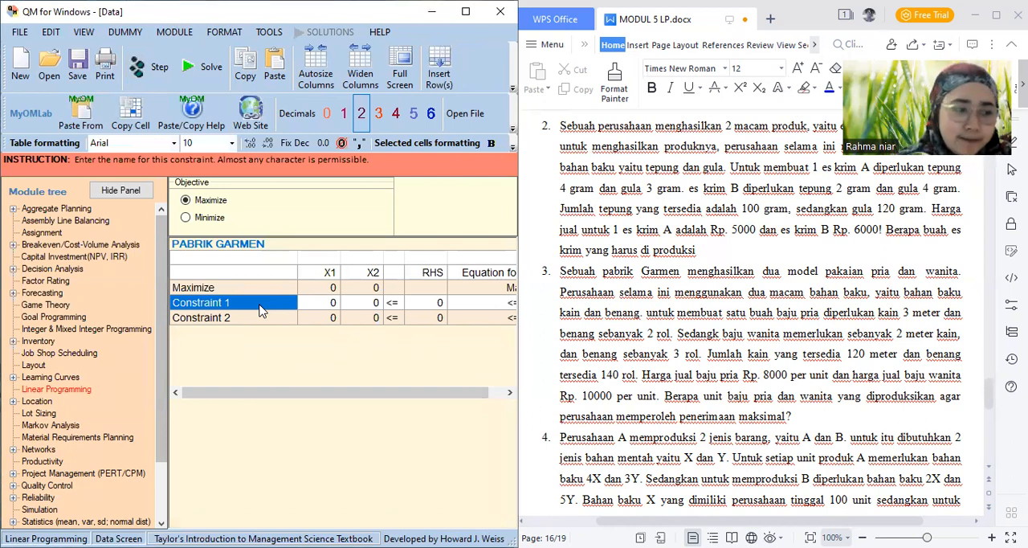
pyautogui.write('KAIN')
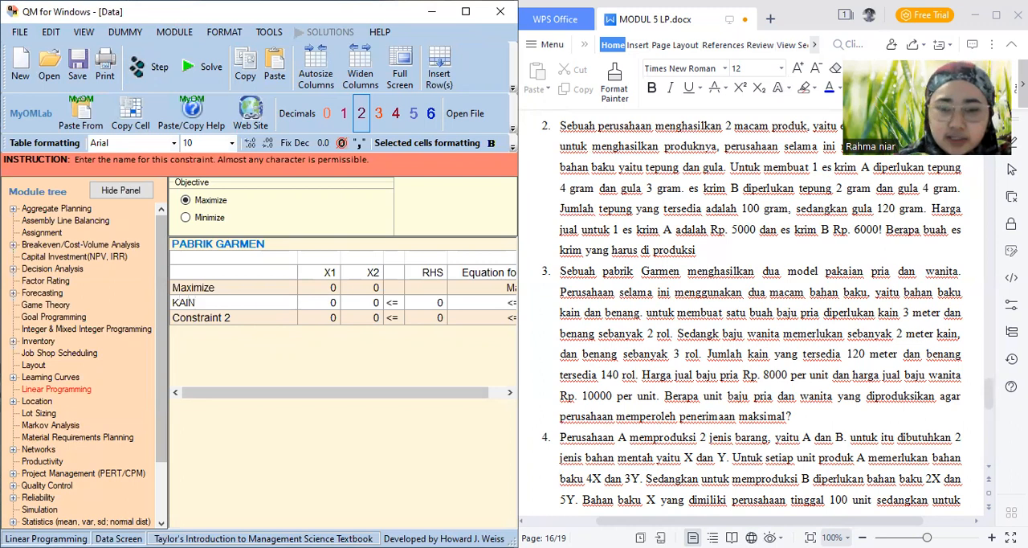
pyautogui.press('Return')
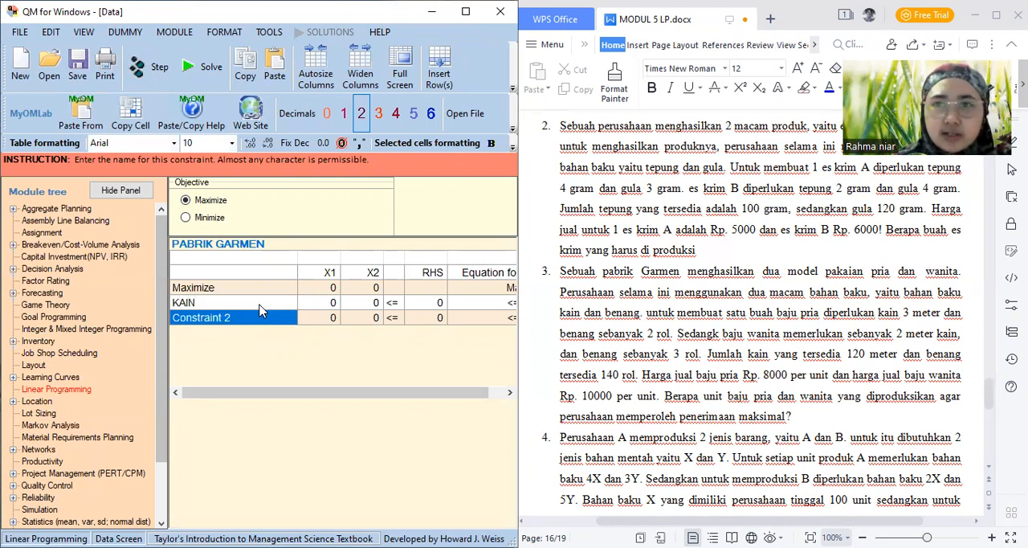
pyautogui.write('BENANG')
# Rename the variable columns X1 and X2 as BAJU PRIA and BAJU WANITA
pyautogui.press('Tab')
pyautogui.press('Up')
pyautogui.press('Up')
pyautogui.press('Up')
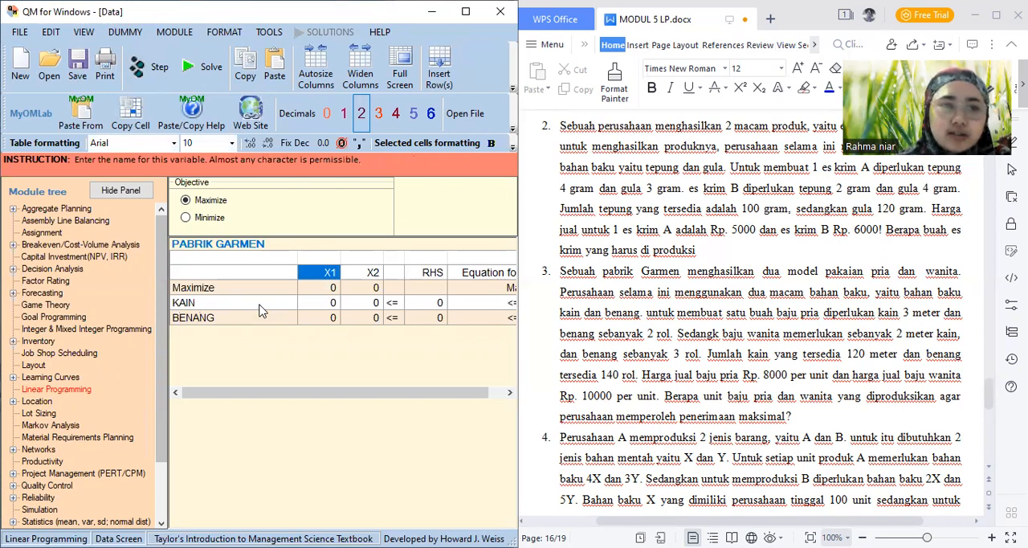
pyautogui.write('BAJU')
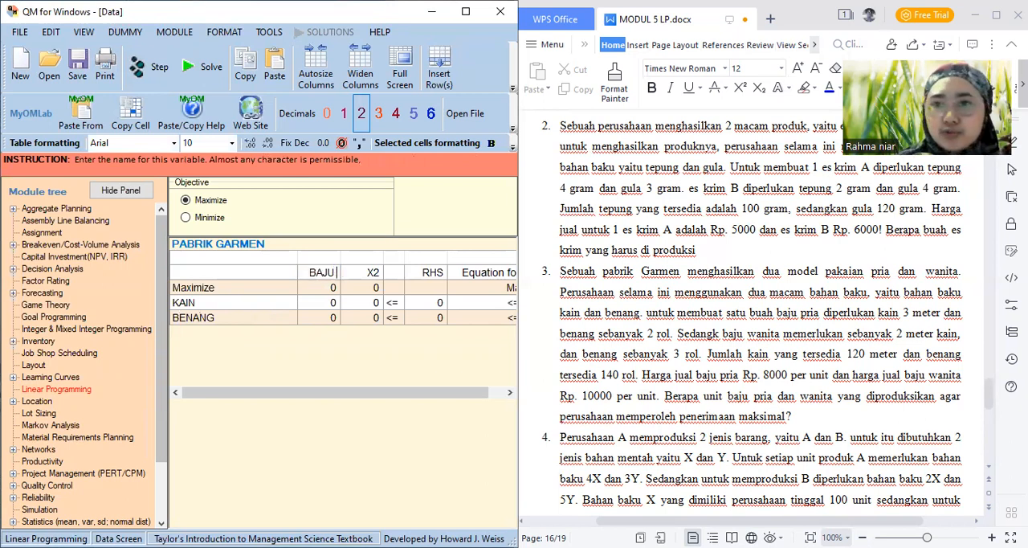
pyautogui.write(' PRIA')
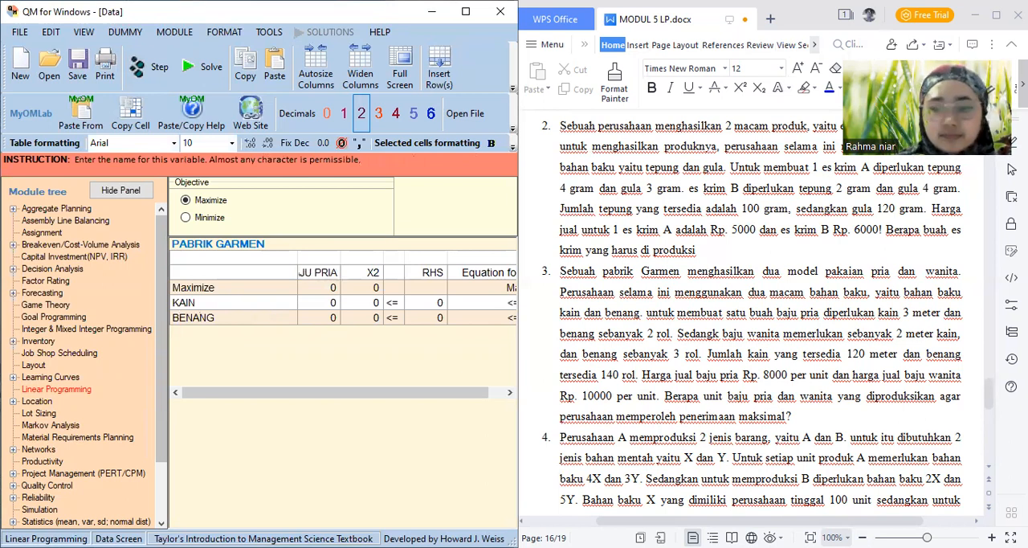
pyautogui.press('Tab')
pyautogui.write('BAJU W')
pyautogui.write('ANITA')
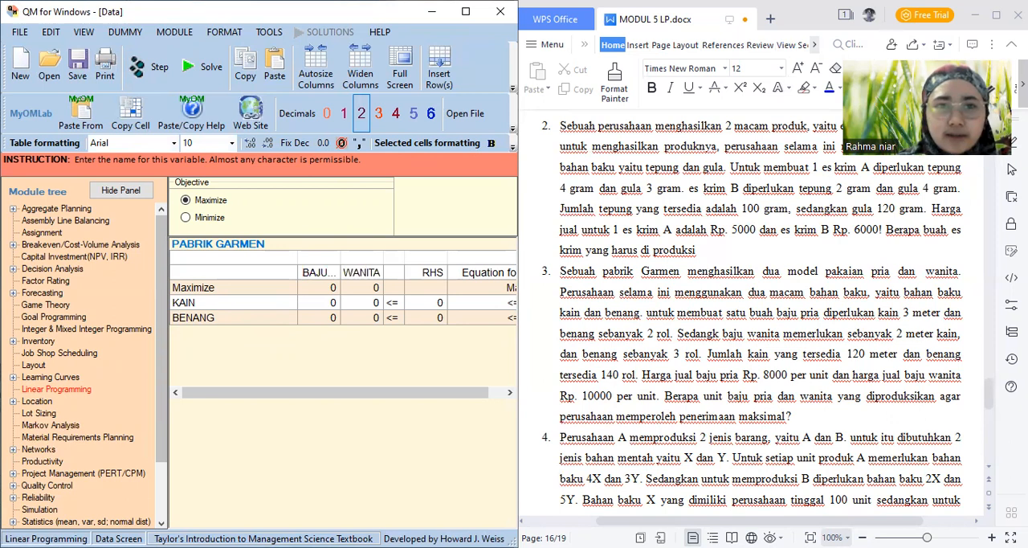
# Set the Maximize coefficients to 8000 for BAJU PRIA and 10000 for BAJU WANITA
pyautogui.click(315, 289)
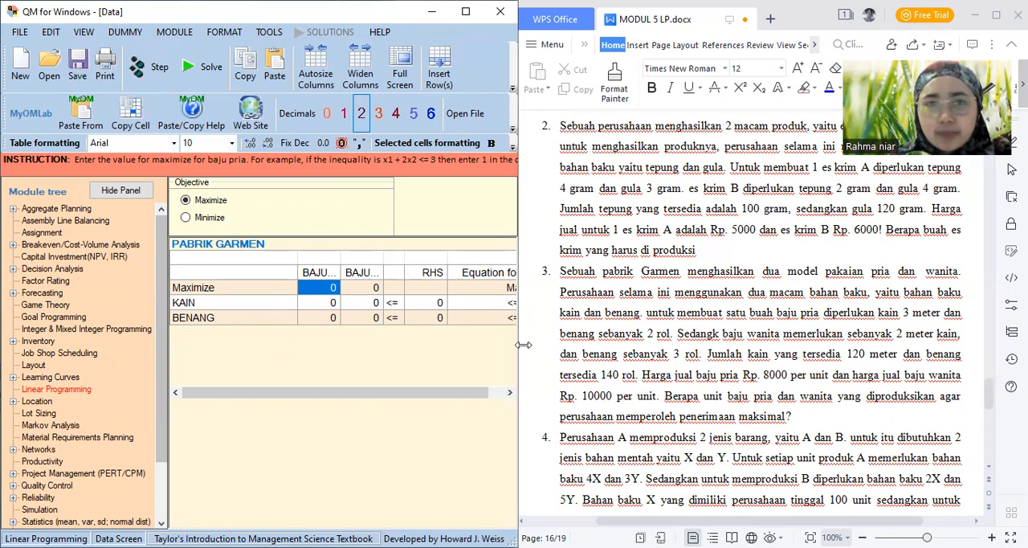
pyautogui.write('8000')
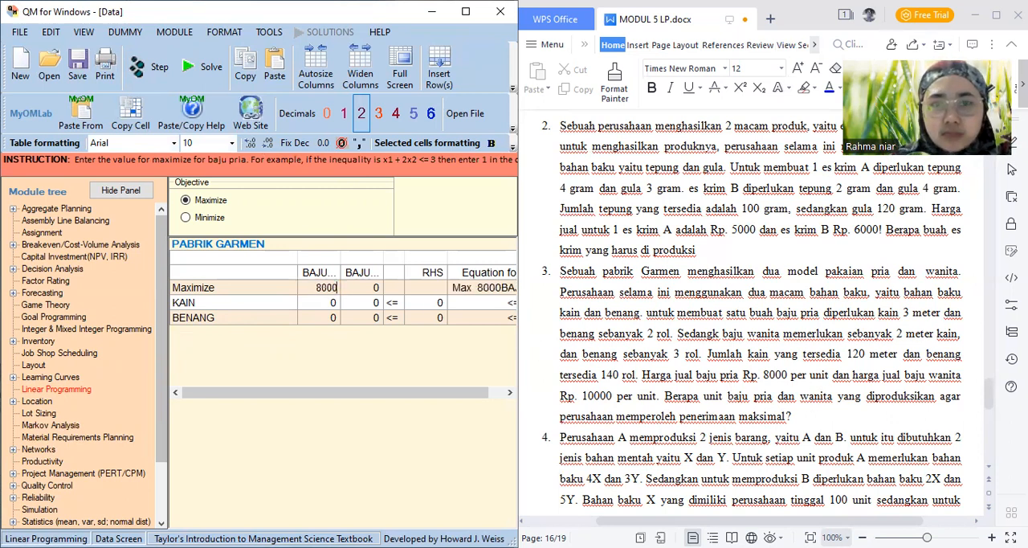
pyautogui.press('Return')
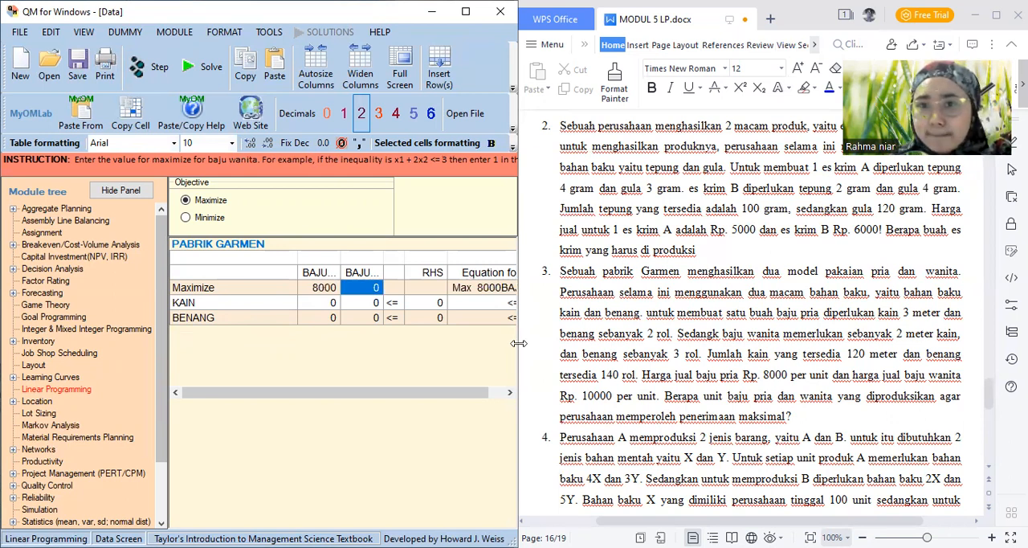
pyautogui.write('1000')
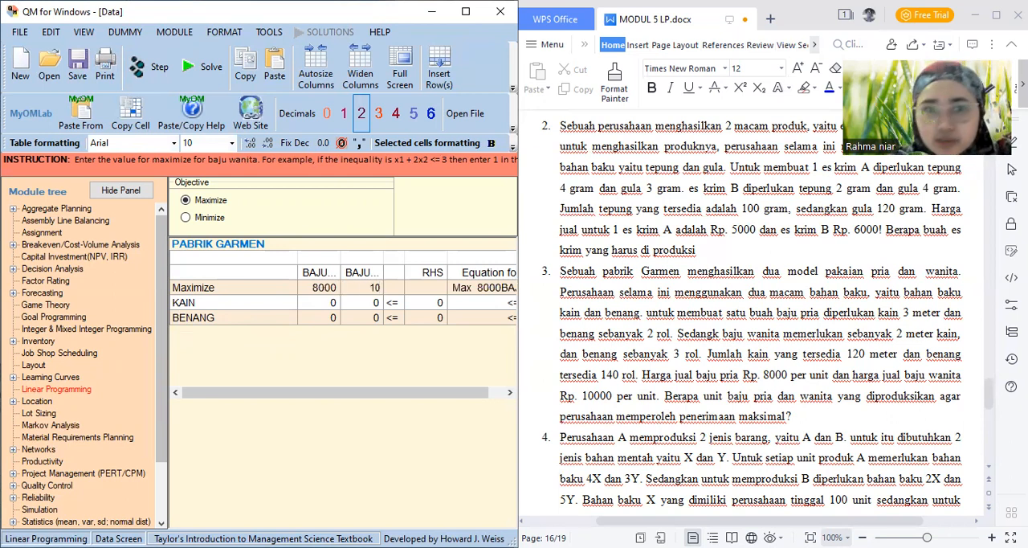
pyautogui.write('0')
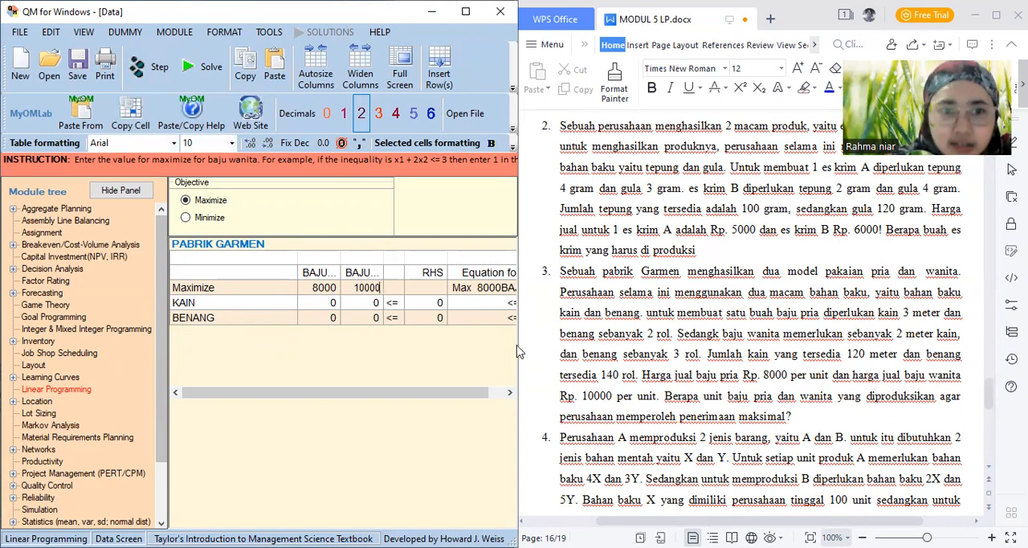
# Enter the constraint coefficients for BAJU PRIA and BAJU WANITA: 3 and 2 for KAIN, 2 and 3 for BENANG
pyautogui.click(332, 305)
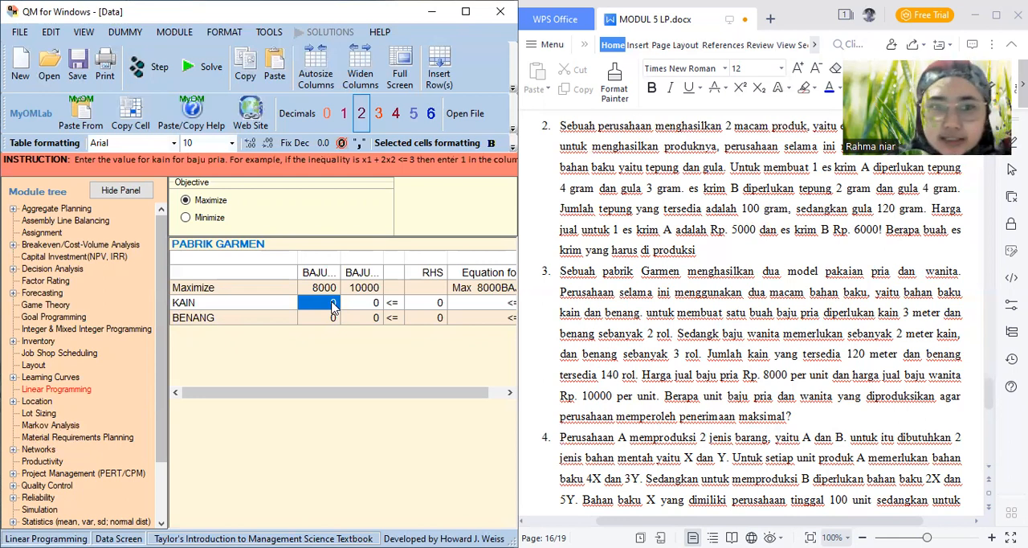
pyautogui.write('3')
pyautogui.press('Return')
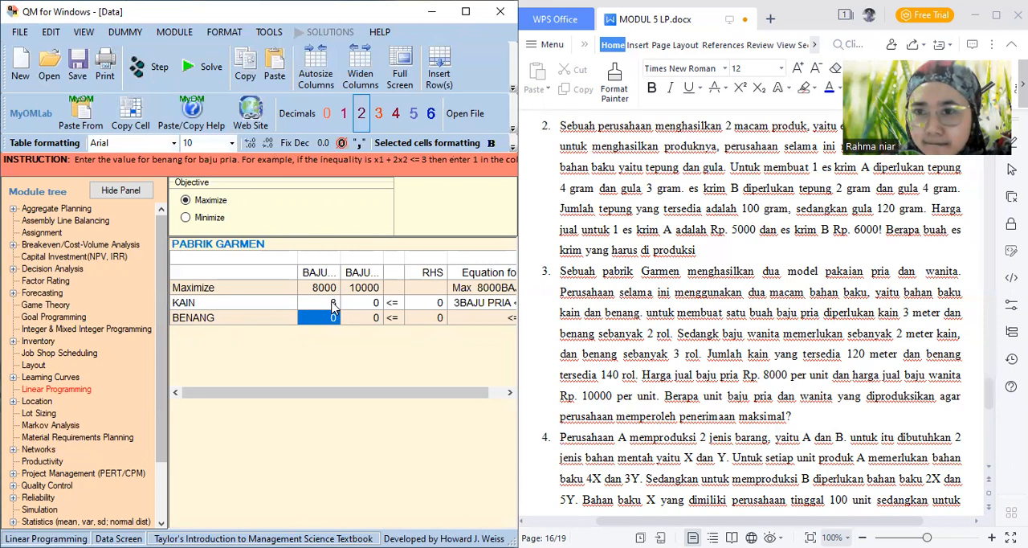
pyautogui.write('2')
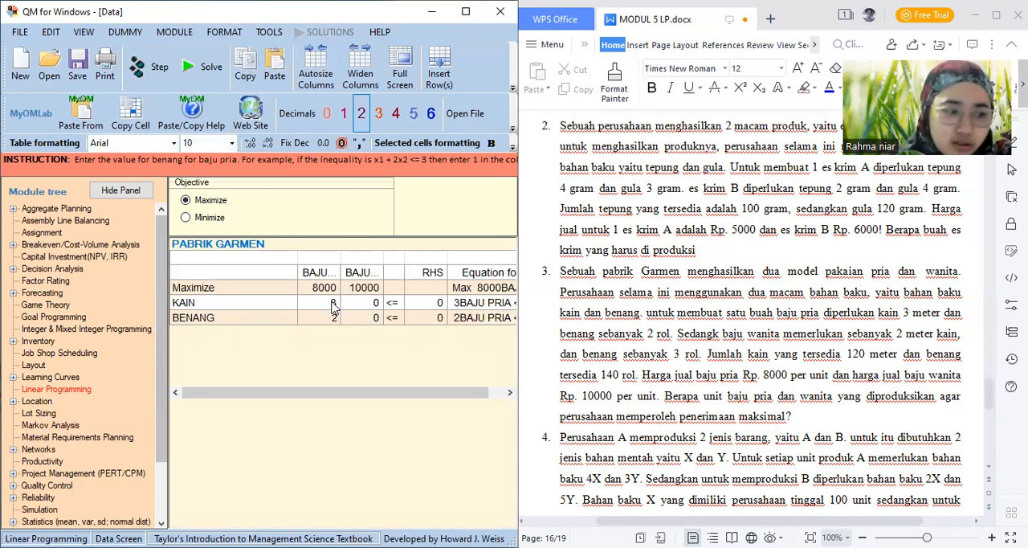
pyautogui.press('Right')
pyautogui.press('Up')
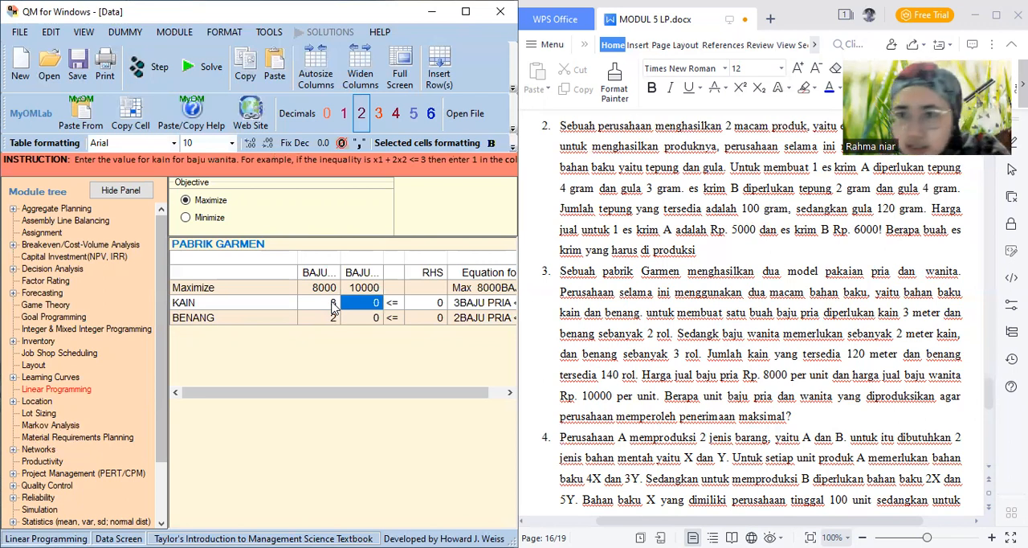
pyautogui.write('2')
pyautogui.press('Down')
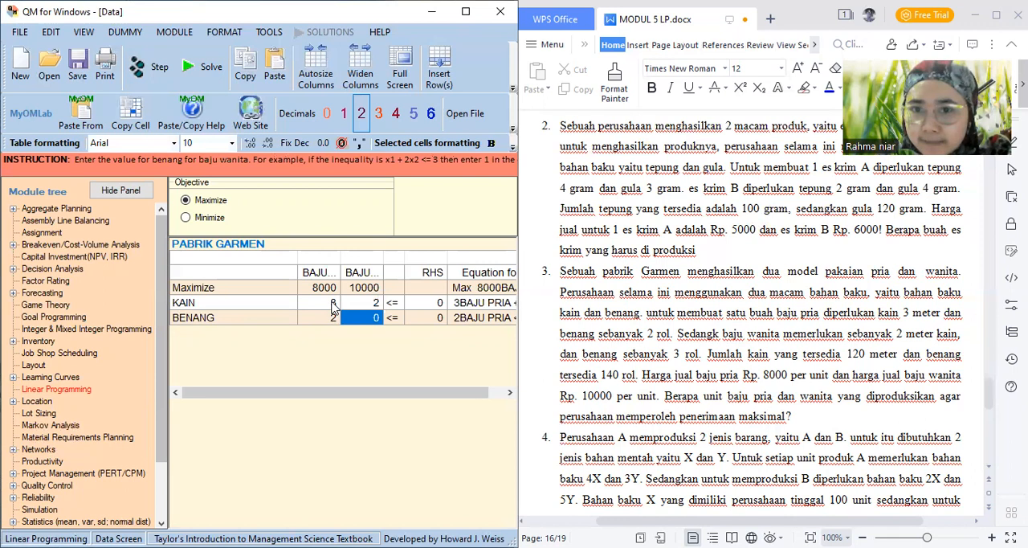
pyautogui.write('3')
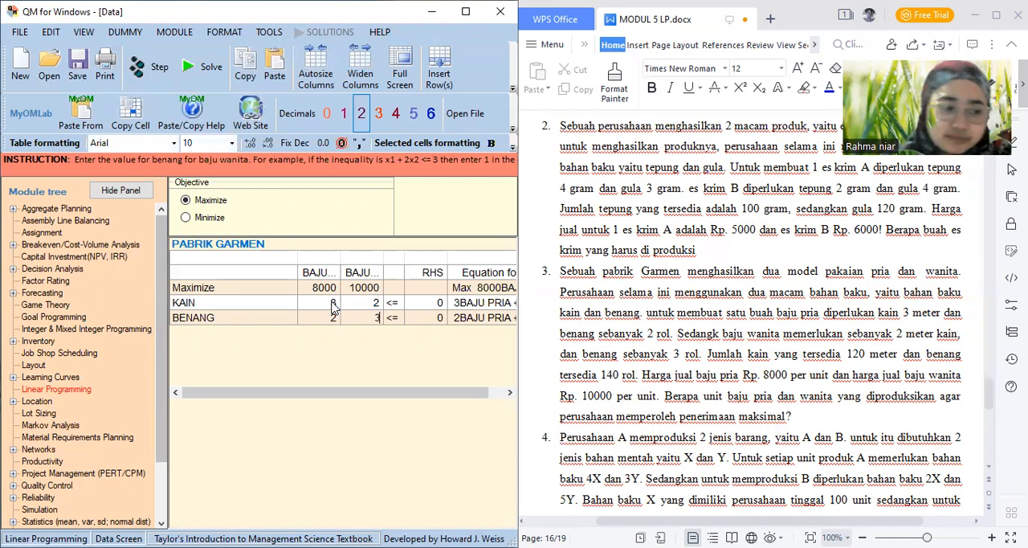
# Set the RHS values to 120 for KAIN and 140 for BENANG
pyautogui.click(439, 305)
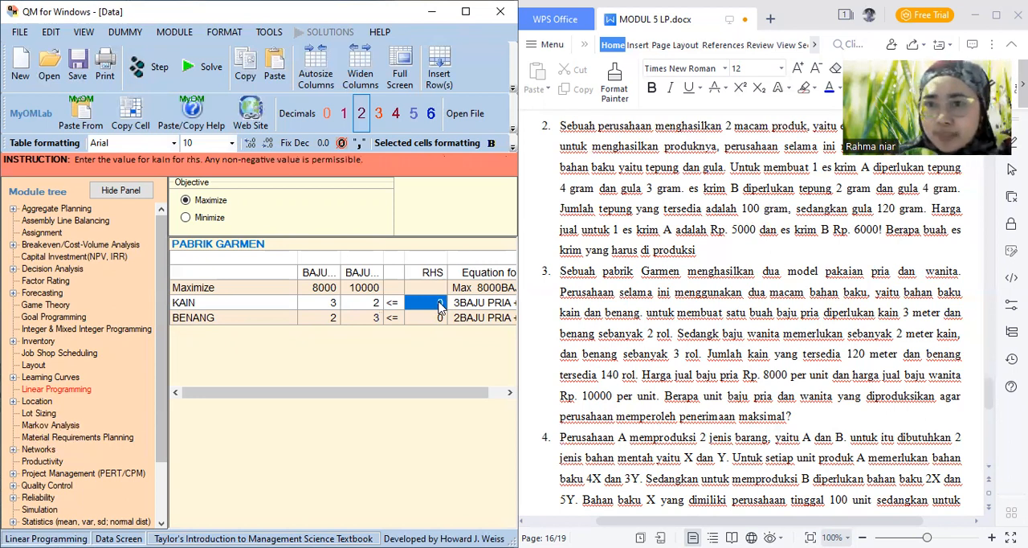
pyautogui.write('120')
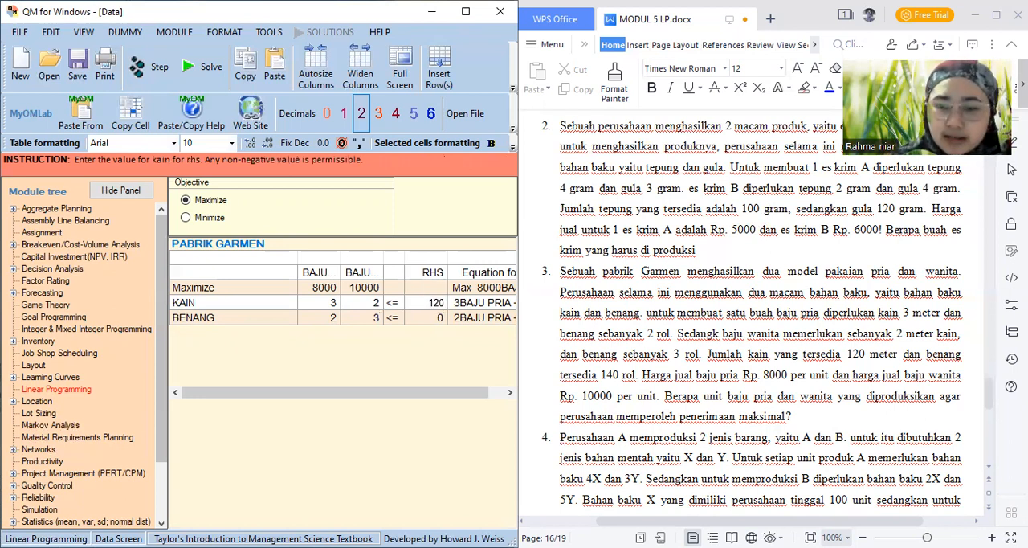
pyautogui.press('Return')
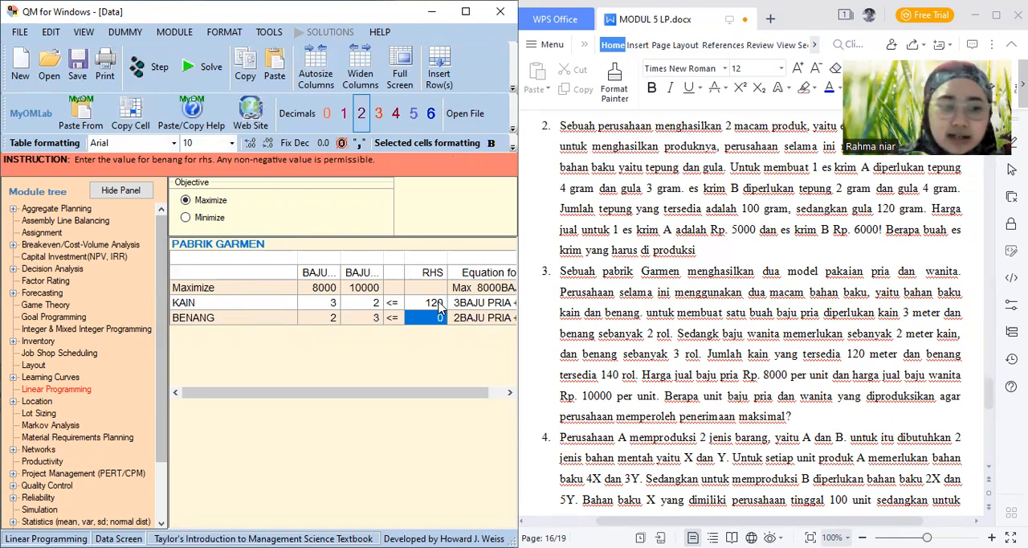
pyautogui.write('140')
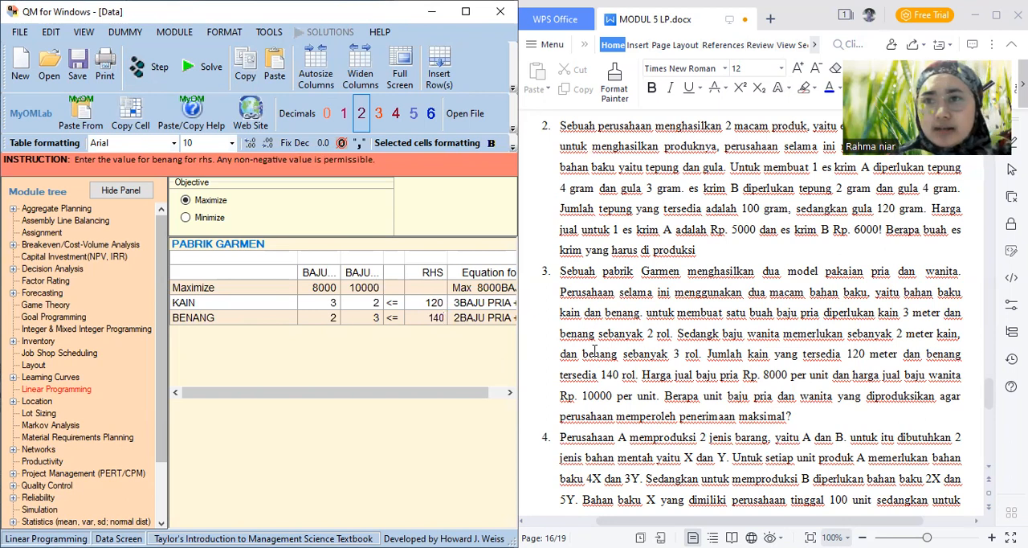
# Solve the PABRIK GARMEN problem and examine the results table across to its RHS and Dual columns
pyautogui.click(191, 65)
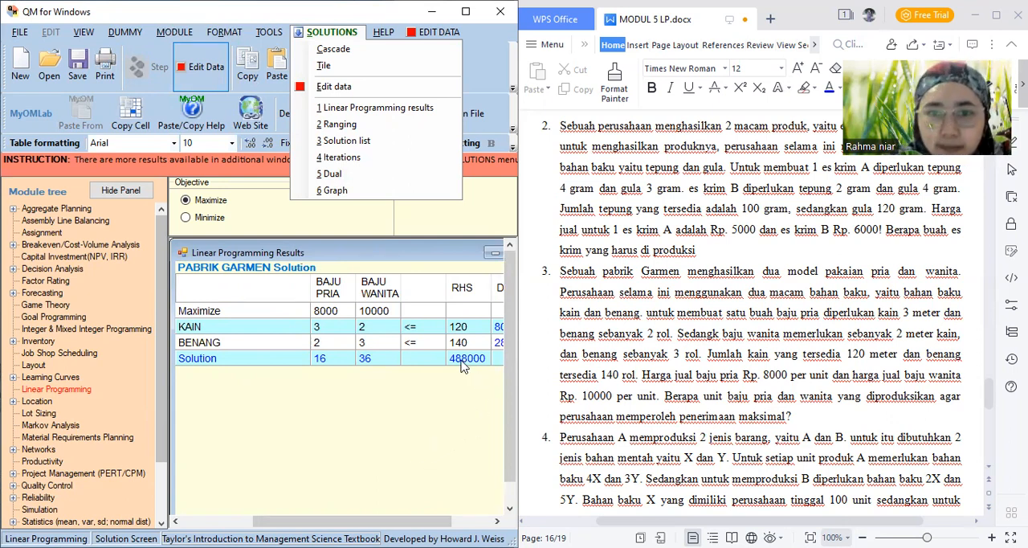
pyautogui.moveTo(352, 521); pyautogui.dragTo(265, 521)
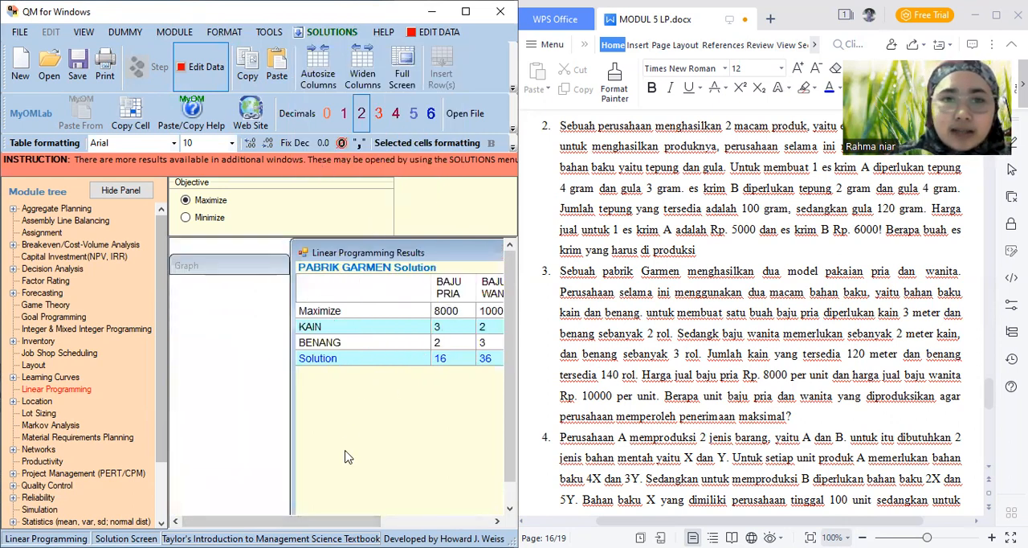
pyautogui.moveTo(265, 522); pyautogui.dragTo(322, 522)
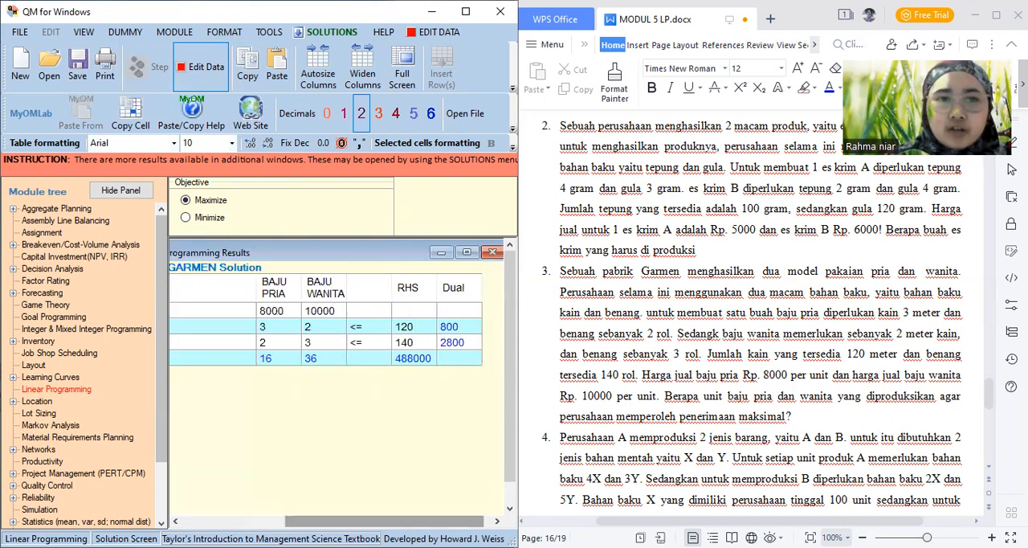
# Open the Ranging output and examine the values and the lower and upper bounds of the variables and constraints
pyautogui.click(321, 34)
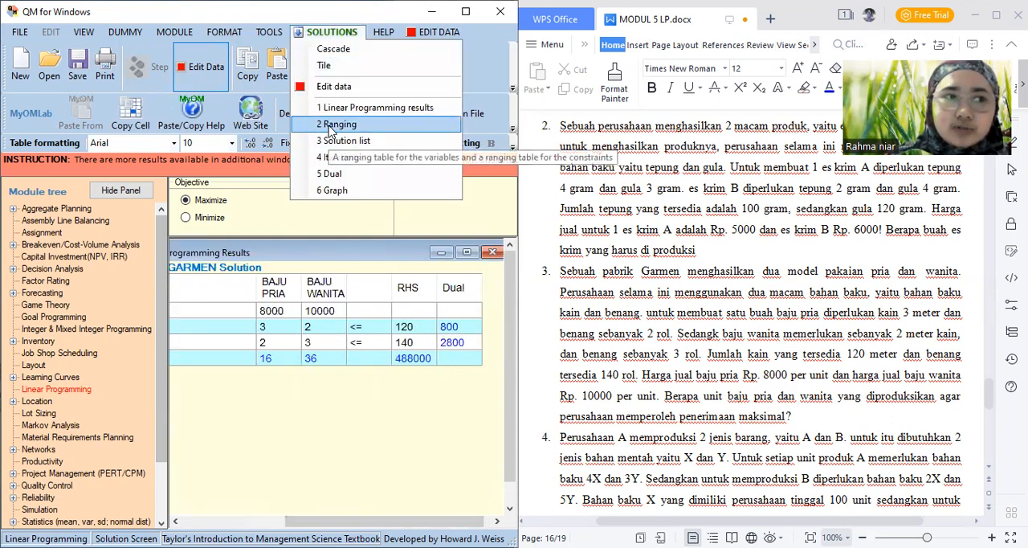
pyautogui.click(329, 124)
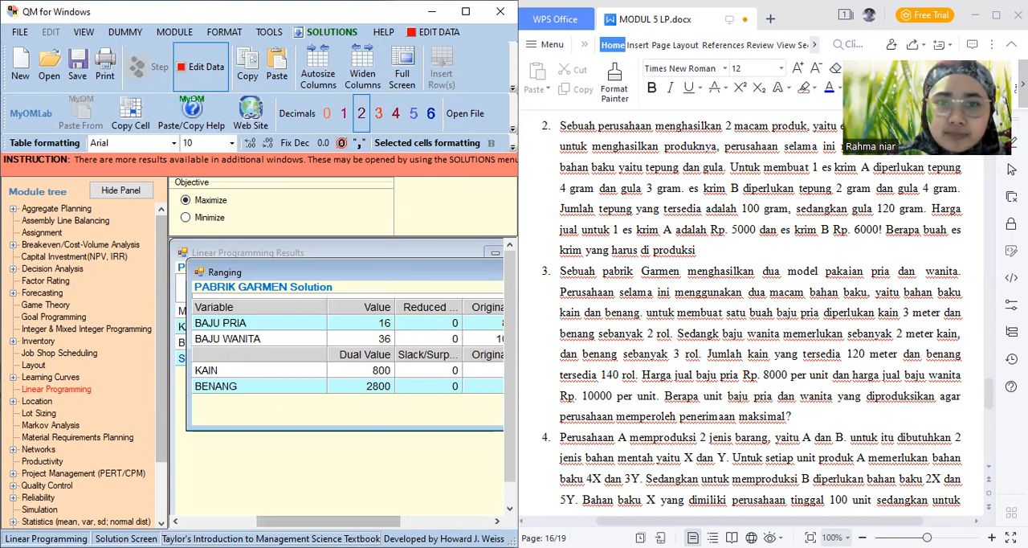
pyautogui.moveTo(372, 523); pyautogui.dragTo(489, 522)
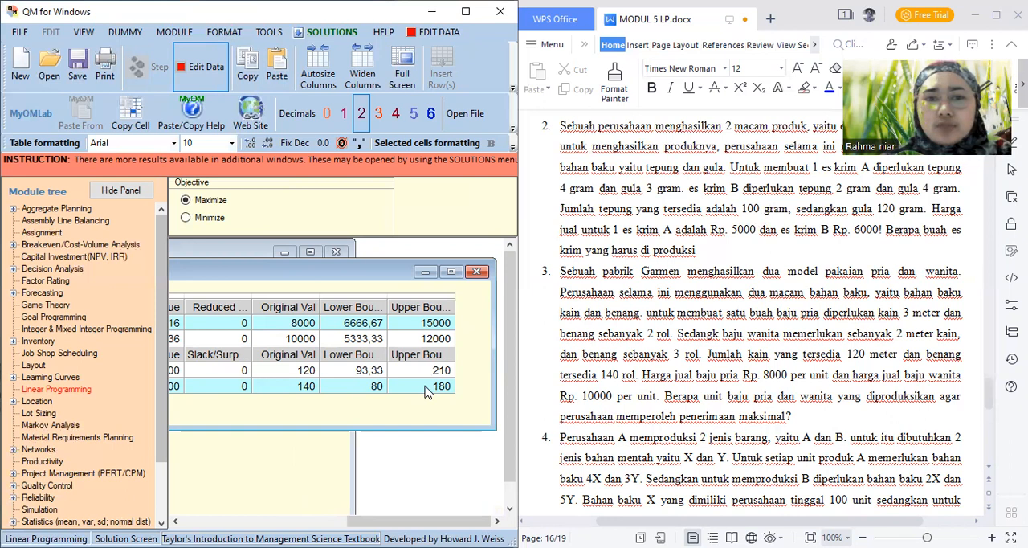
# Open the Solution list and the Iterations output for PABRIK GARMEN, and examine the variable statuses and each simplex iteration
pyautogui.click(298, 36)
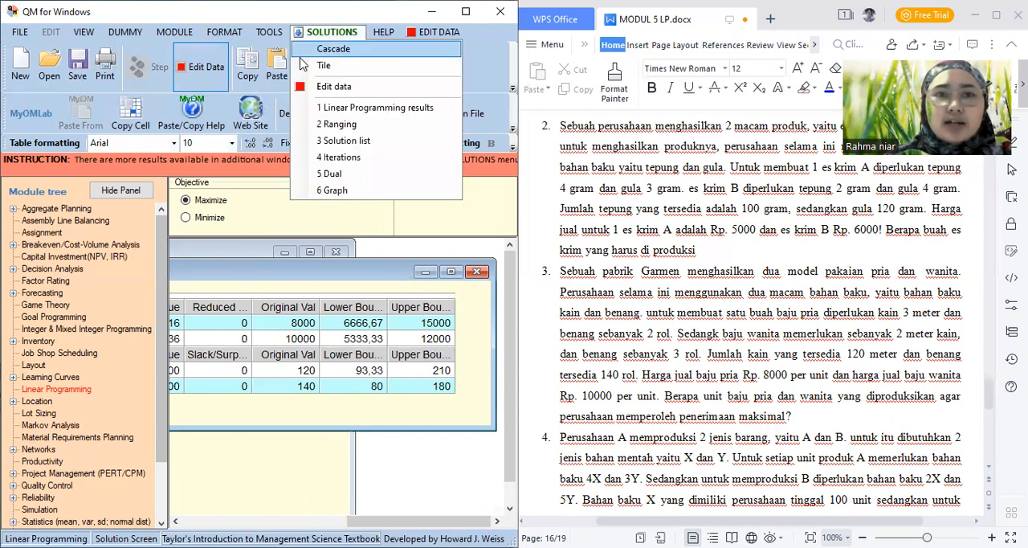
pyautogui.click(329, 143)
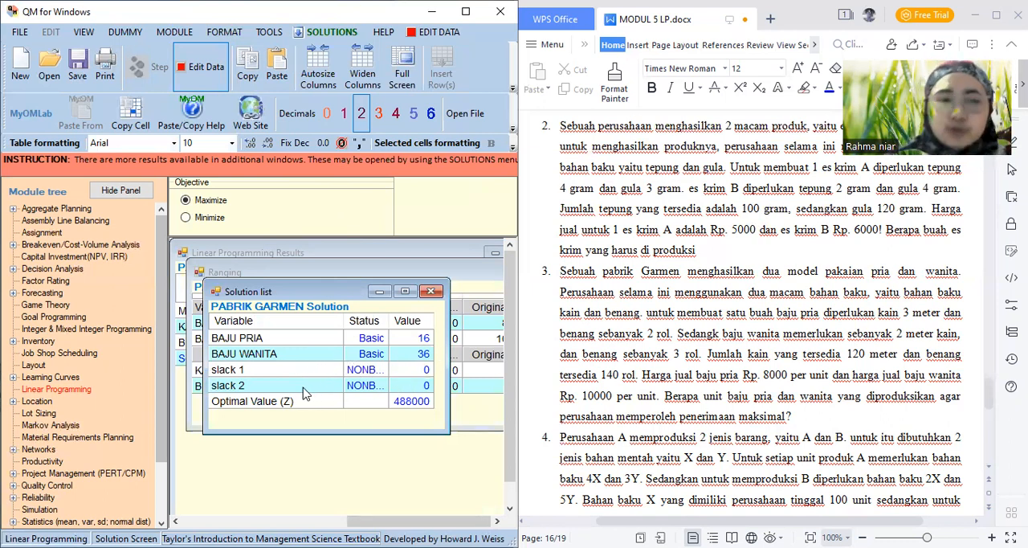
pyautogui.click(304, 34)
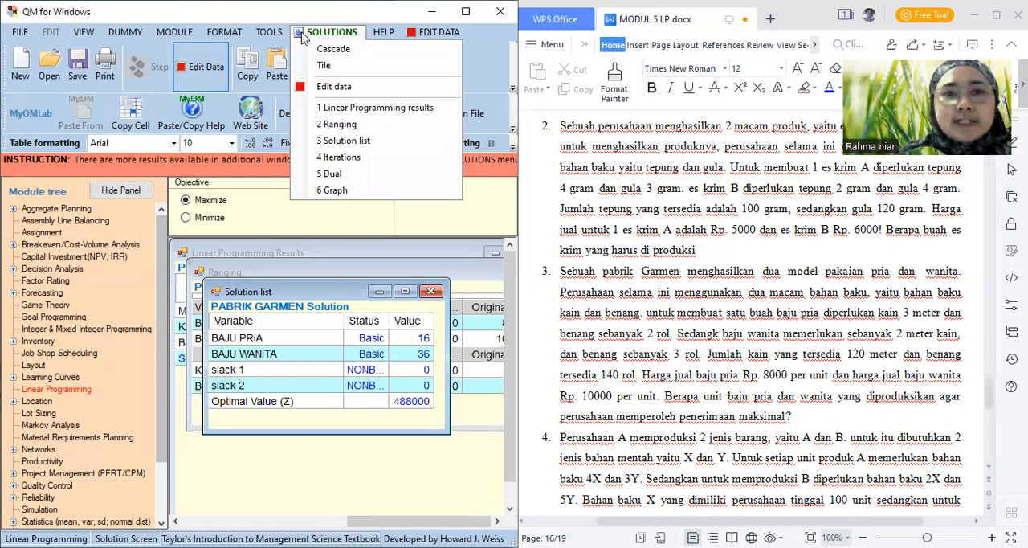
pyautogui.click(341, 158)
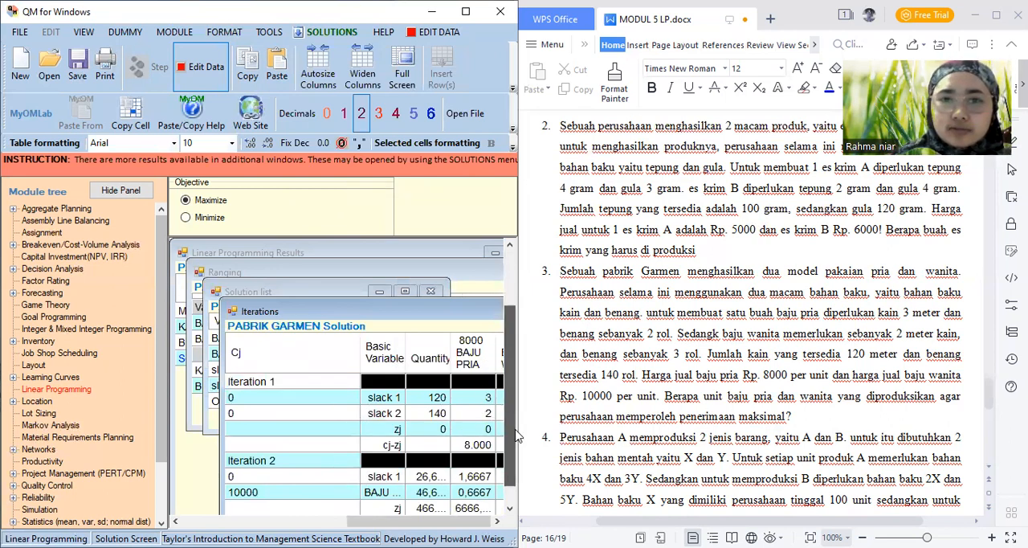
pyautogui.moveTo(511, 375); pyautogui.dragTo(511, 433)
pyautogui.moveTo(366, 522)
pyautogui.mouseDown()
pyautogui.moveTo(412, 521)
pyautogui.moveTo(383, 521)
pyautogui.mouseUp()
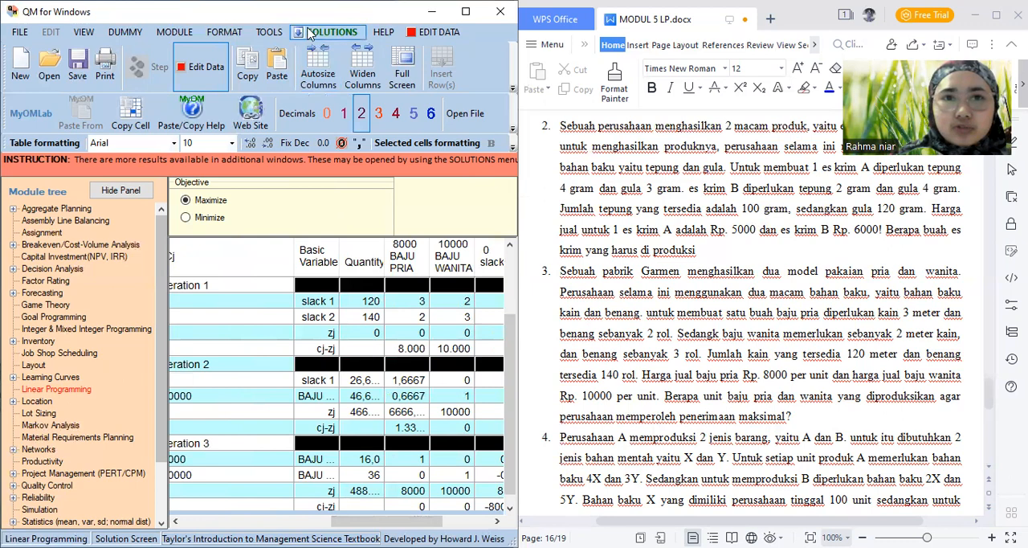
# Open the Dual output and examine the original maximize problem and the dual minimize problem across all their columns
pyautogui.click(311, 32)
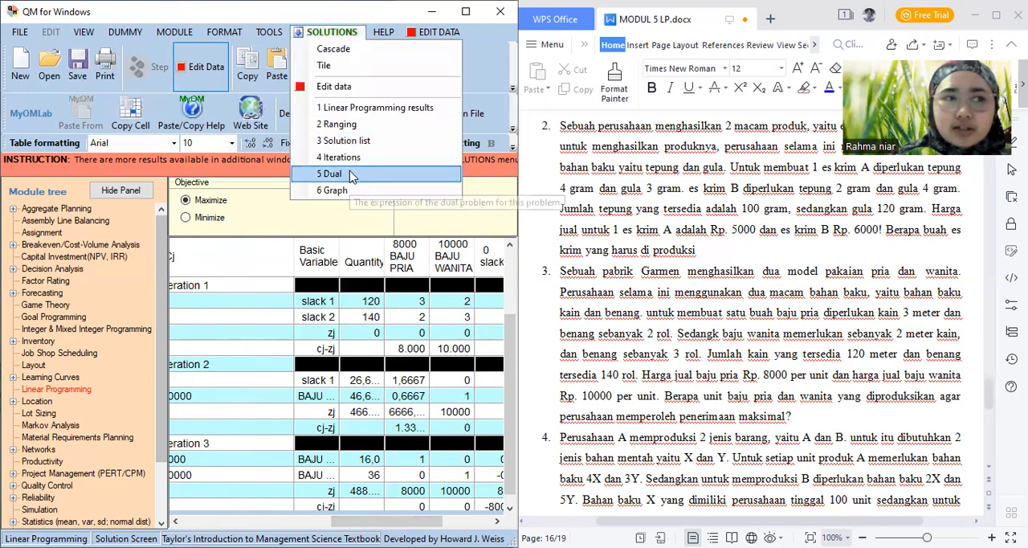
pyautogui.click(352, 176)
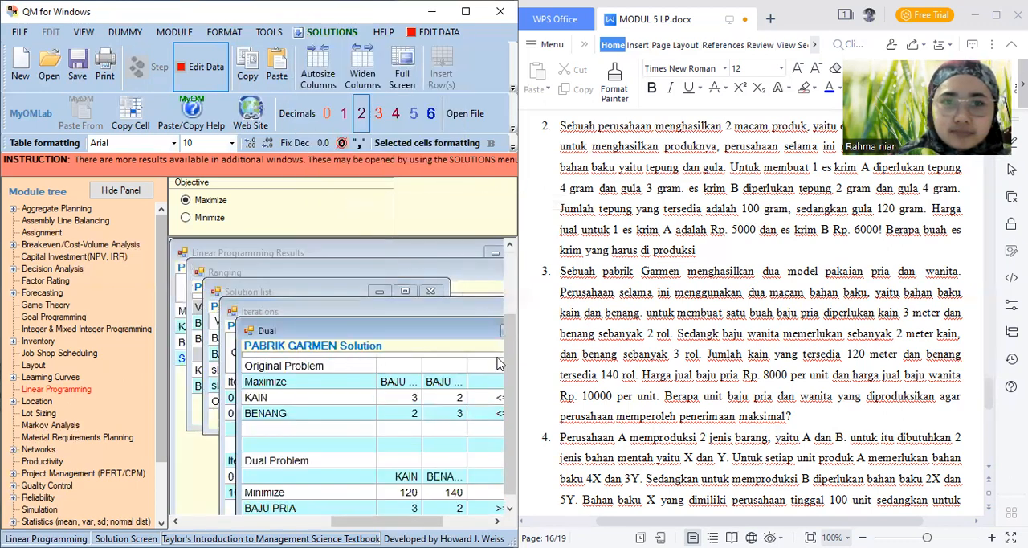
pyautogui.moveTo(386, 521); pyautogui.dragTo(412, 521)
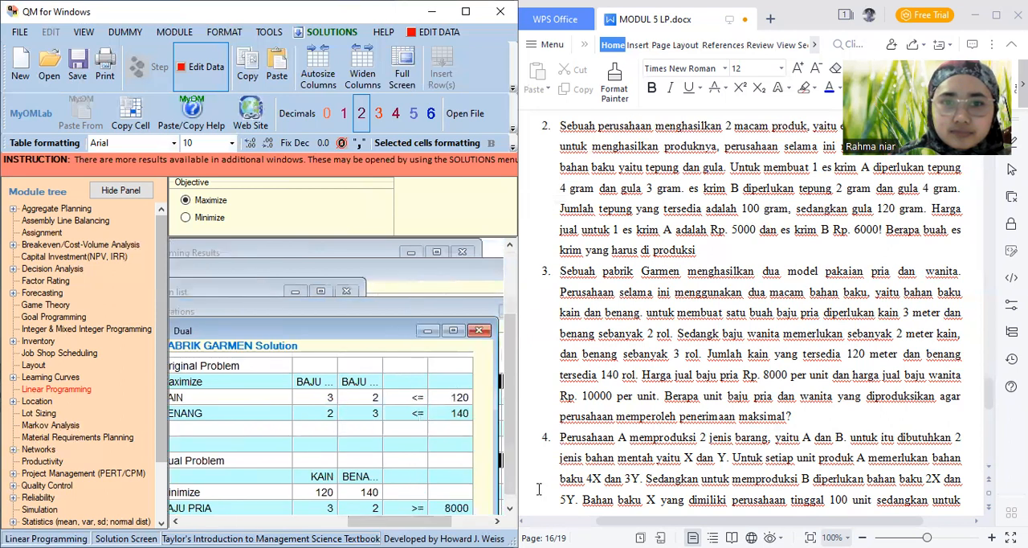
pyautogui.moveTo(515, 396); pyautogui.dragTo(514, 429)
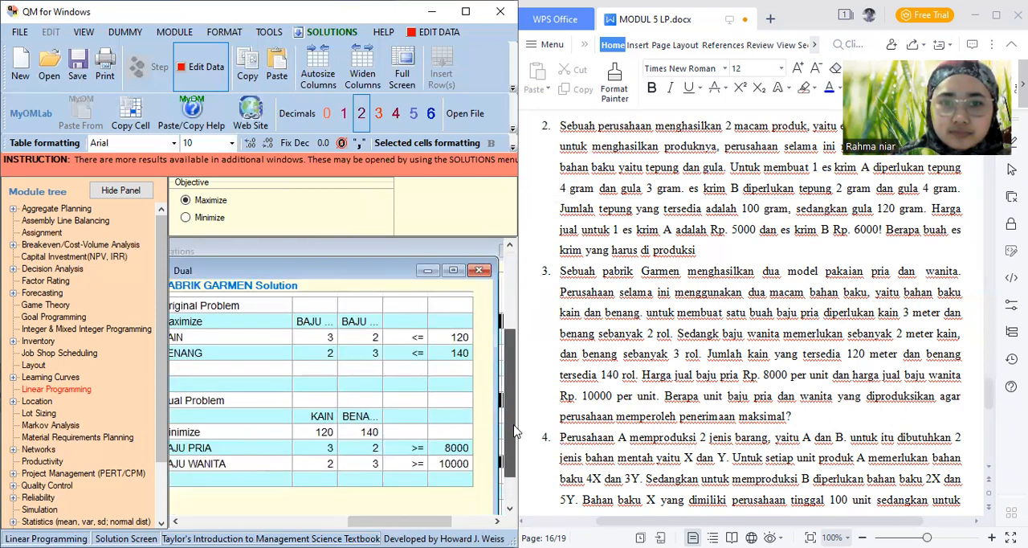
pyautogui.moveTo(423, 523); pyautogui.dragTo(407, 522)
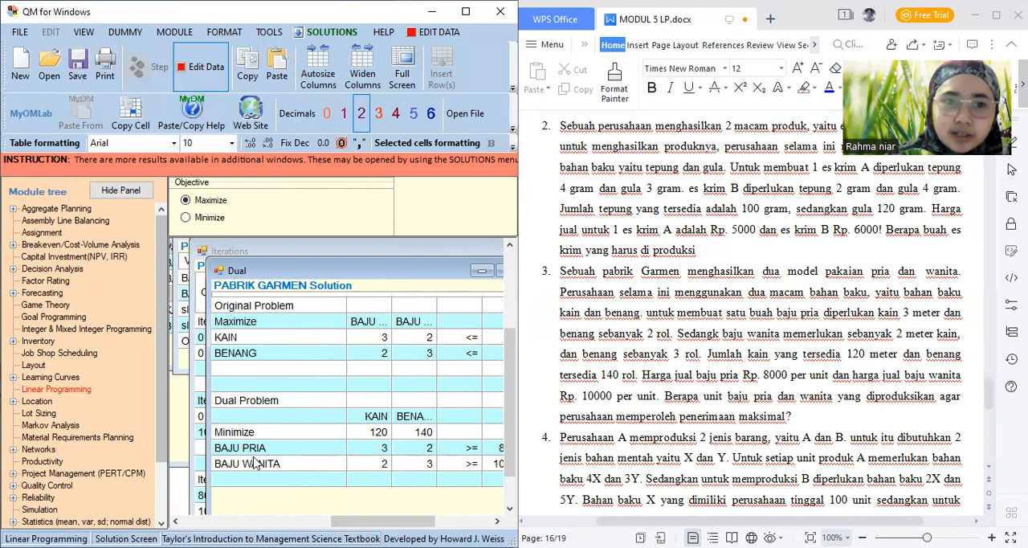
pyautogui.moveTo(383, 521); pyautogui.dragTo(440, 520)
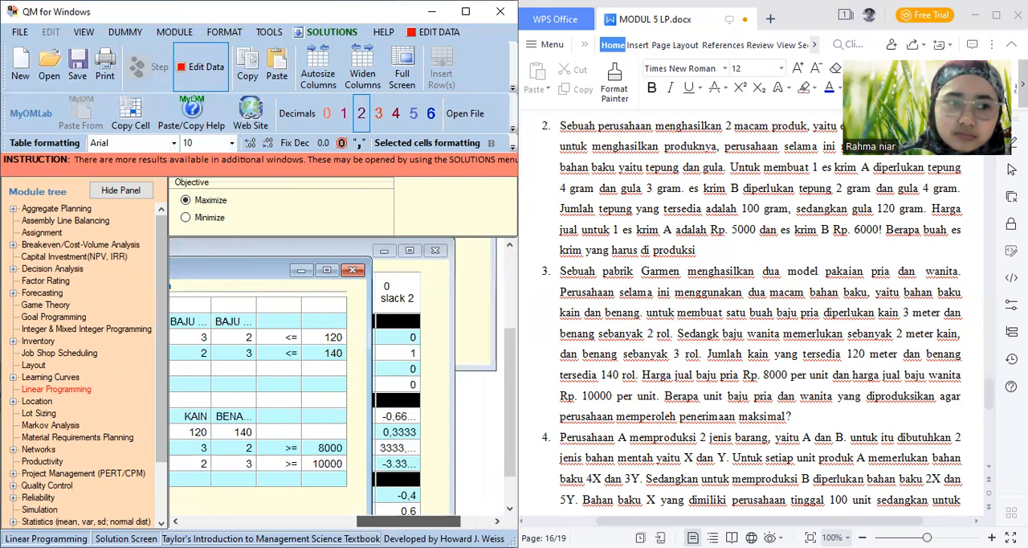
pyautogui.moveTo(409, 521); pyautogui.dragTo(403, 520)
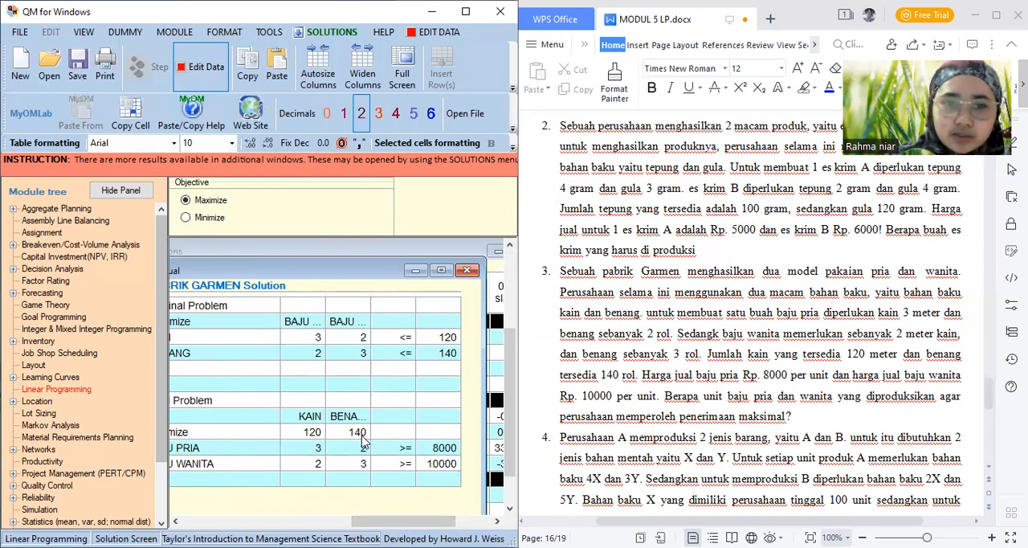
pyautogui.moveTo(401, 520); pyautogui.dragTo(430, 520)
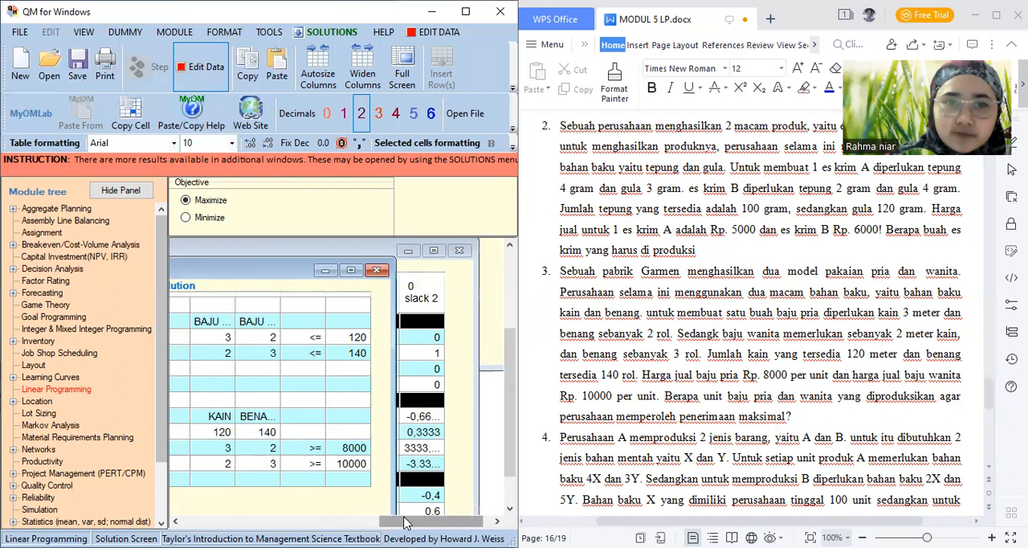
pyautogui.moveTo(404, 520); pyautogui.dragTo(233, 516)
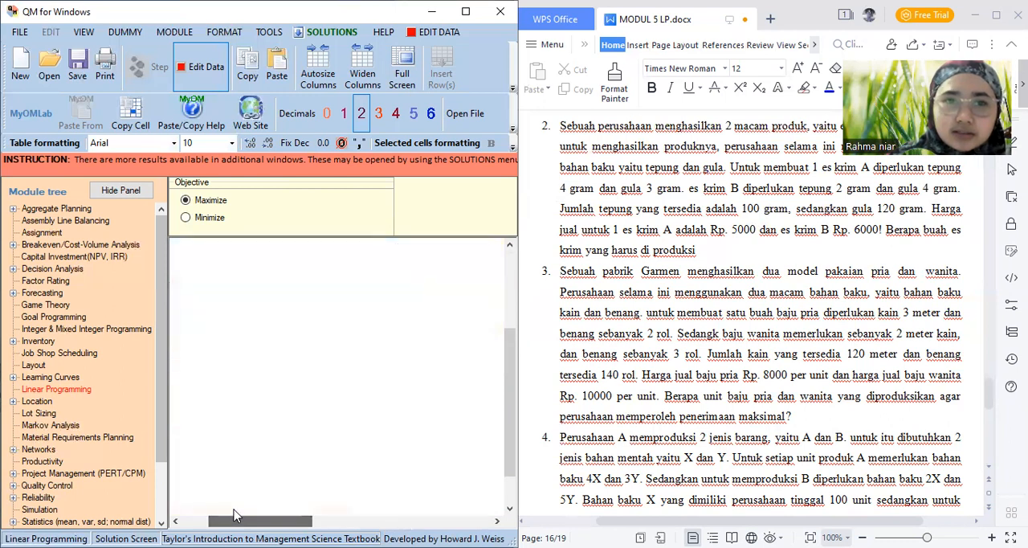
# Open the Graph output and widen the program window to view the whole feasible region, constraint display and corner points table
pyautogui.click(341, 35)
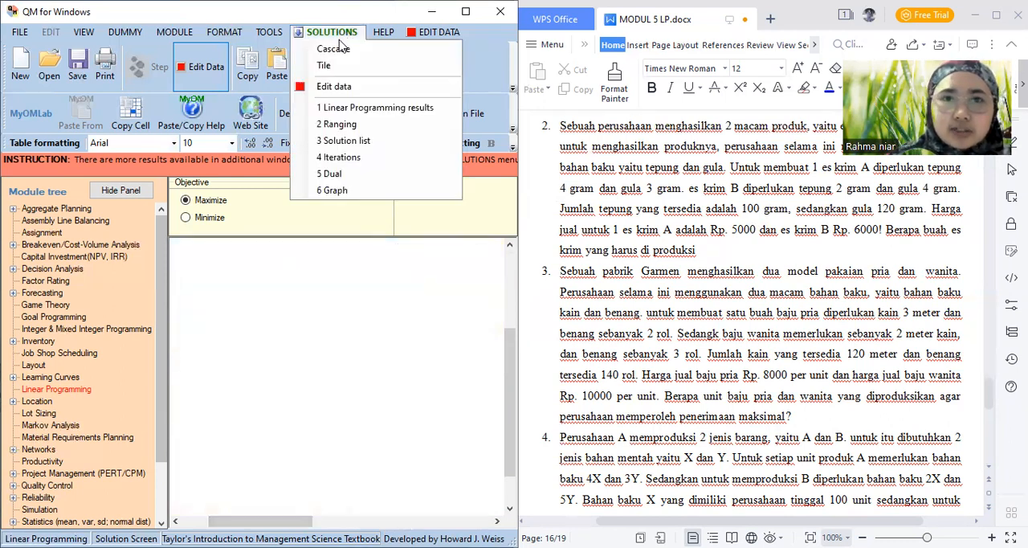
pyautogui.click(344, 191)
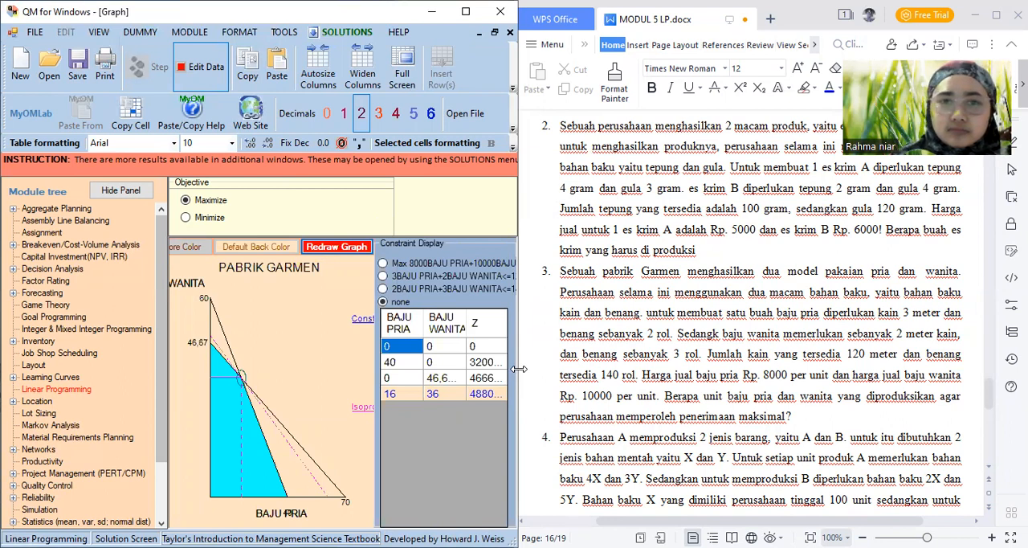
pyautogui.moveTo(519, 369); pyautogui.dragTo(617, 368)
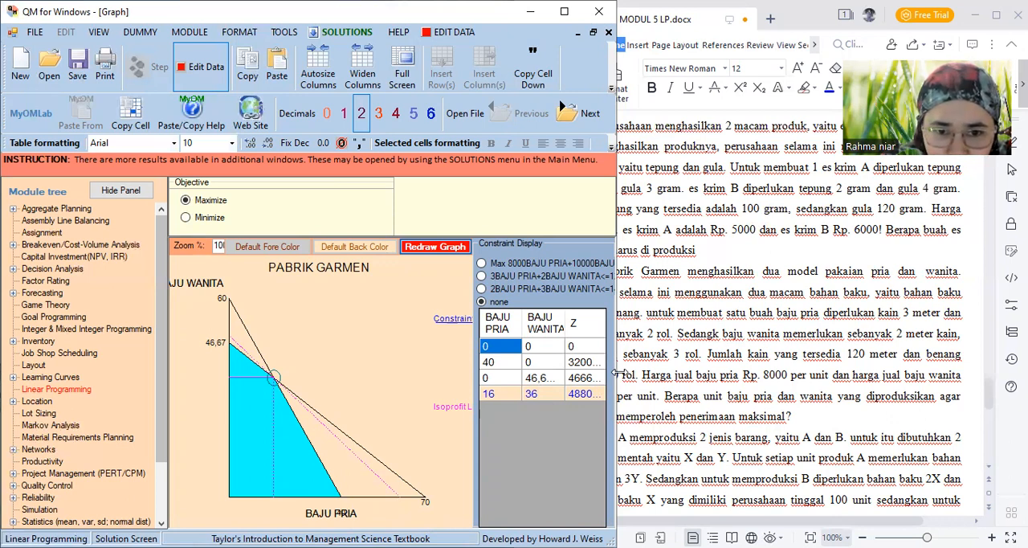
pyautogui.moveTo(616, 372); pyautogui.dragTo(724, 372)
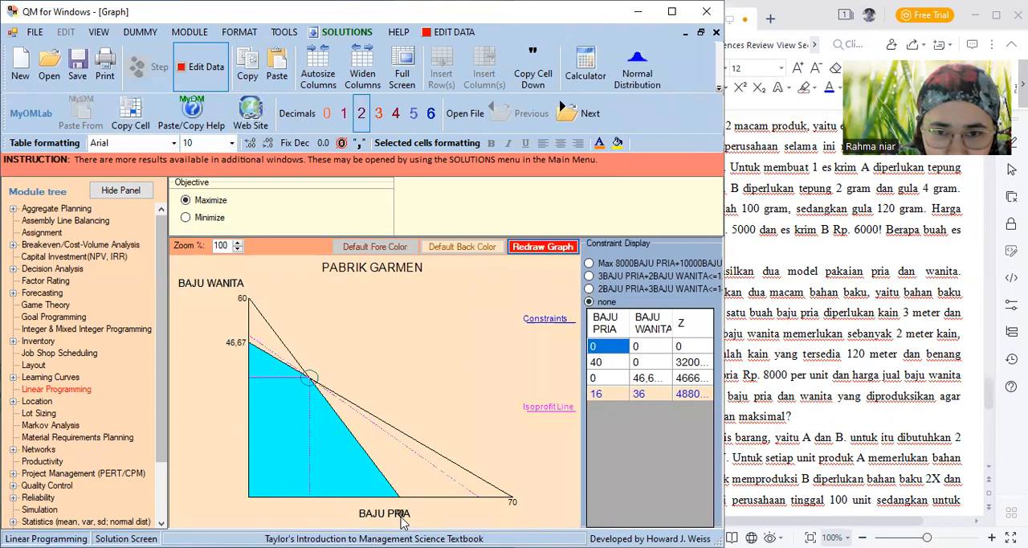
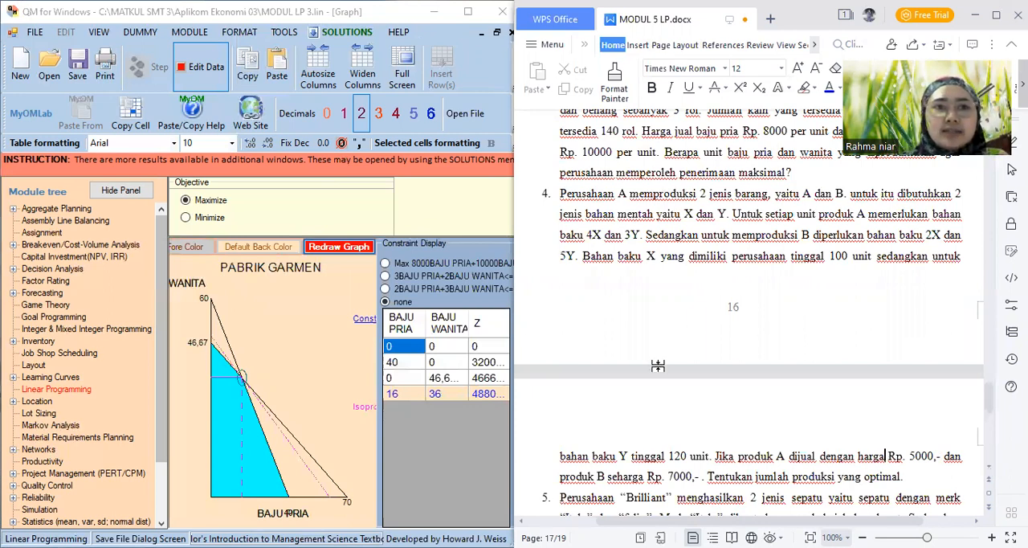
# Create a new Linear Programming data set titled PERUSAHAAN A with two constraints, two variables and a Maximize objective
pyautogui.click(191, 33)
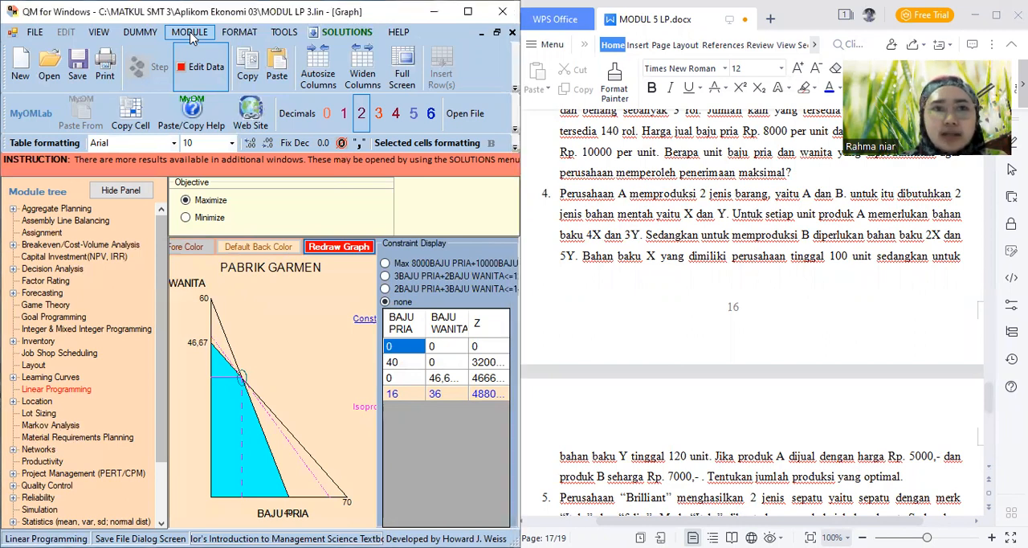
pyautogui.click(190, 34)
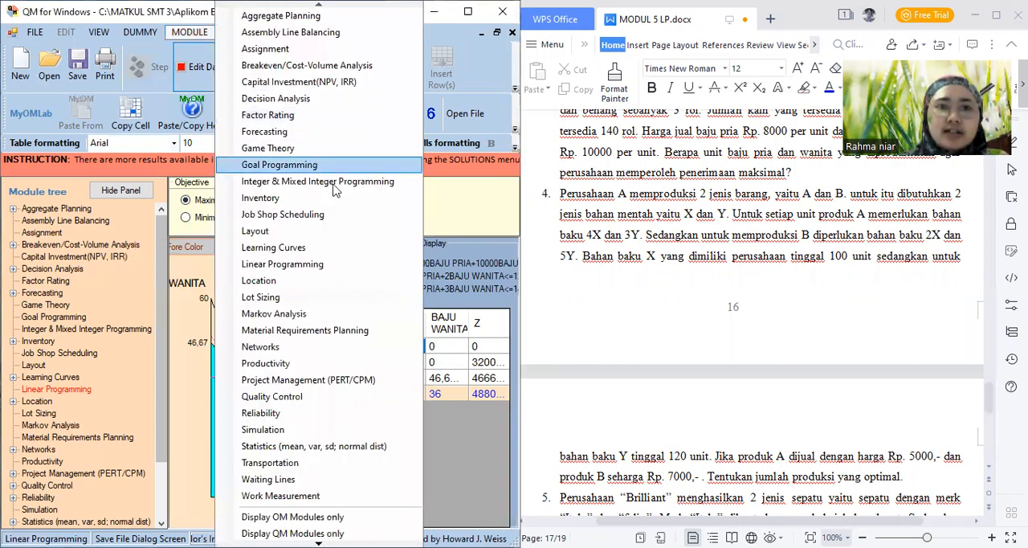
pyautogui.click(311, 273)
pyautogui.click(35, 32)
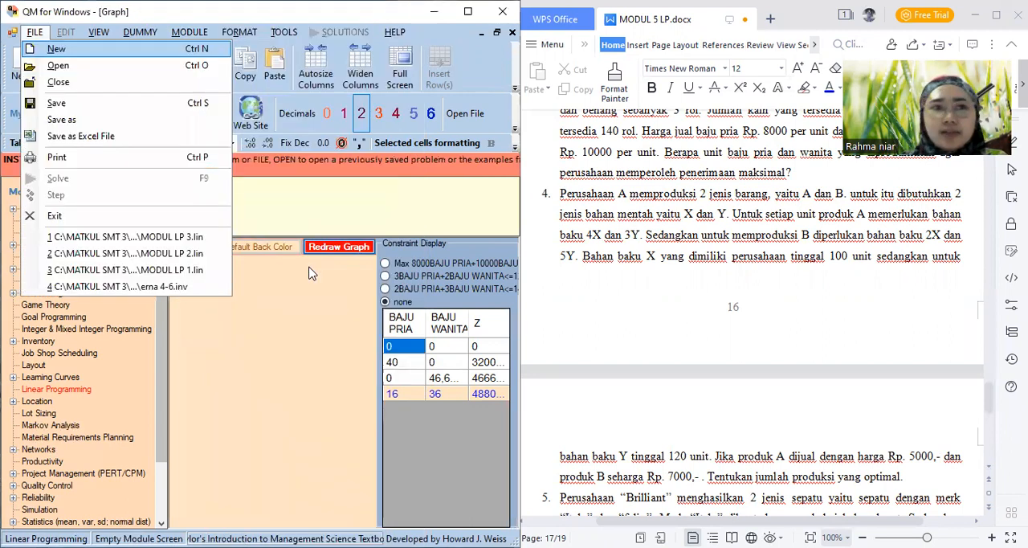
pyautogui.click(166, 51)
pyautogui.press('BackSpace')
pyautogui.press('BackSpace')
pyautogui.press('BackSpace')
pyautogui.press('BackSpace')
pyautogui.press('BackSpace')
pyautogui.press('BackSpace')
pyautogui.press('BackSpace')
pyautogui.press('BackSpace')
pyautogui.press('BackSpace')
pyautogui.press('BackSpace')
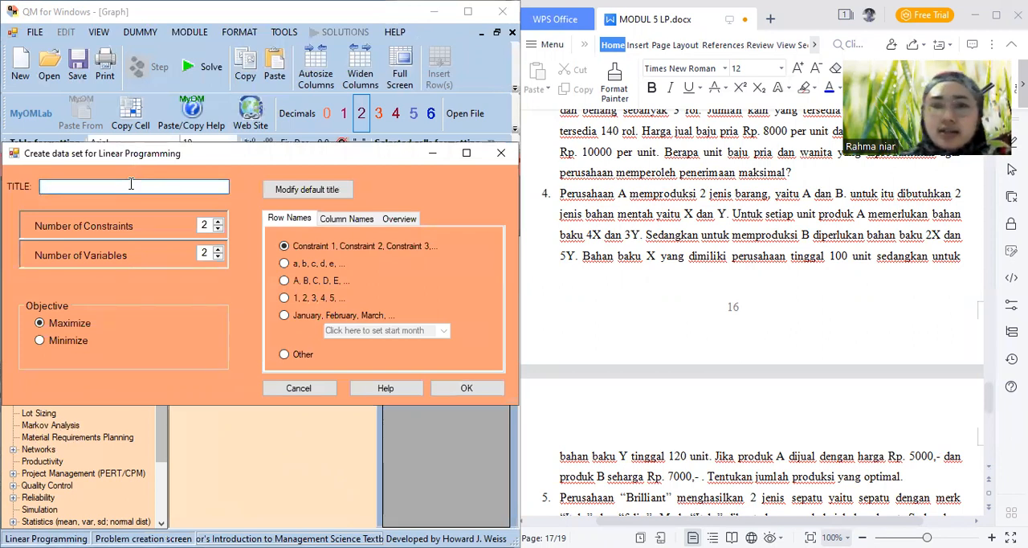
pyautogui.write('pE')
pyautogui.press('BackSpace')
pyautogui.press('BackSpace')
pyautogui.write('PERUSAHAAN')
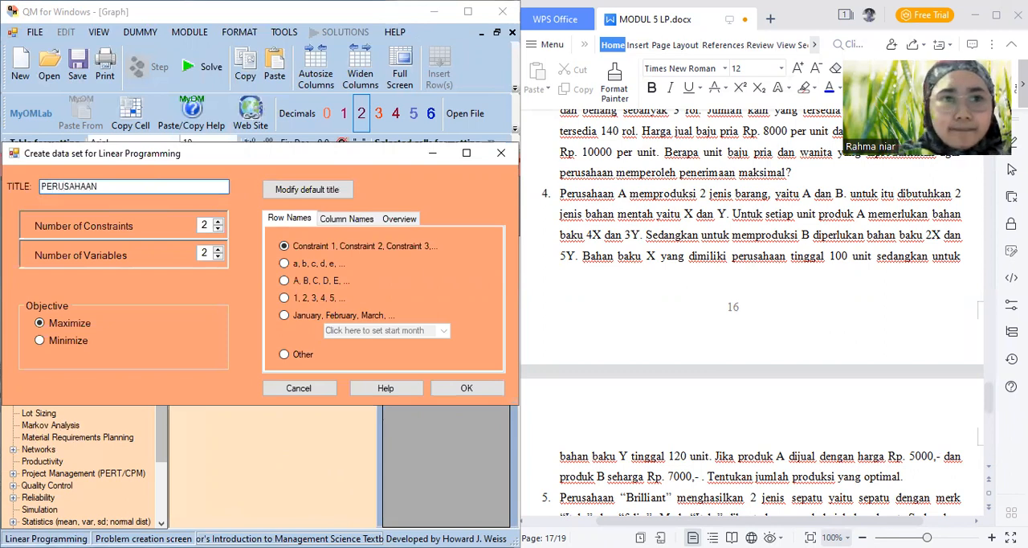
pyautogui.write(' A')
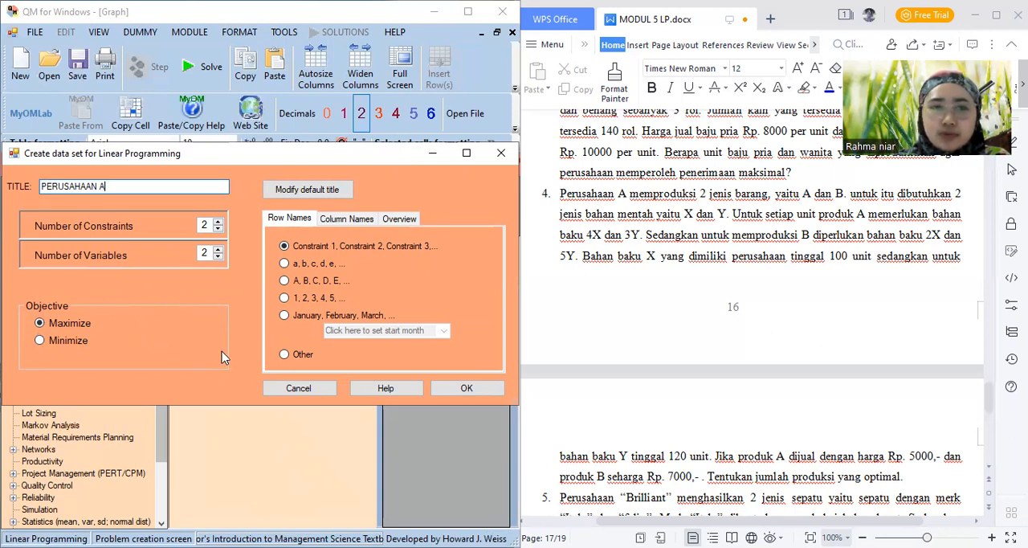
pyautogui.click(464, 389)
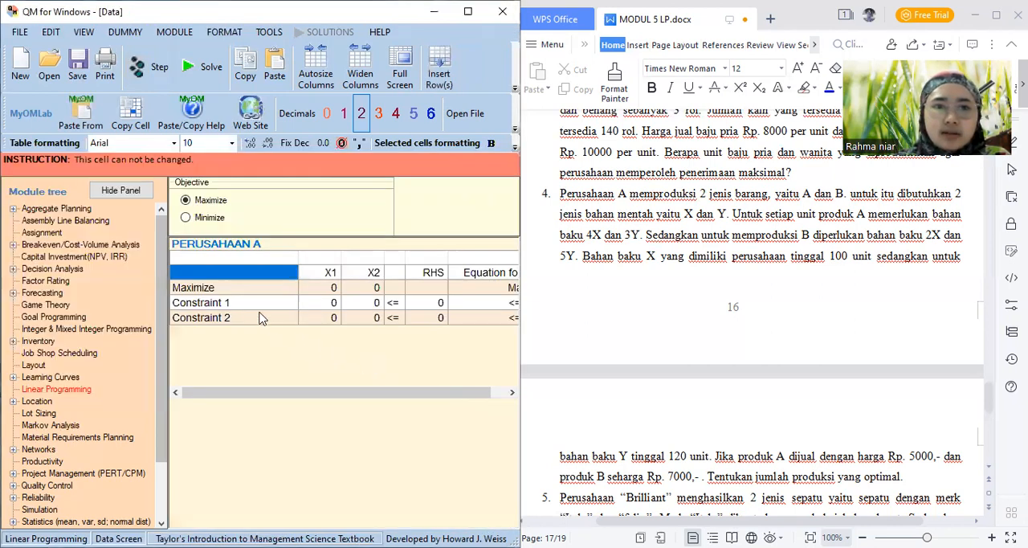
# Name the two constraint rows X and Y
pyautogui.click(245, 306)
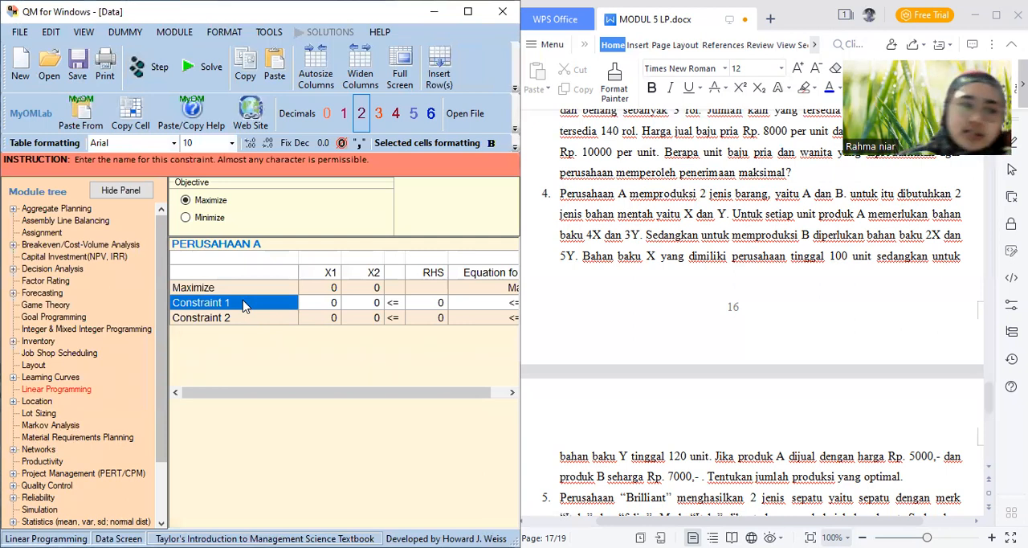
pyautogui.write('X')
pyautogui.press('Return')
pyautogui.write('y')
pyautogui.press('BackSpace')
pyautogui.write('Y')
# Name the two variable columns A and B
pyautogui.press('Right')
pyautogui.press('Up')
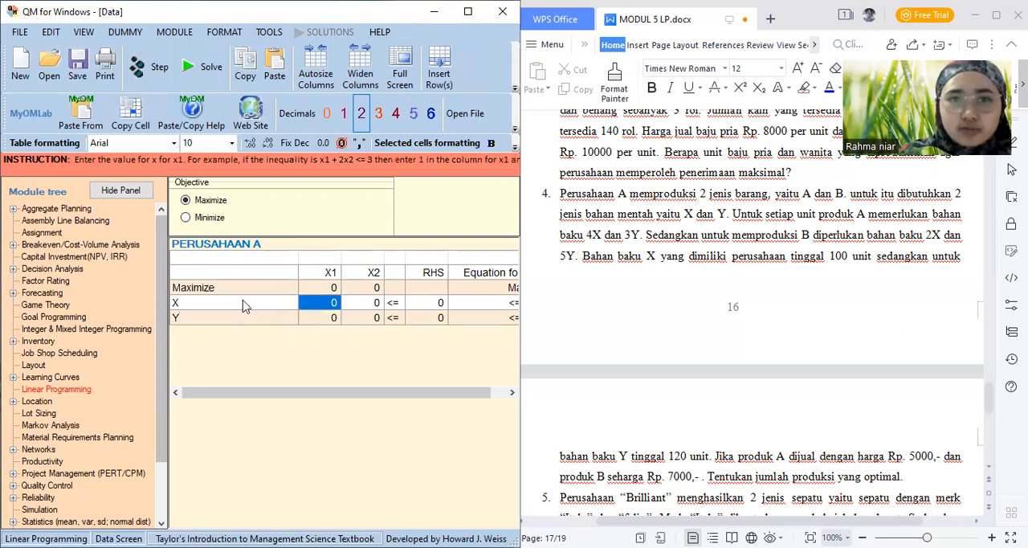
pyautogui.press('Up')
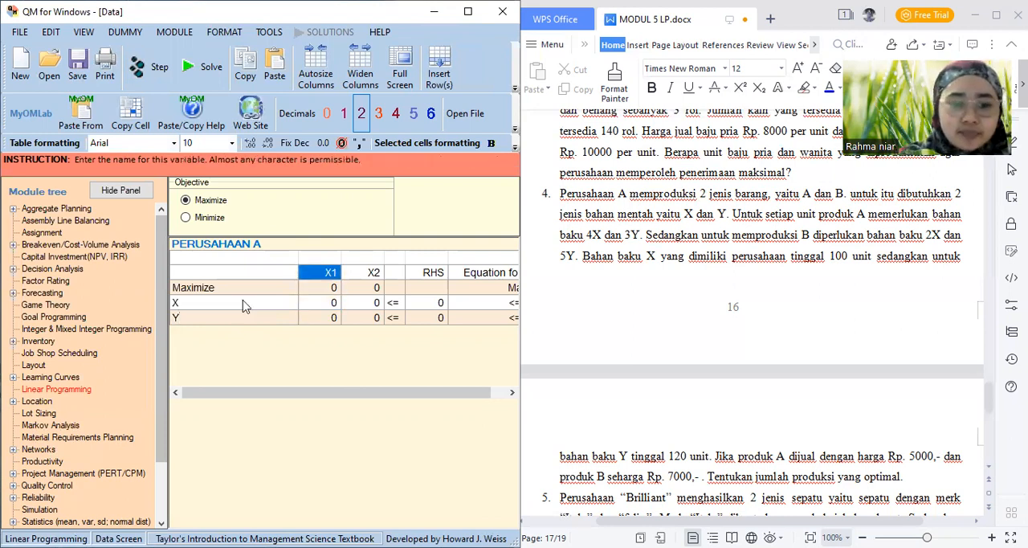
pyautogui.write('A')
pyautogui.press('Right')
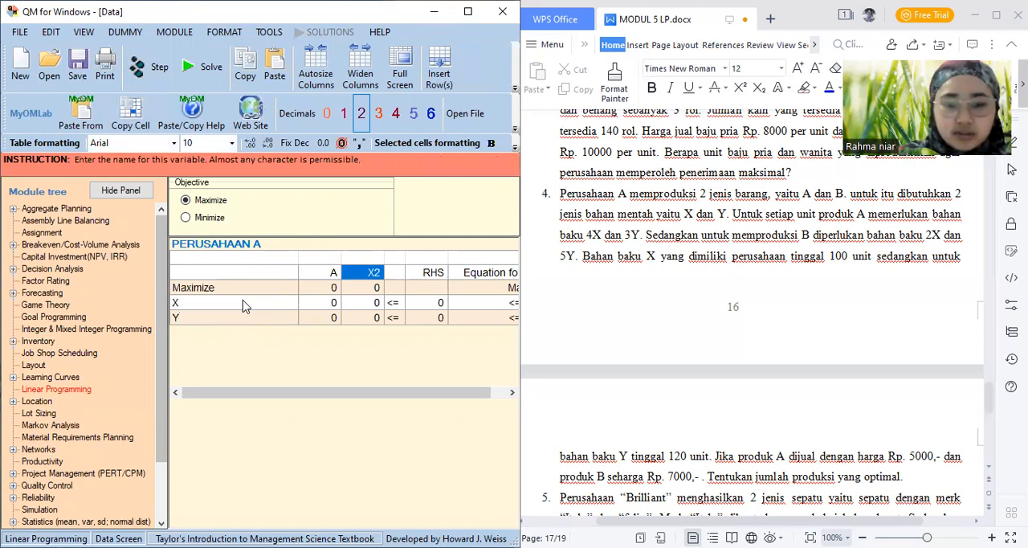
pyautogui.write('B')
# Enter the objective coefficients in the Maximize row: 5000 for A and 7000 for B
pyautogui.press('Down')
pyautogui.press('Left')
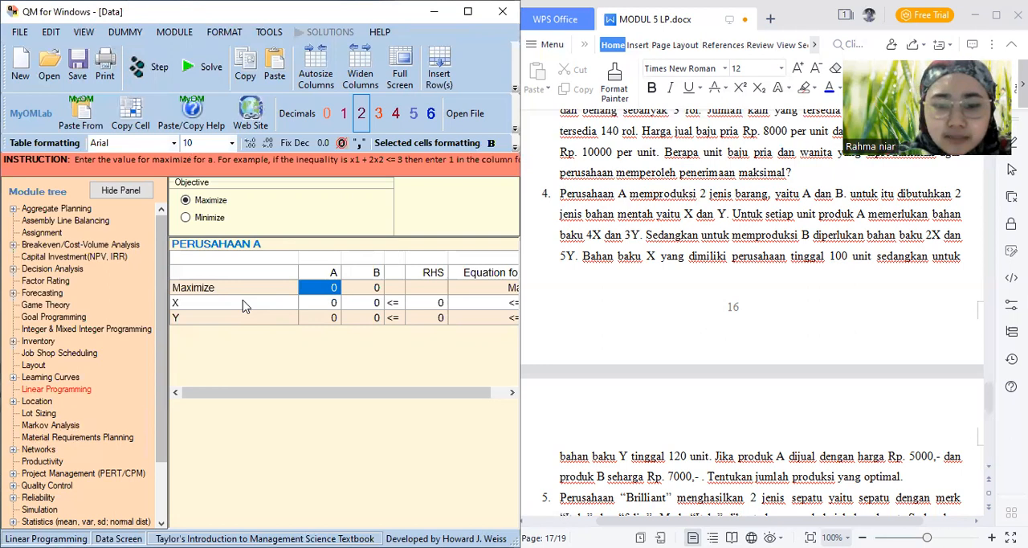
pyautogui.write('5000')
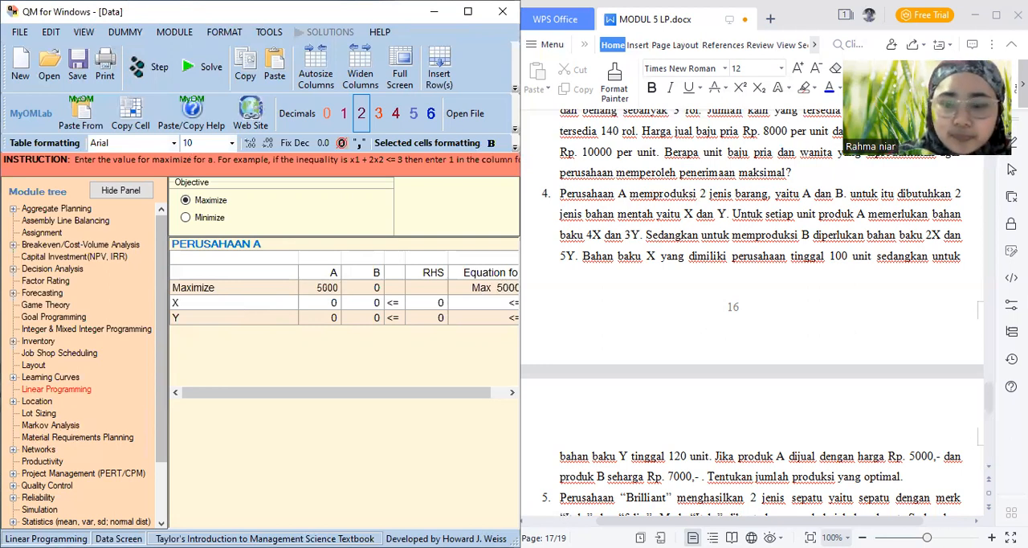
pyautogui.press('Return')
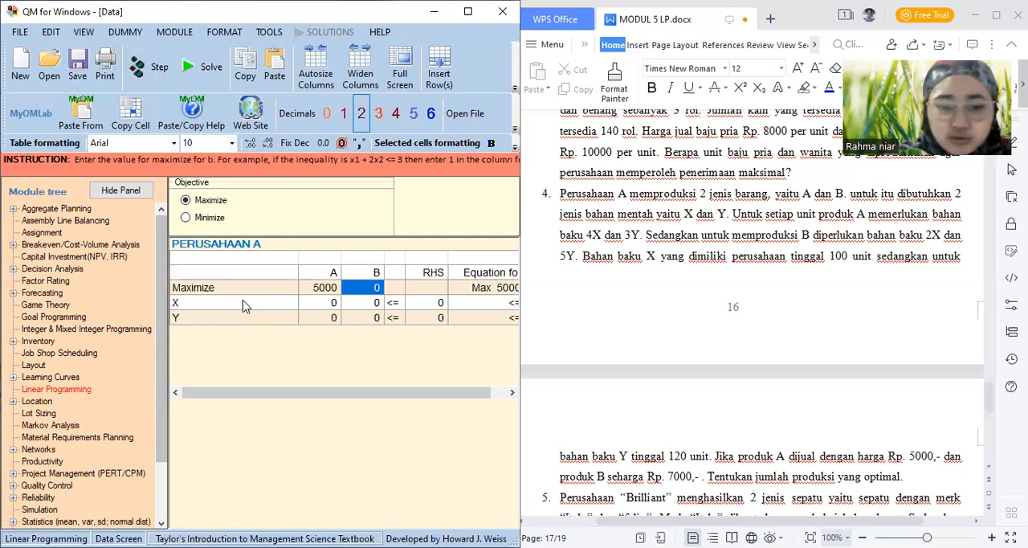
pyautogui.write('7000')
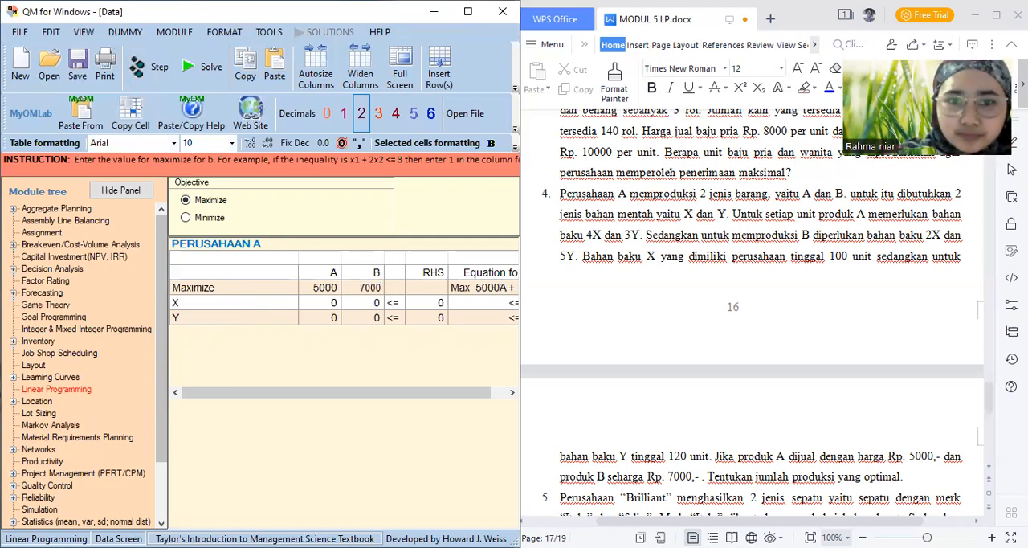
pyautogui.press('Return')
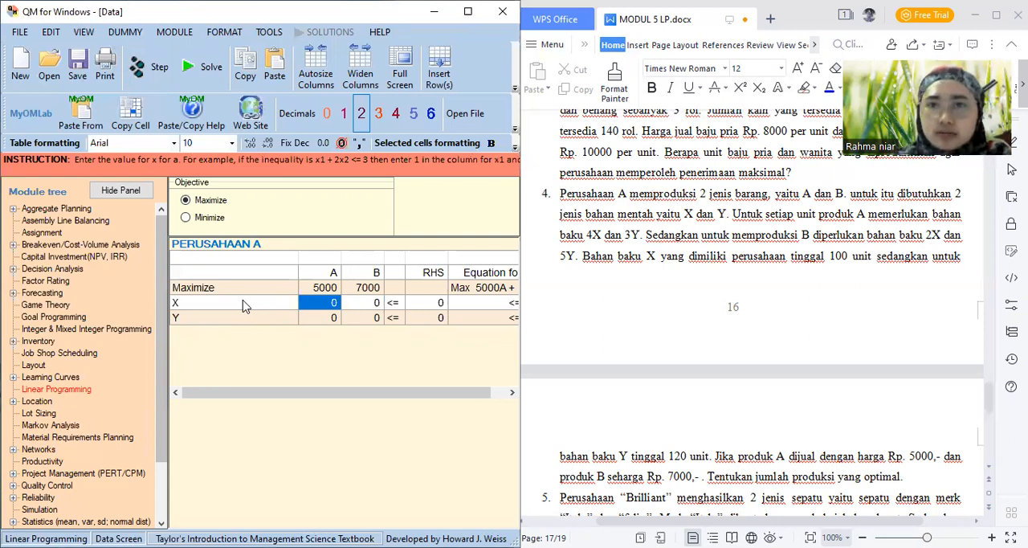
# Fill in the constraint coefficients: 4 and 2 for A and B in row X, 3 and 5 in row Y
pyautogui.write('4')
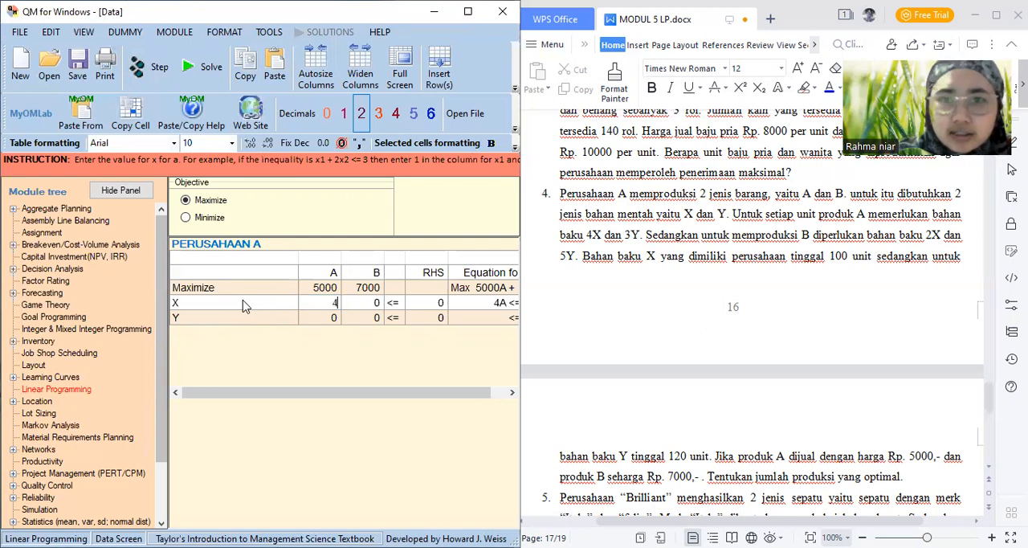
pyautogui.press('Return')
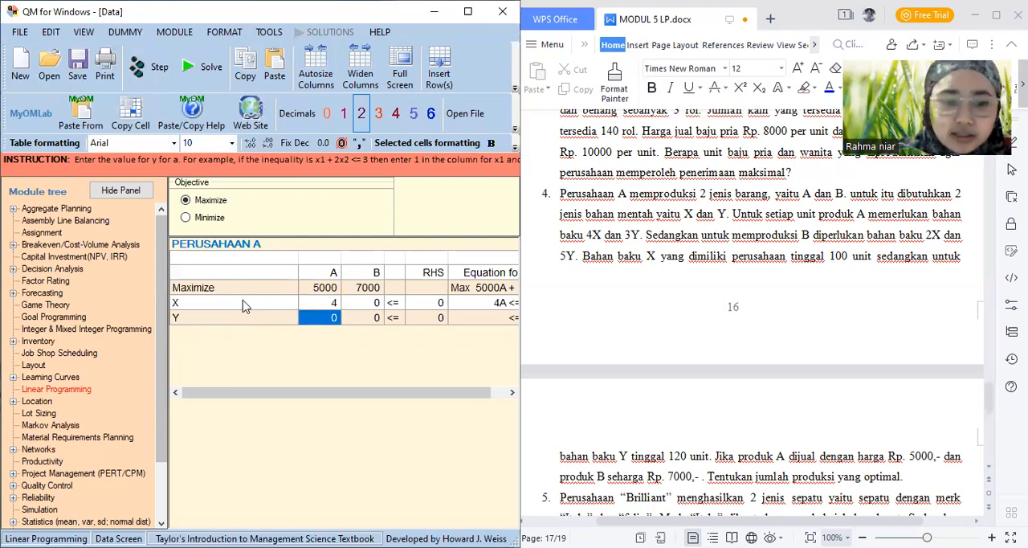
pyautogui.write('3')
pyautogui.press('Tab')
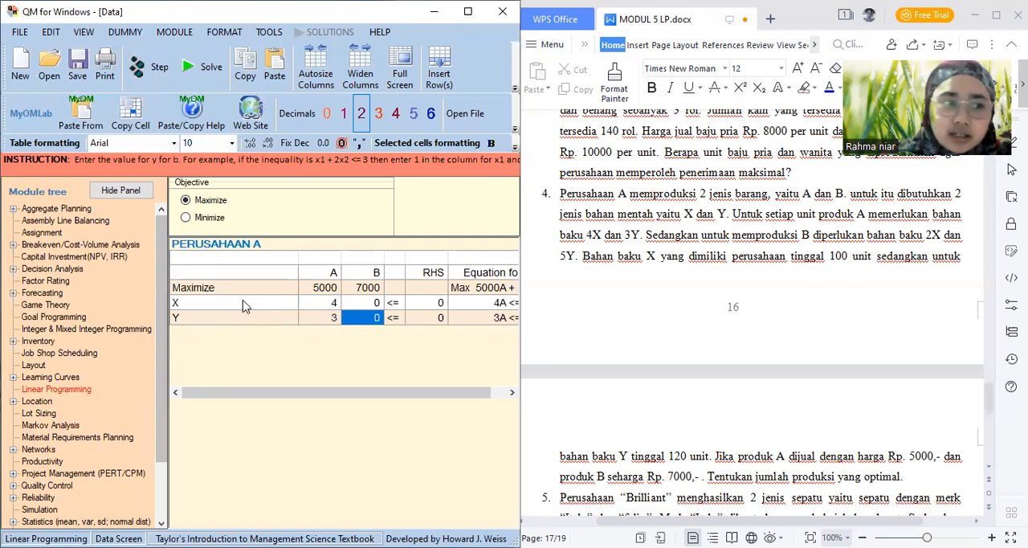
pyautogui.press('Up')
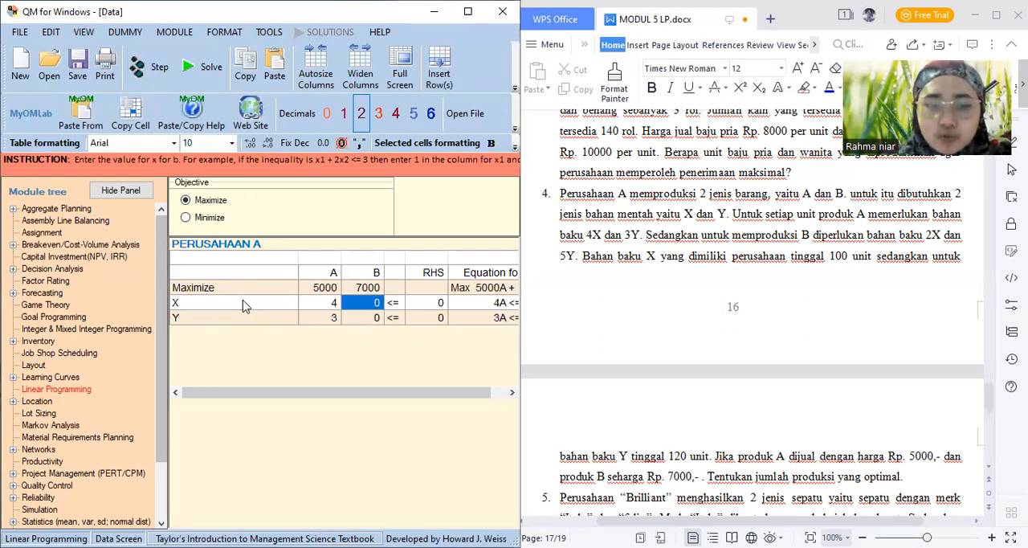
pyautogui.write('2')
pyautogui.press('Return')
pyautogui.write('5')
# Set the right-hand side limits to 100 for constraint X and 120 for constraint Y
pyautogui.press('Tab')
pyautogui.press('Up')
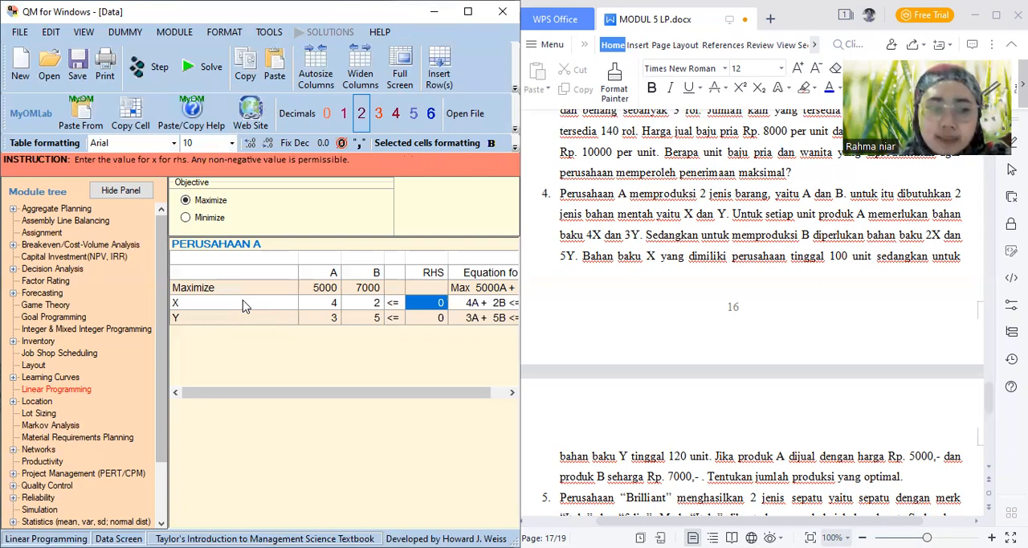
pyautogui.write('100')
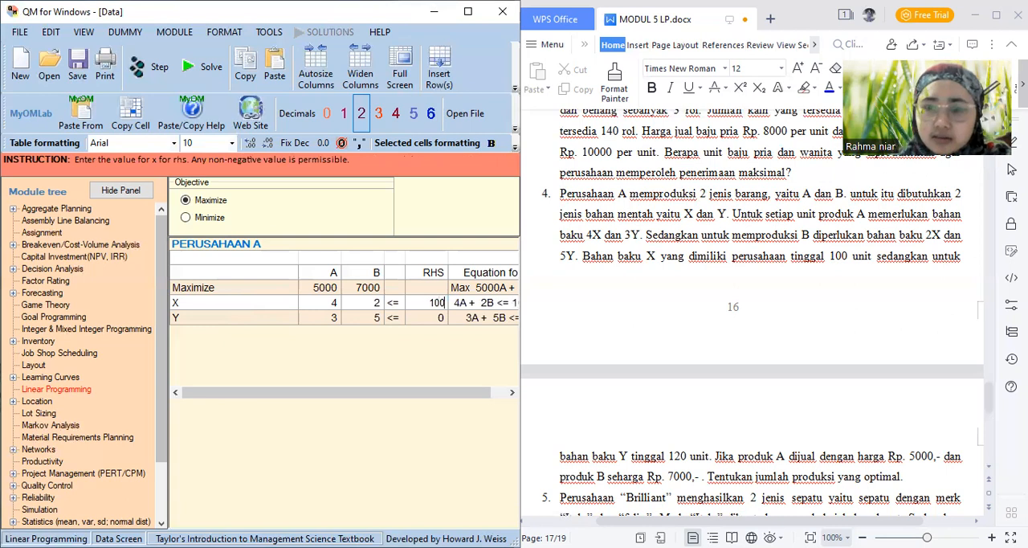
pyautogui.press('Return')
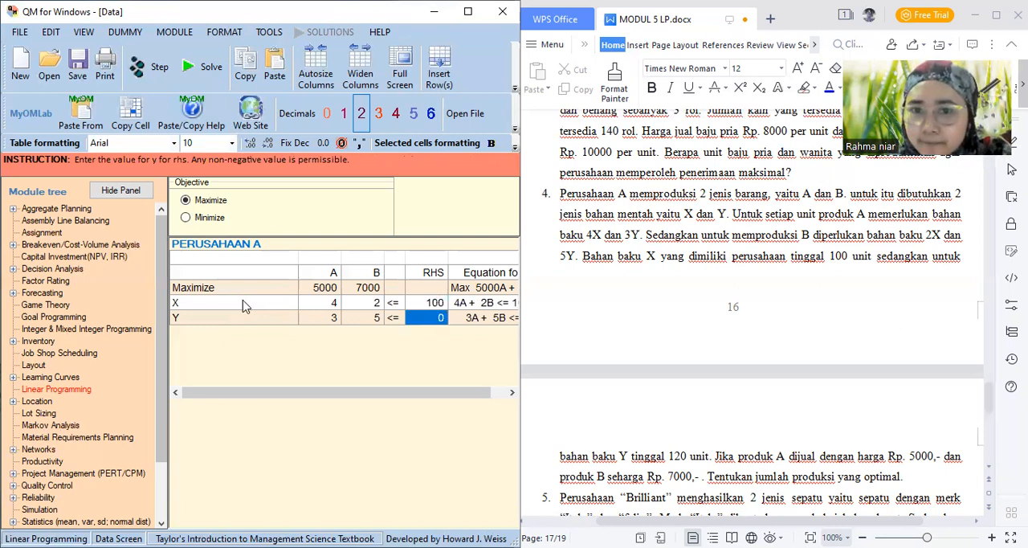
pyautogui.write('120')
pyautogui.press('Return')
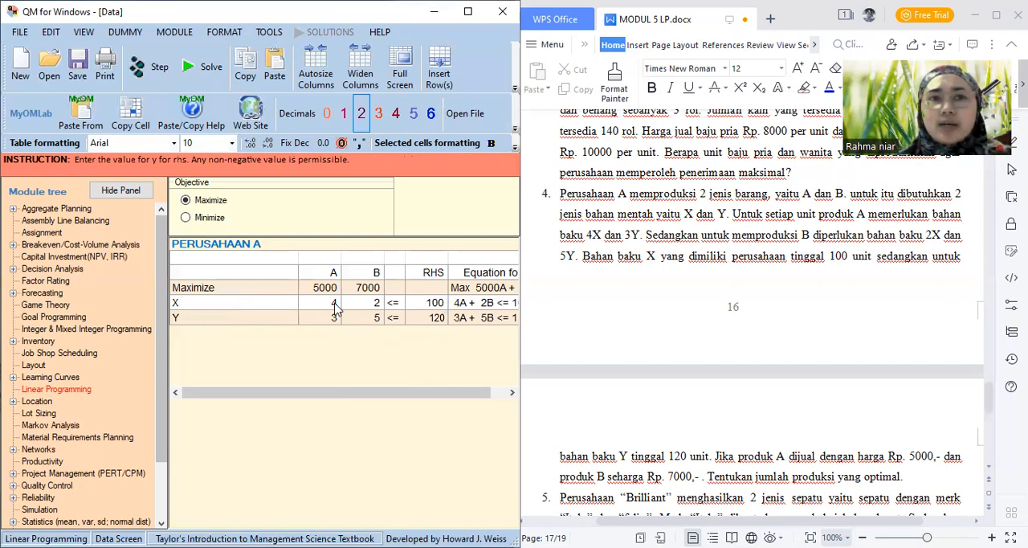
# Solve PERUSAHAAN A and examine the solution row, the RHS and the dual values in the Linear Programming Results
pyautogui.click(185, 69)
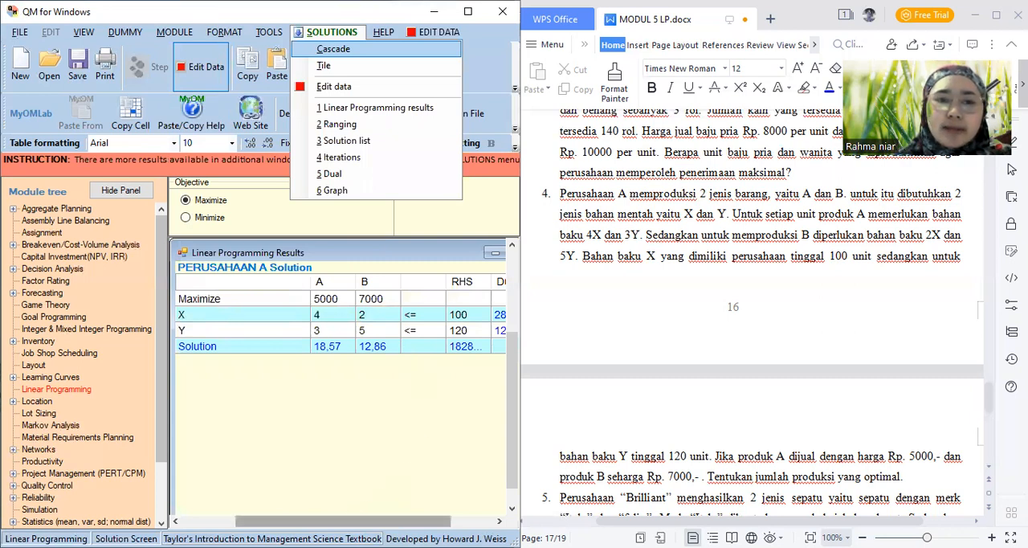
pyautogui.click(227, 522)
pyautogui.moveTo(226, 521); pyautogui.dragTo(284, 521)
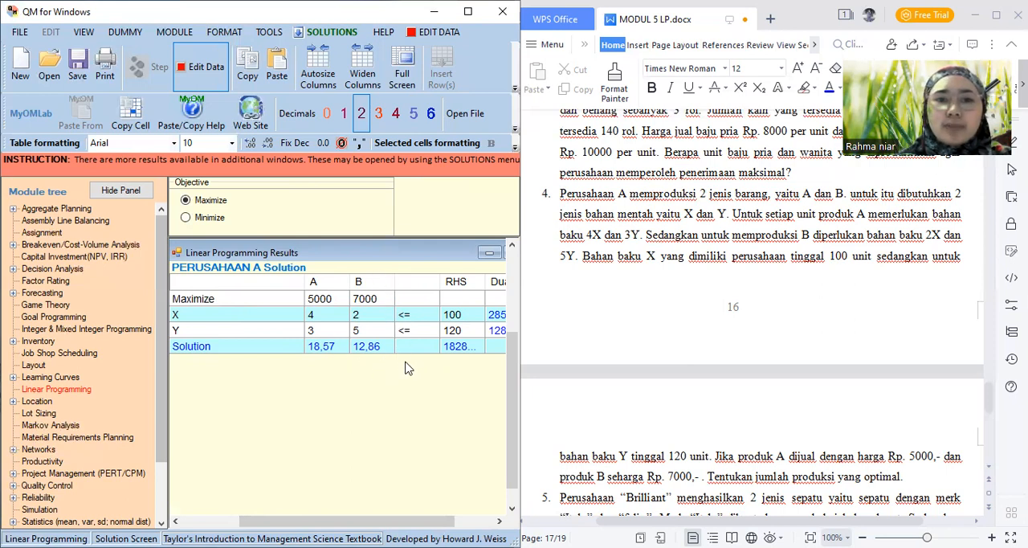
pyautogui.click(464, 354)
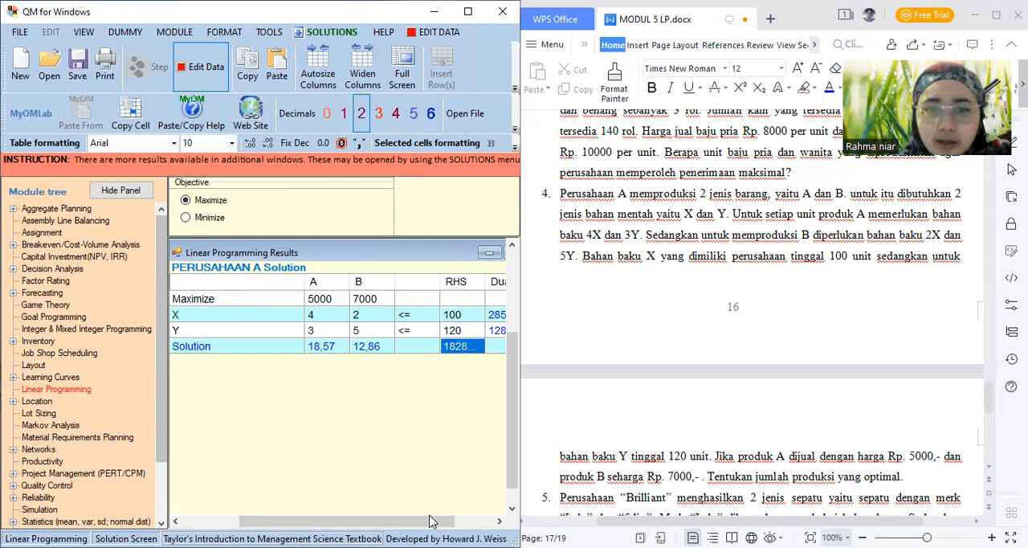
pyautogui.moveTo(431, 521); pyautogui.dragTo(470, 522)
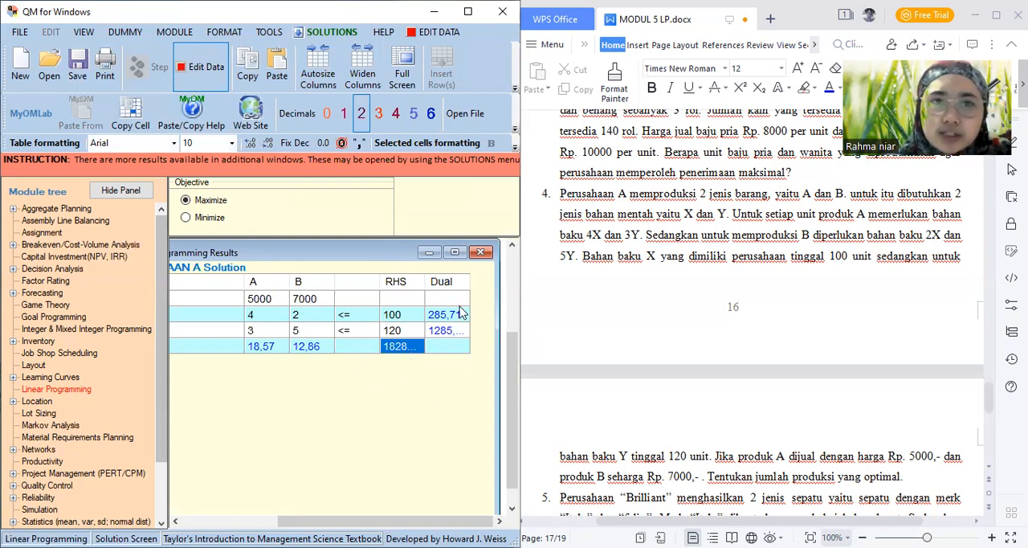
# Open the Ranging output for PERUSAHAAN A and examine the values and the lower and upper bounds
pyautogui.click(319, 35)
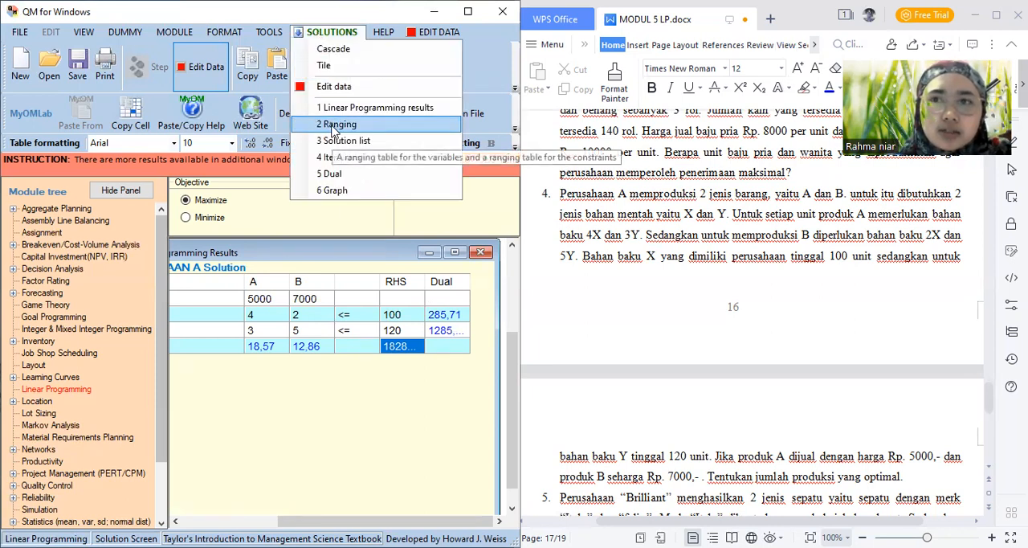
pyautogui.click(334, 127)
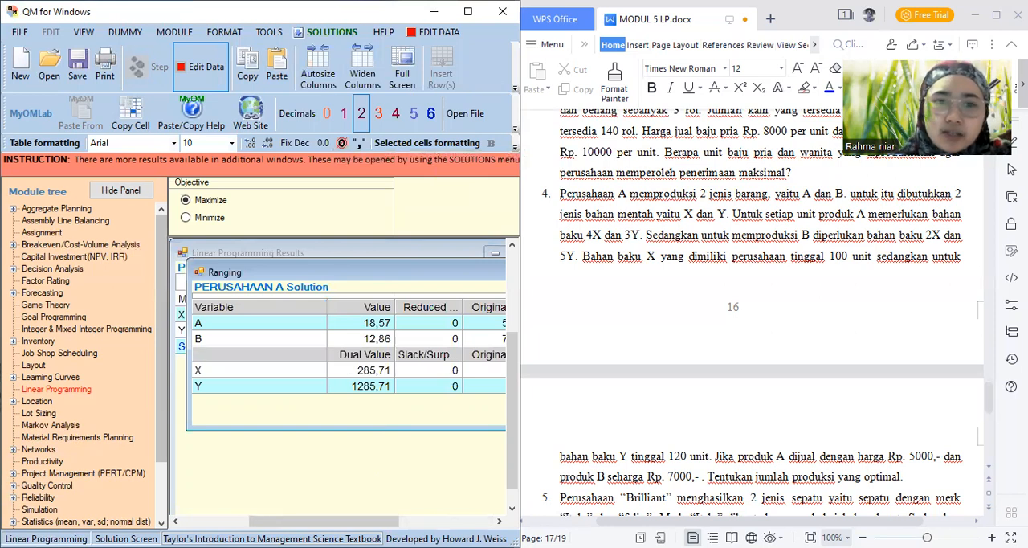
pyautogui.moveTo(324, 521); pyautogui.dragTo(372, 522)
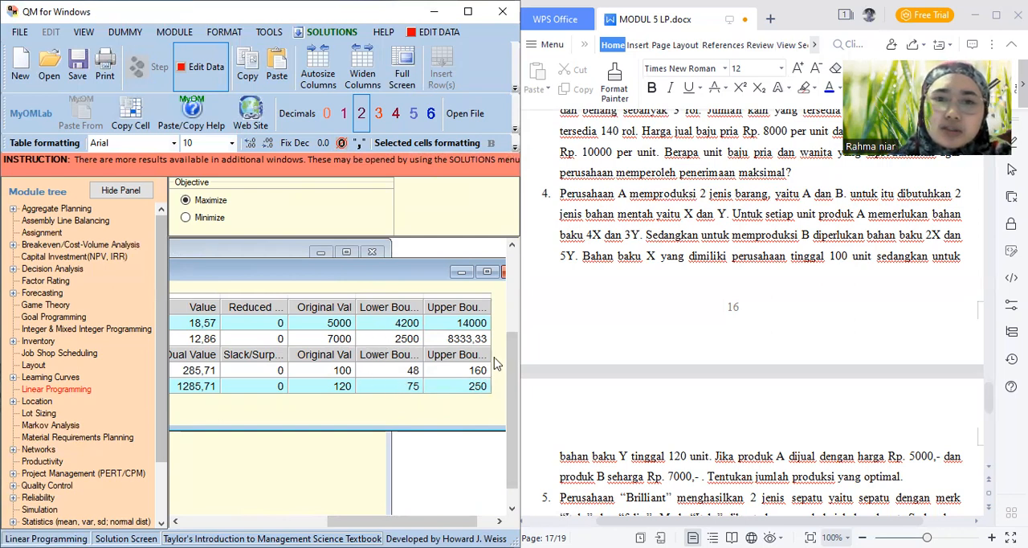
# Open the Solution list to examine the variable statuses and optimal value of PERUSAHAAN A, and open the Iterations output
pyautogui.click(313, 33)
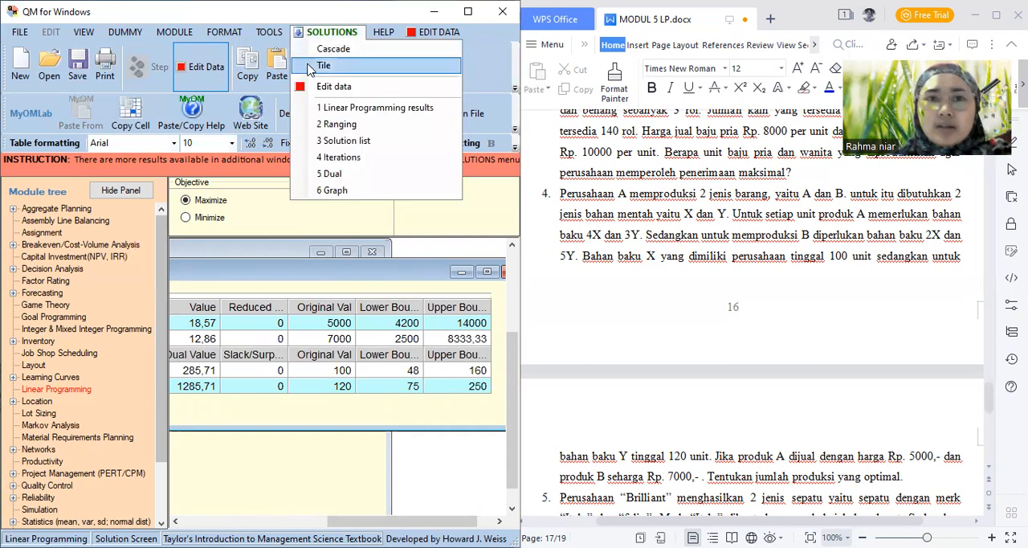
pyautogui.click(328, 141)
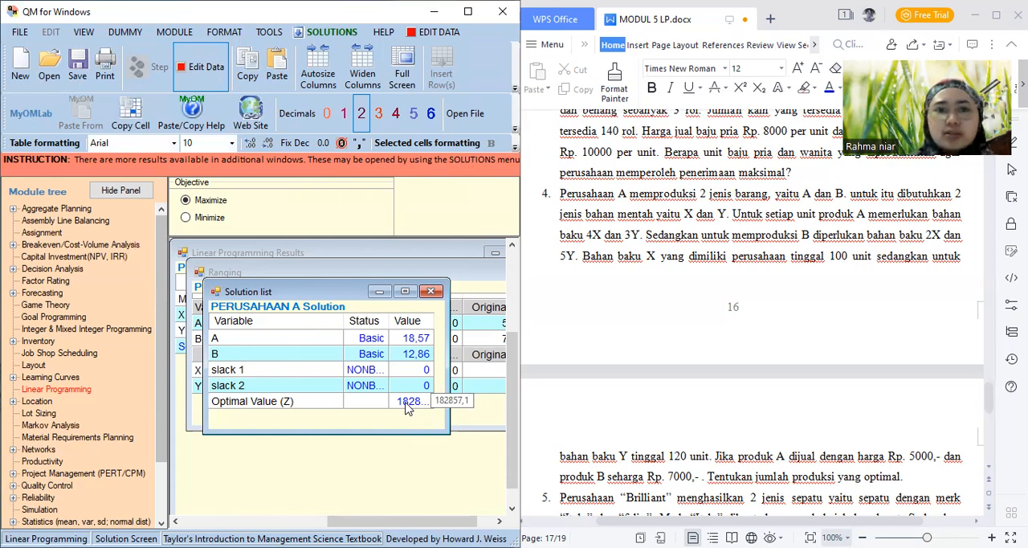
pyautogui.click(330, 32)
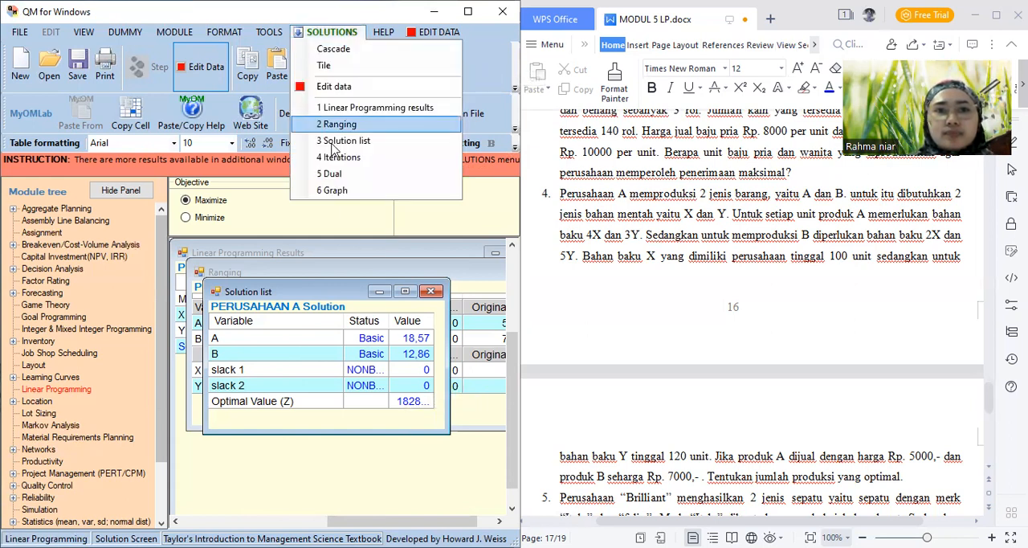
pyautogui.click(335, 159)
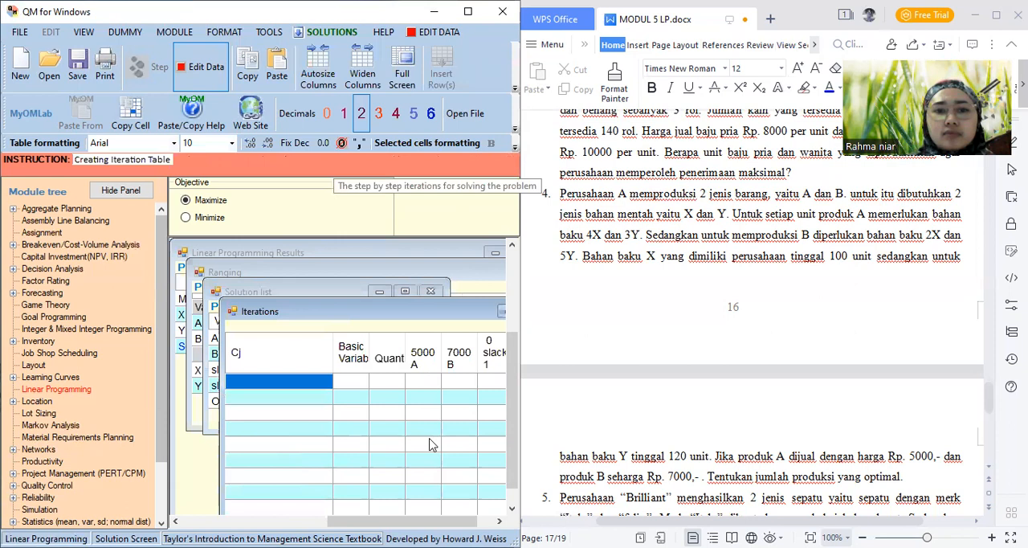
# Examine the Iterations table of PERUSAHAAN A across all iterations, including the slack columns and the zj and cj-zj rows
pyautogui.click(515, 464)
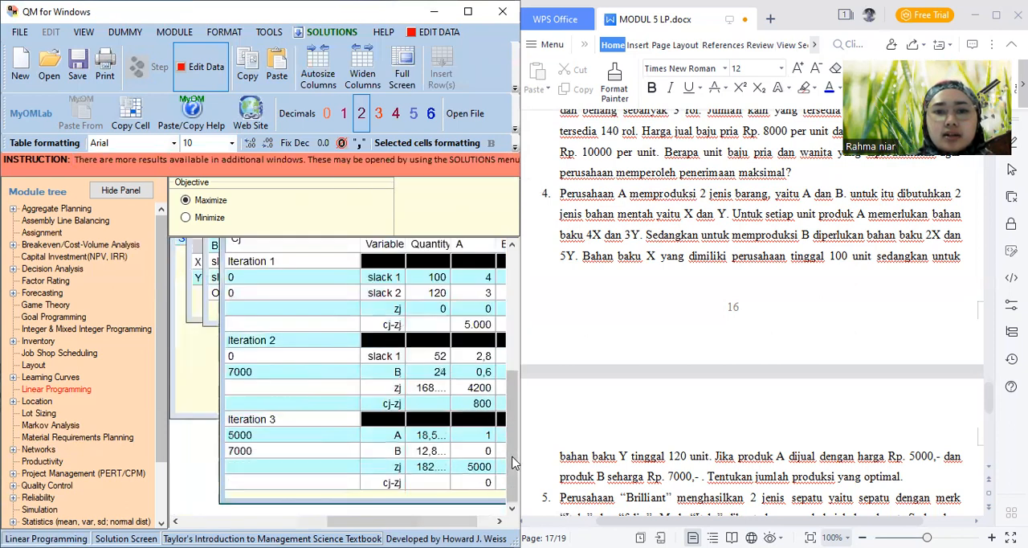
pyautogui.click(449, 521)
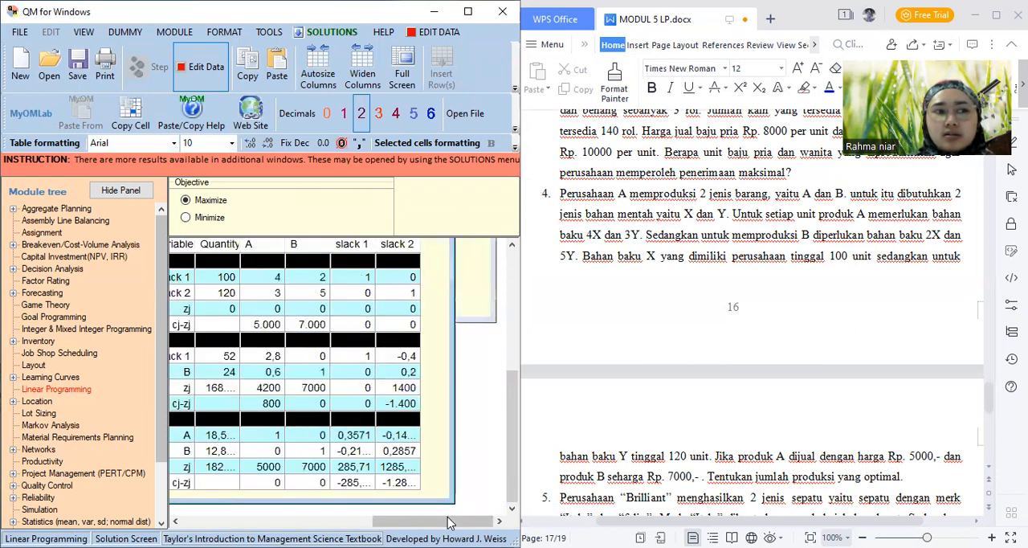
pyautogui.moveTo(460, 521); pyautogui.dragTo(423, 521)
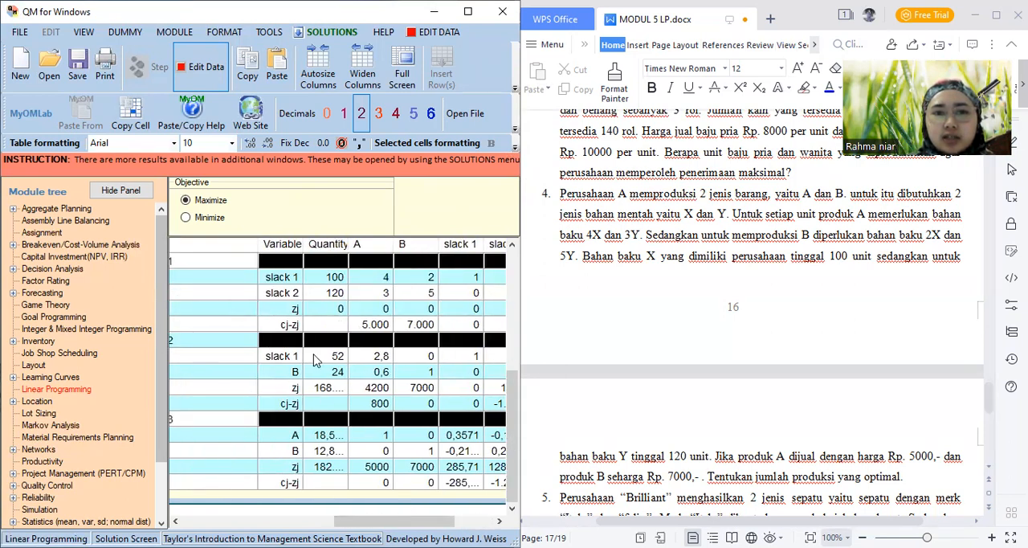
# Open the Dual output of PERUSAHAAN A, examine the original and dual problems with their right-hand sides, and open the Graph output
pyautogui.click(311, 35)
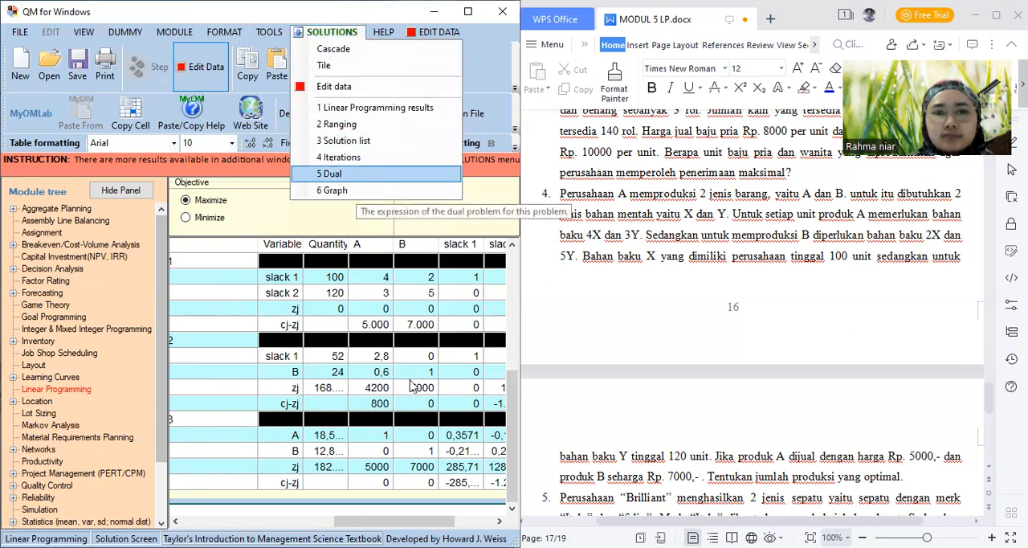
pyautogui.click(356, 177)
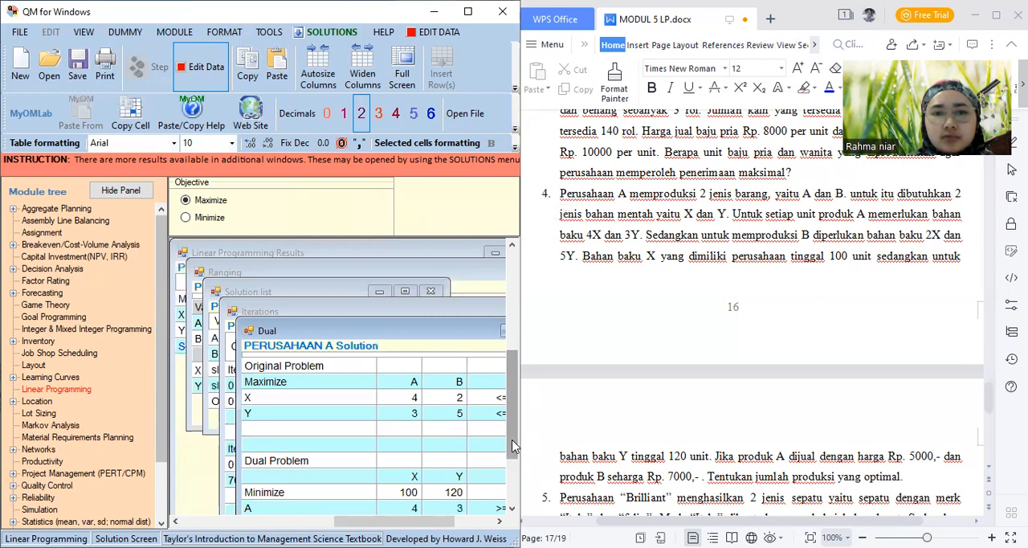
pyautogui.moveTo(514, 446); pyautogui.dragTo(514, 474)
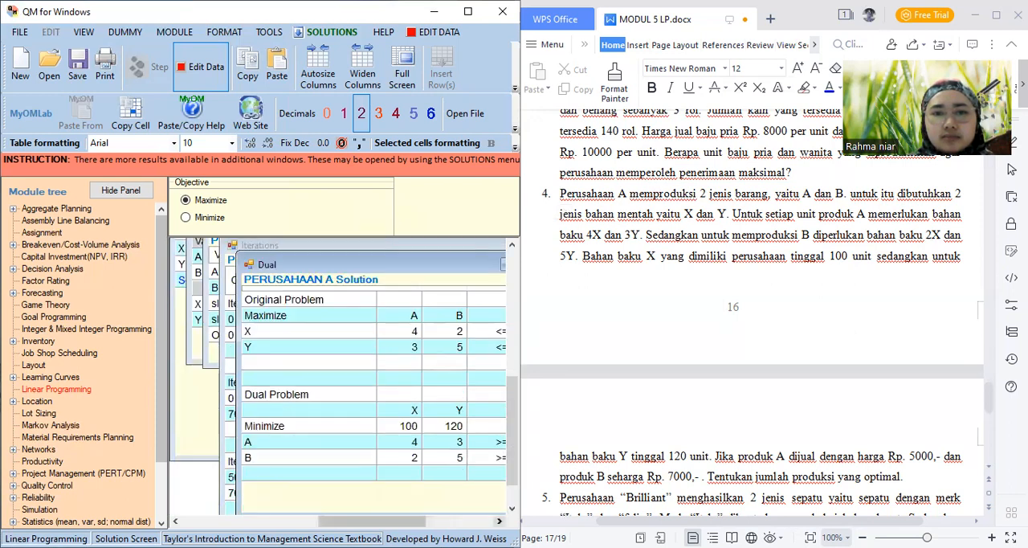
pyautogui.click(499, 521)
pyautogui.click(500, 521)
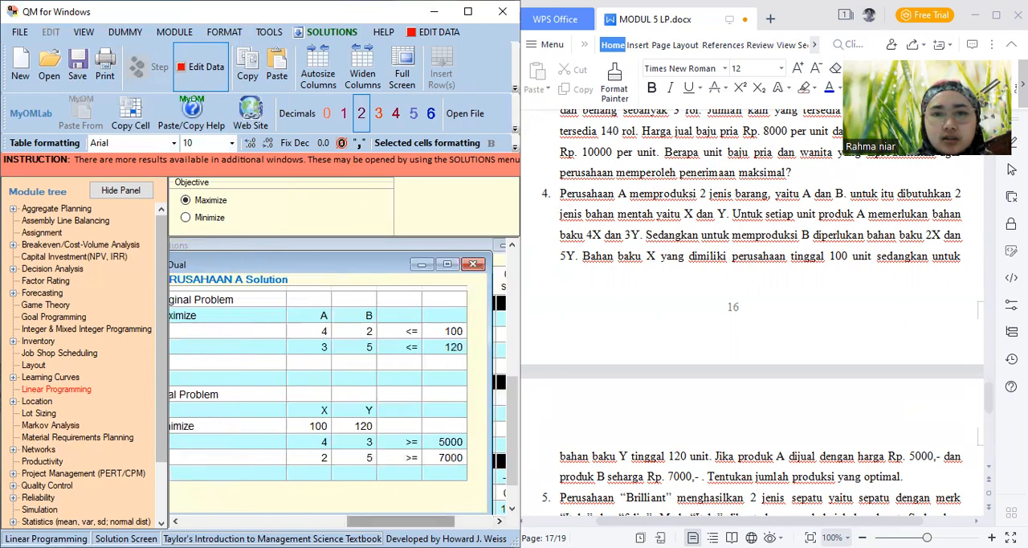
pyautogui.moveTo(401, 521)
pyautogui.mouseDown()
pyautogui.moveTo(359, 521)
pyautogui.moveTo(414, 522)
pyautogui.mouseUp()
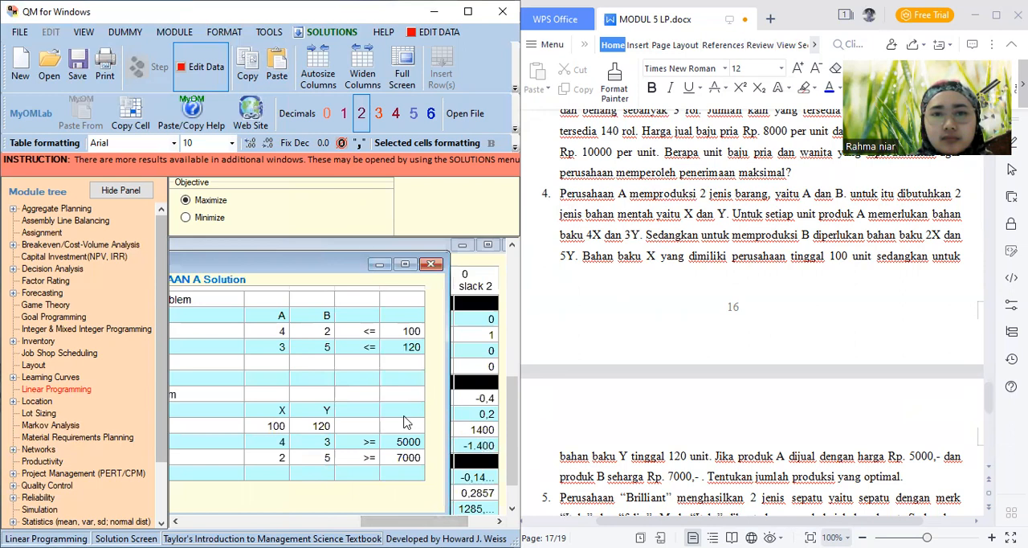
pyautogui.click(332, 32)
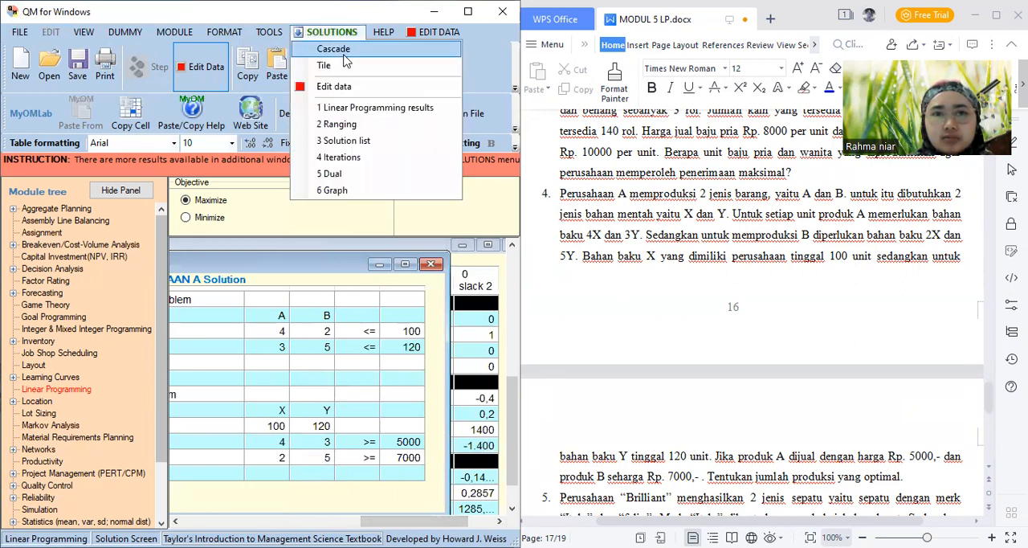
pyautogui.click(372, 193)
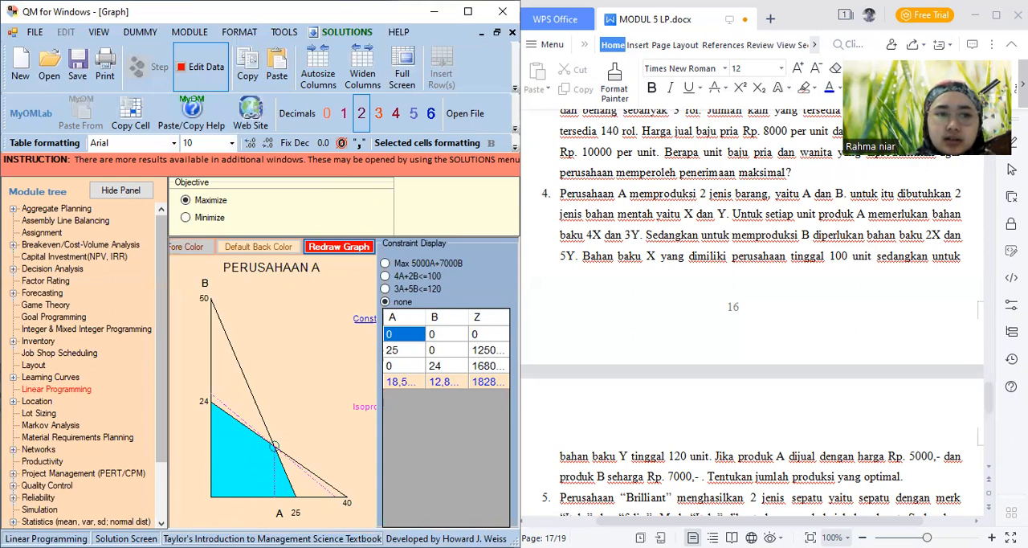
# Save the PERUSAHAAN A problem as MODUL LP4 in the Aplikom Ekonomi 03 folder
pyautogui.click(80, 66)
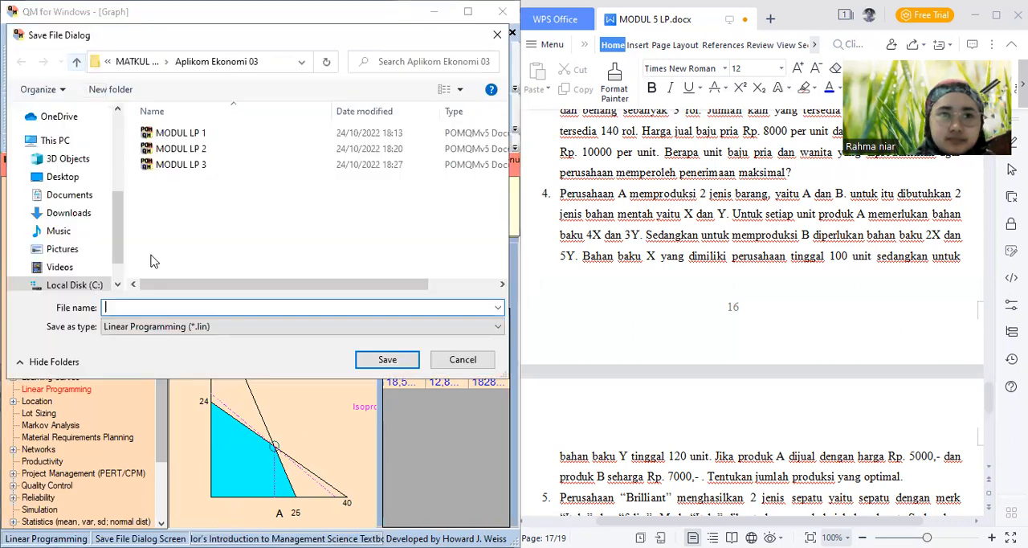
pyautogui.write('MODUL LP')
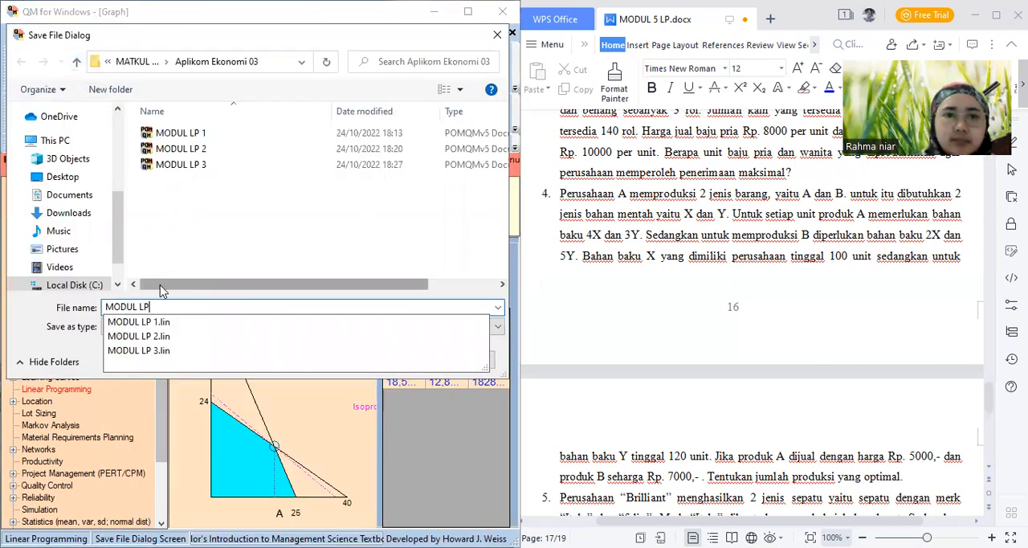
pyautogui.write('4')
pyautogui.click(382, 368)
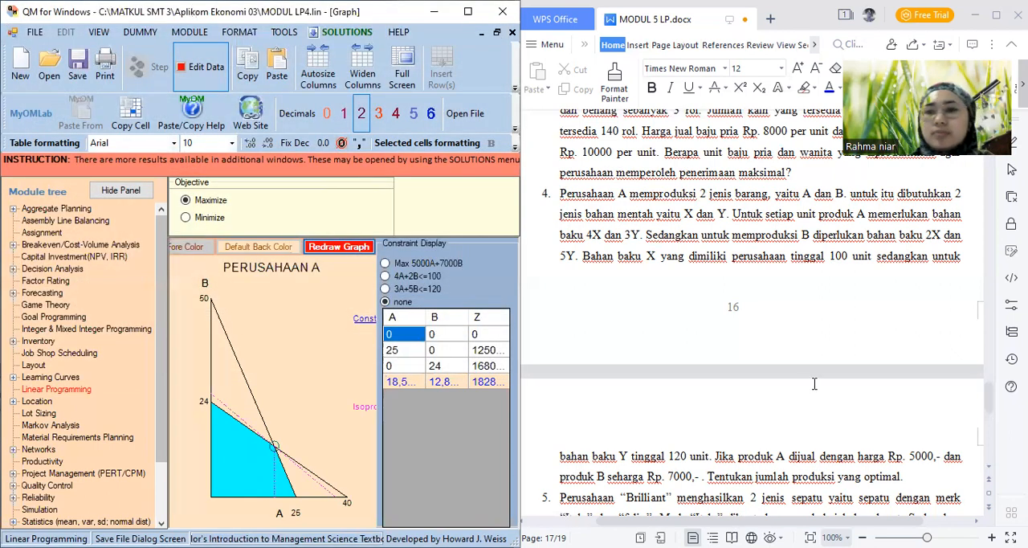
# Read problem 5 about Perusahaan "Brilliant" in MODUL 5 LP.docx and start a new Linear Programming data set for it
pyautogui.click(993, 474)
pyautogui.scroll(-5, 993, 474)
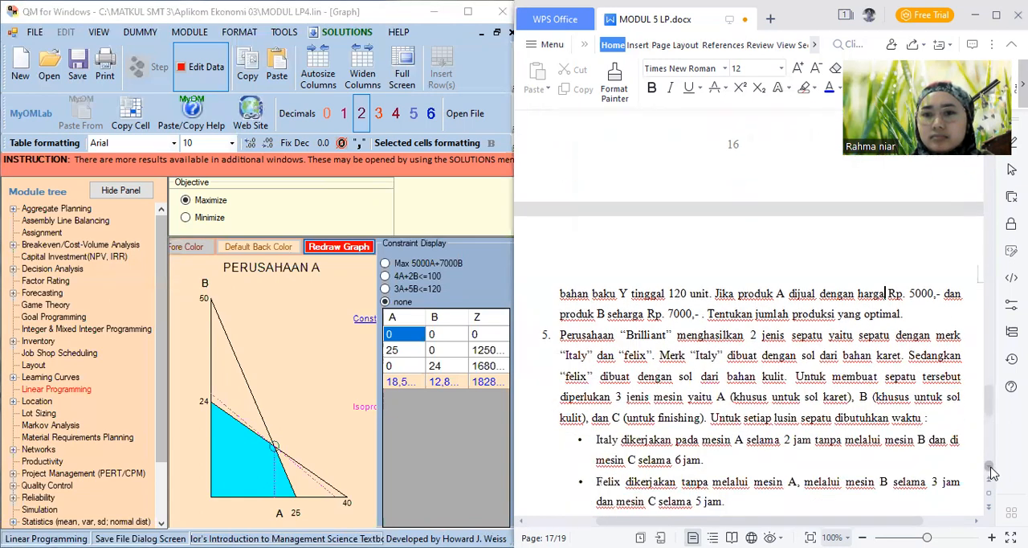
pyautogui.scroll(-2, 993, 474)
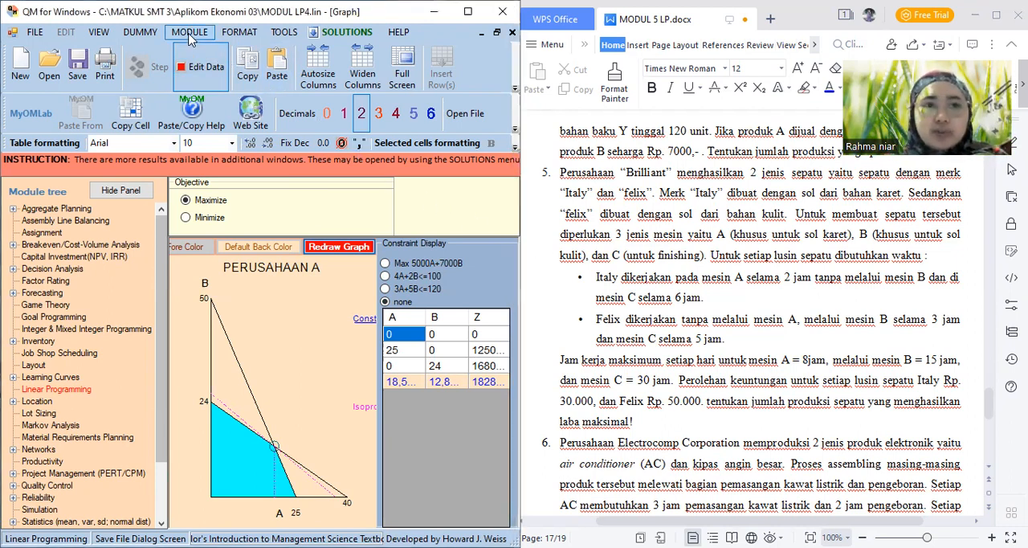
pyautogui.click(191, 38)
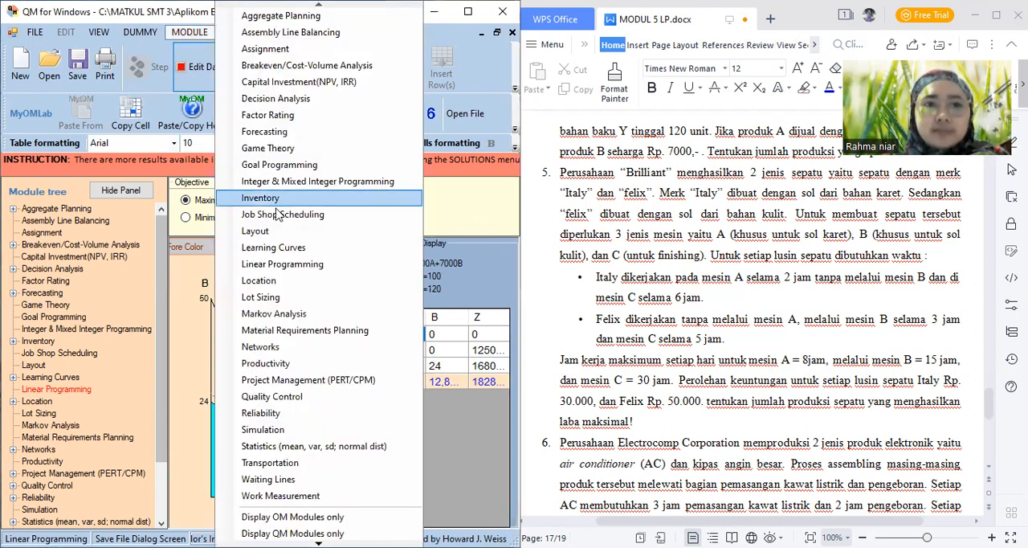
pyautogui.click(292, 267)
pyautogui.click(35, 33)
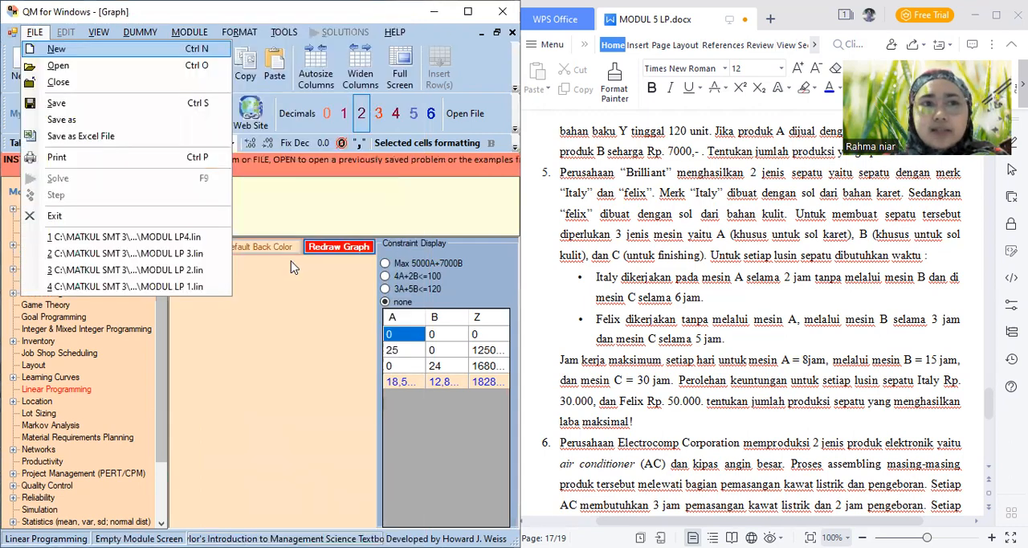
pyautogui.click(179, 51)
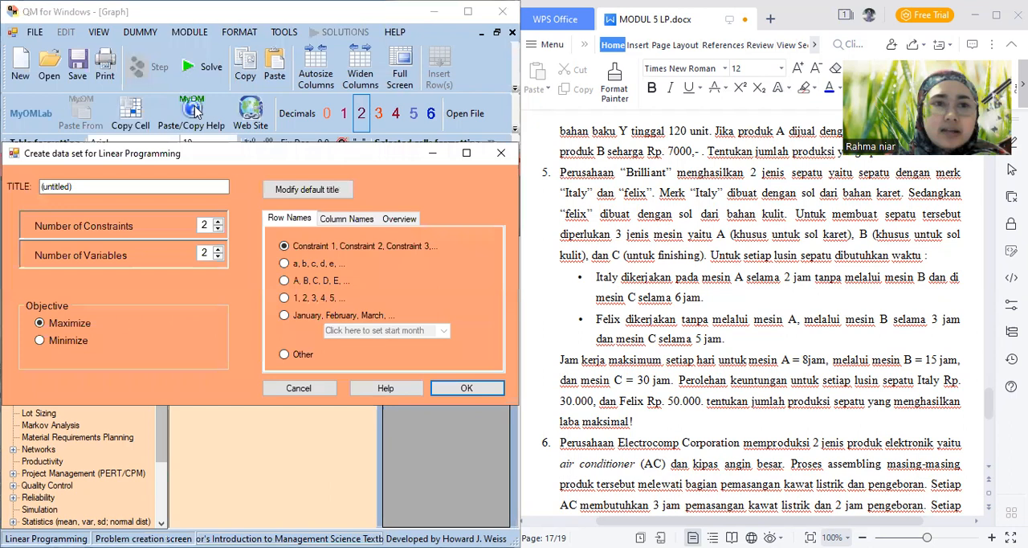
# Create the maximization data set titled BRILLIANT with 3 constraints and 2 variables
pyautogui.click(191, 187)
pyautogui.press('BackSpace')
pyautogui.press('BackSpace')
pyautogui.press('BackSpace')
pyautogui.press('BackSpace')
pyautogui.press('BackSpace')
pyautogui.press('BackSpace')
pyautogui.press('BackSpace')
pyautogui.press('BackSpace')
pyautogui.press('BackSpace')
pyautogui.press('BackSpace')
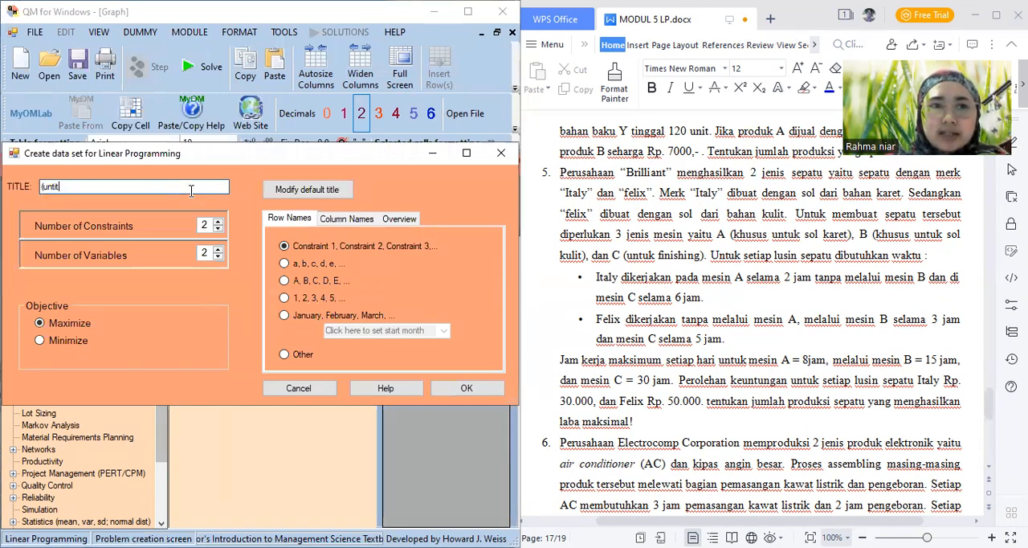
pyautogui.write('B')
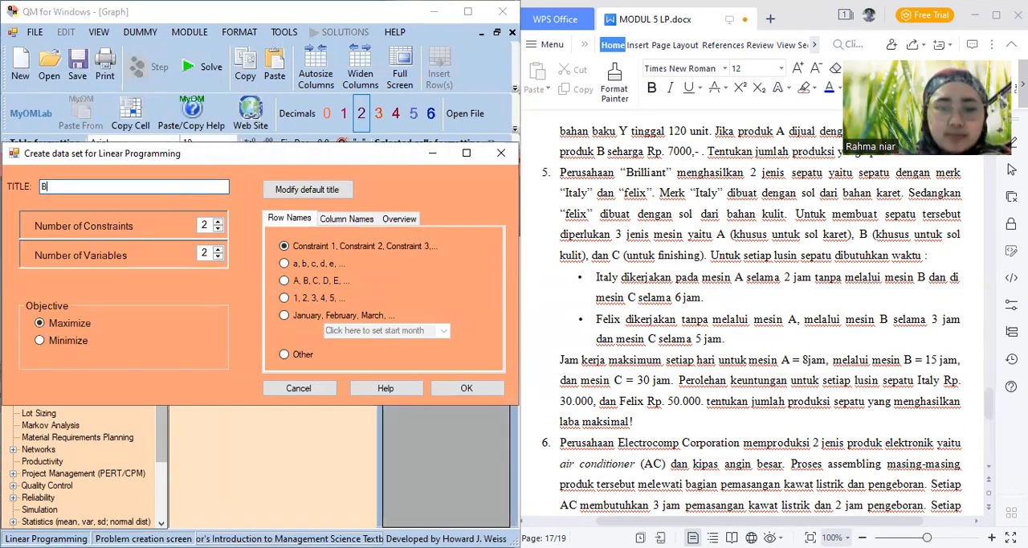
pyautogui.write('RILLIANT')
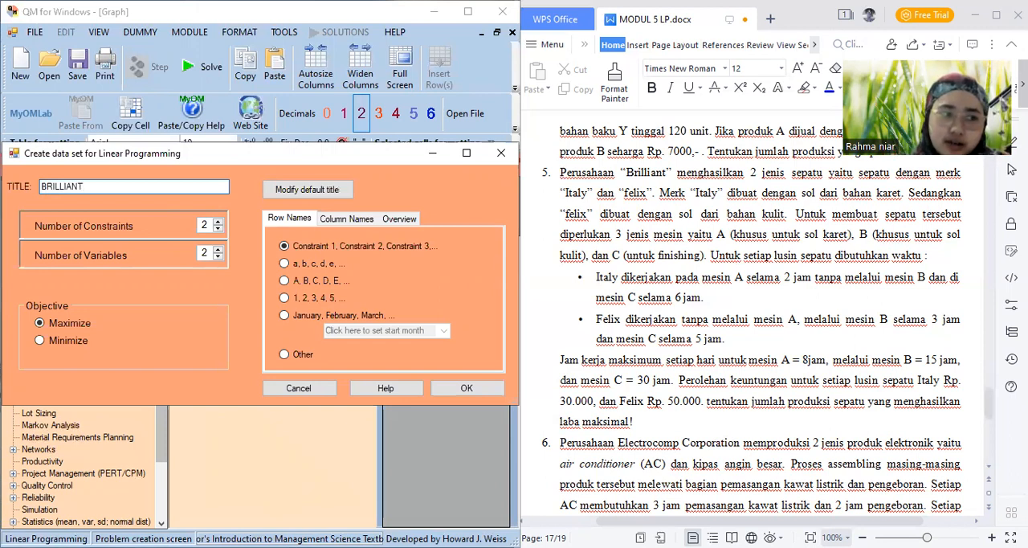
pyautogui.click(219, 224)
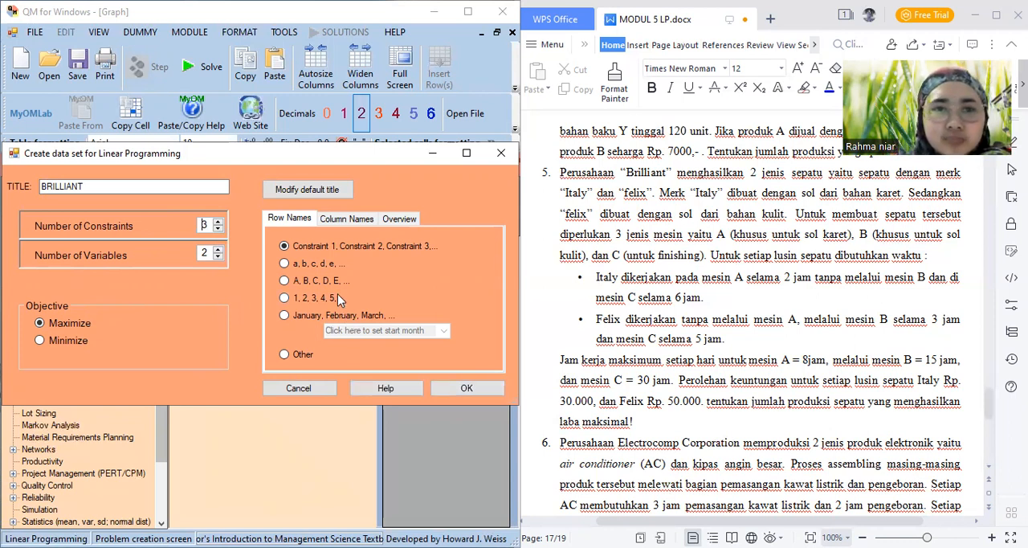
pyautogui.click(463, 393)
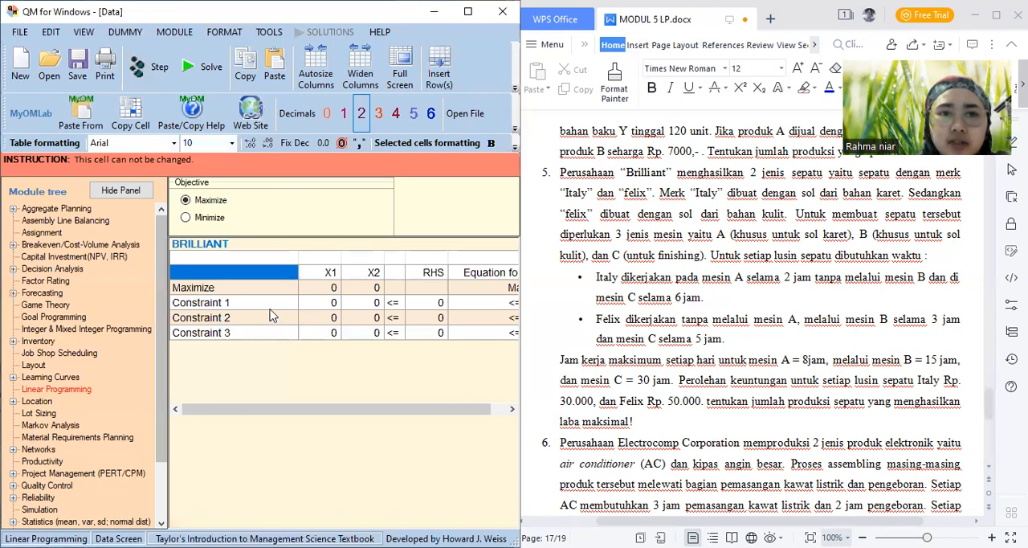
# Name the three constraint rows MESIN A, MESIN B and MESIN C
pyautogui.click(265, 306)
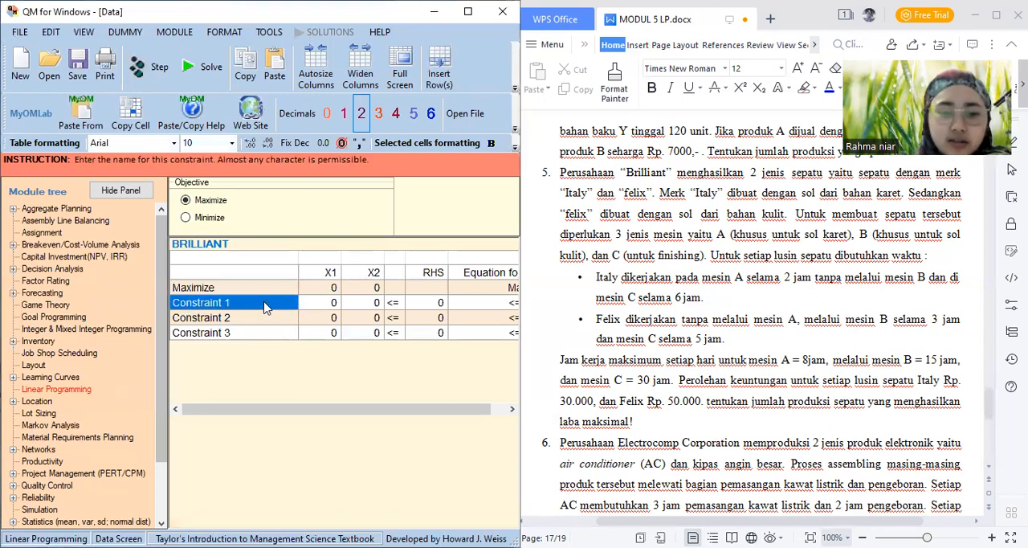
pyautogui.write('mES')
pyautogui.press('BackSpace')
pyautogui.press('BackSpace')
pyautogui.press('BackSpace')
pyautogui.write('MESIN ')
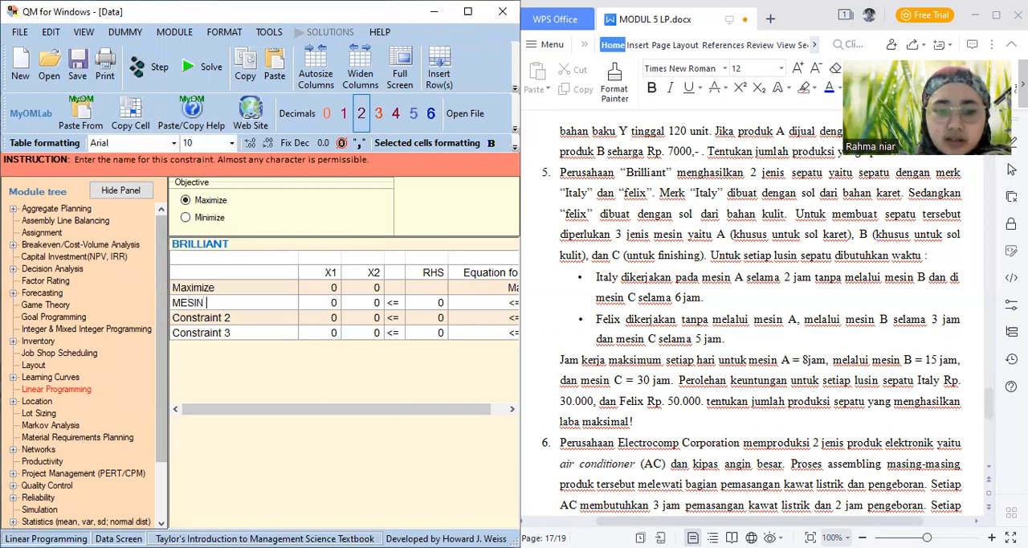
pyautogui.write('A')
pyautogui.press('Return')
pyautogui.write('MESI')
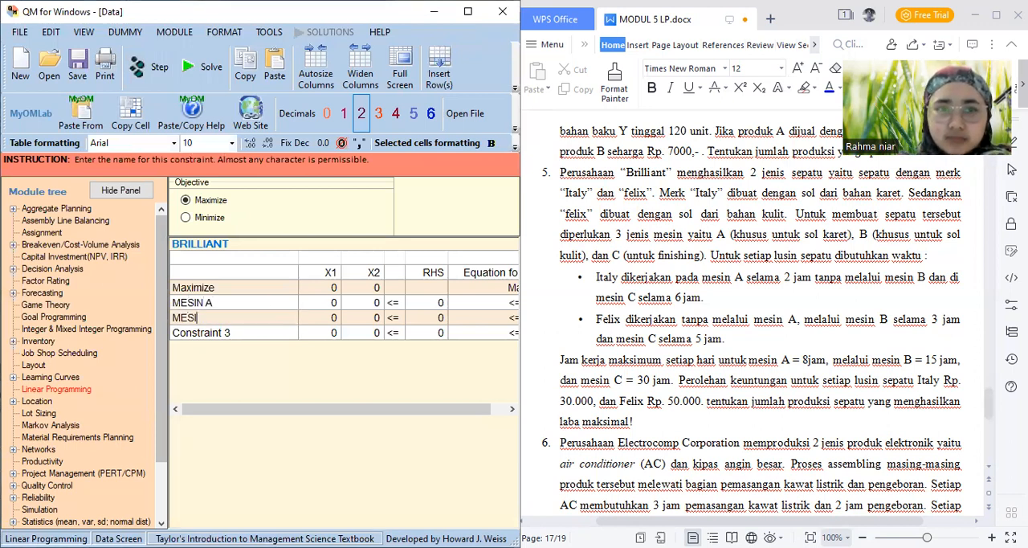
pyautogui.write('N B')
pyautogui.press('Return')
pyautogui.write('MESI')
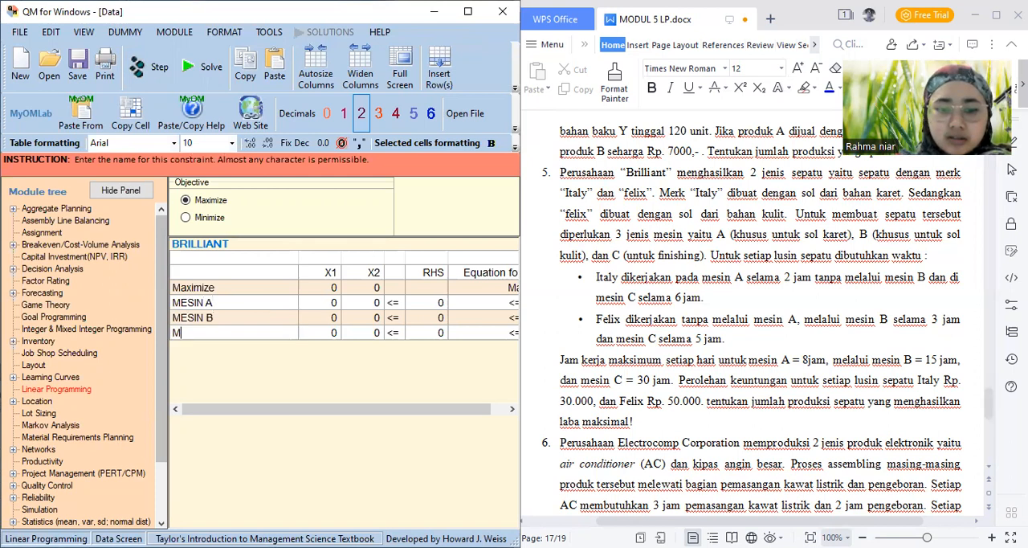
pyautogui.write('N C')
pyautogui.press('Return')
# Name the two variable columns ITALY and FELIX, and go to the objective cell for ITALY
pyautogui.press('Up')
pyautogui.press('Up')
pyautogui.press('Up')
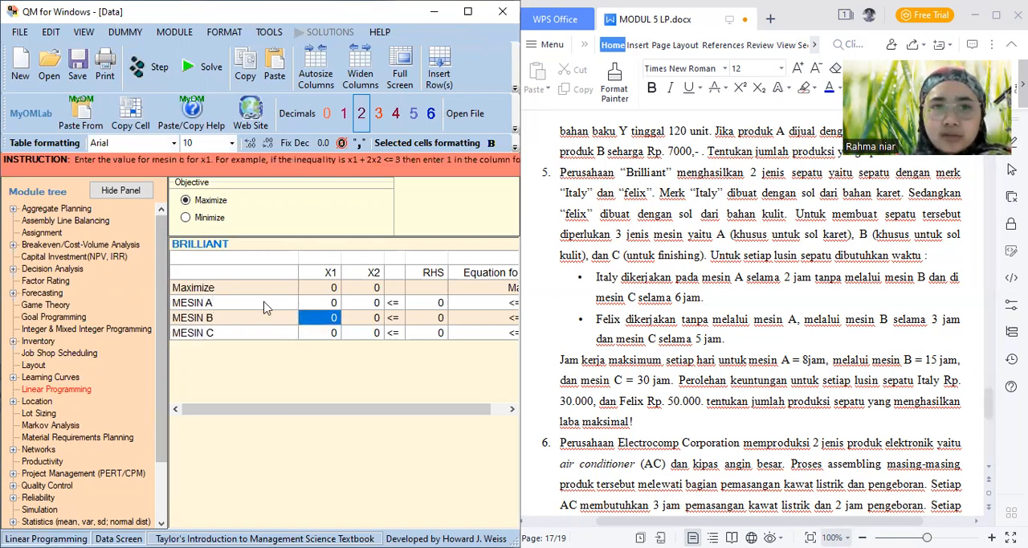
pyautogui.press('Up')
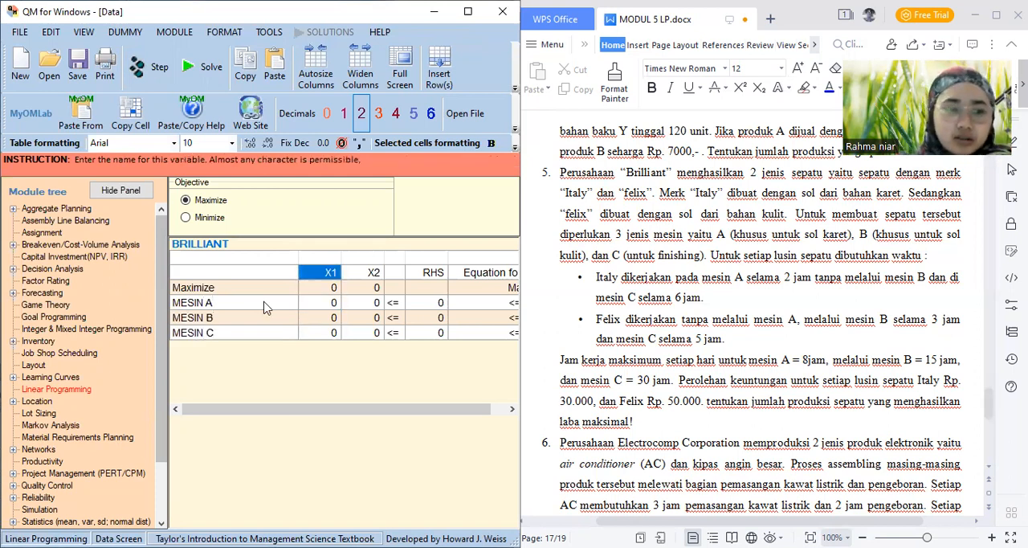
pyautogui.write('ITS')
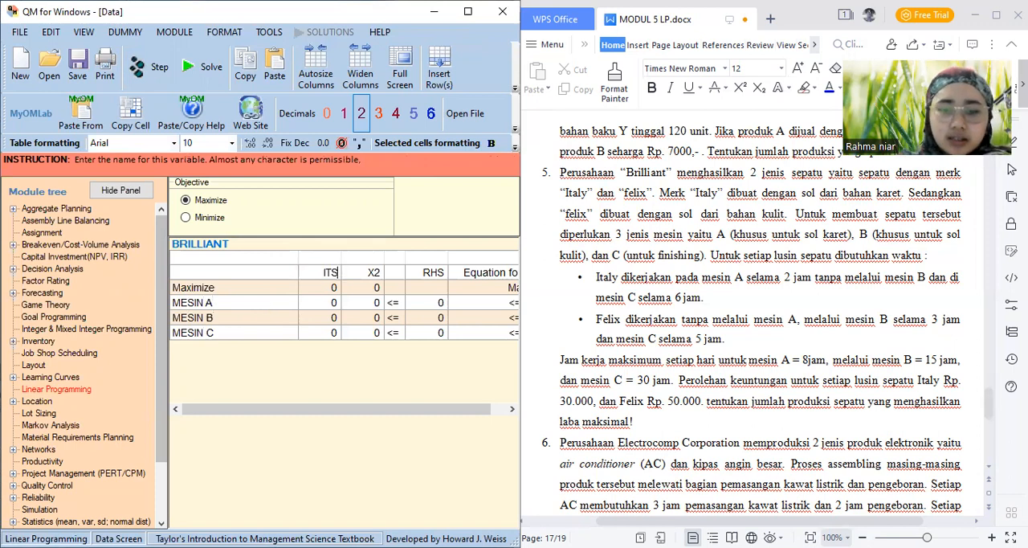
pyautogui.press('BackSpace')
pyautogui.write('ALY')
pyautogui.press('Tab')
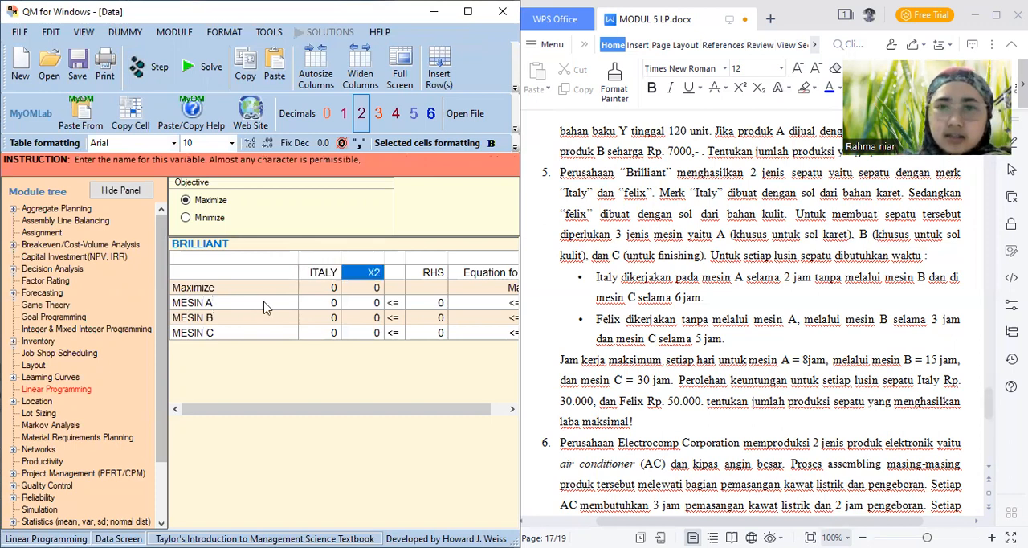
pyautogui.write('FE')
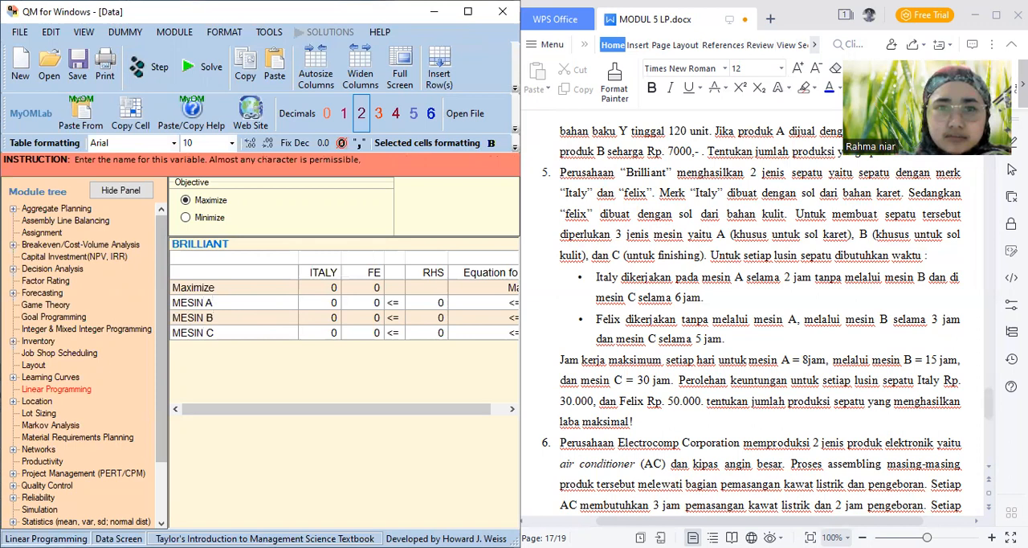
pyautogui.write('LI')
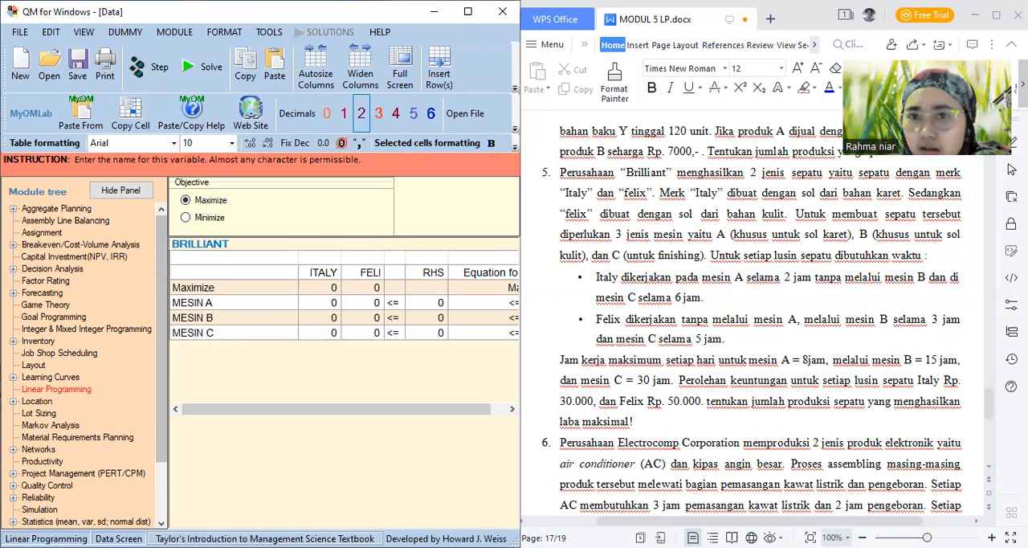
pyautogui.write('X')
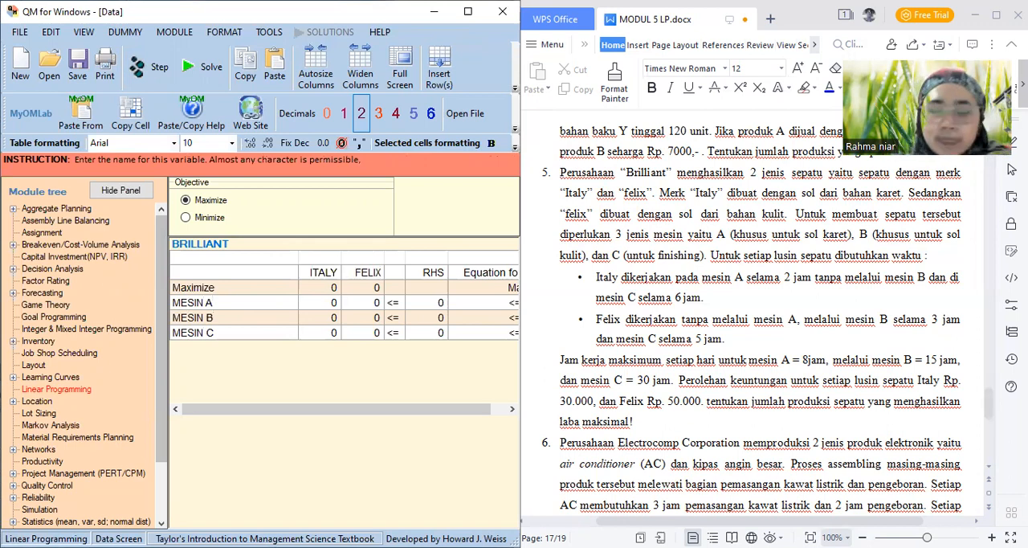
pyautogui.press('Return')
pyautogui.press('Left')
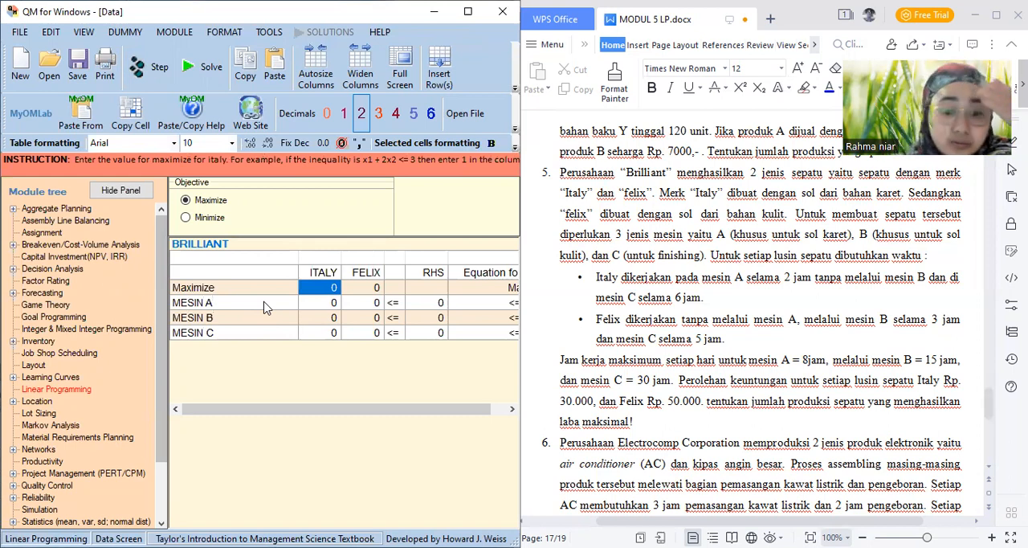
# Set the Maximize objective coefficients to 30000 for ITALY and 50000 for FELIX
pyautogui.write('30000')
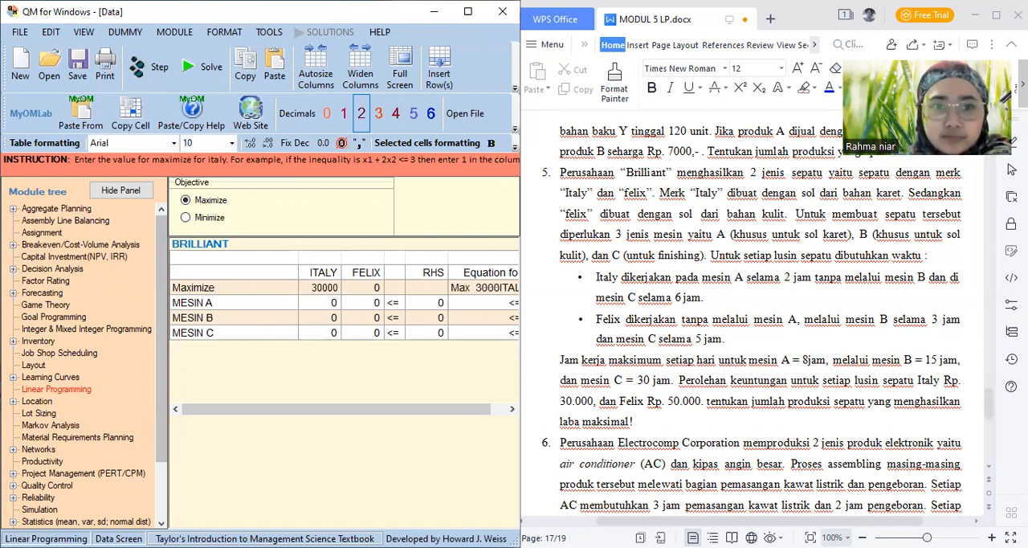
pyautogui.press('Tab')
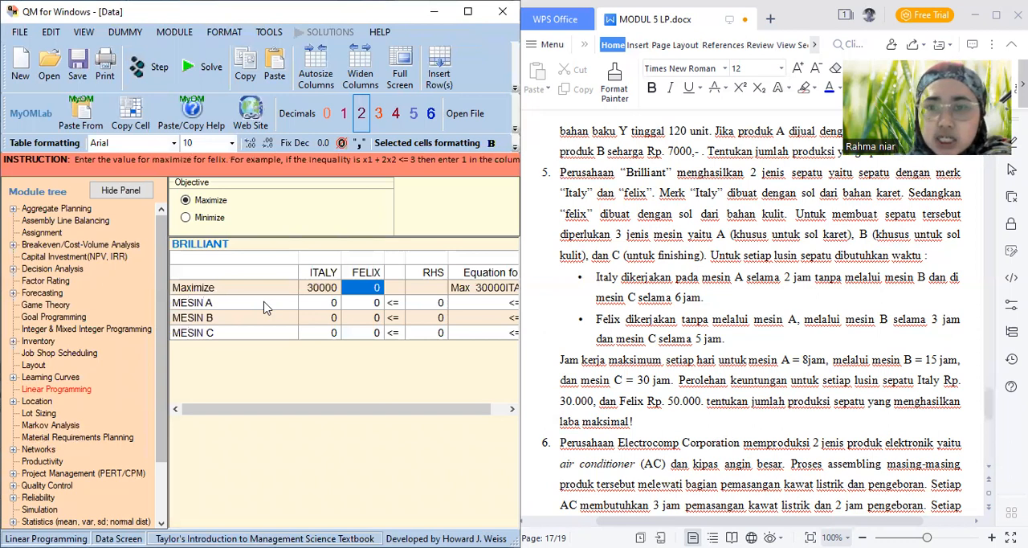
pyautogui.write('50000')
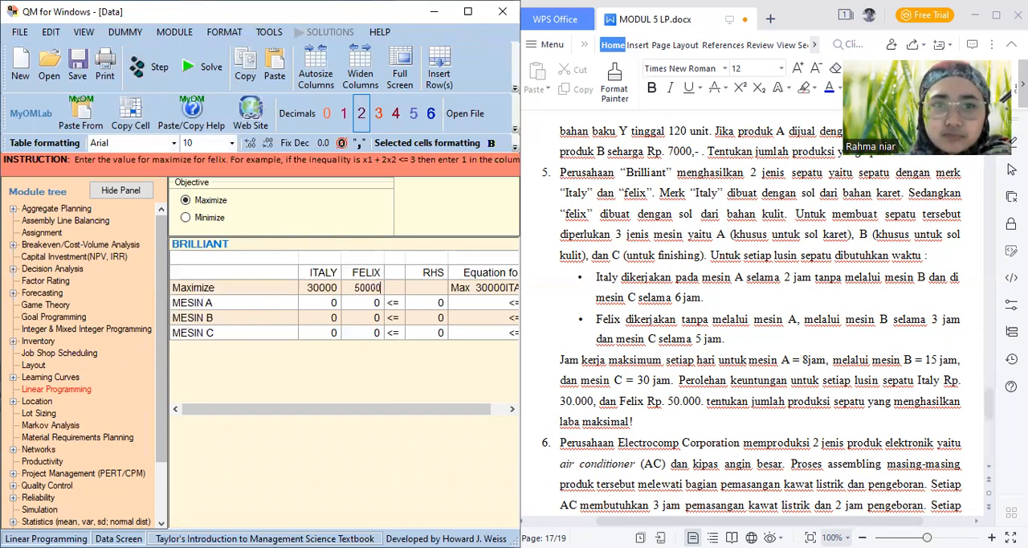
# Enter the ITALY machine hours as 2 for MESIN A and 6 for MESIN C, leaving MESIN B at 0
pyautogui.press('Down')
pyautogui.press('Left')
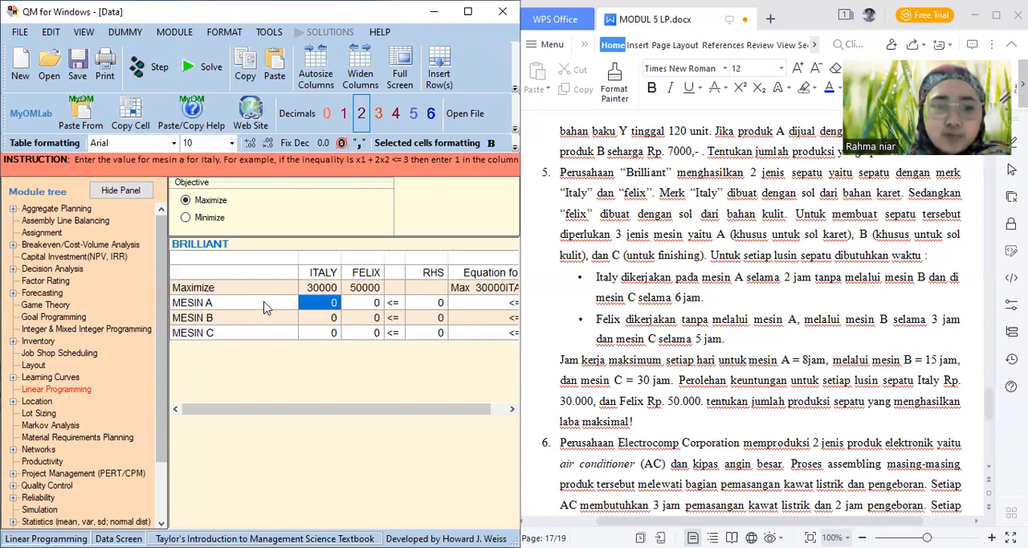
pyautogui.write('2')
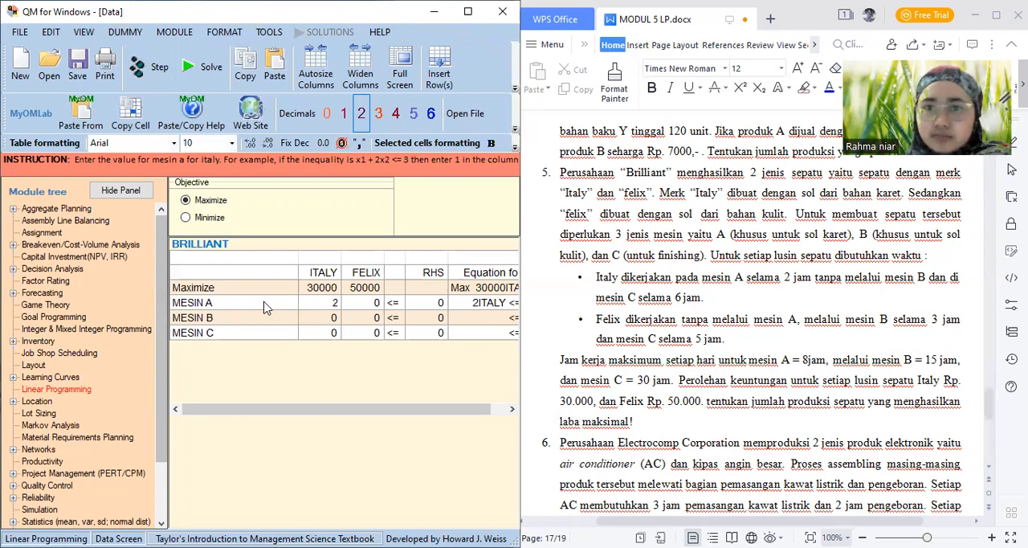
pyautogui.press('Down')
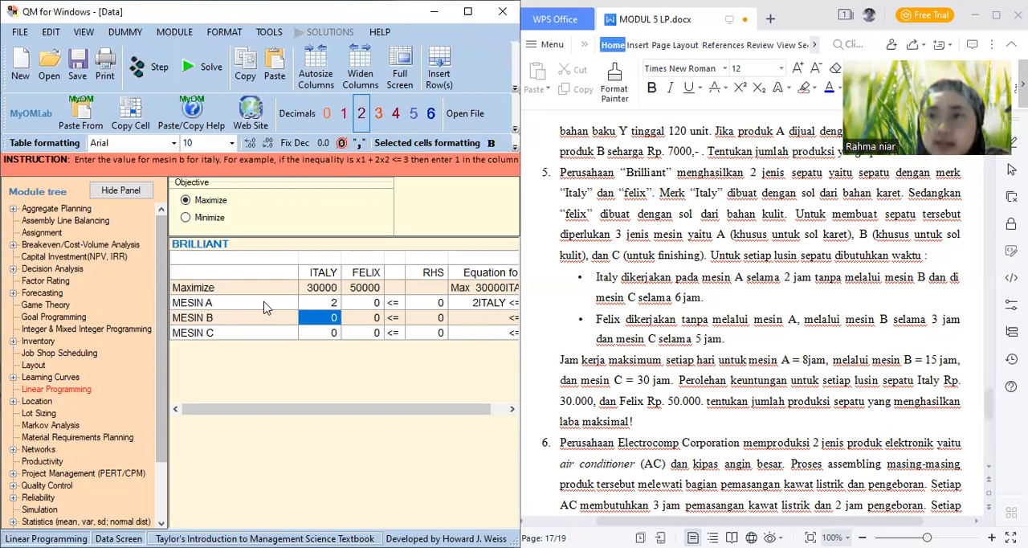
pyautogui.press('Down')
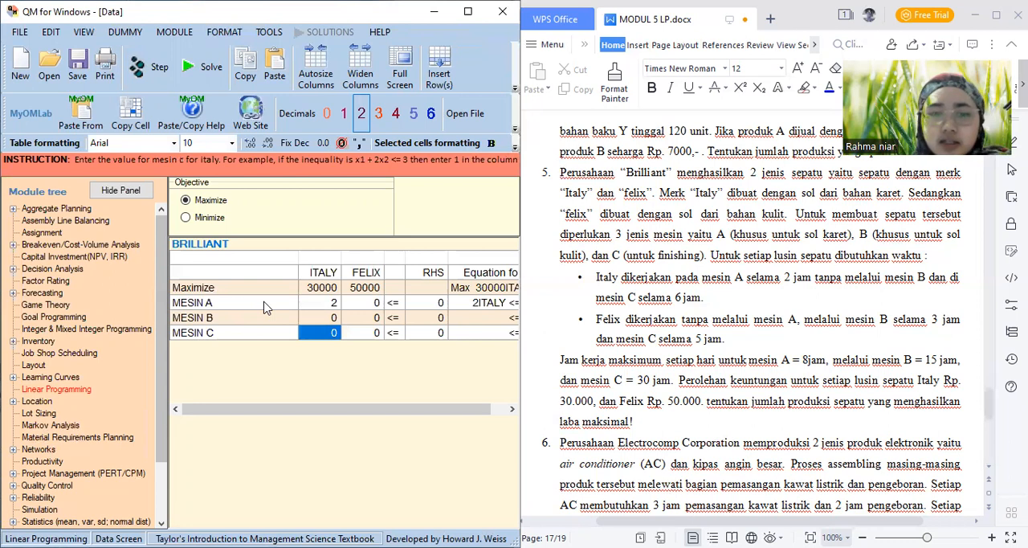
pyautogui.write('6')
pyautogui.press('Return')
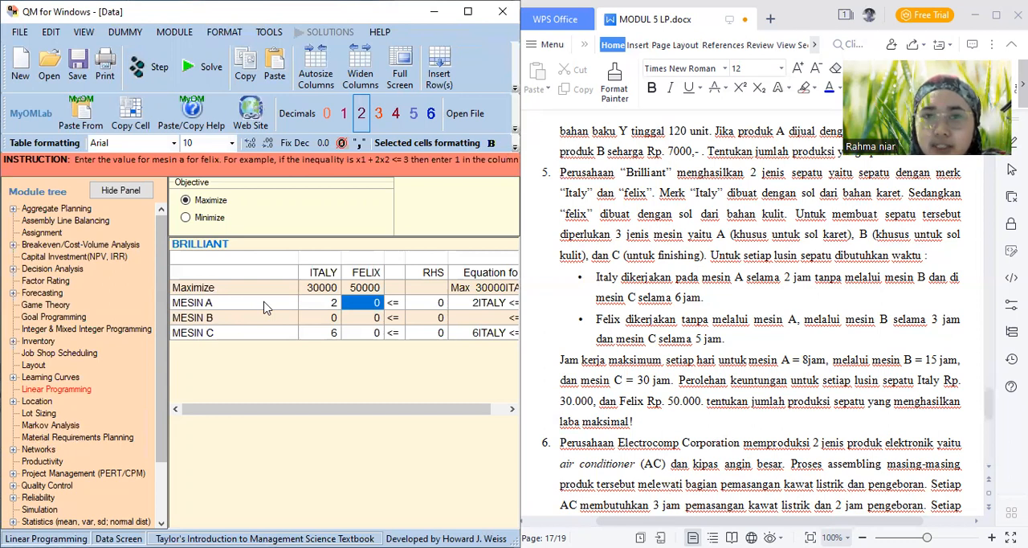
# Enter the FELIX machine hours as 3 for MESIN B and 5 for MESIN C, leaving MESIN A at 0
pyautogui.press('Down')
pyautogui.write('3')
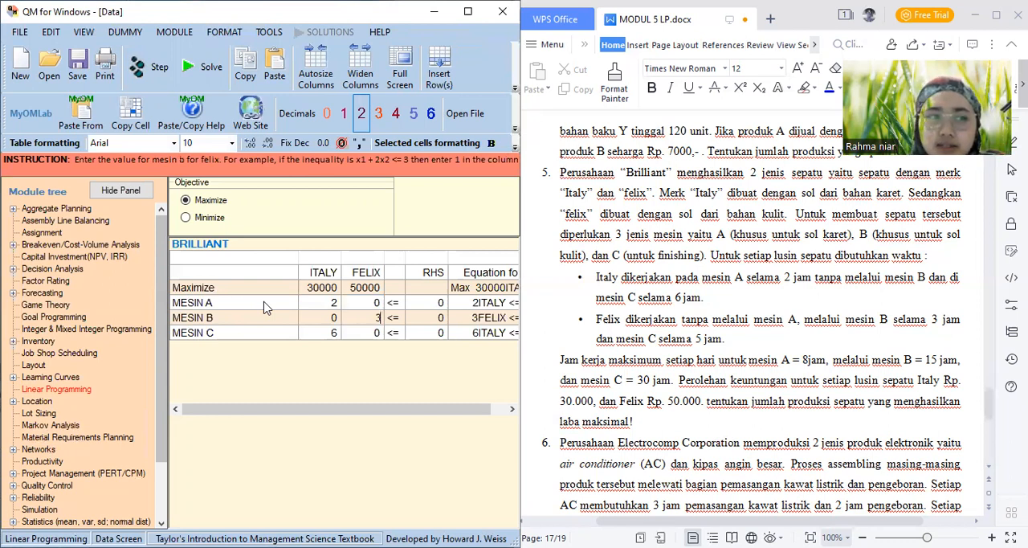
pyautogui.press('Return')
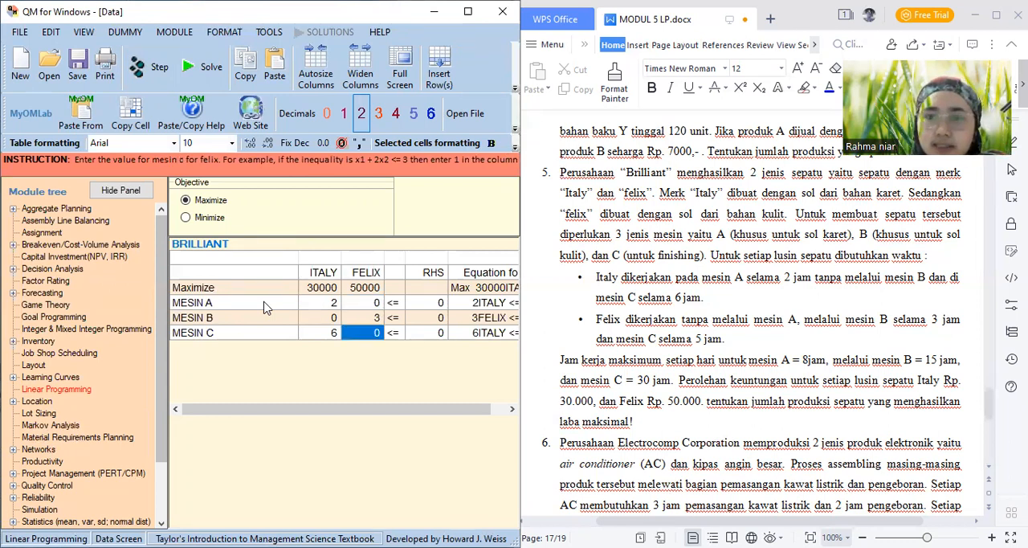
pyautogui.write('5')
# Set the RHS limits to 8 for MESIN A, 15 for MESIN B and 30 for MESIN C
pyautogui.press('Tab')
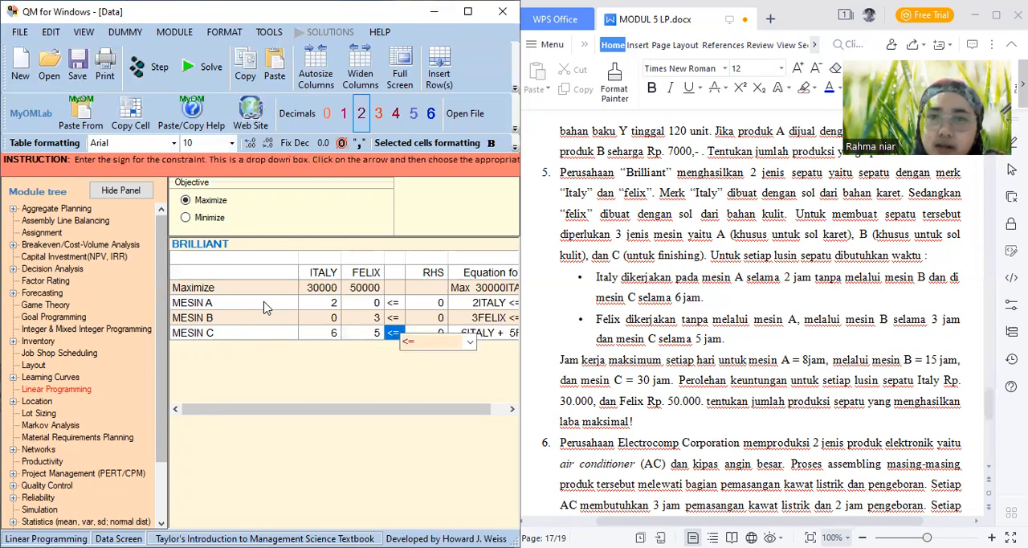
pyautogui.press('Up')
pyautogui.press('Right')
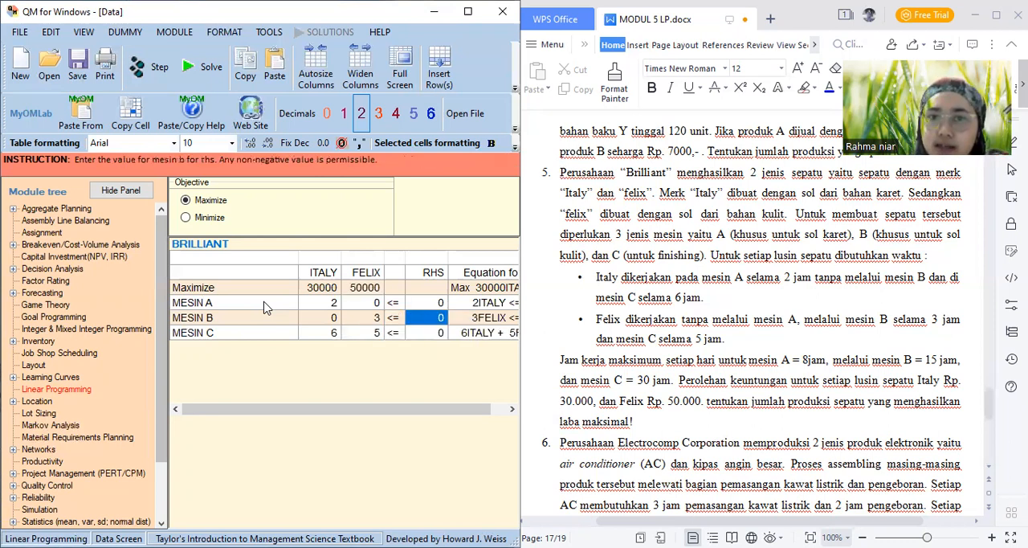
pyautogui.press('Up')
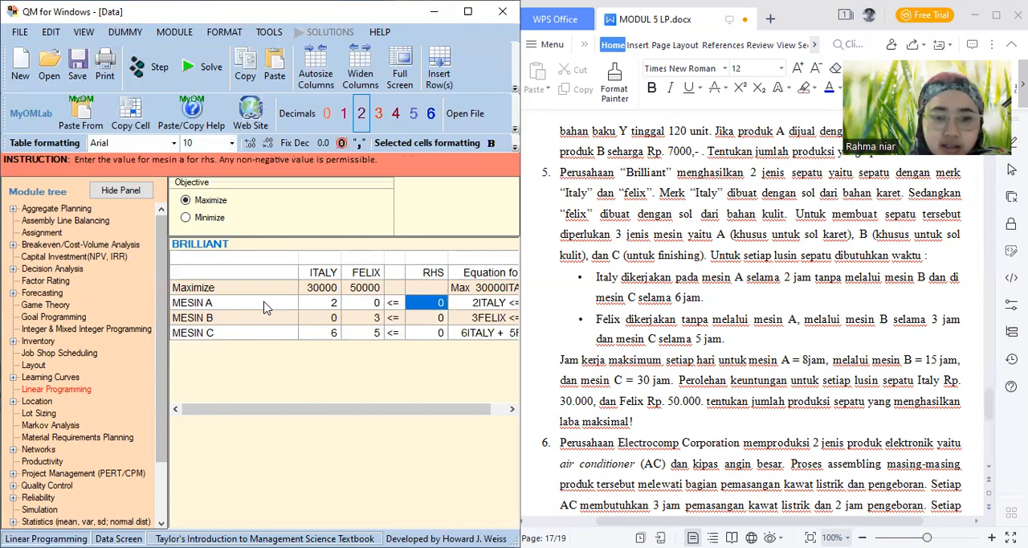
pyautogui.write('8')
pyautogui.press('Return')
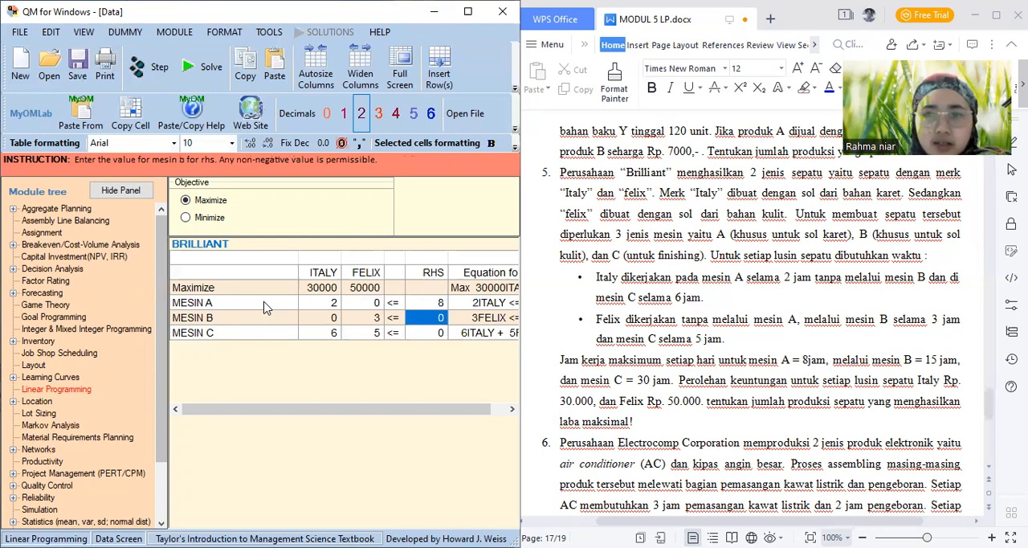
pyautogui.write('3')
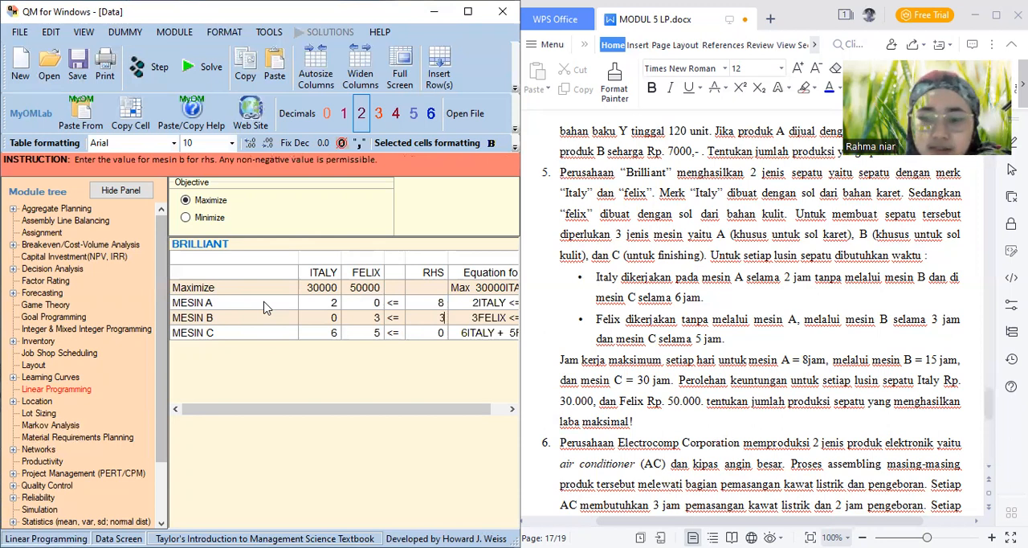
pyautogui.press('BackSpace')
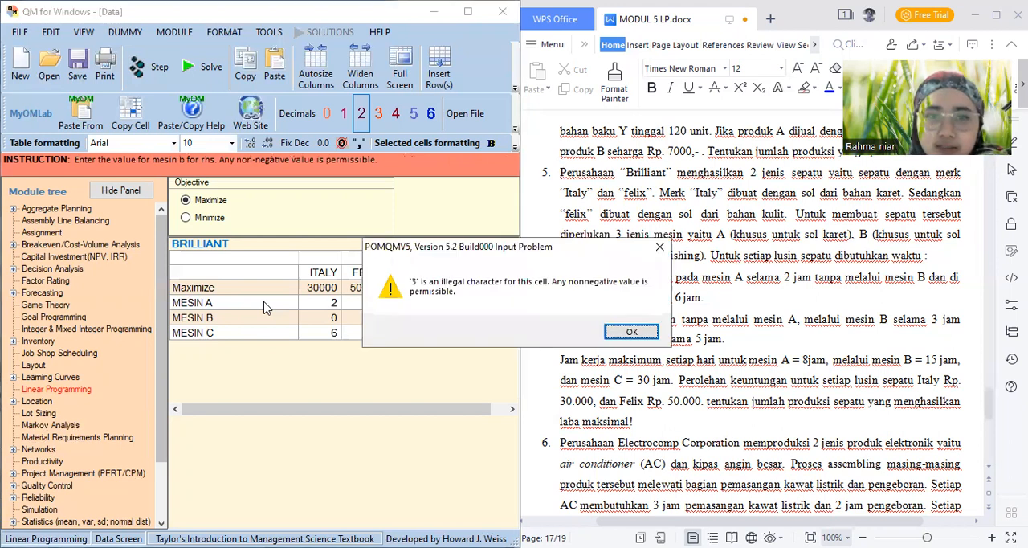
pyautogui.click(631, 333)
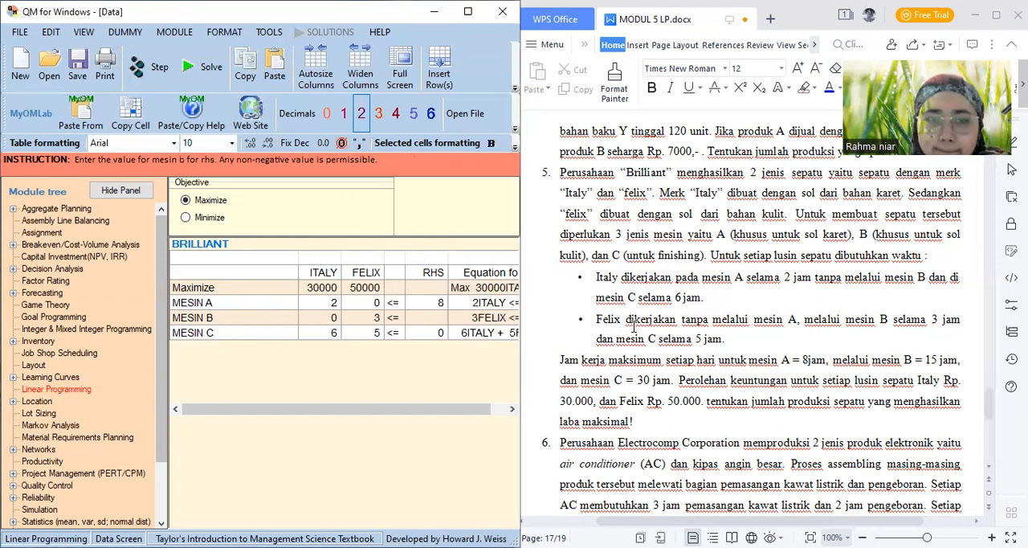
pyautogui.write('5')
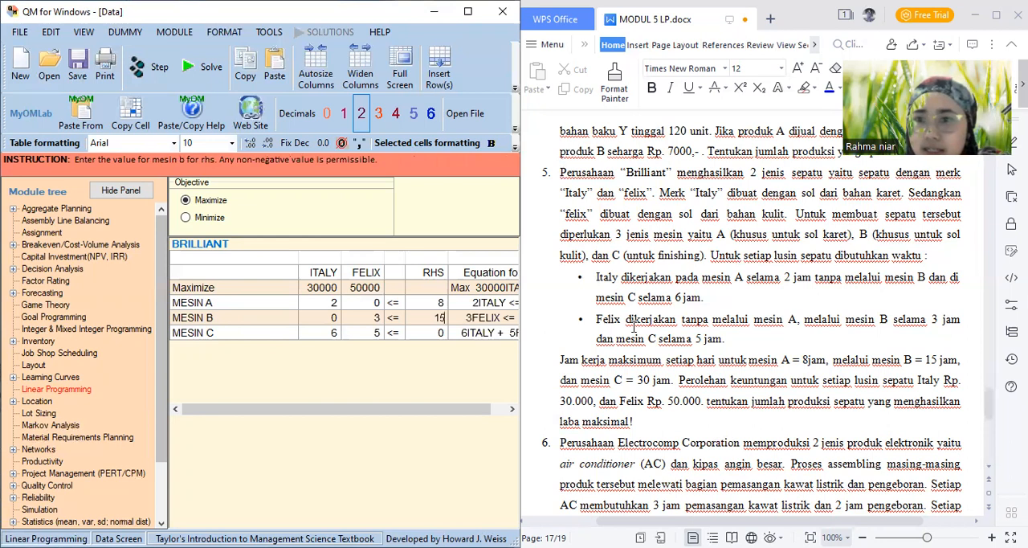
pyautogui.press('Return')
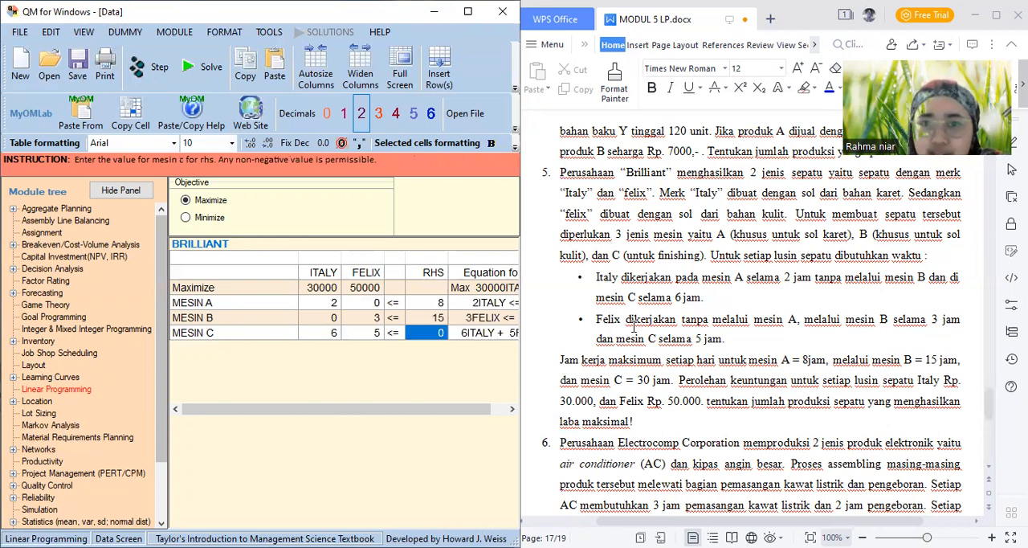
pyautogui.write('3')
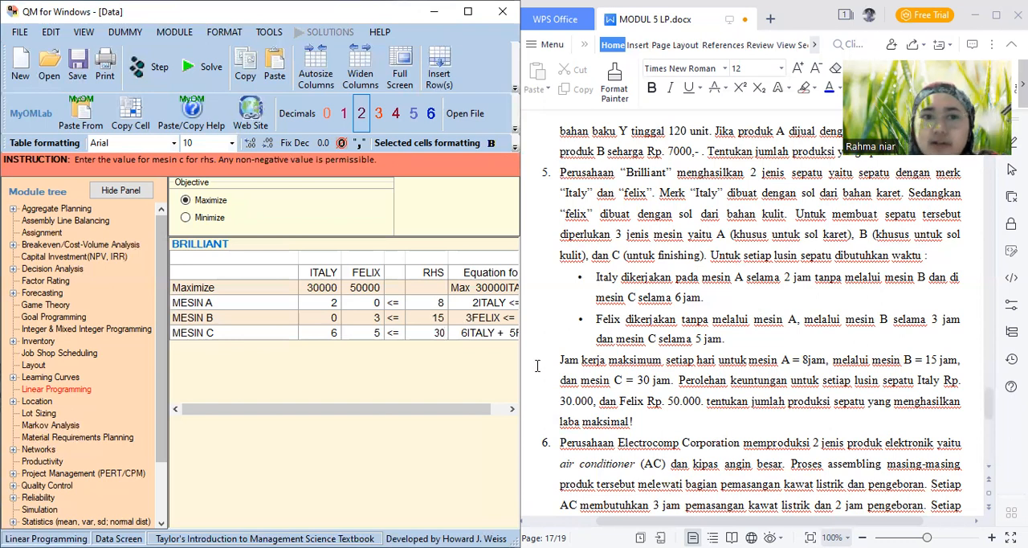
# Solve the BRILLIANT problem and examine the solution values for ITALY and FELIX
pyautogui.moveTo(456, 409)
pyautogui.mouseDown()
pyautogui.moveTo(472, 410)
pyautogui.moveTo(457, 411)
pyautogui.mouseUp()
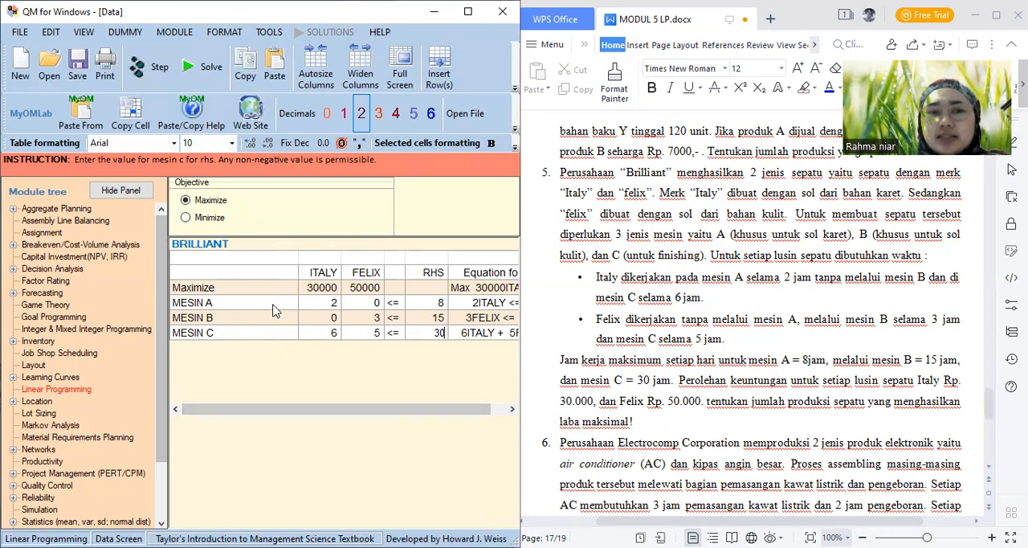
pyautogui.click(201, 74)
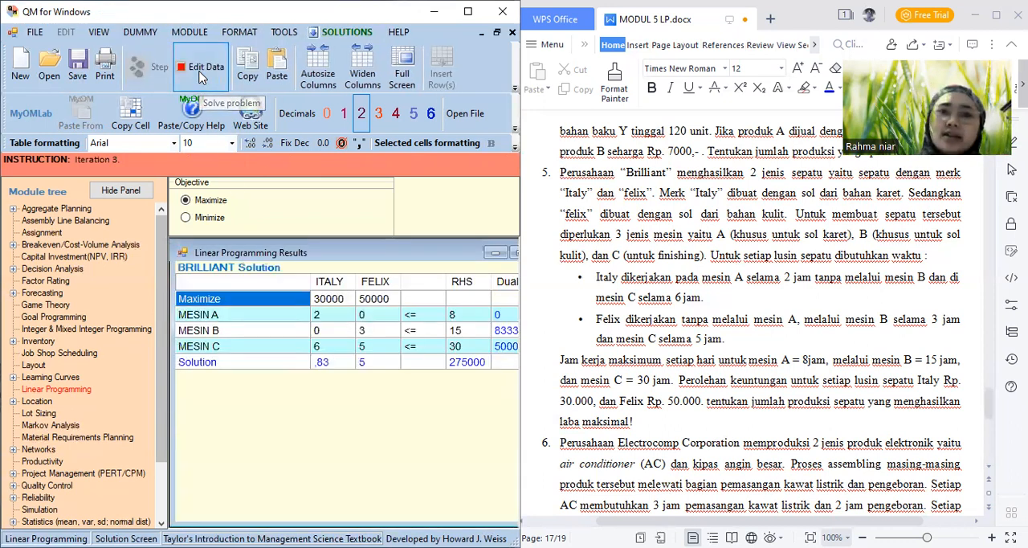
pyautogui.click(329, 32)
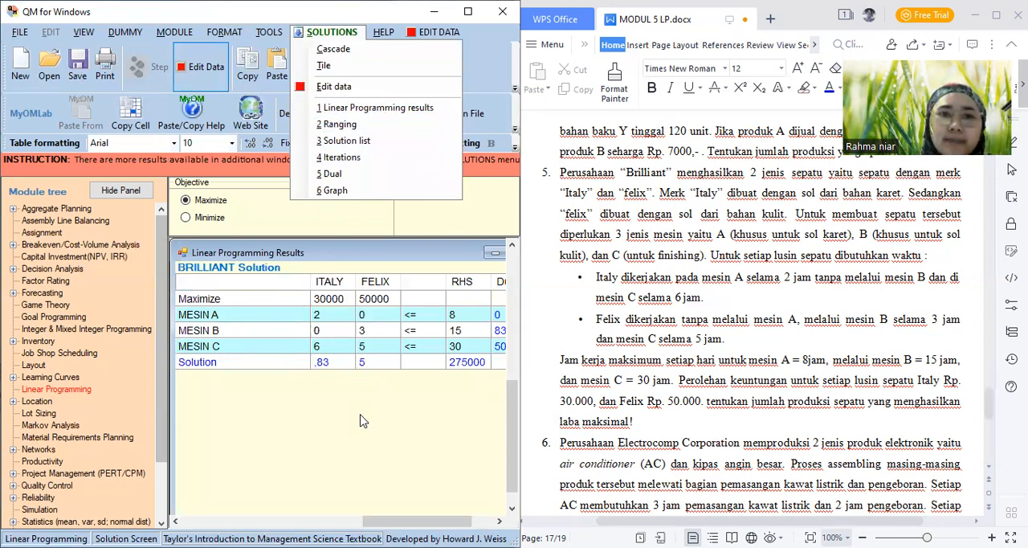
pyautogui.click(322, 363)
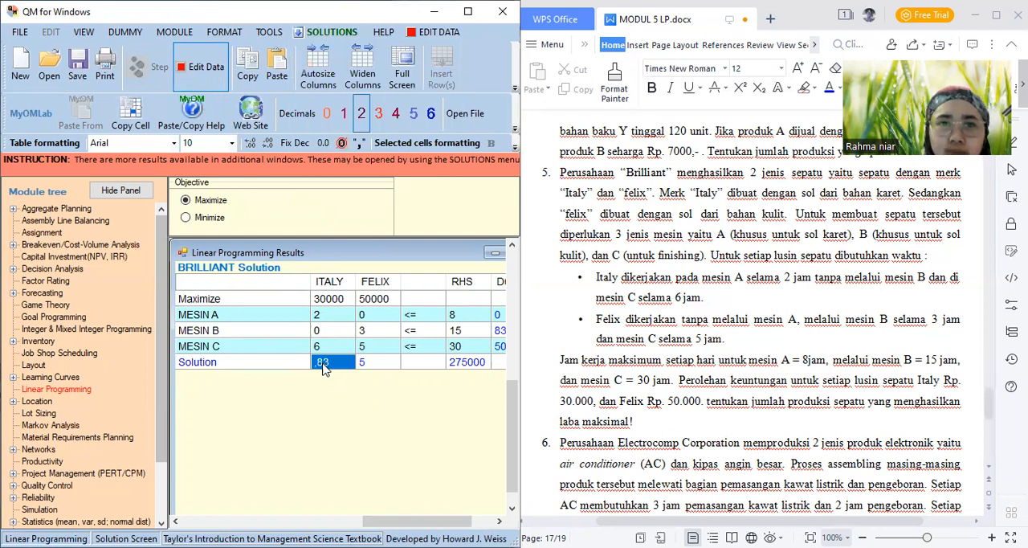
pyautogui.click(377, 366)
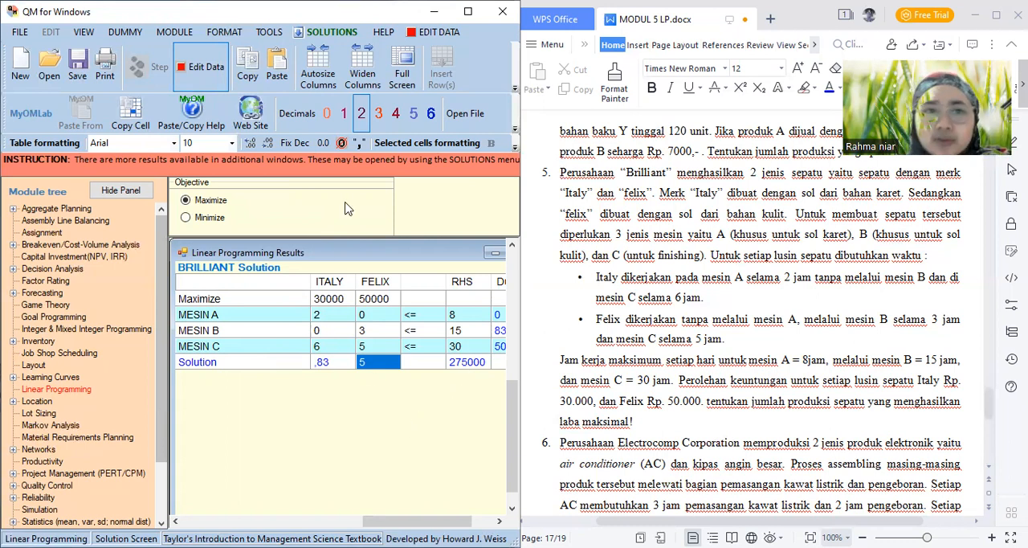
# Review the Ranging table across to its upper bounds, and view the Solution list for BRILLIANT
pyautogui.click(331, 34)
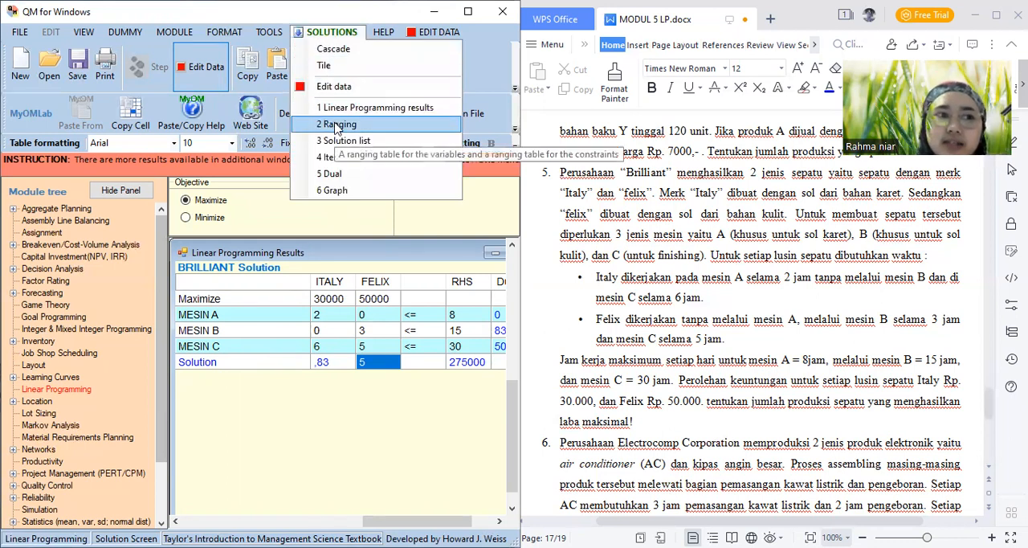
pyautogui.click(336, 126)
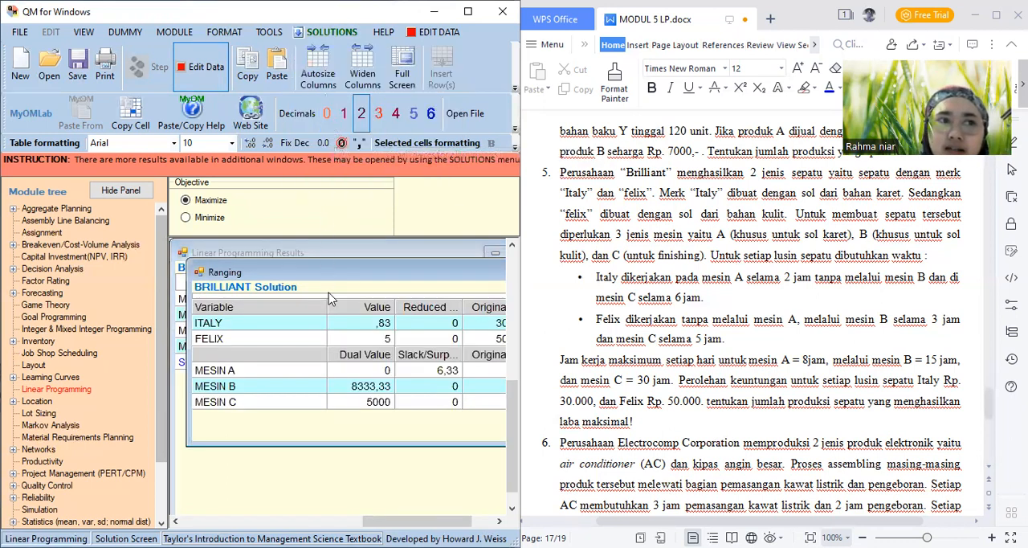
pyautogui.moveTo(390, 524); pyautogui.dragTo(446, 524)
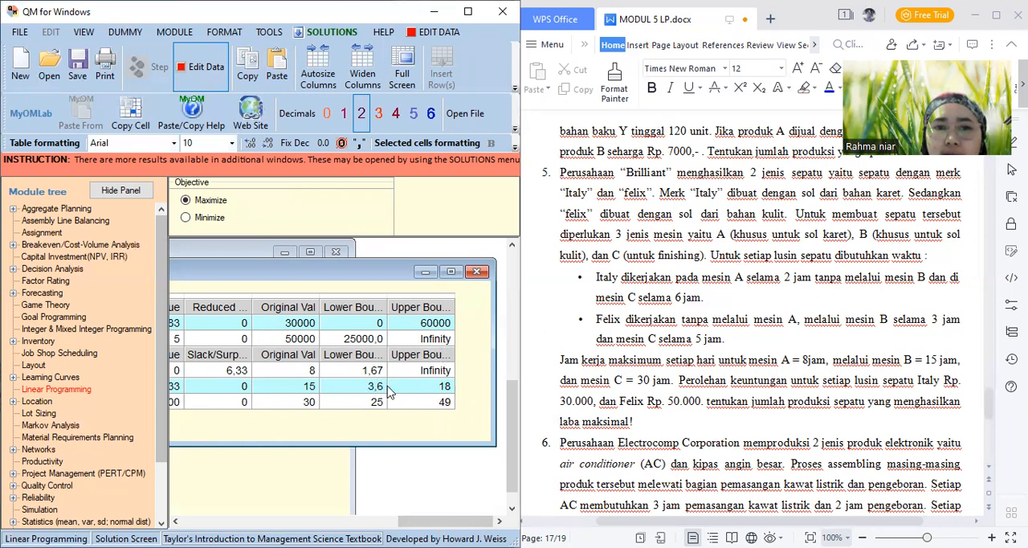
pyautogui.click(305, 35)
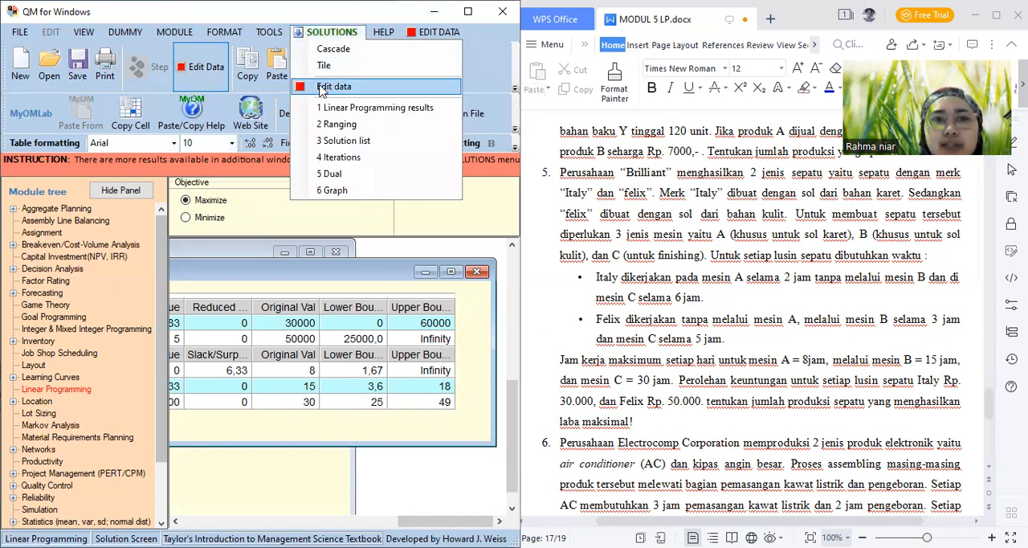
pyautogui.click(342, 142)
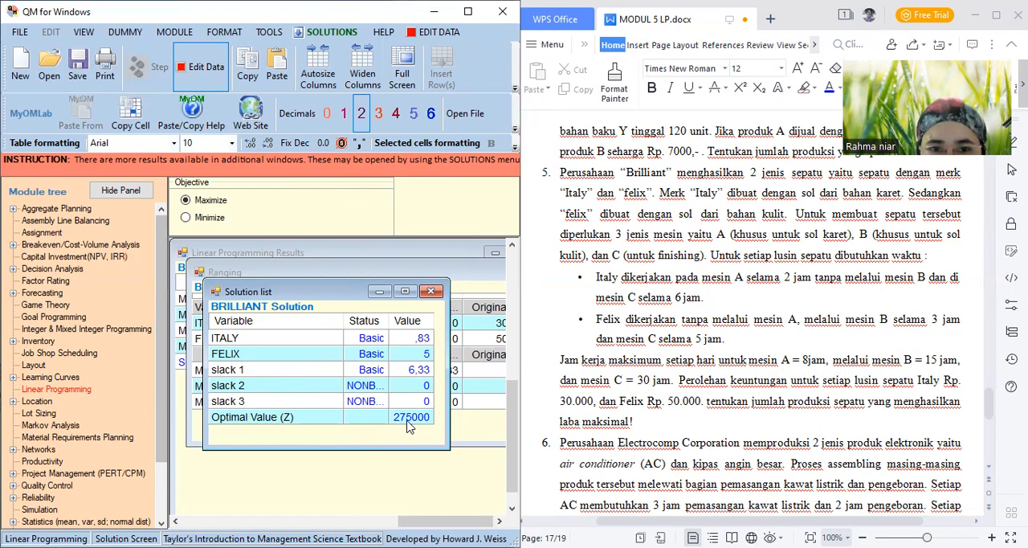
# Open the Iterations table for BRILLIANT and examine its rows and columns through the last iteration
pyautogui.click(330, 32)
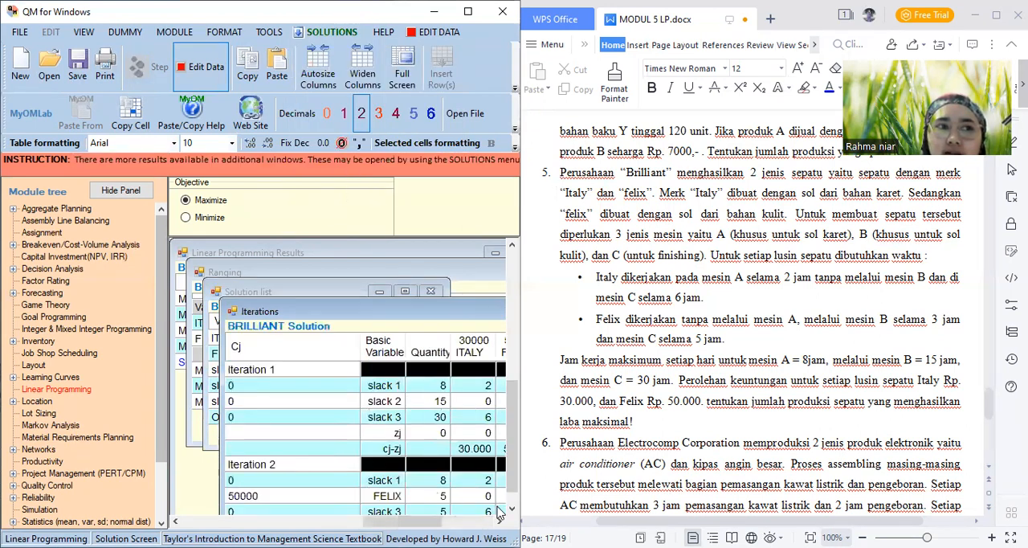
pyautogui.moveTo(514, 429); pyautogui.dragTo(514, 468)
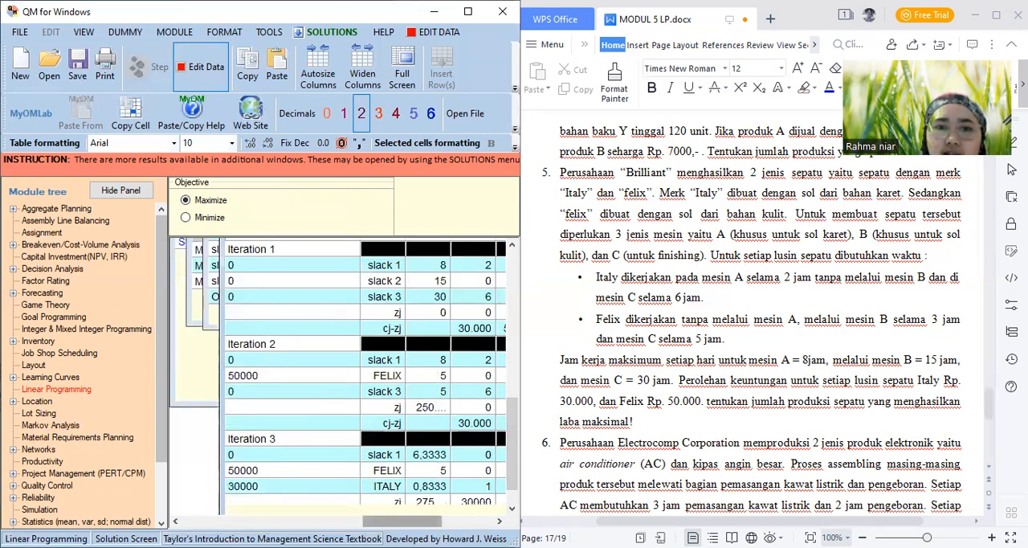
pyautogui.moveTo(420, 521); pyautogui.dragTo(468, 523)
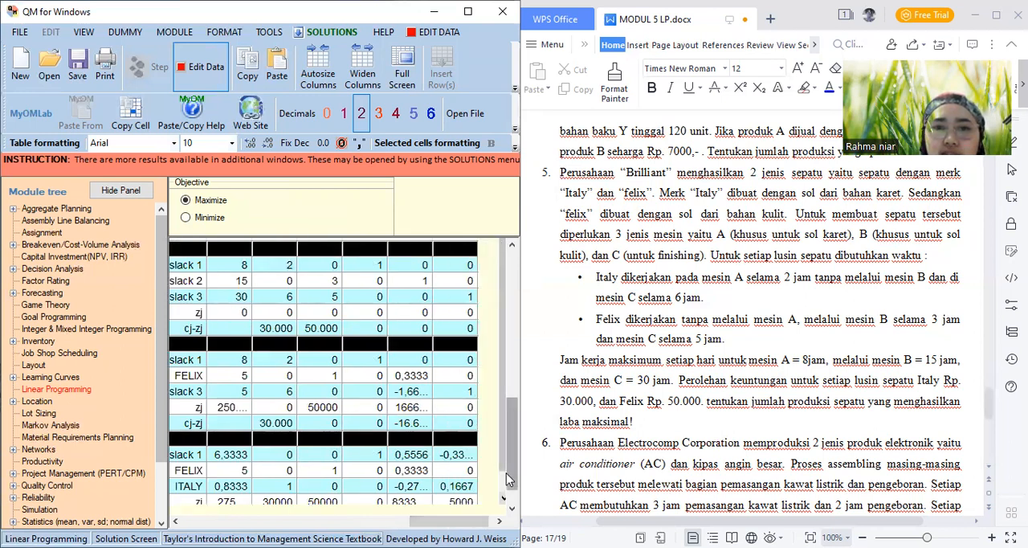
pyautogui.moveTo(508, 472); pyautogui.dragTo(508, 482)
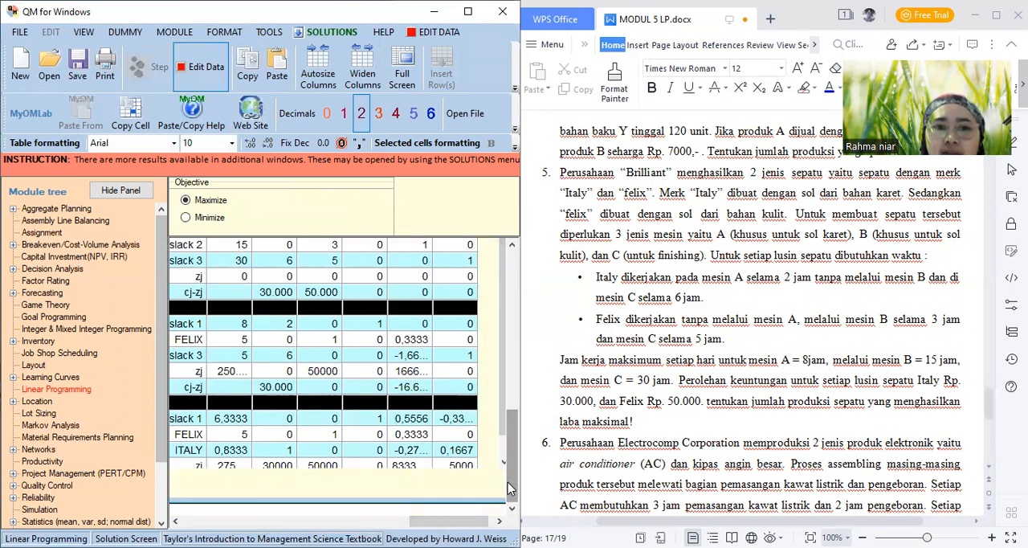
# Open the Dual report for BRILLIANT, examine the original and dual problems through their right-hand values, and display the solution Graph
pyautogui.click(326, 34)
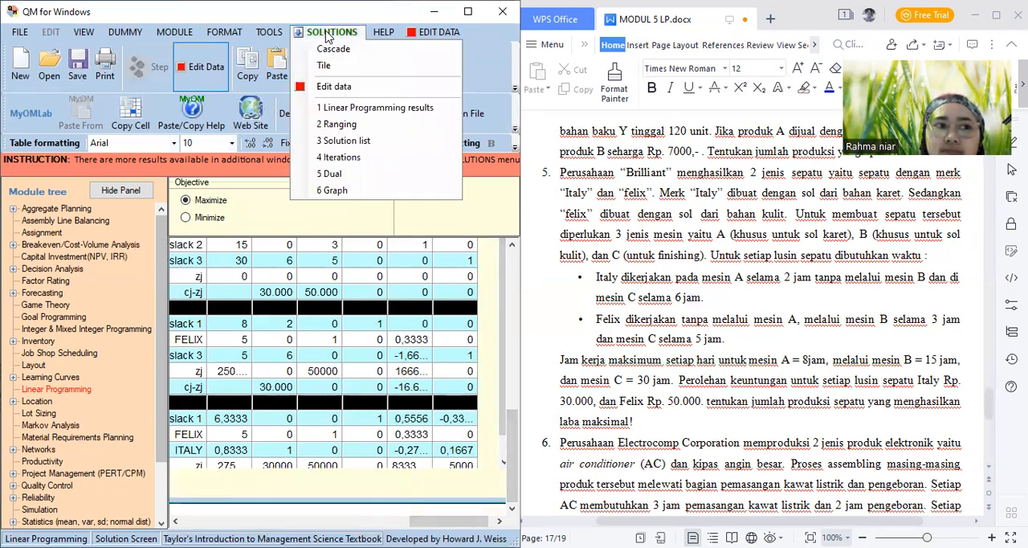
pyautogui.click(343, 174)
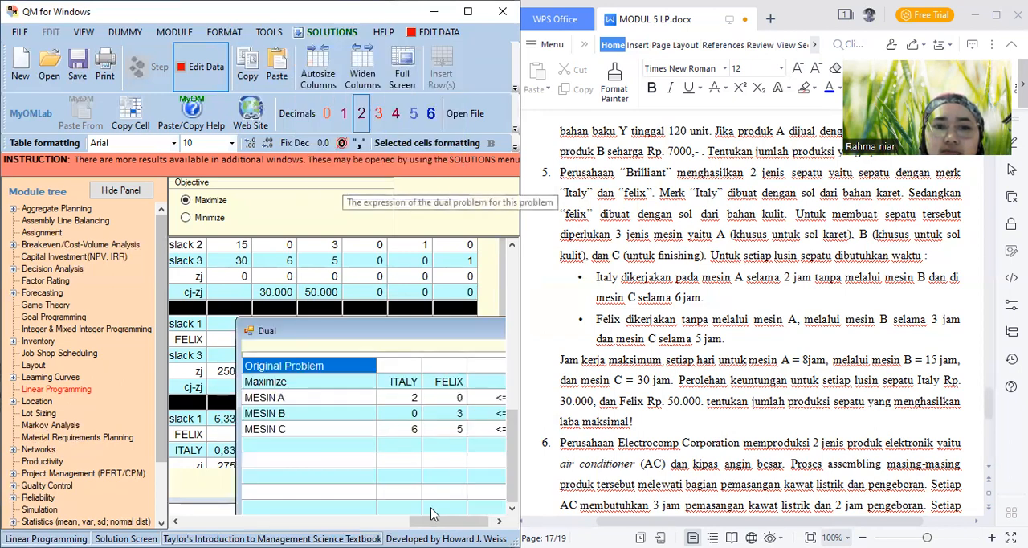
pyautogui.click(513, 487)
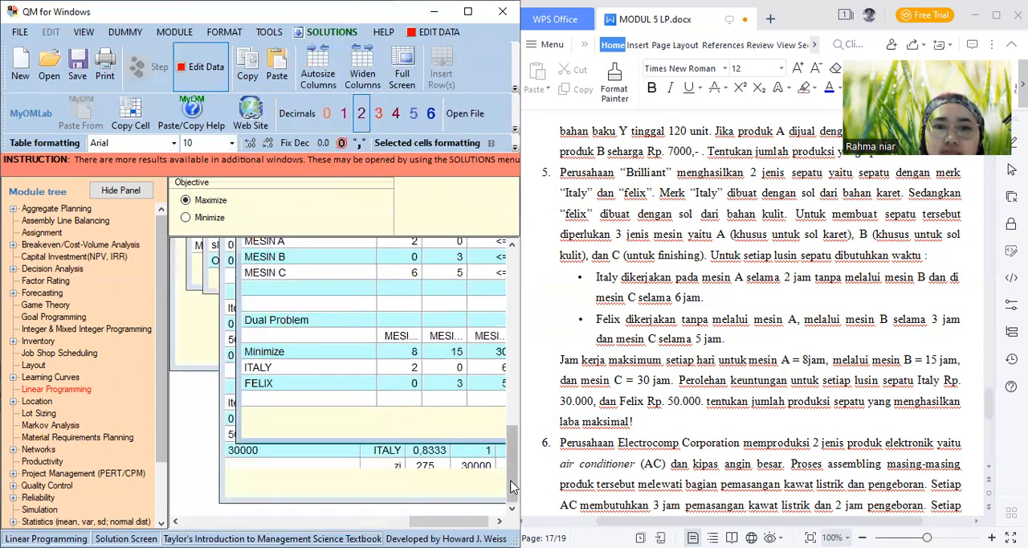
pyautogui.moveTo(513, 452); pyautogui.dragTo(513, 428)
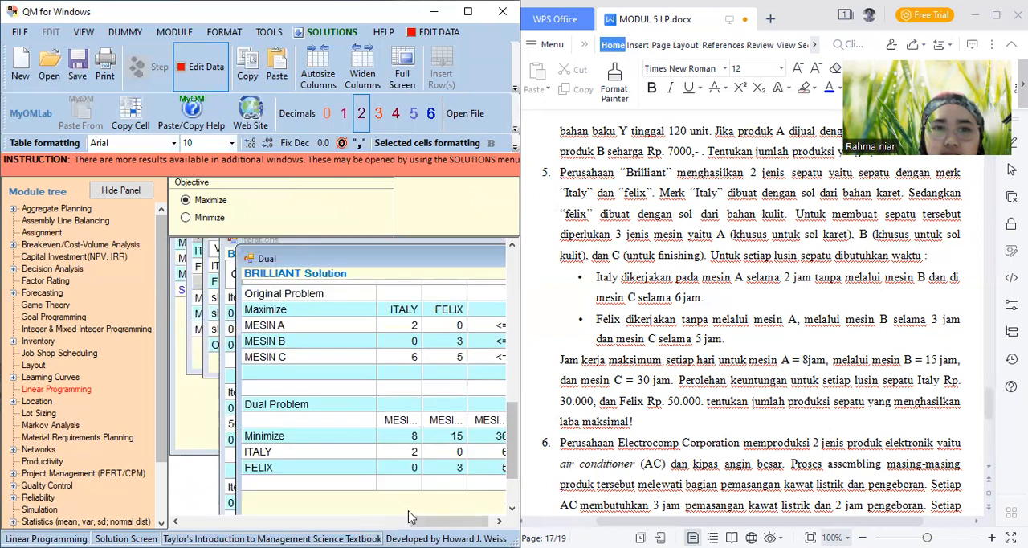
pyautogui.moveTo(452, 521); pyautogui.dragTo(460, 521)
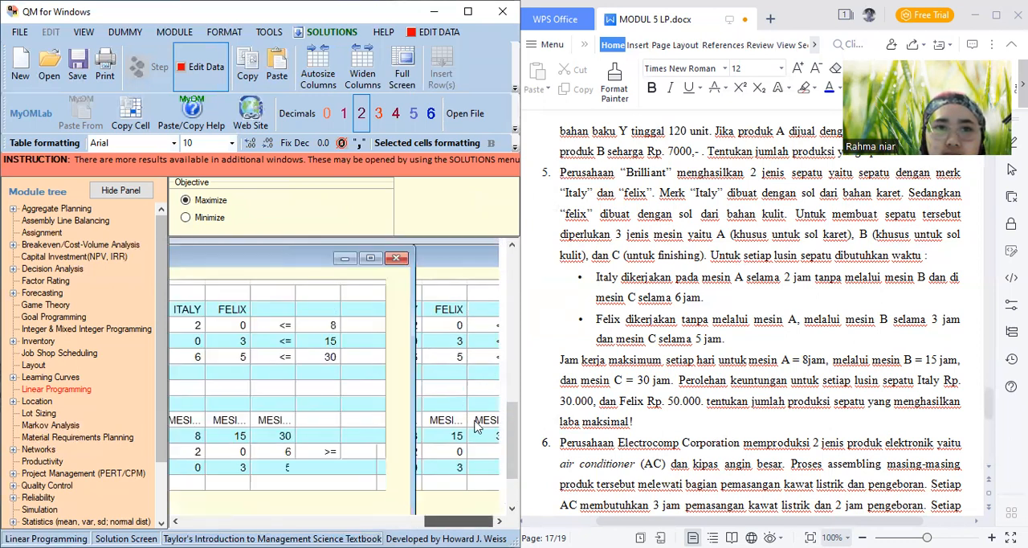
pyautogui.moveTo(304, 261); pyautogui.dragTo(467, 241)
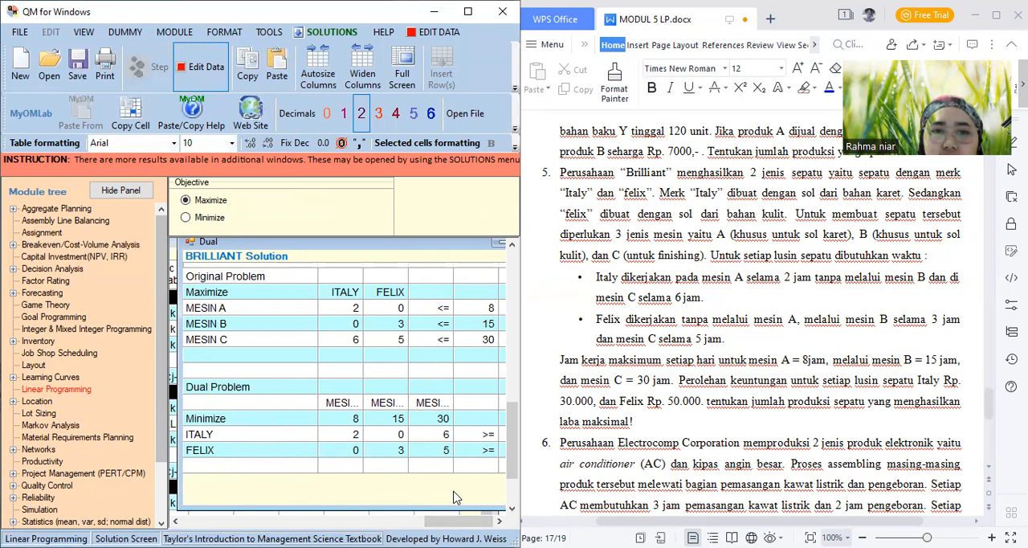
pyautogui.moveTo(440, 521); pyautogui.dragTo(454, 521)
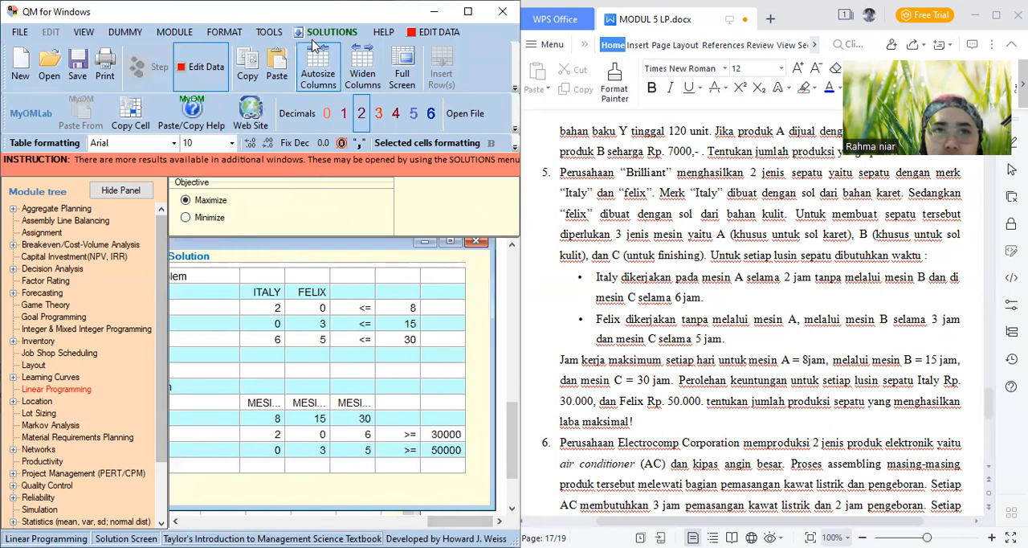
pyautogui.click(309, 32)
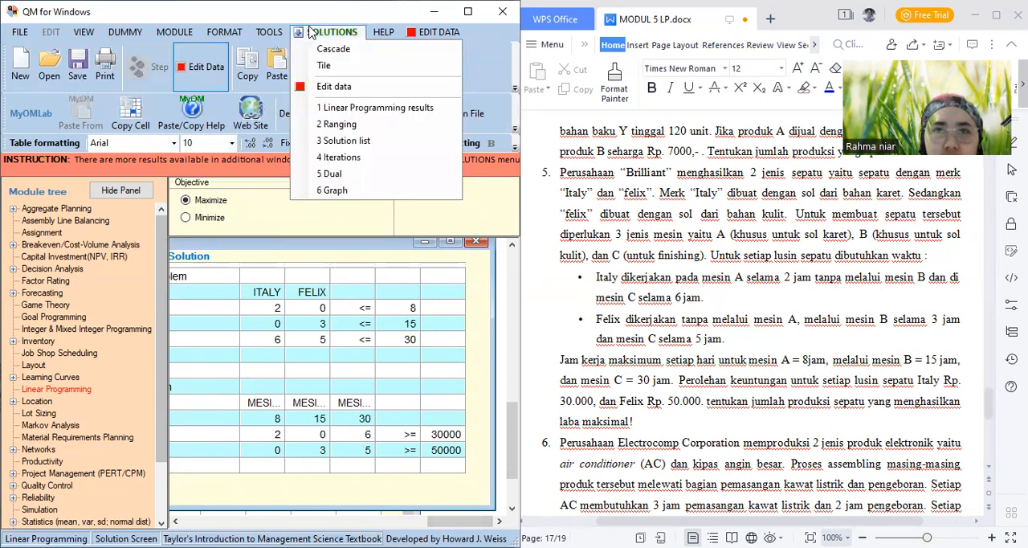
pyautogui.click(332, 191)
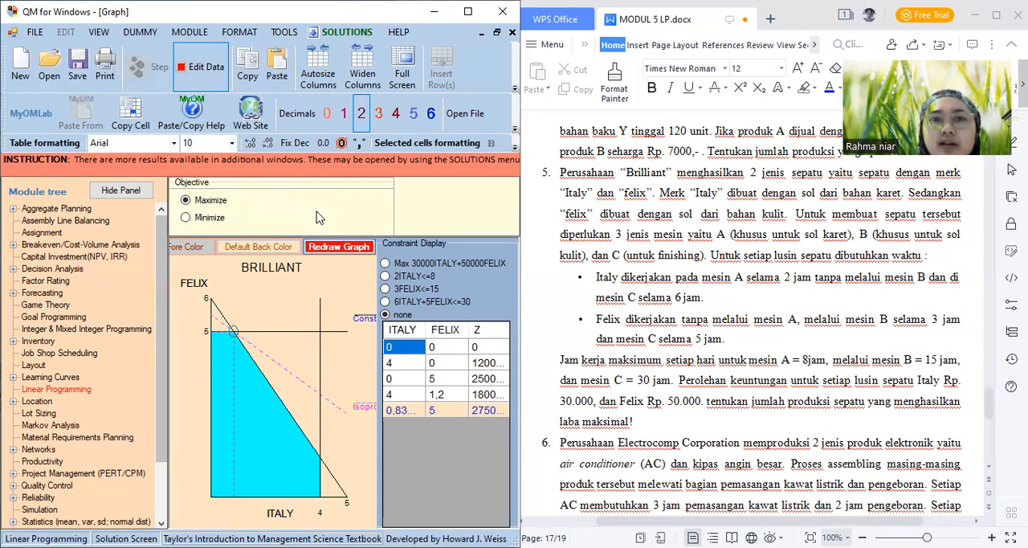
# Save the BRILLIANT problem as the Linear Programming file MODUL LP 5 in the Aplikom Ekonomi 03 folder
pyautogui.click(79, 76)
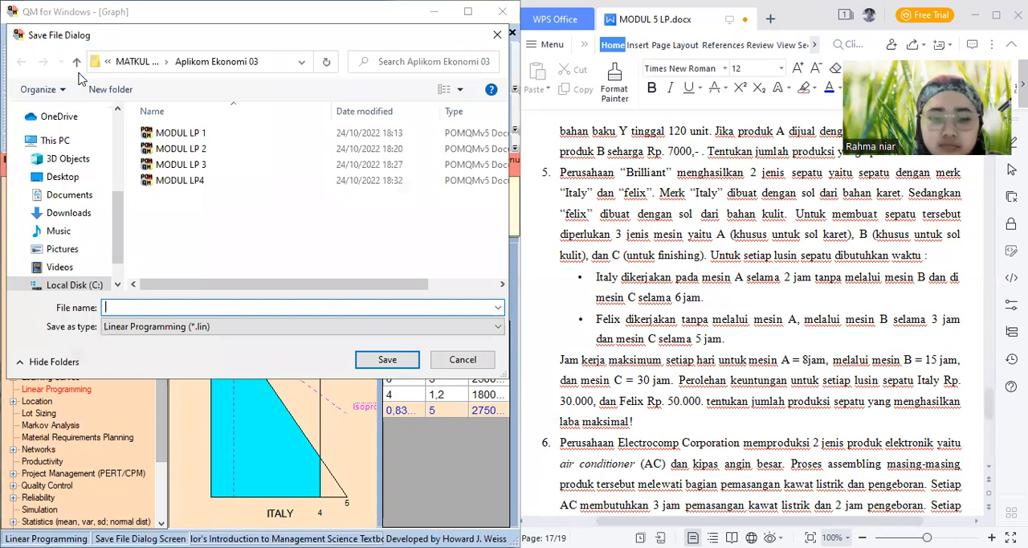
pyautogui.write('MODUL ')
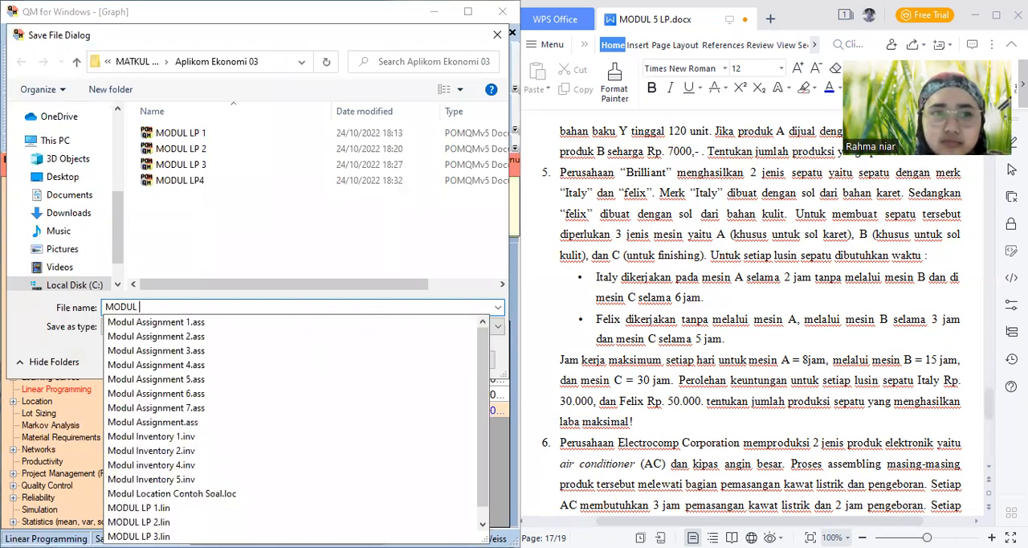
pyautogui.write('LP')
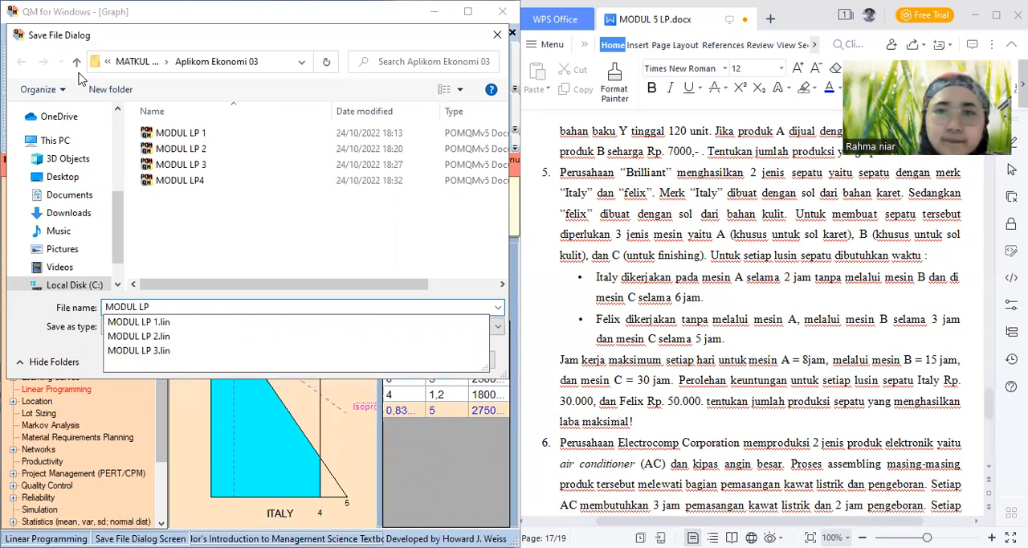
pyautogui.write(' 5')
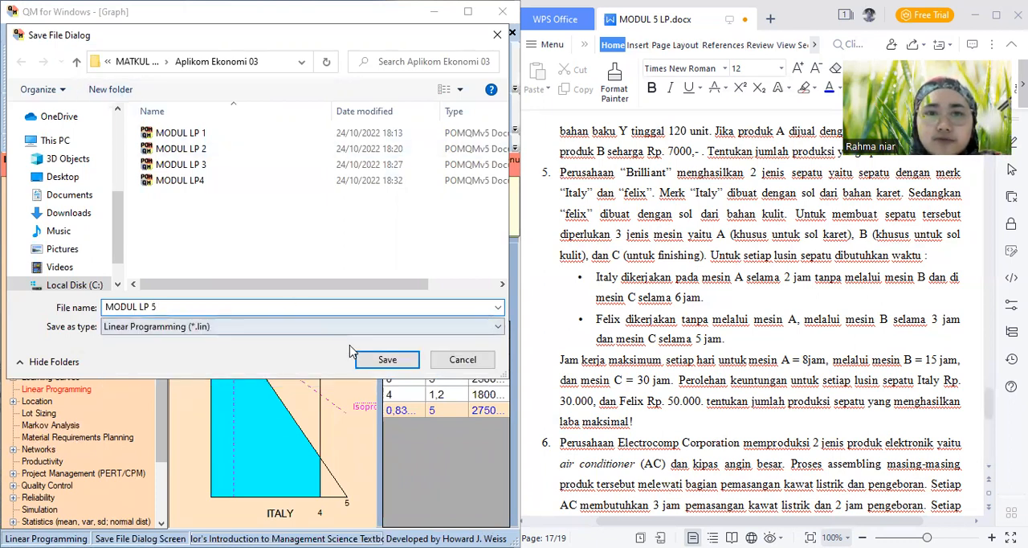
pyautogui.click(386, 360)
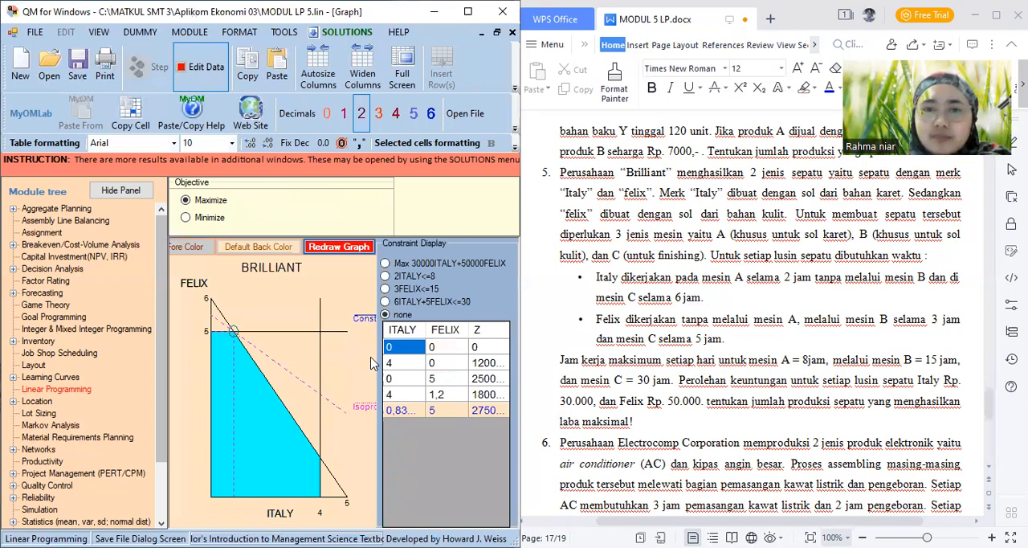
# Bring problem 6 of the document into view and start a new data set in the Linear Programming module
pyautogui.click(991, 472)
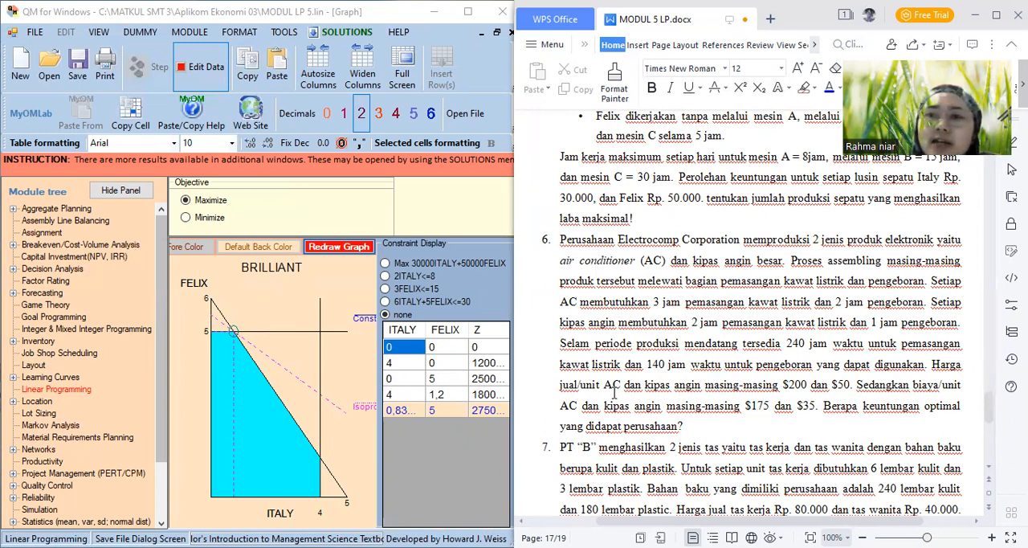
pyautogui.click(191, 32)
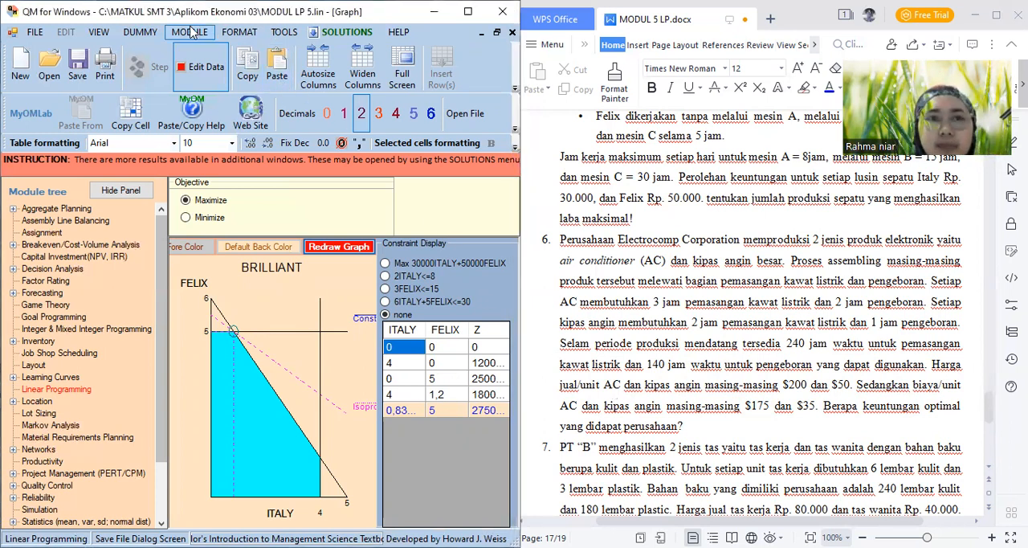
pyautogui.click(192, 32)
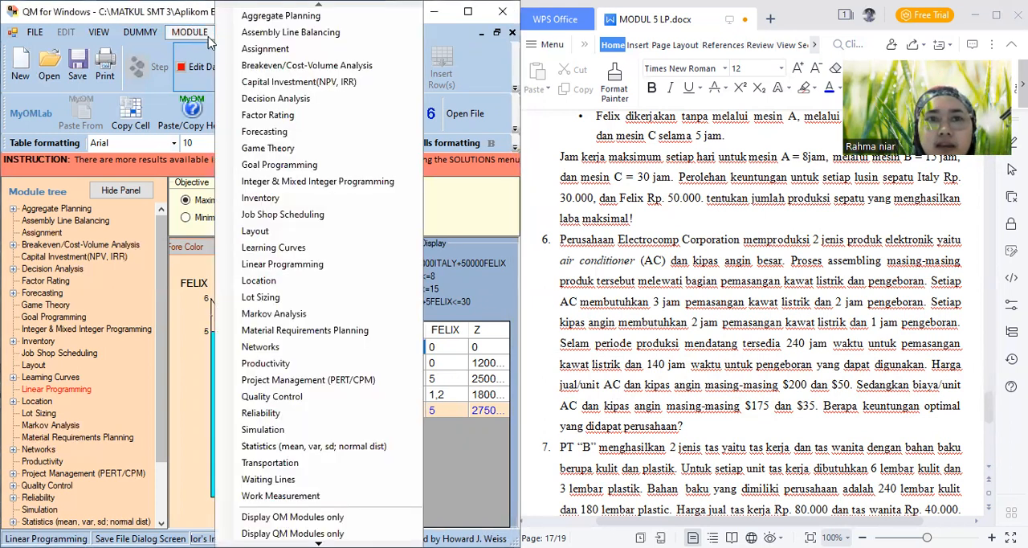
pyautogui.click(277, 273)
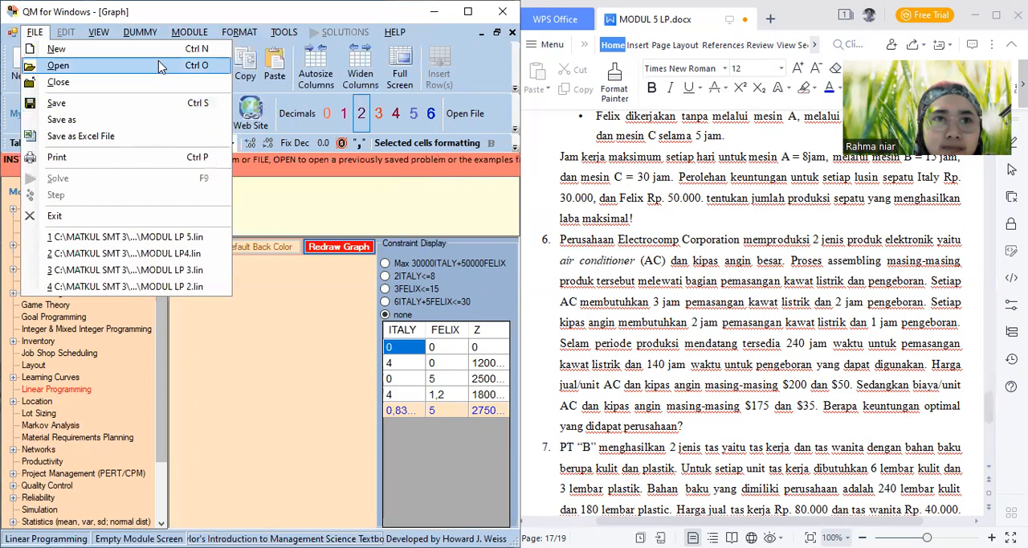
pyautogui.click(156, 53)
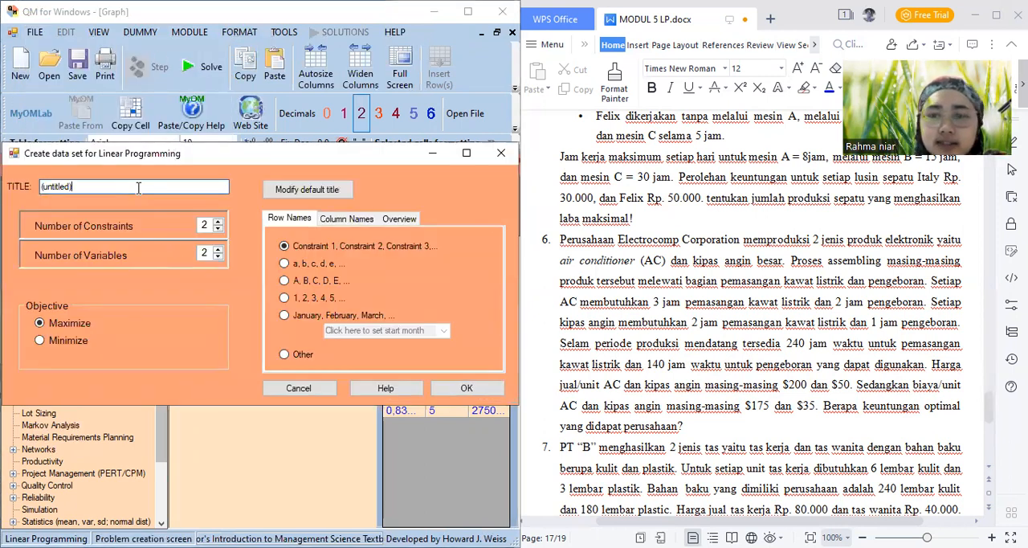
# Title the data set PERUSAHAAN ELECTROCOMP and create it with 2 constraints, 2 variables and the Maximize objective
pyautogui.press('BackSpace')
pyautogui.press('BackSpace')
pyautogui.press('BackSpace')
pyautogui.press('BackSpace')
pyautogui.press('BackSpace')
pyautogui.press('BackSpace')
pyautogui.press('BackSpace')
pyautogui.press('BackSpace')
pyautogui.press('BackSpace')
pyautogui.press('BackSpace')
pyautogui.write('PER')
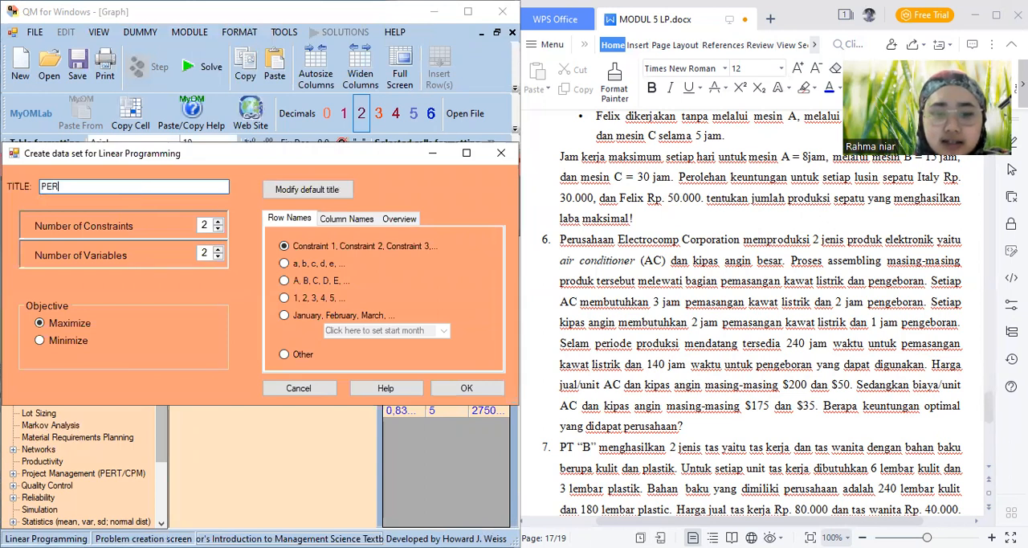
pyautogui.write('USAHAAN ')
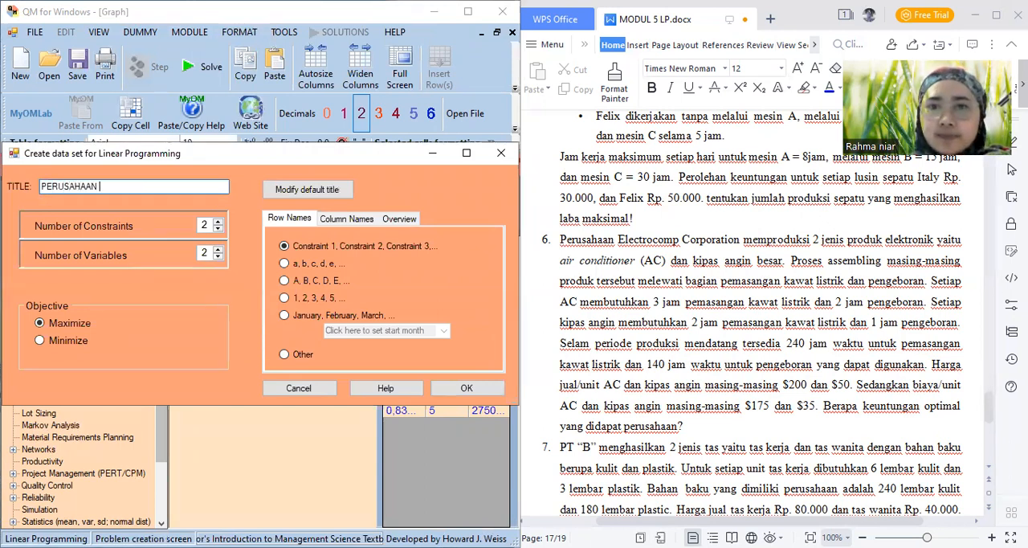
pyautogui.write('ELECYR')
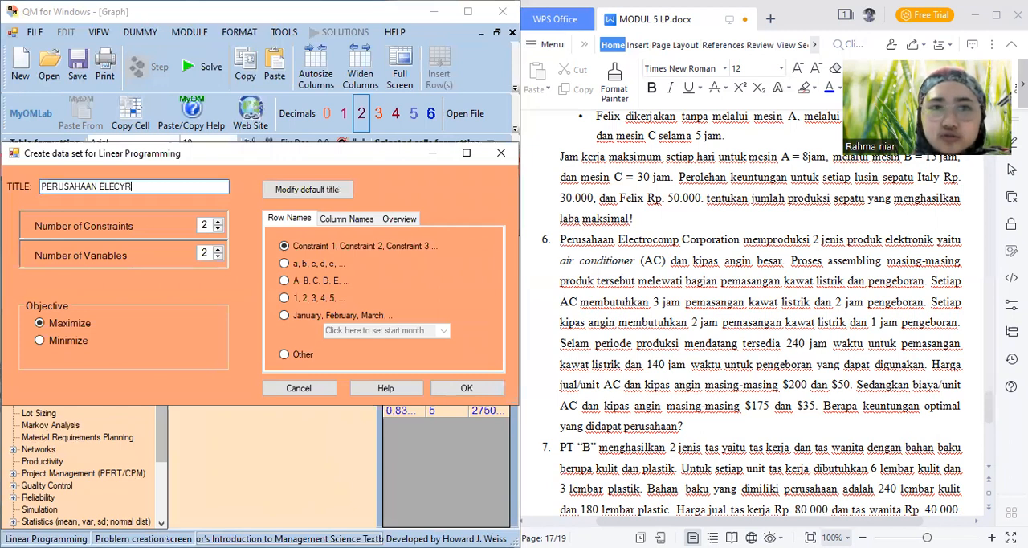
pyautogui.press('BackSpace')
pyautogui.press('BackSpace')
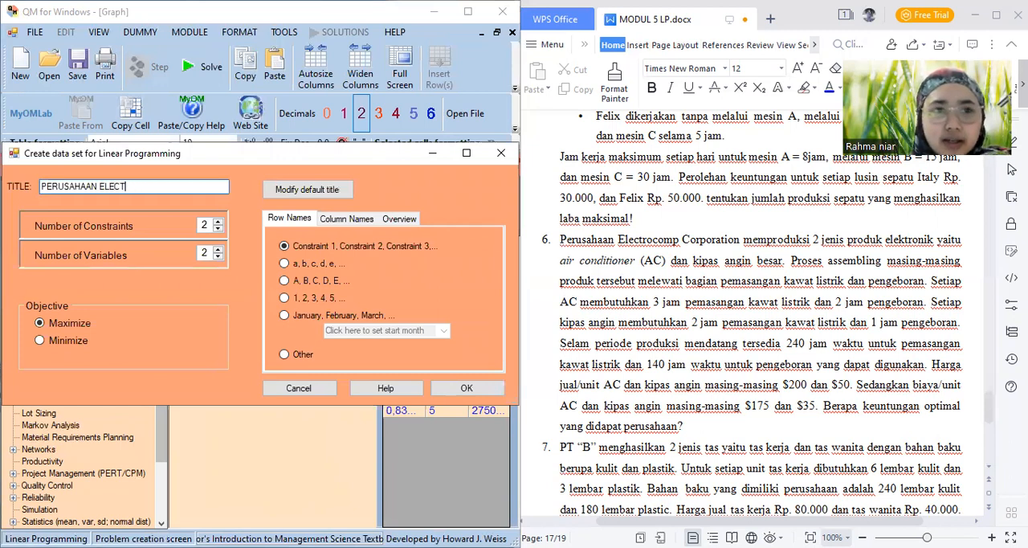
pyautogui.write('TROCOMP')
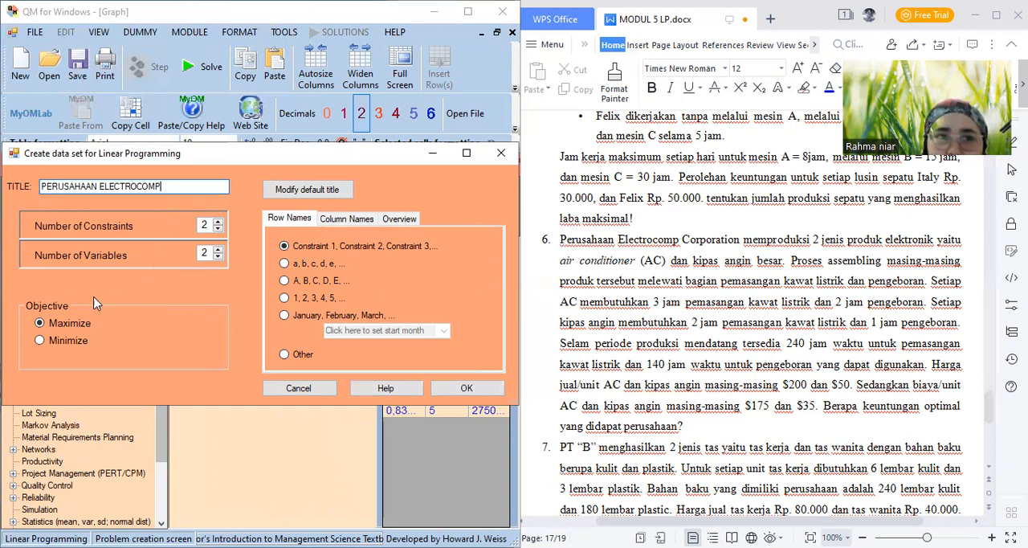
pyautogui.click(470, 389)
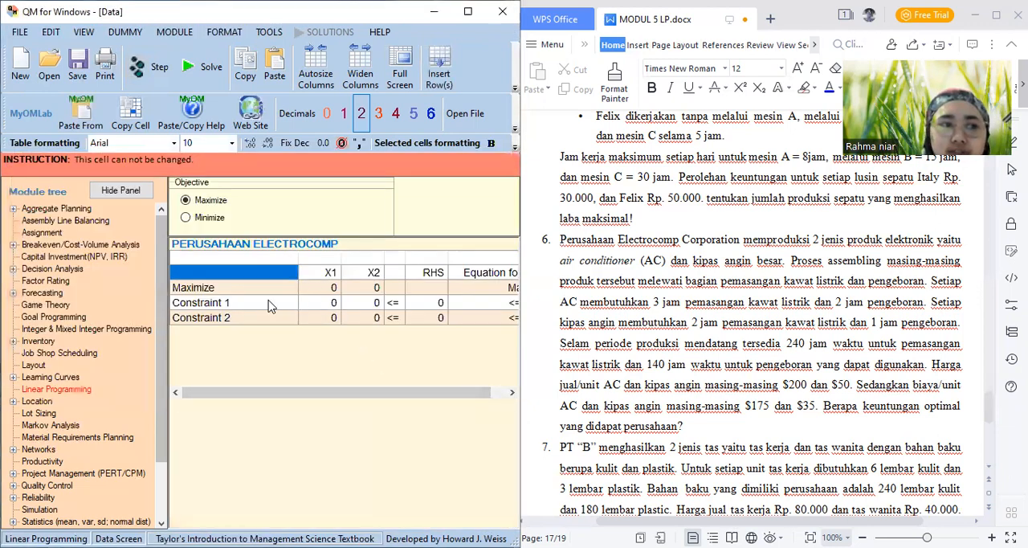
# Rename the two constraints PEMASANGAN KAWAT LISTRIK and PENGEBORAN
pyautogui.click(270, 305)
pyautogui.write('P')
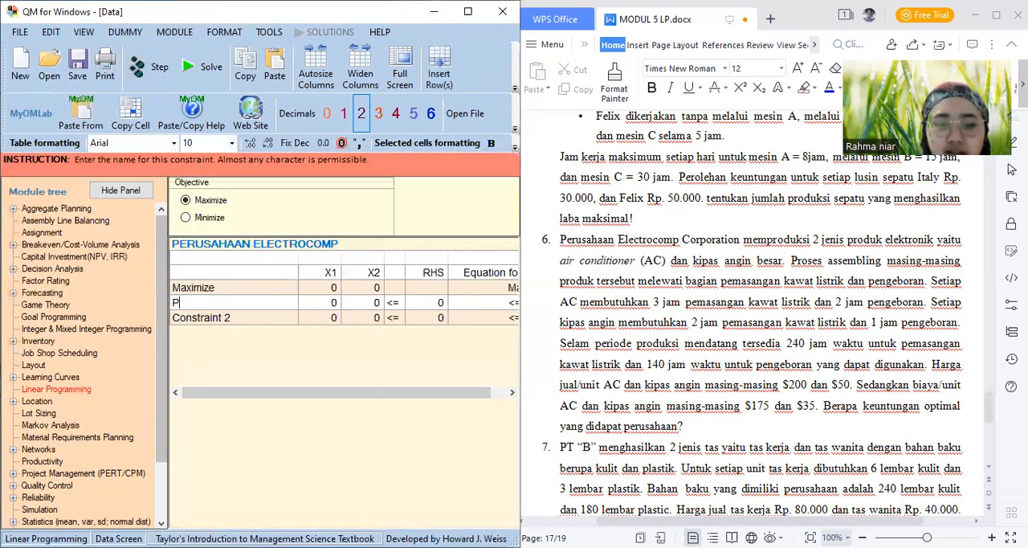
pyautogui.write('EMASANGAN')
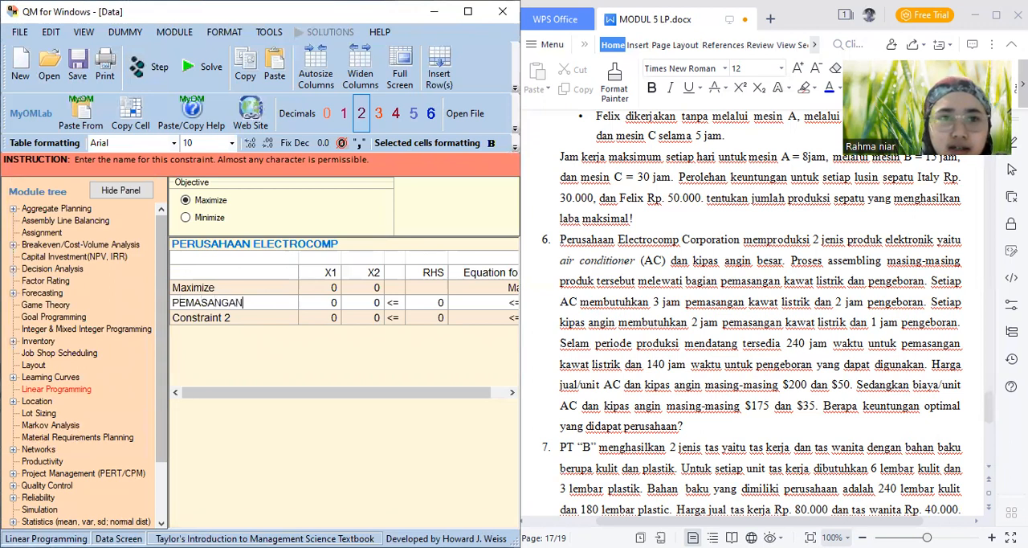
pyautogui.write(' KAWAT LISTRIK')
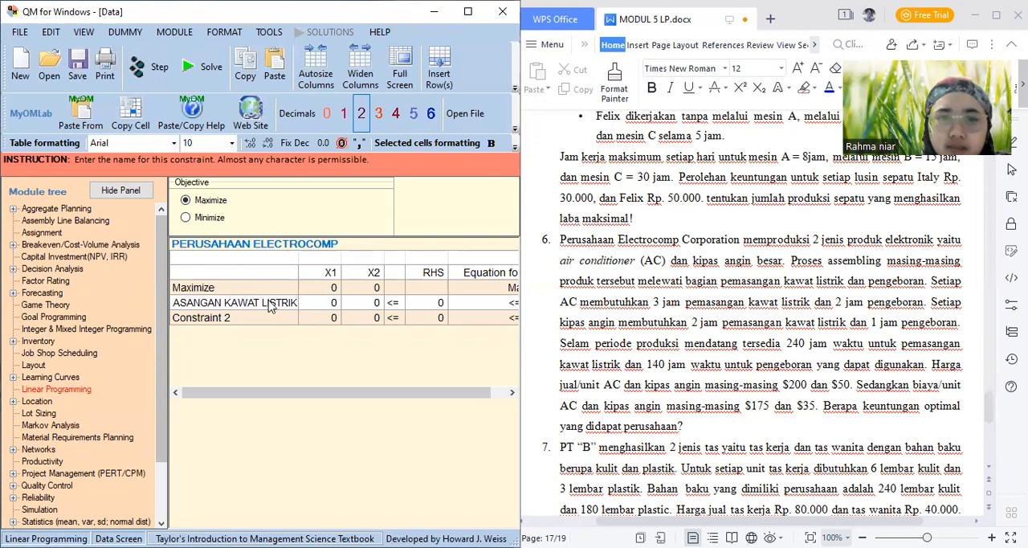
pyautogui.press('Return')
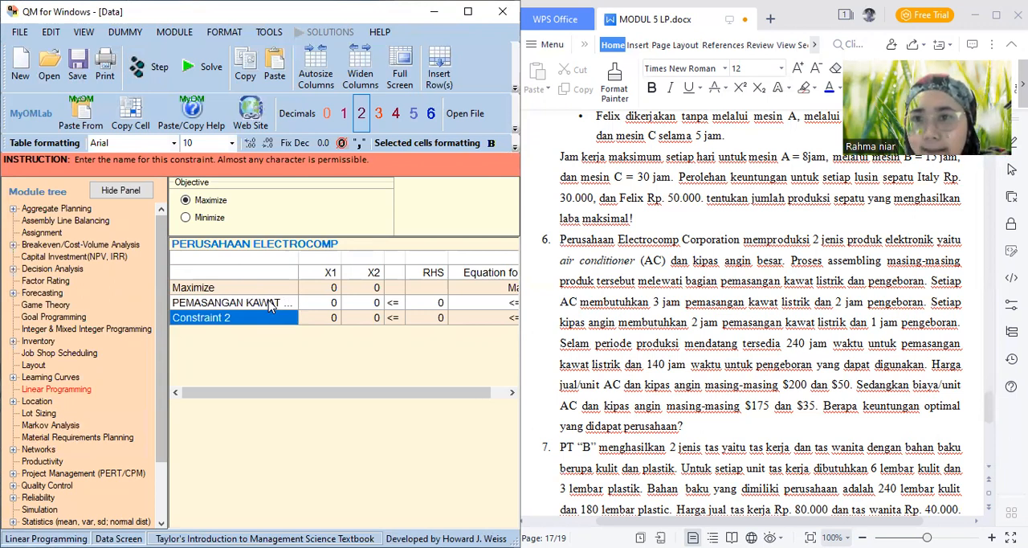
pyautogui.write('PE')
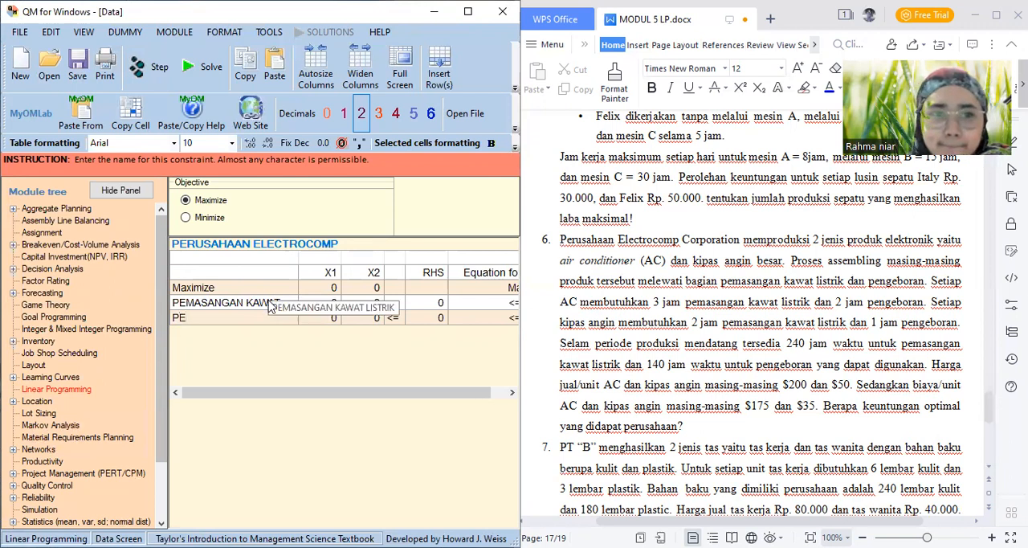
pyautogui.write('NGEBORAN')
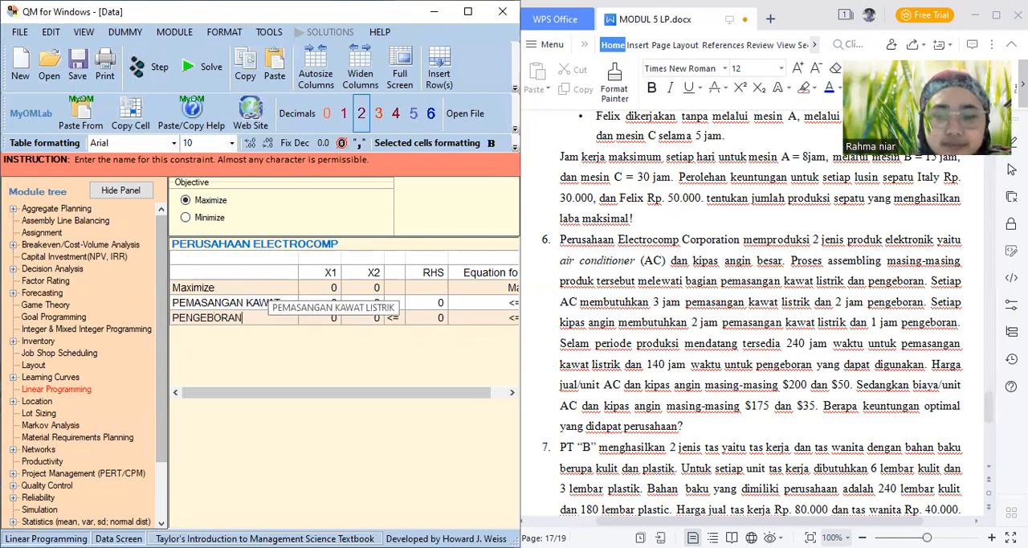
# Rename the variables X1 and X2 as AC and KIPAS ANGIN
pyautogui.press('Tab')
pyautogui.press('Up')
pyautogui.press('Up')
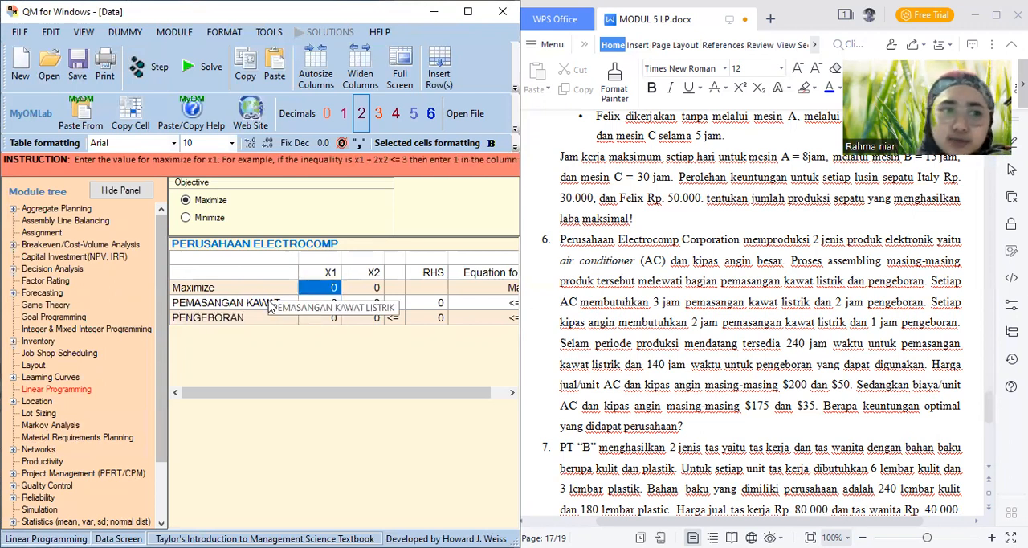
pyautogui.press('Up')
pyautogui.write('C')
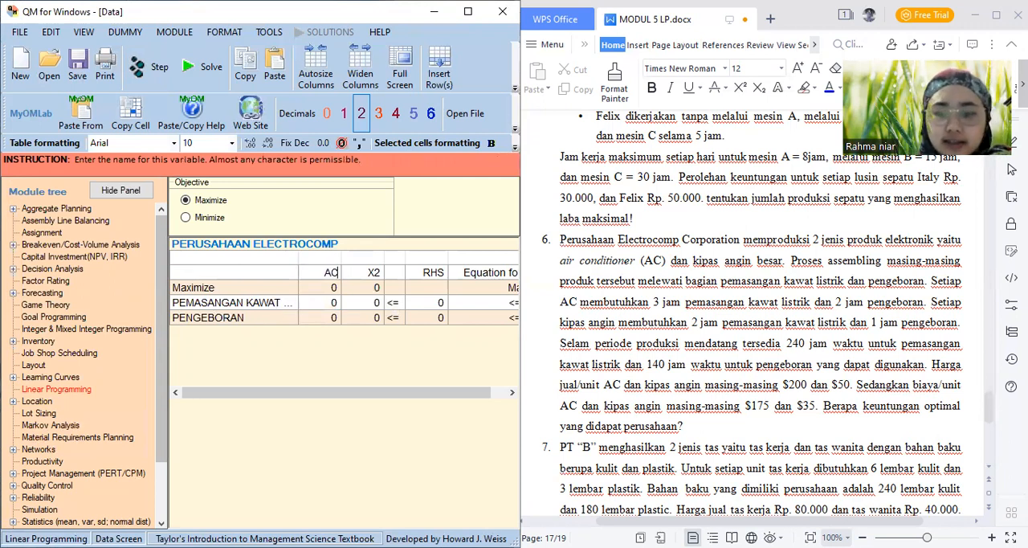
pyautogui.press('Tab')
pyautogui.write('KU')
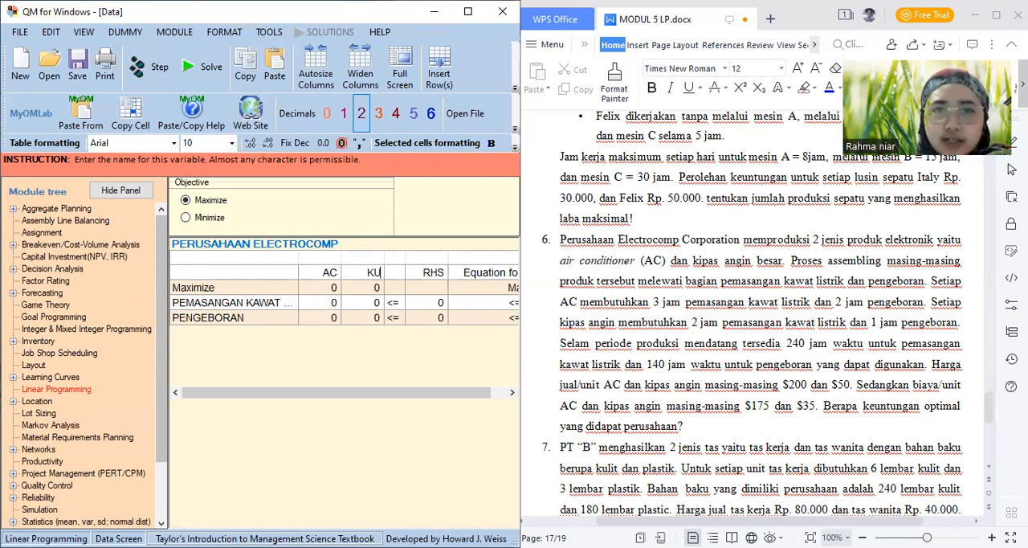
pyautogui.write('PAS ANGIN')
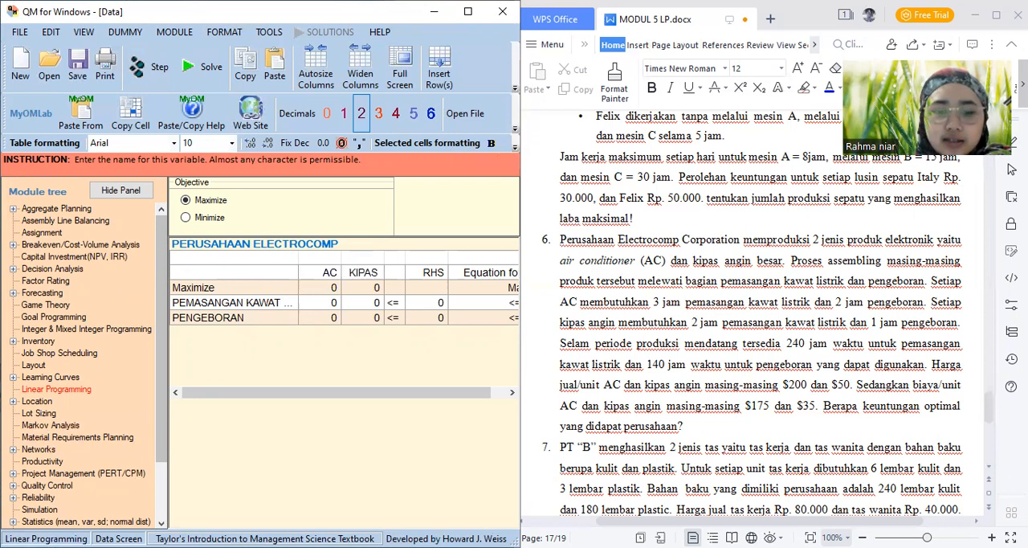
# Set the Maximize objective coefficients to 25 for AC and 15 for KIPAS ANGIN
pyautogui.press('Return')
pyautogui.press('Left')
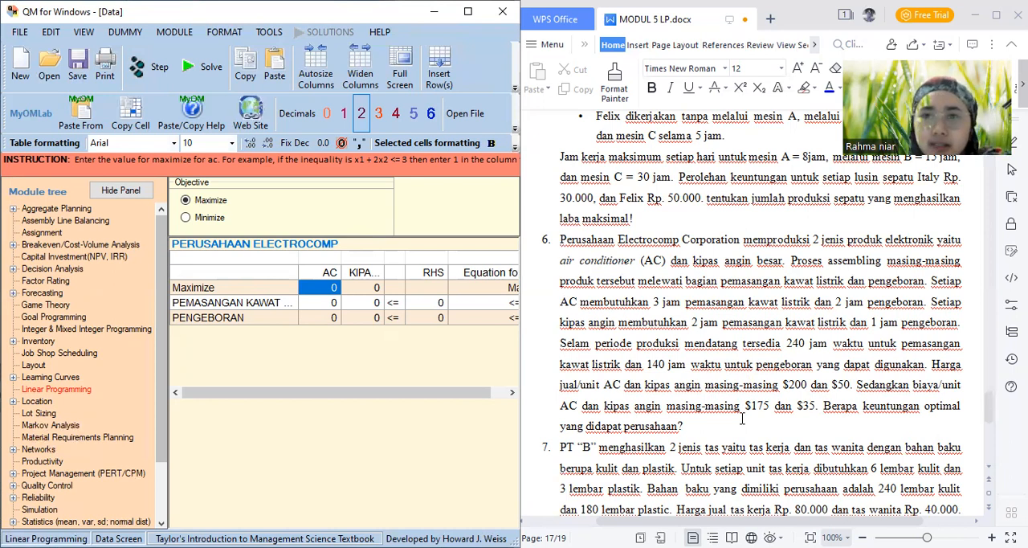
pyautogui.write('25')
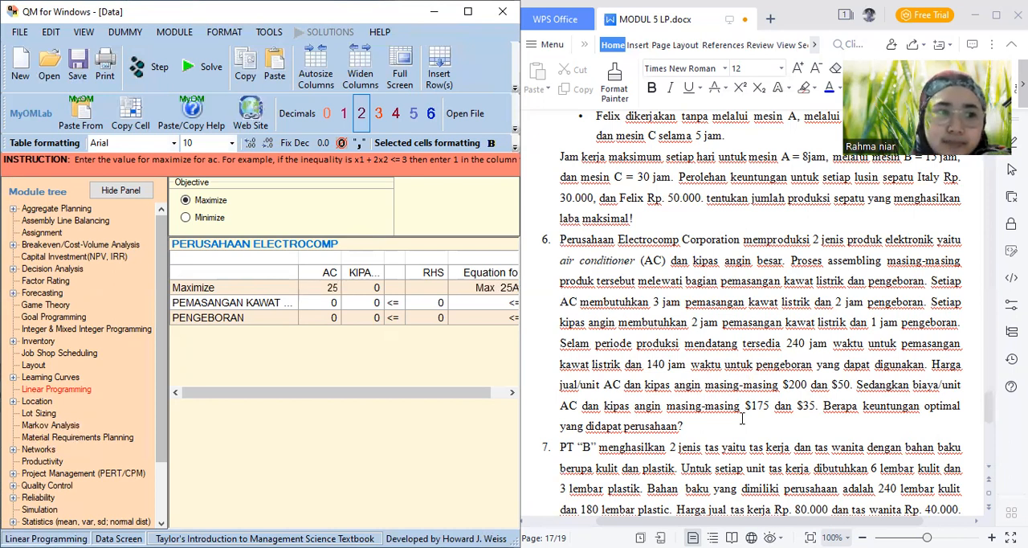
pyautogui.press('Tab')
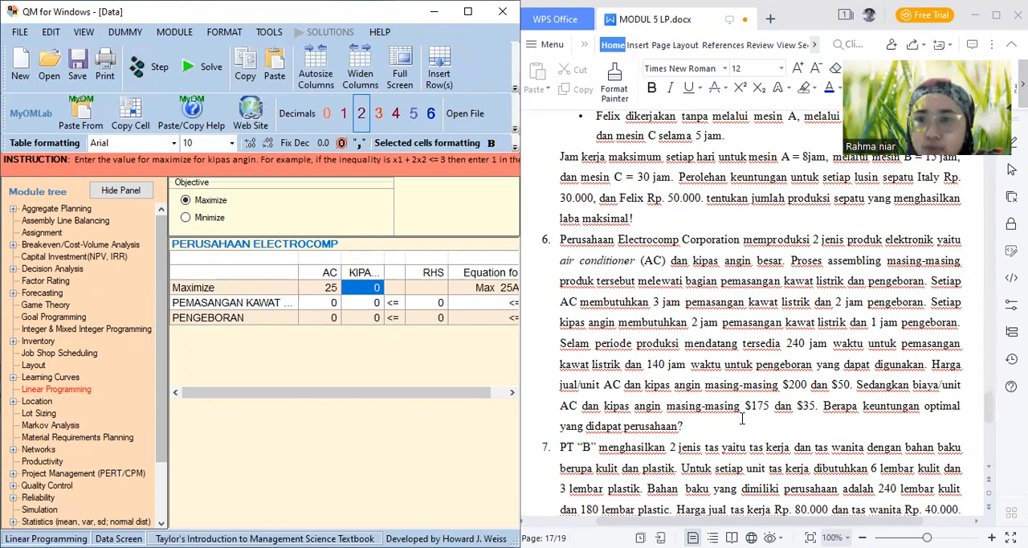
pyautogui.write('15')
pyautogui.press('Tab')
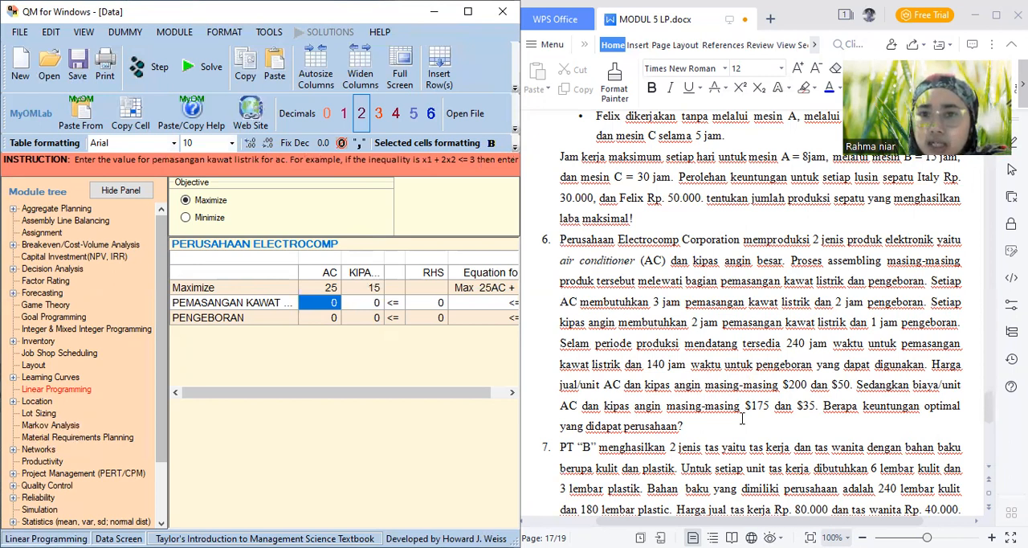
# Enter the constraint coefficients: 3 AC and 2 KIPAS ANGIN for PEMASANGAN KAWAT LISTRIK, 2 AC and 1 KIPAS ANGIN for PENGEBORAN
pyautogui.write('3')
pyautogui.press('Return')
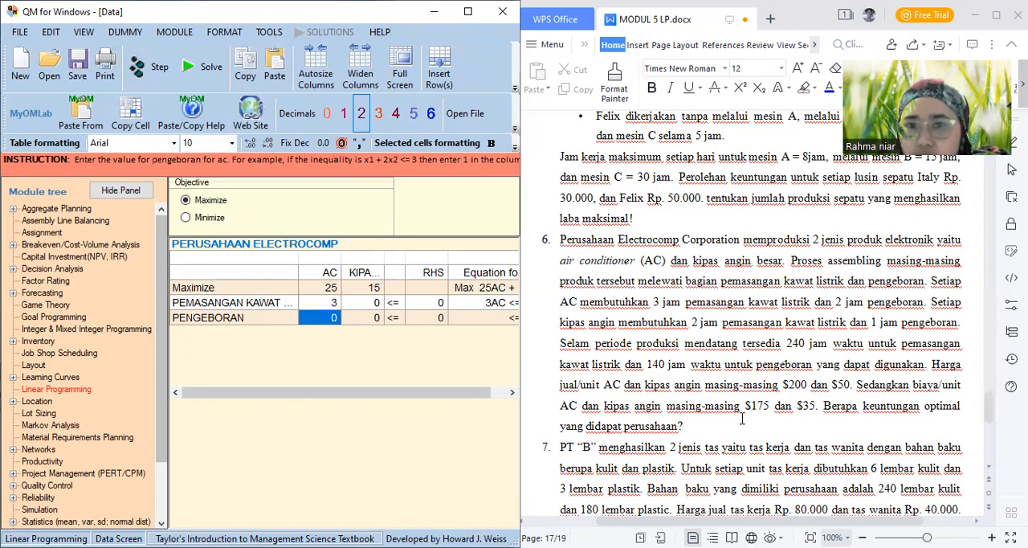
pyautogui.write('2')
pyautogui.press('Right')
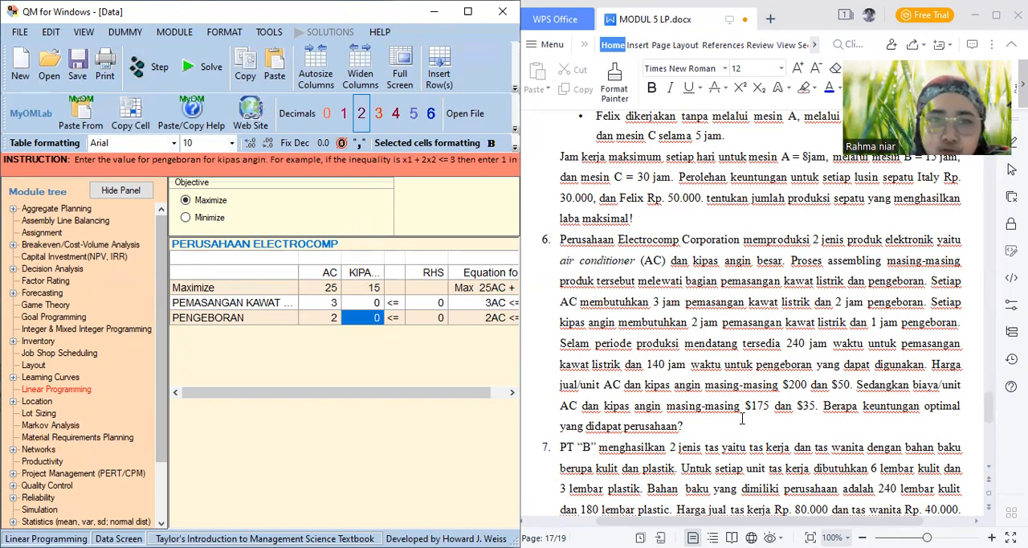
pyautogui.press('Up')
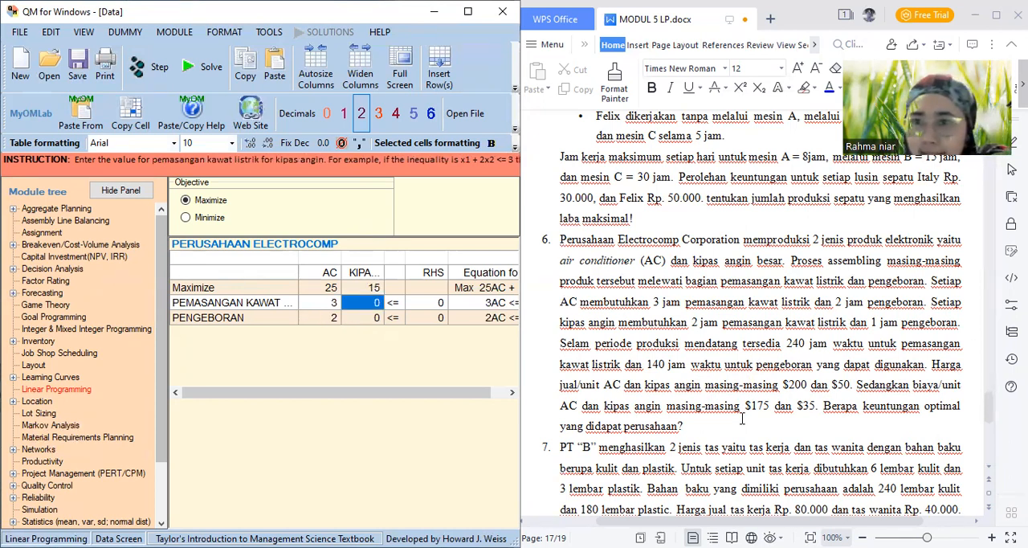
pyautogui.write('2')
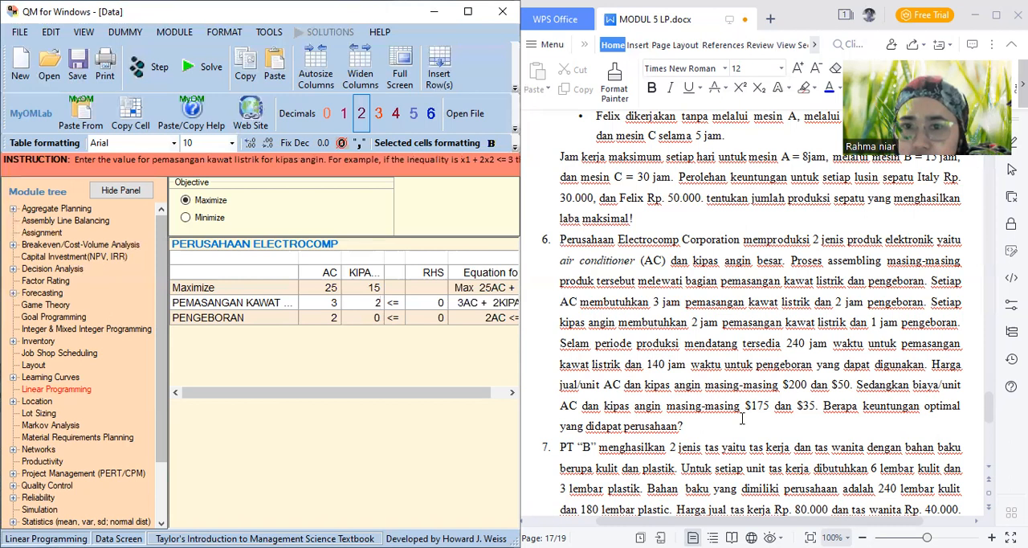
pyautogui.press('Return')
pyautogui.write('1')
# Set the RHS to 240 for PEMASANGAN KAWAT LISTRIK and 140 for PENGEBORAN, and solve the problem
pyautogui.press('Return')
pyautogui.press('Return')
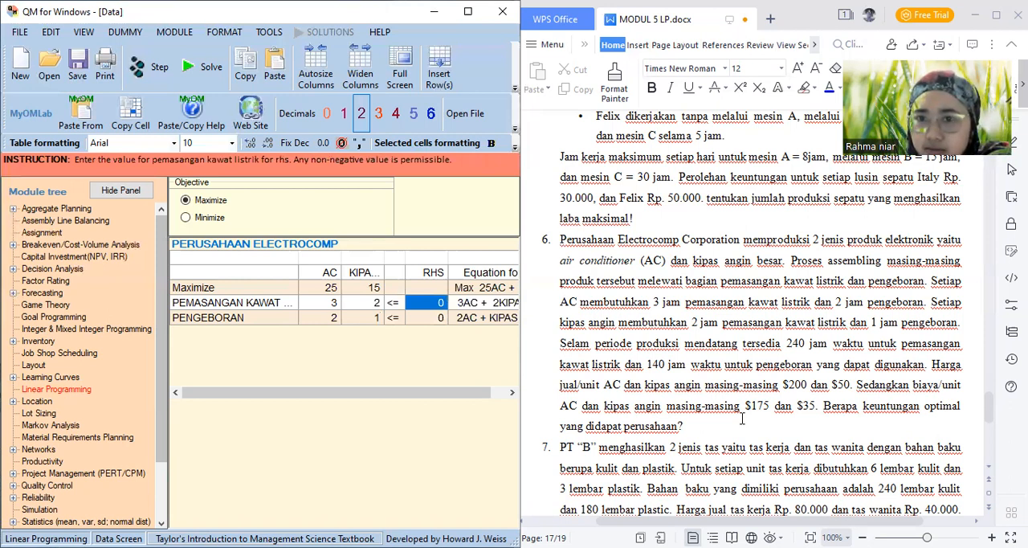
pyautogui.write('240')
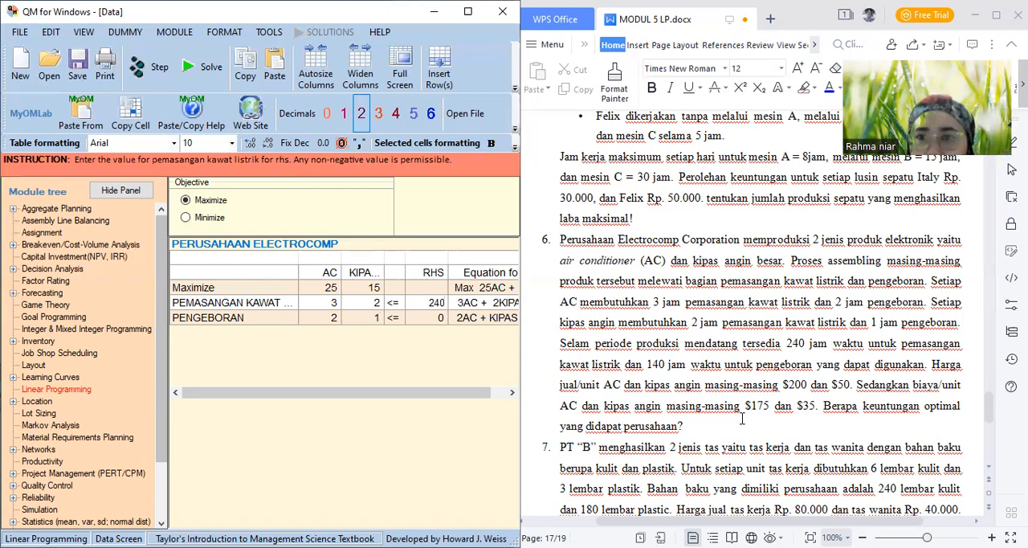
pyautogui.press('Return')
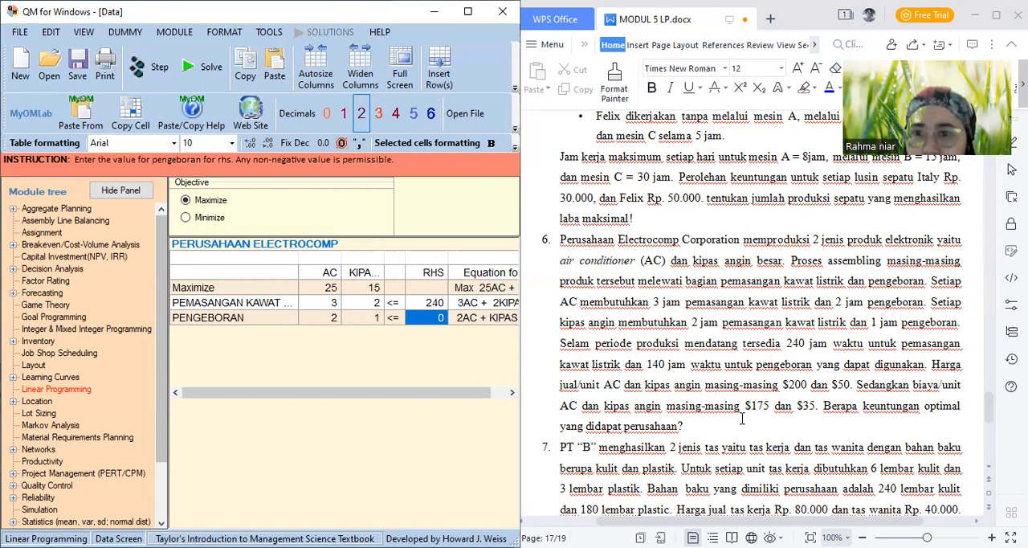
pyautogui.write('140')
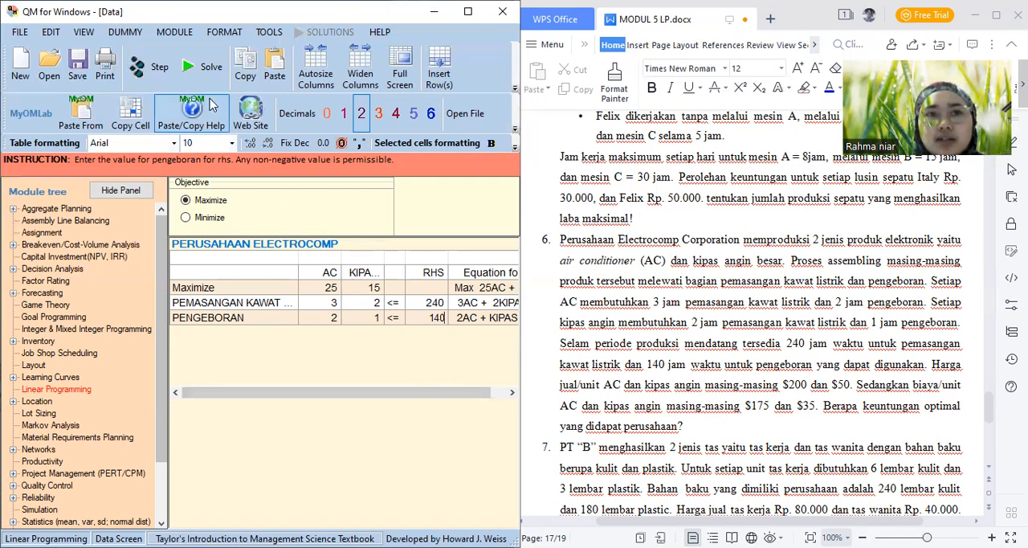
pyautogui.click(203, 74)
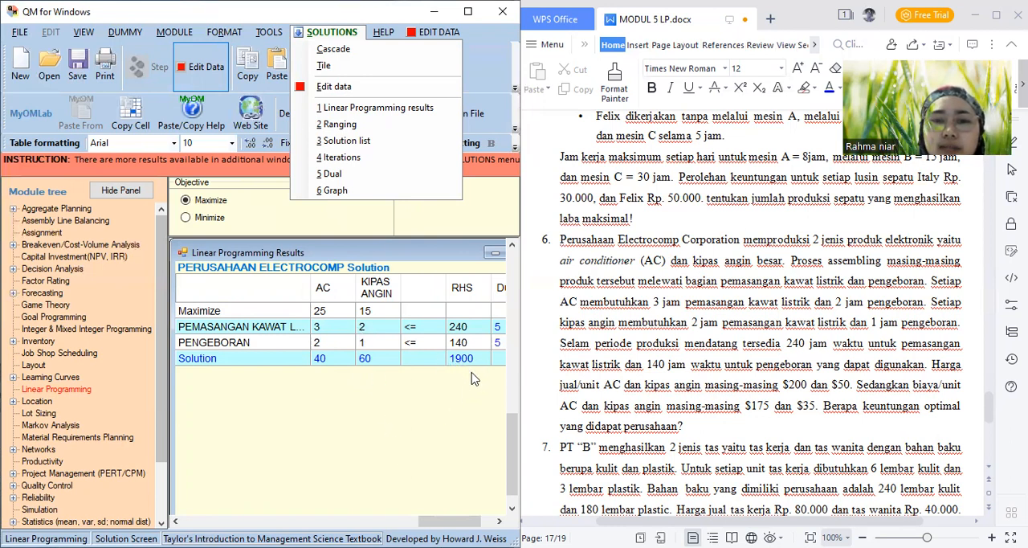
# Examine the Ranging table with its lower and upper bounds, and open the Solution list
pyautogui.click(349, 126)
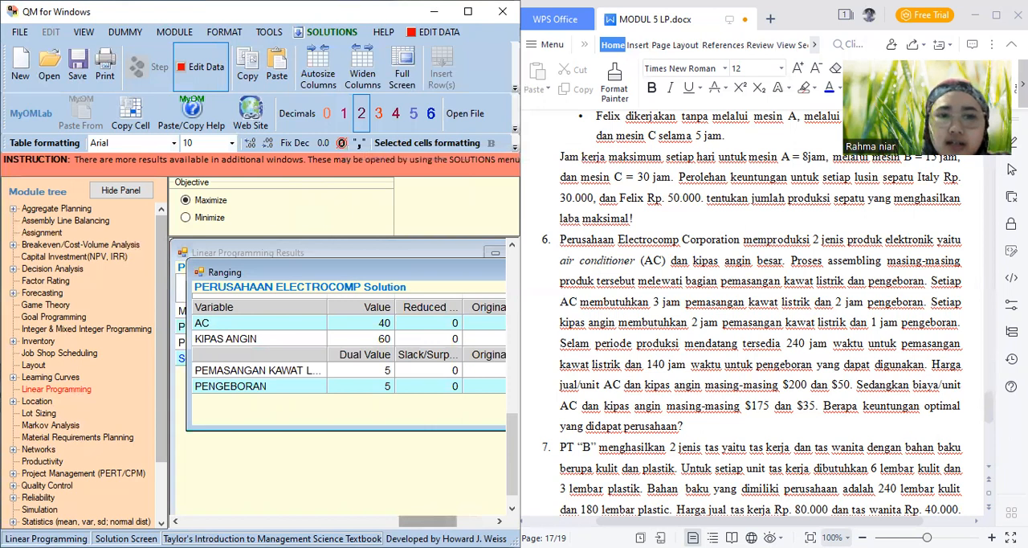
pyautogui.moveTo(428, 522); pyautogui.dragTo(466, 522)
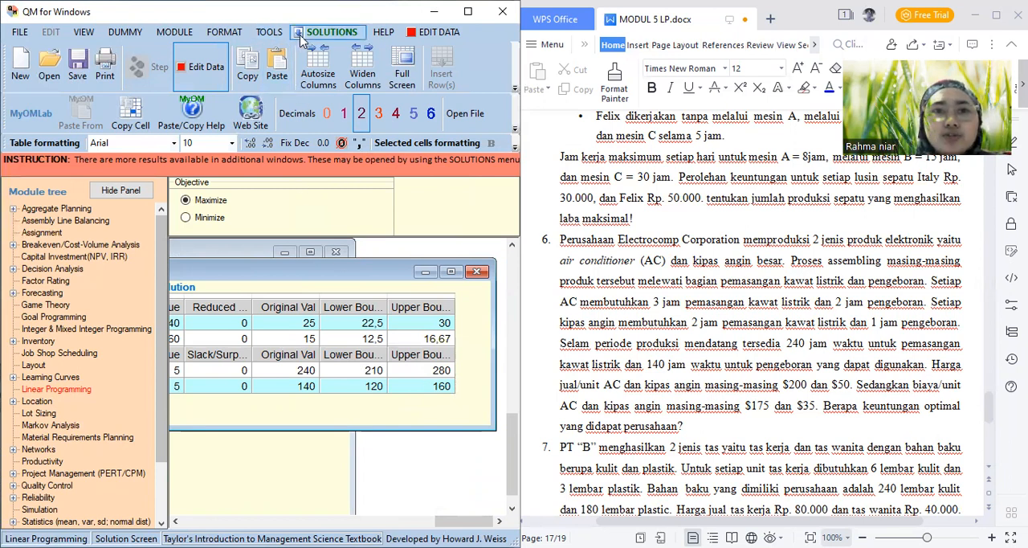
pyautogui.click(326, 32)
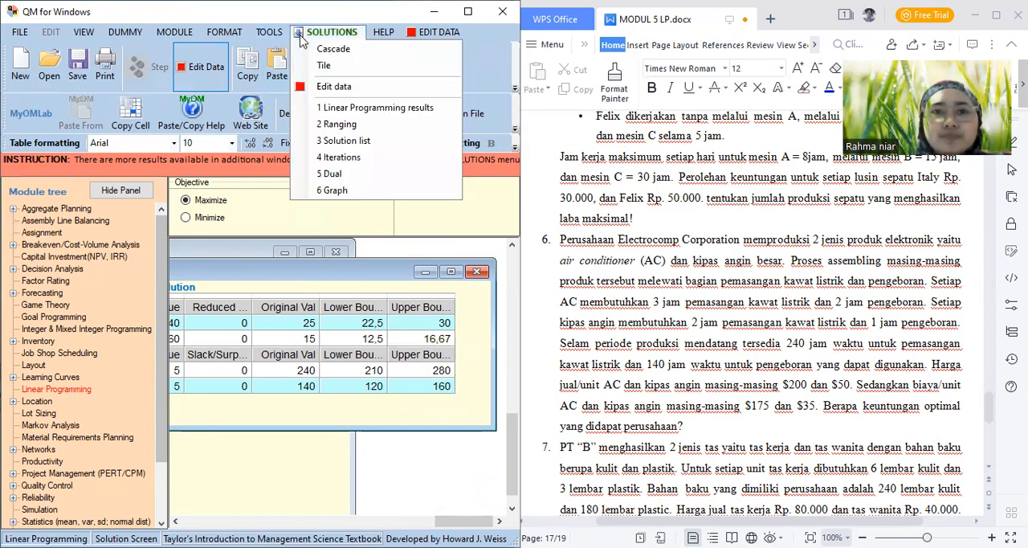
pyautogui.click(343, 140)
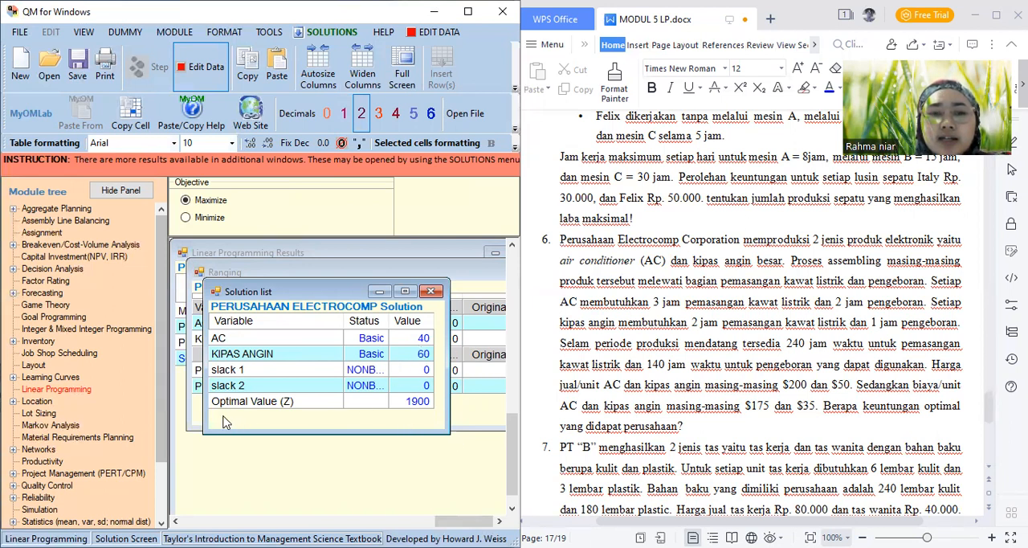
# Open the Iterations table of the solution and review all iterations across every column
pyautogui.click(325, 32)
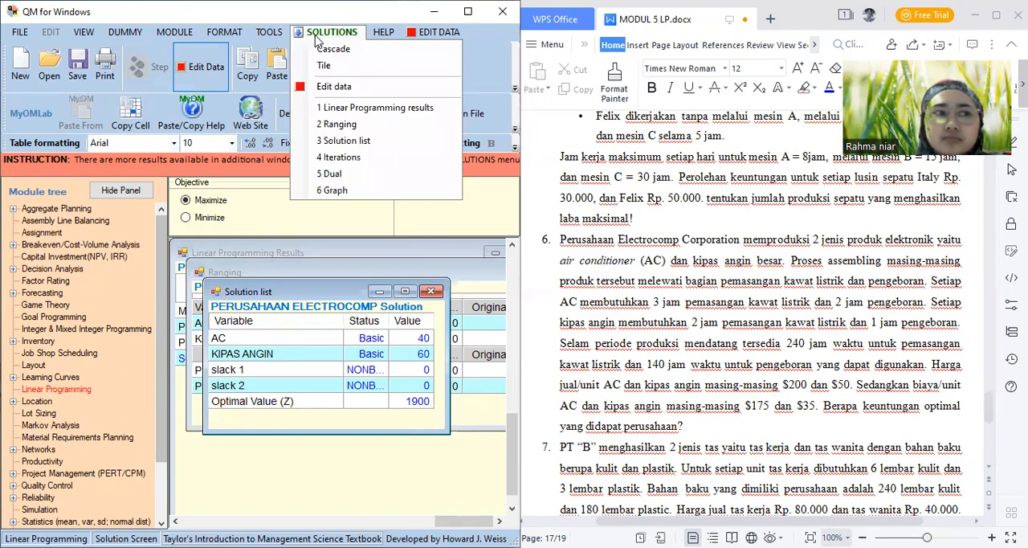
pyautogui.click(344, 158)
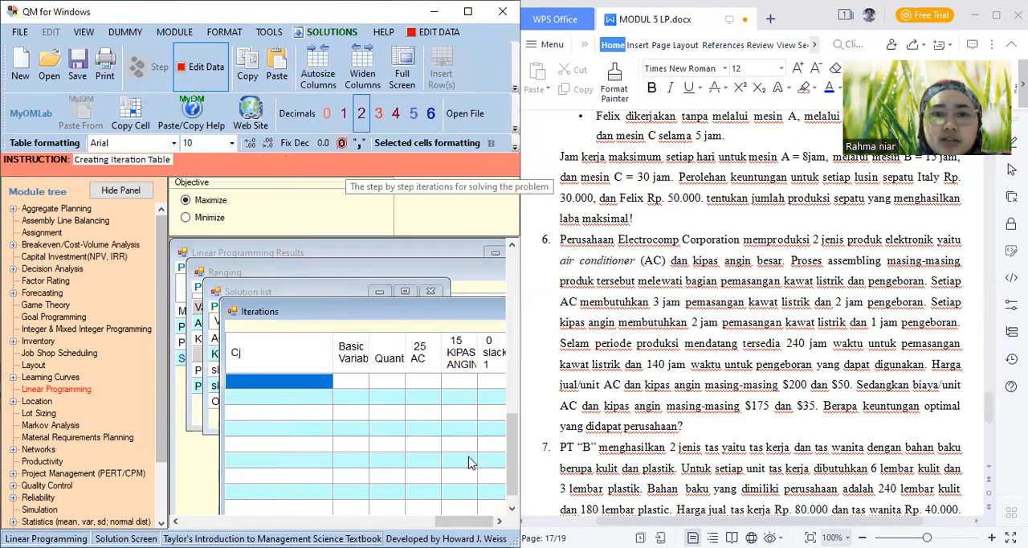
pyautogui.moveTo(516, 460); pyautogui.dragTo(515, 481)
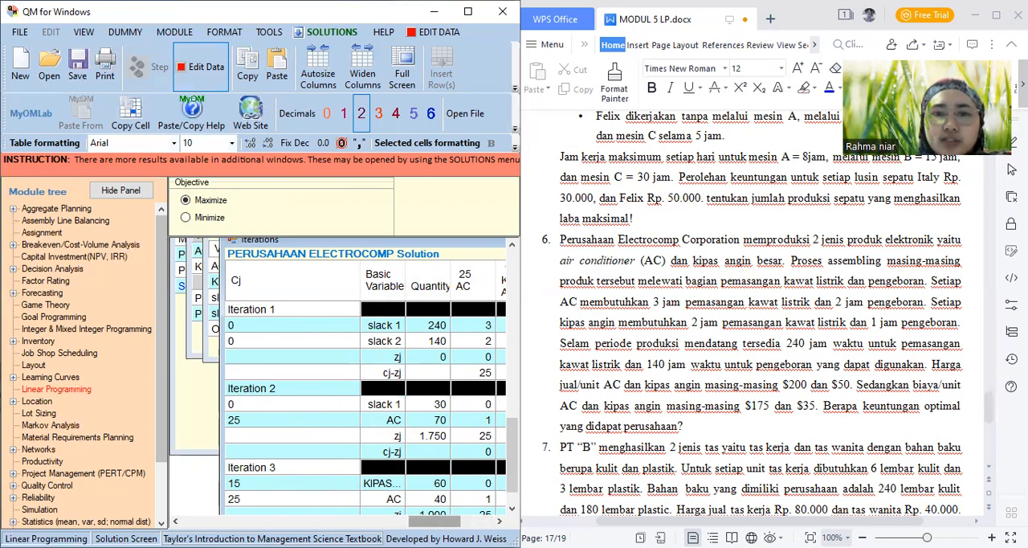
pyautogui.moveTo(435, 520); pyautogui.dragTo(454, 521)
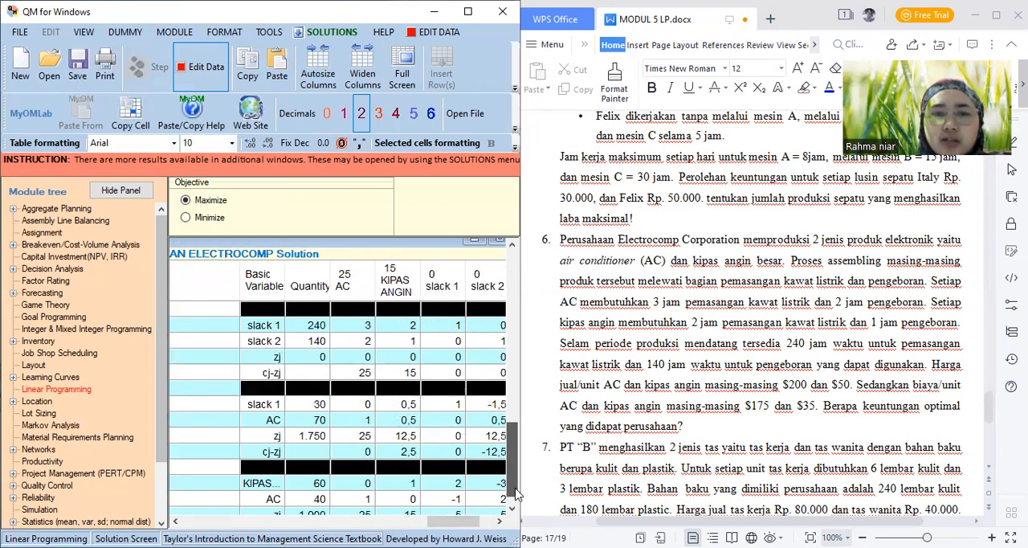
pyautogui.scroll(-2, 515, 505)
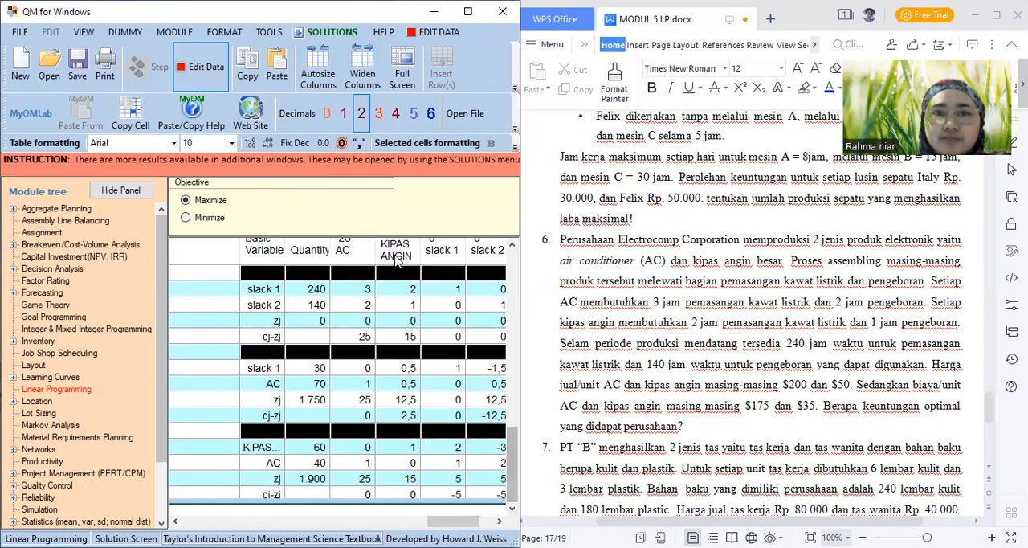
# Review the Dual form of the problem in full and display the solution Graph
pyautogui.click(299, 31)
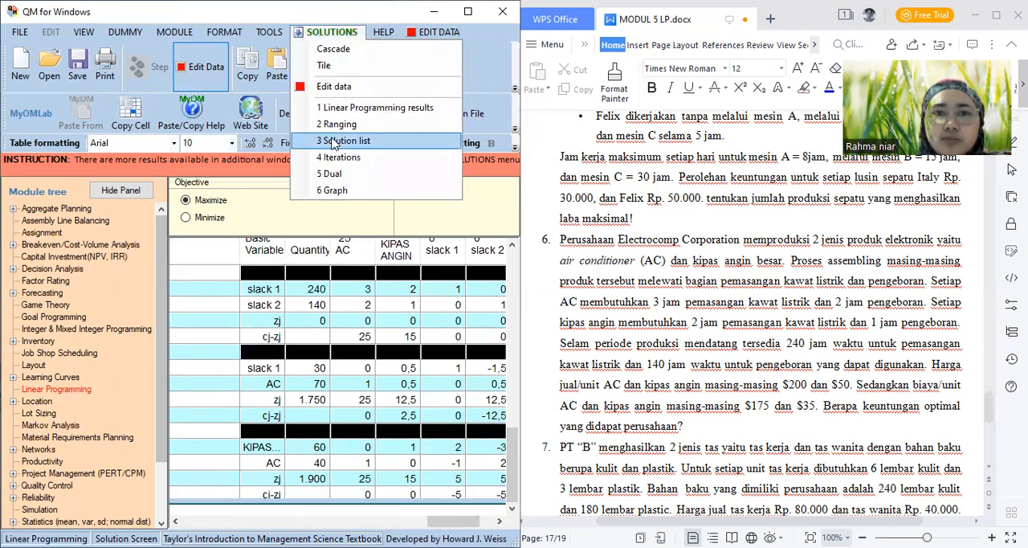
pyautogui.click(331, 175)
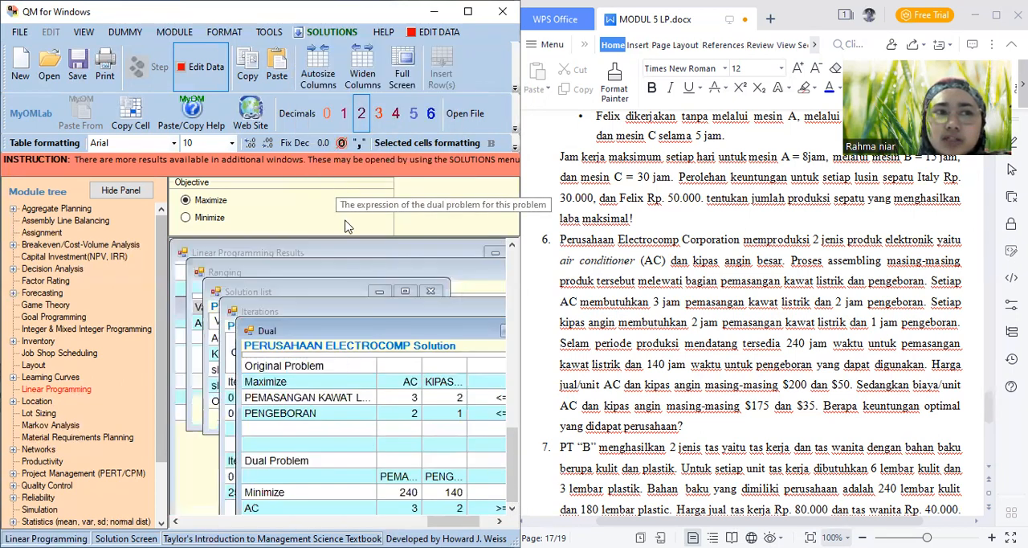
pyautogui.moveTo(512, 451); pyautogui.dragTo(512, 472)
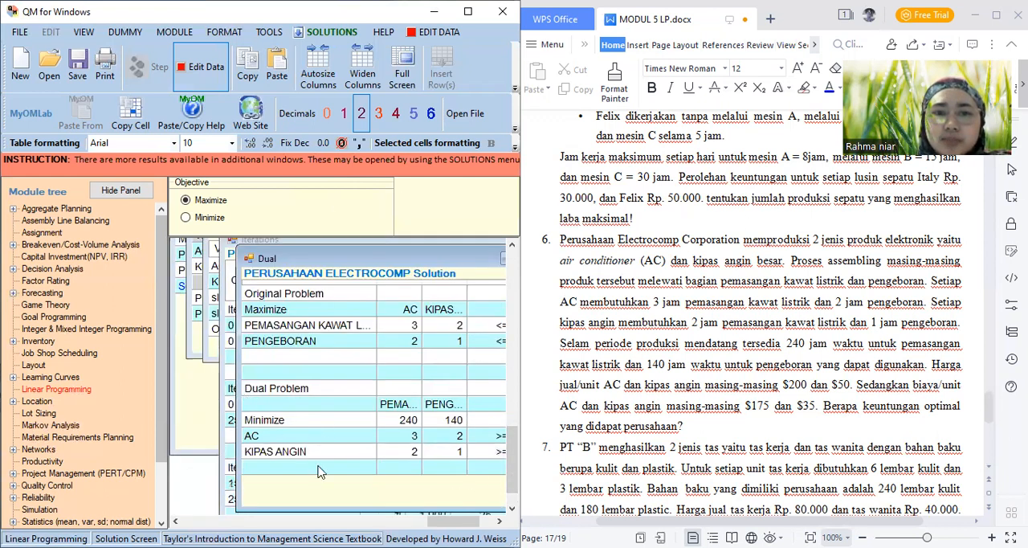
pyautogui.moveTo(438, 520)
pyautogui.mouseDown()
pyautogui.moveTo(469, 521)
pyautogui.moveTo(401, 521)
pyautogui.moveTo(454, 523)
pyautogui.mouseUp()
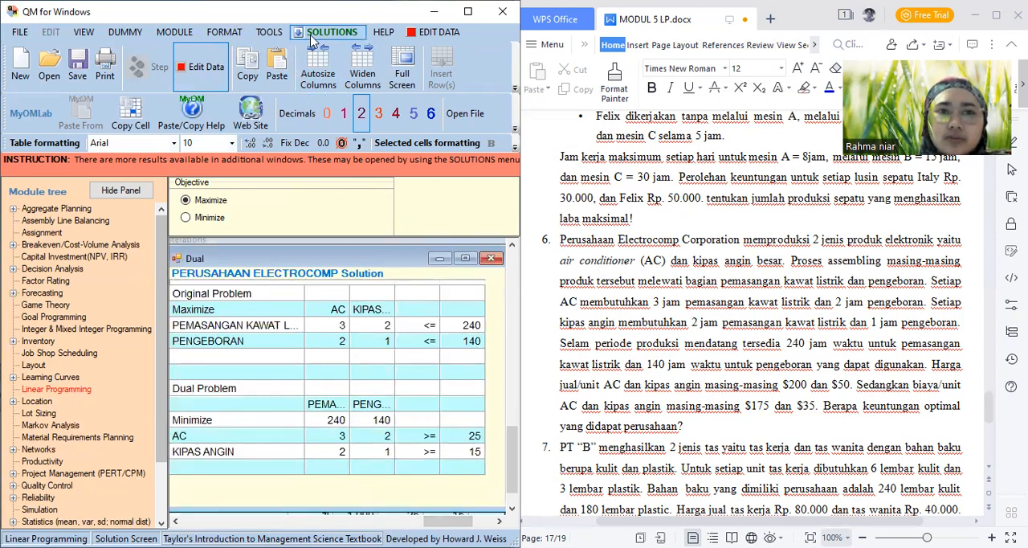
pyautogui.click(313, 36)
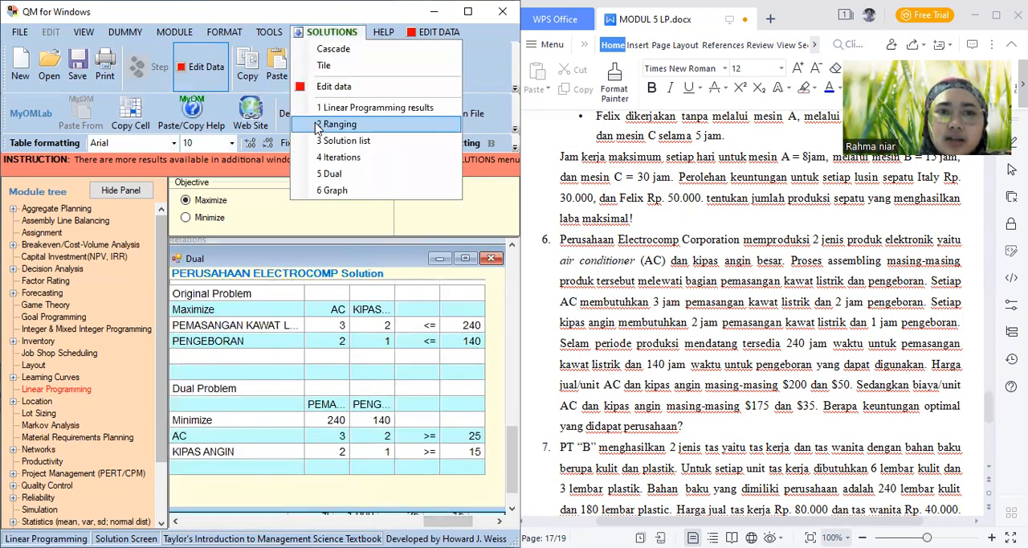
pyautogui.click(332, 191)
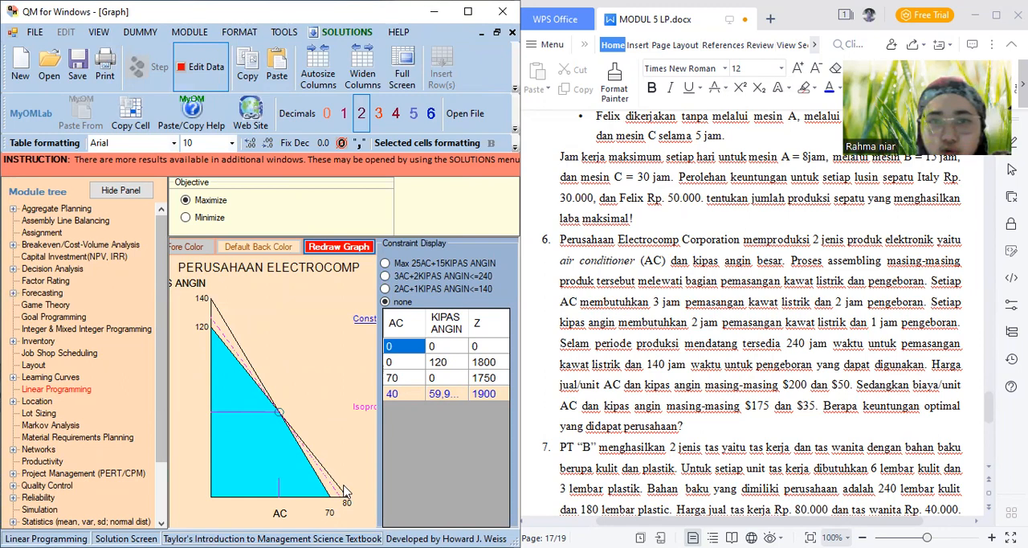
# Save the solved problem as MODUL LP 6 in the Aplikom Ekonomi 03 folder
pyautogui.click(78, 68)
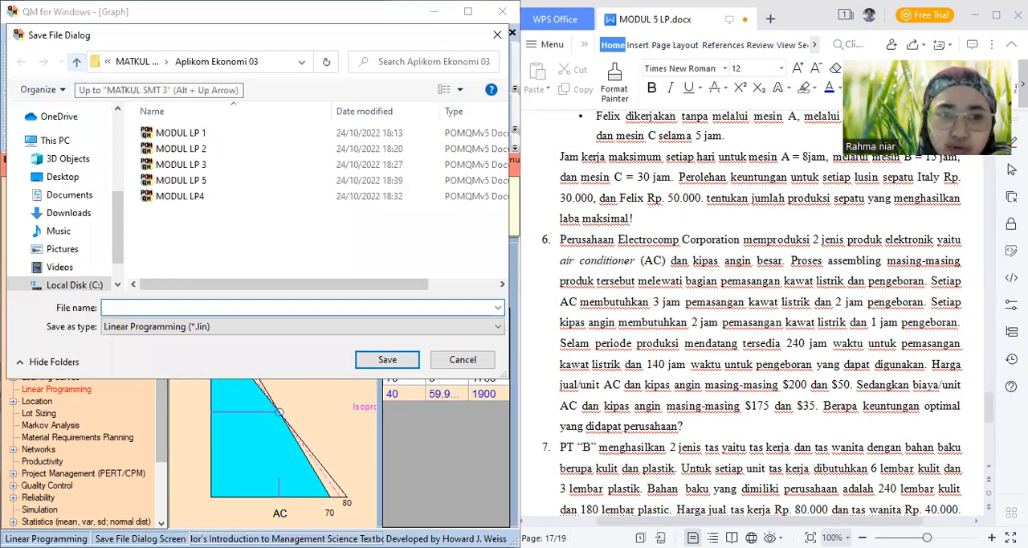
pyautogui.write('MODUL L')
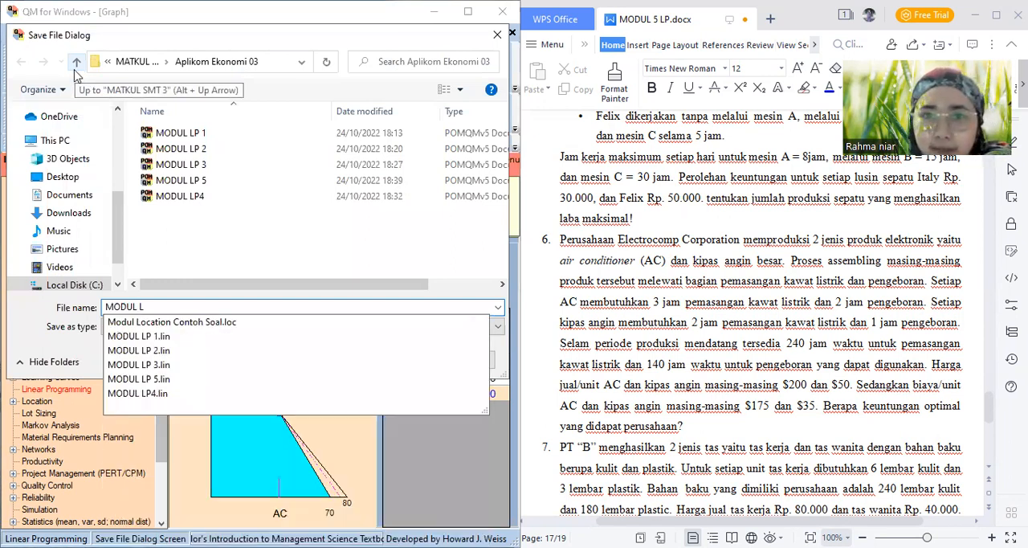
pyautogui.write('P')
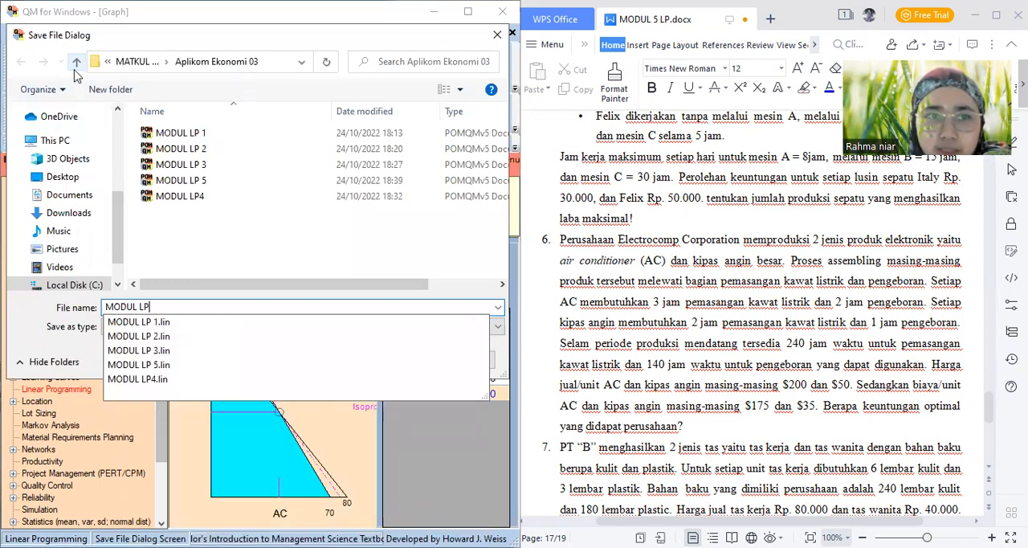
pyautogui.write(' 6')
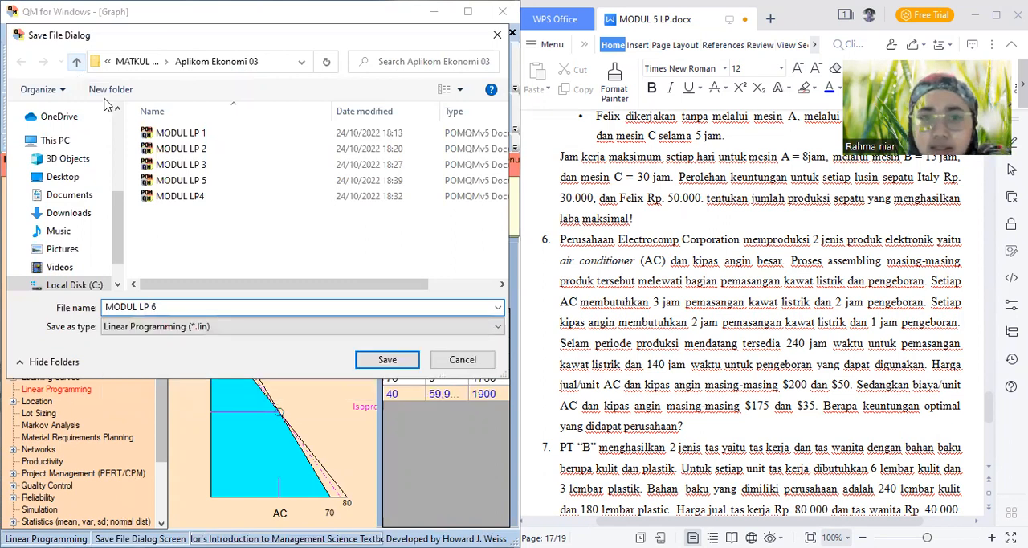
pyautogui.click(386, 358)
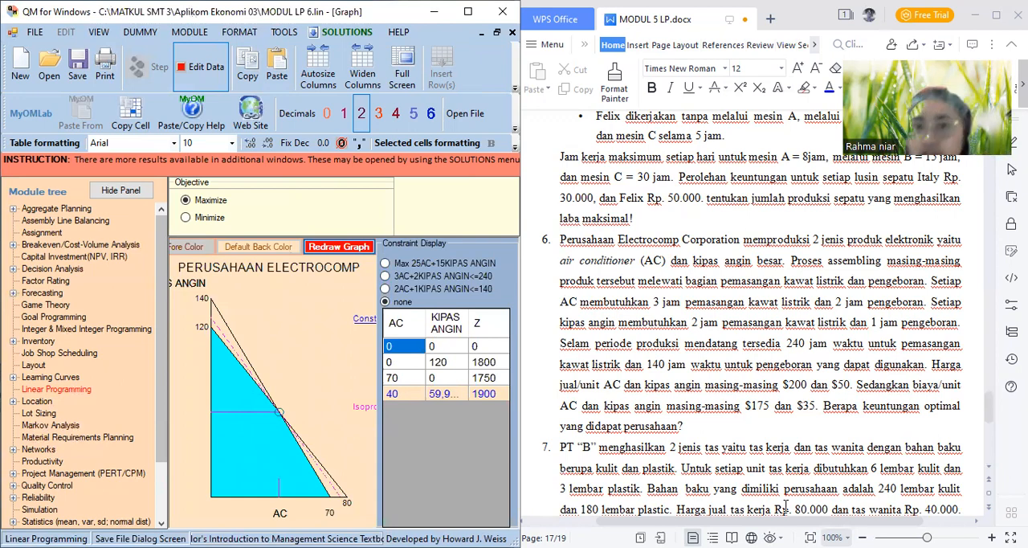
# Bring problem 7 of the module document into view and load the Linear Programming module again
pyautogui.click(988, 474)
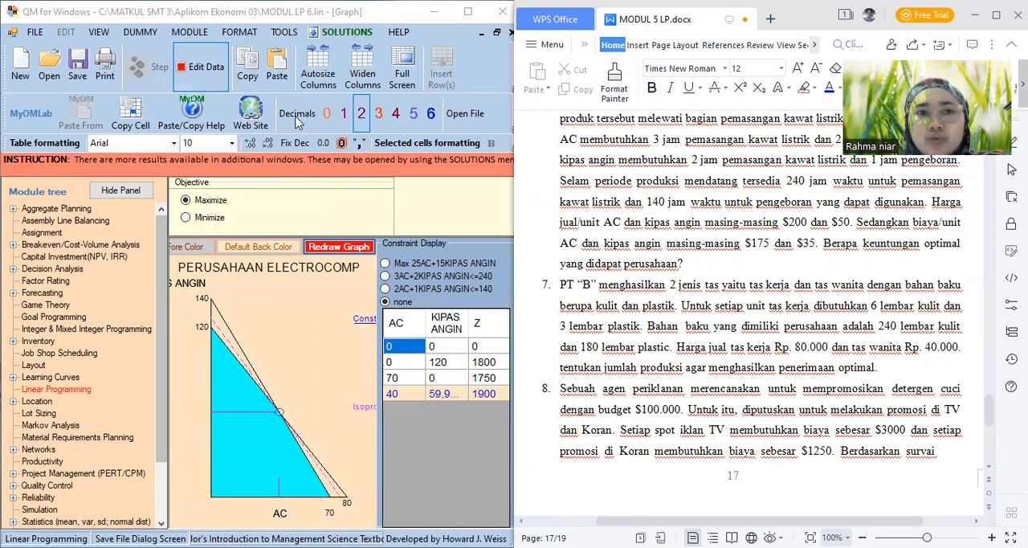
pyautogui.click(189, 38)
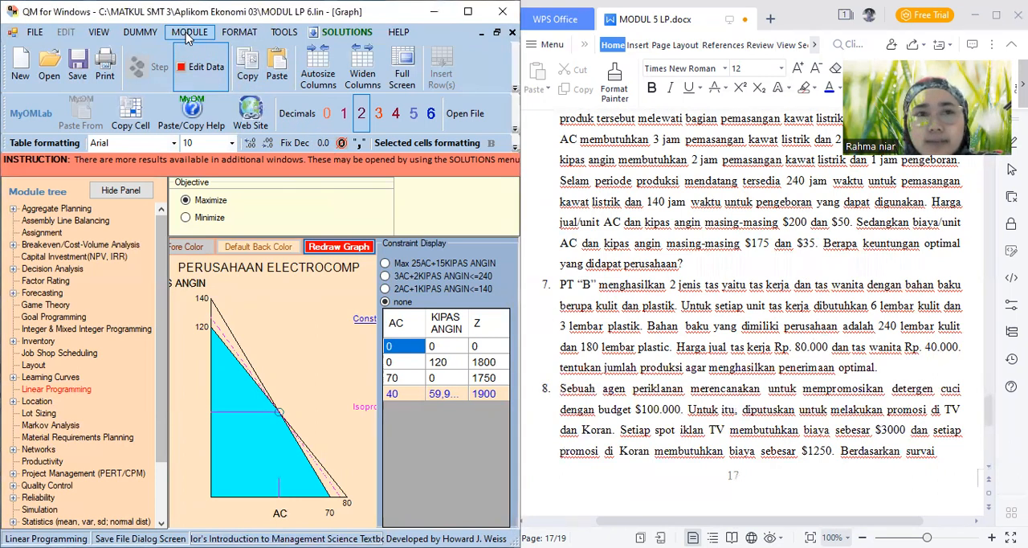
pyautogui.click(189, 36)
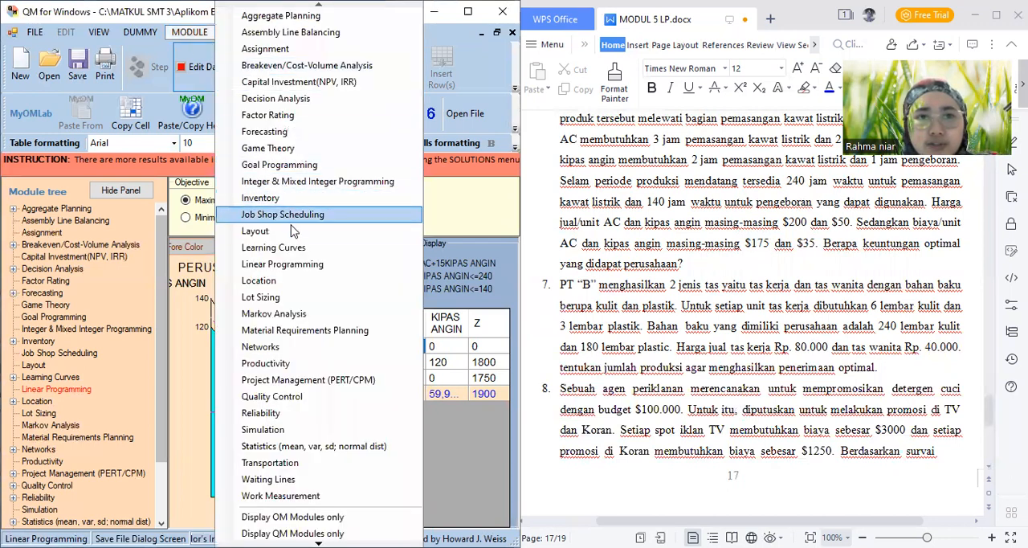
pyautogui.click(283, 265)
# Create a new maximization data set titled PT B with 2 constraints and 2 variables
pyautogui.click(35, 32)
pyautogui.moveTo(140, 32)
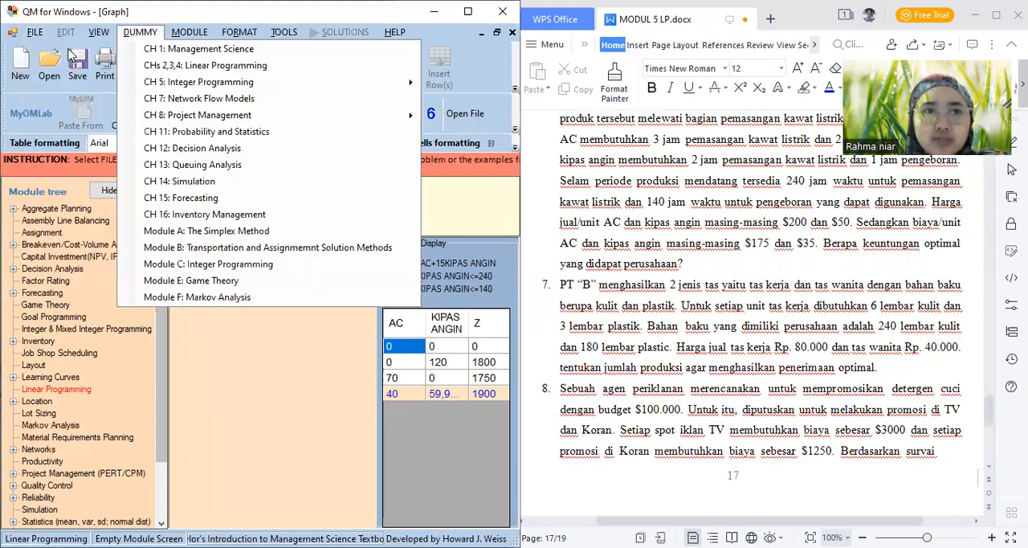
pyautogui.moveTo(35, 37)
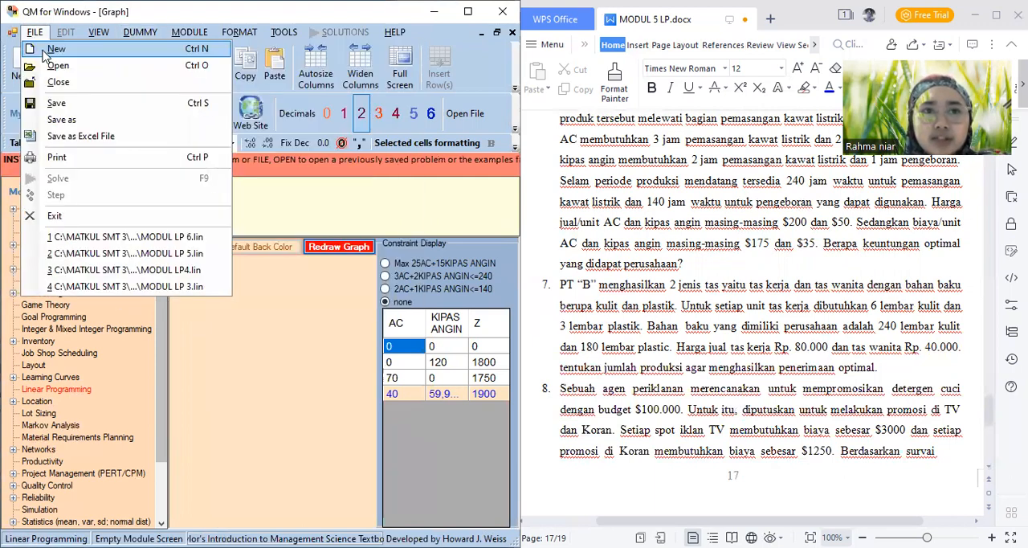
pyautogui.click(45, 52)
pyautogui.click(155, 185)
pyautogui.press('BackSpace')
pyautogui.press('BackSpace')
pyautogui.press('BackSpace')
pyautogui.press('BackSpace')
pyautogui.press('BackSpace')
pyautogui.press('BackSpace')
pyautogui.press('BackSpace')
pyautogui.press('BackSpace')
pyautogui.press('BackSpace')
pyautogui.write('PT B')
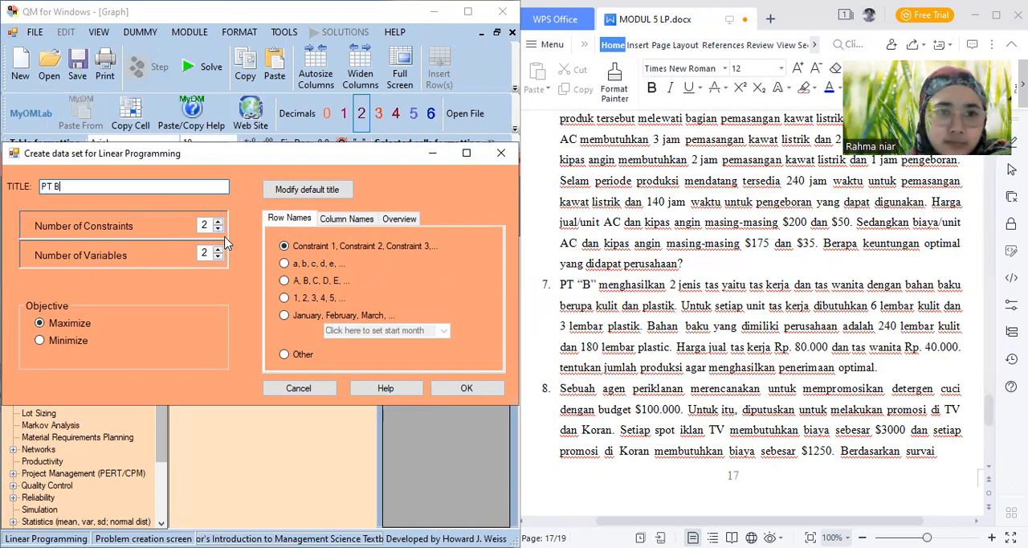
pyautogui.click(444, 388)
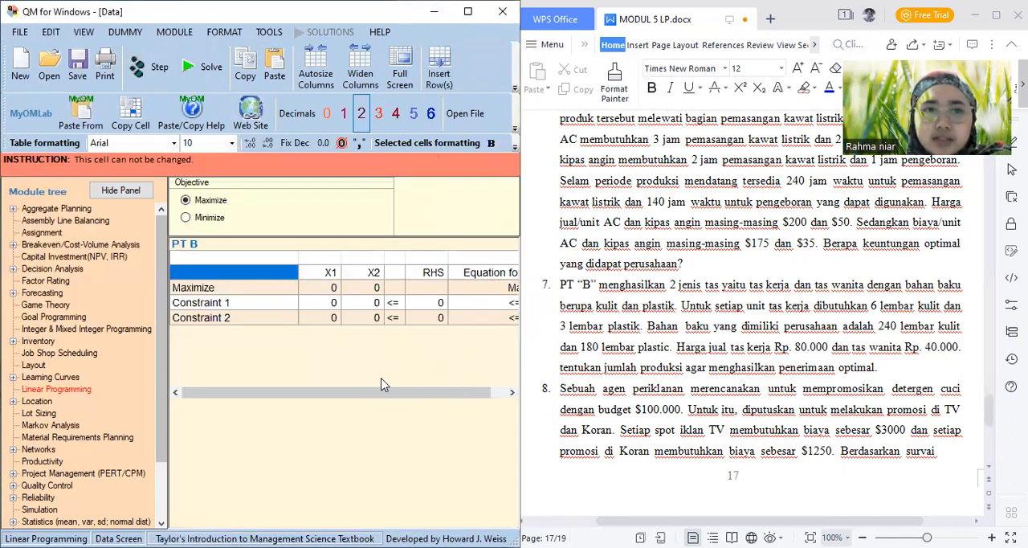
# Name the two constraint rows KULIT and PLASTIK
pyautogui.moveTo(327, 396)
pyautogui.mouseDown()
pyautogui.moveTo(384, 392)
pyautogui.moveTo(324, 395)
pyautogui.mouseUp()
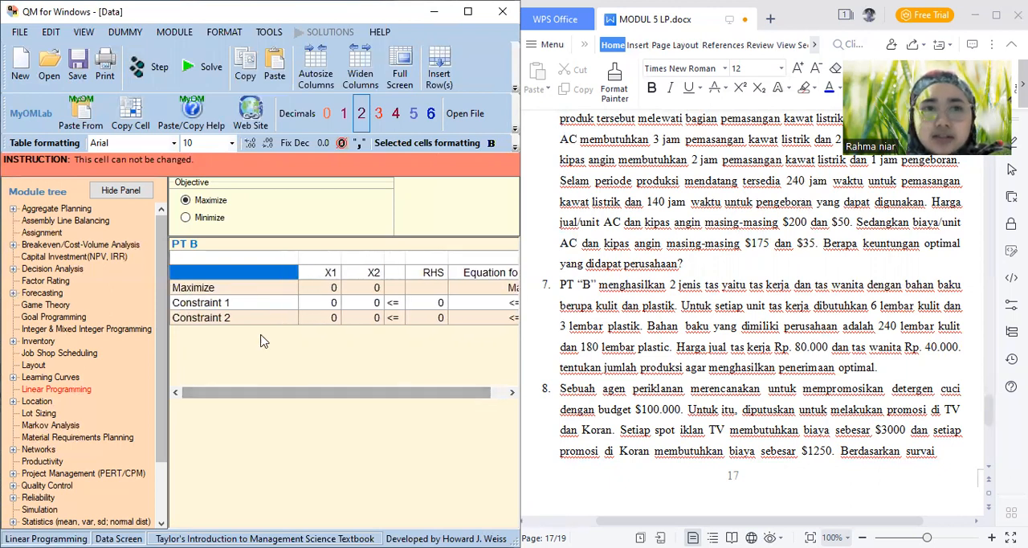
pyautogui.click(228, 307)
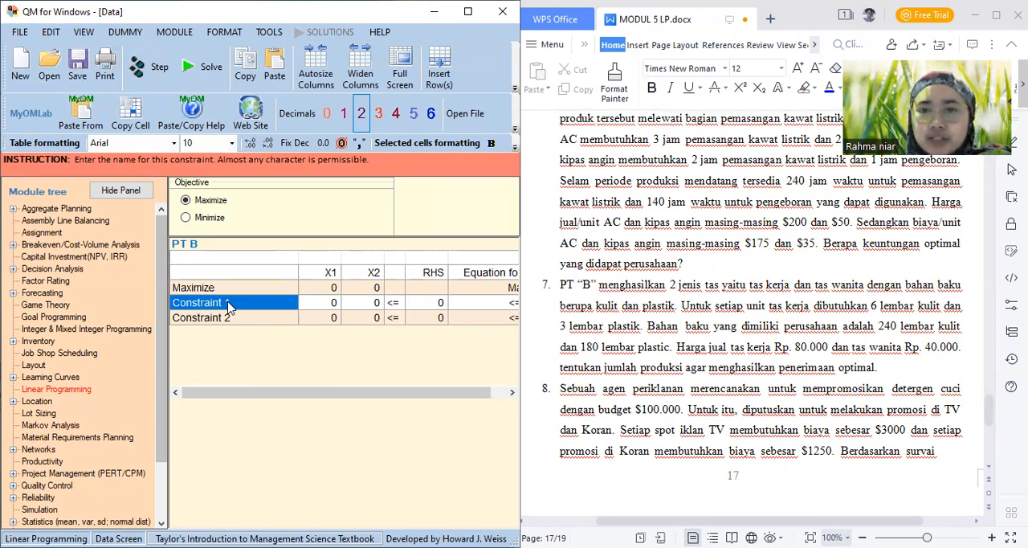
pyautogui.write('KULIT')
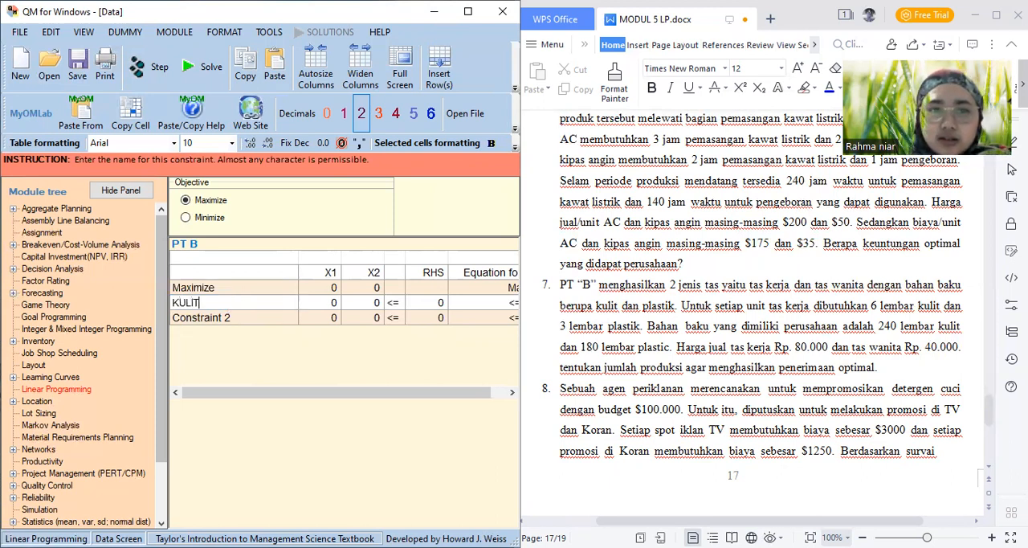
pyautogui.press('Return')
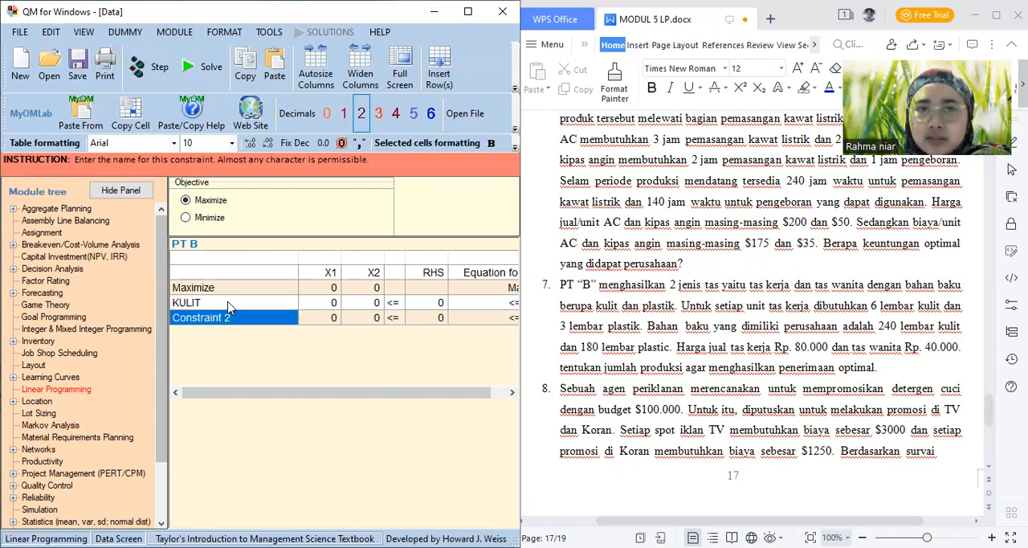
pyautogui.write('PLASTIK')
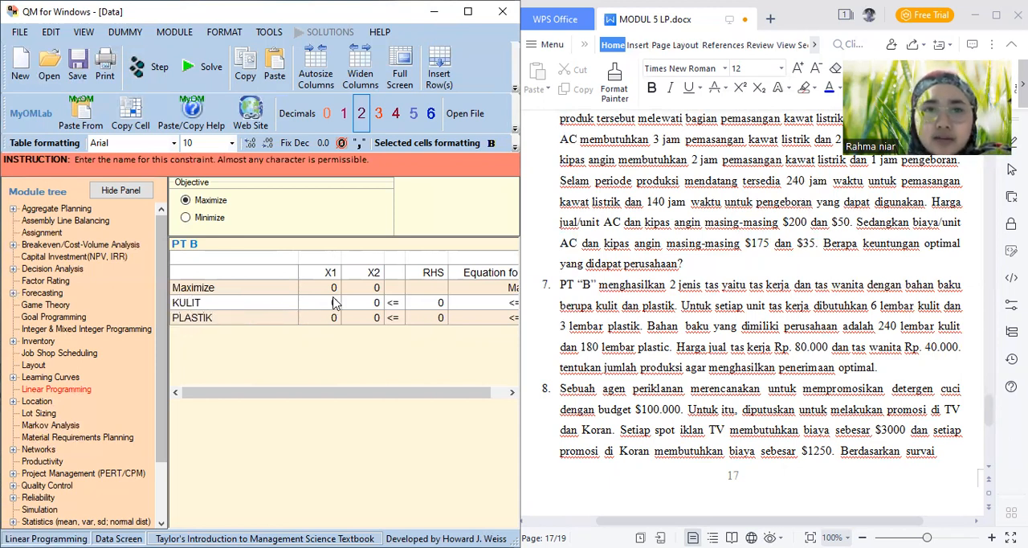
# Name the two variable columns TAS KERJA and TAS WANITA
pyautogui.click(332, 273)
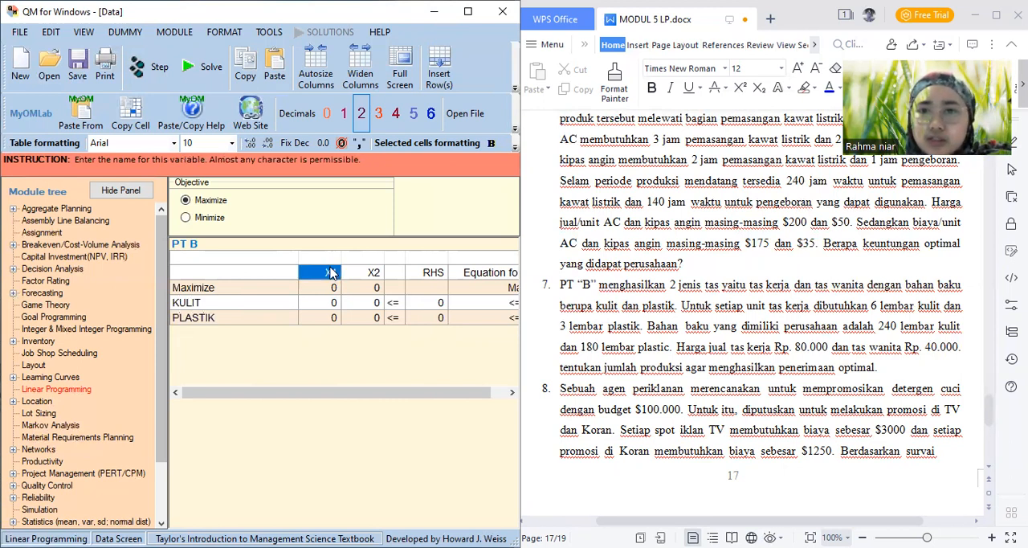
pyautogui.write('TAS KERJ')
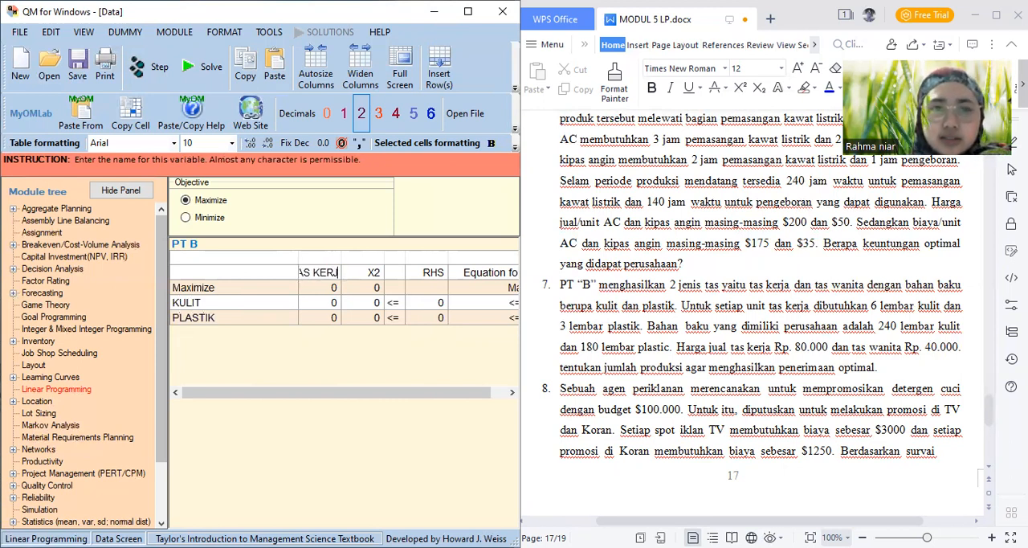
pyautogui.write('A')
pyautogui.press('Tab')
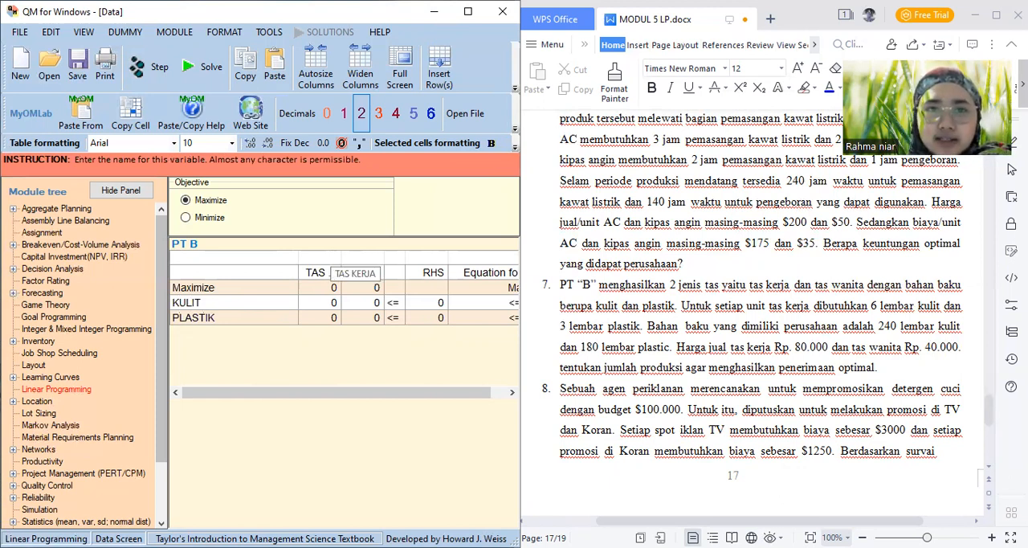
pyautogui.write('TAS WANIT')
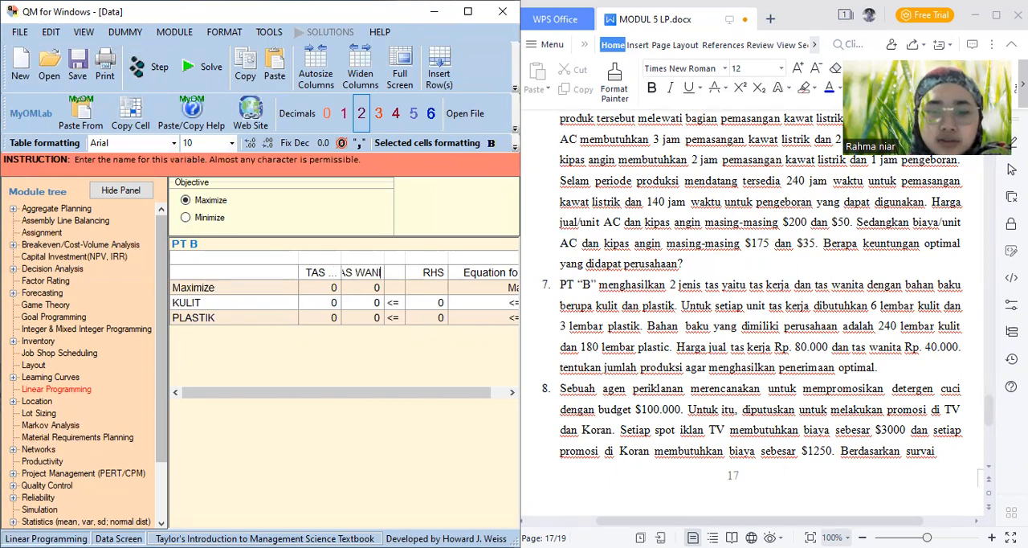
pyautogui.write('A')
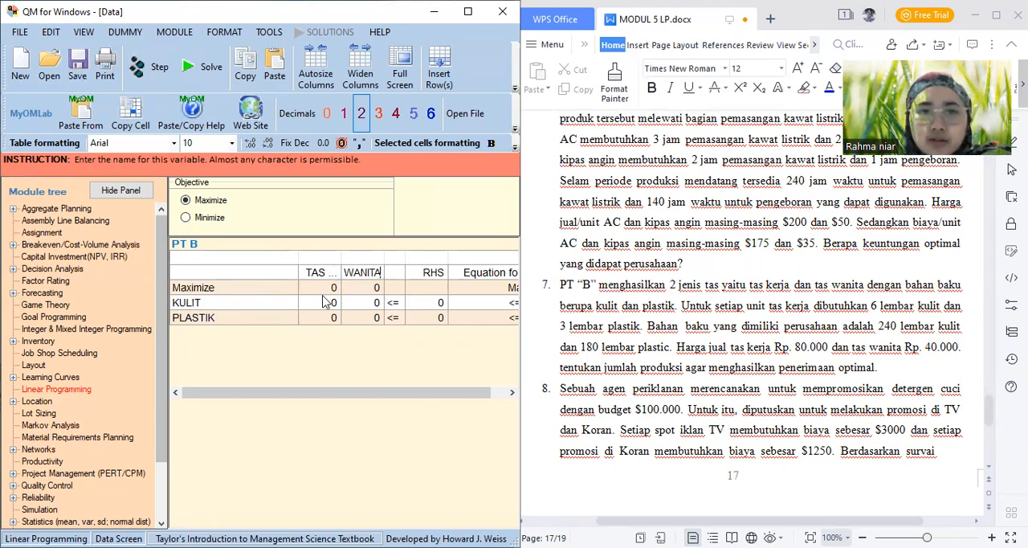
# Set the Maximize coefficients to 80000 for TAS KERJA and 40000 for TAS WANITA
pyautogui.click(319, 292)
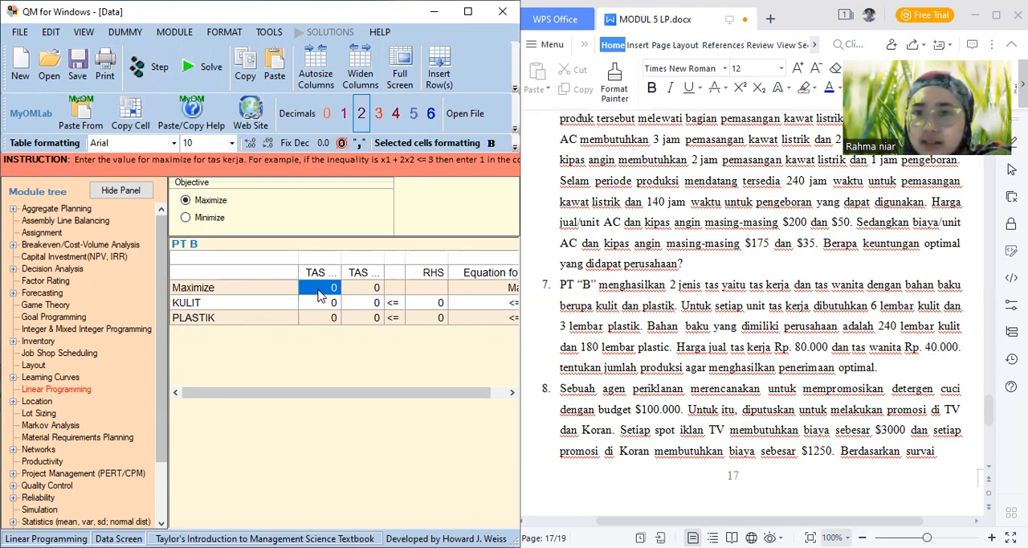
pyautogui.write('80000')
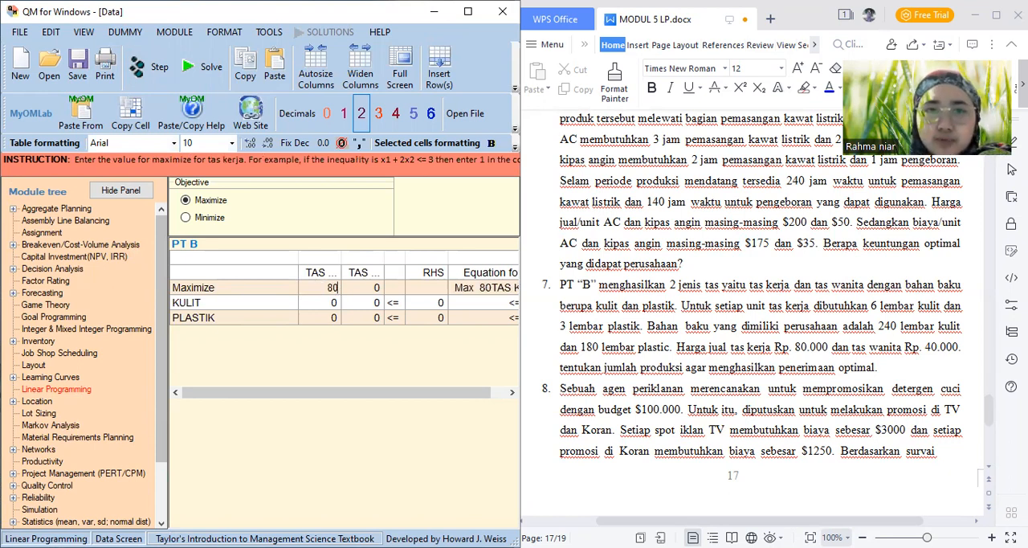
pyautogui.press('Tab')
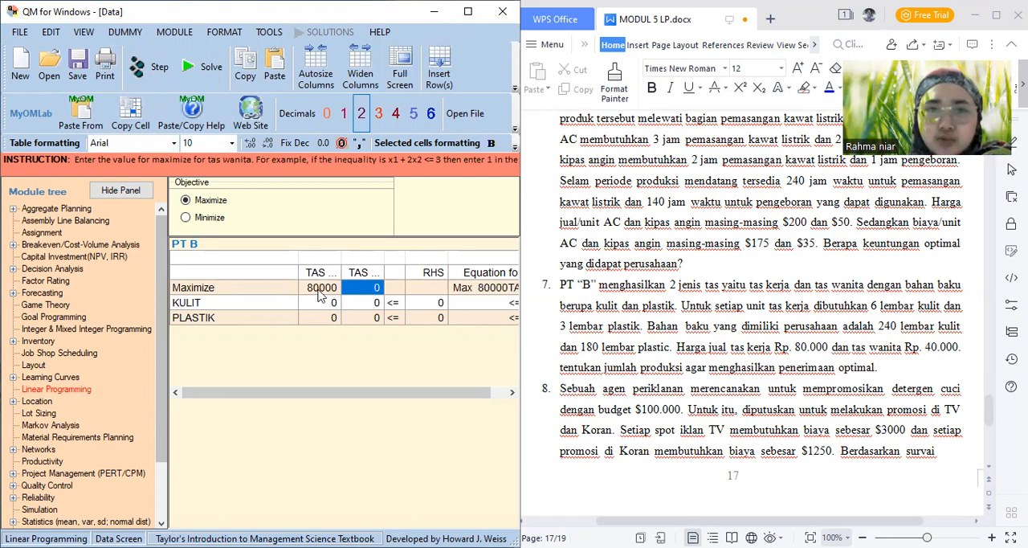
pyautogui.write('40')
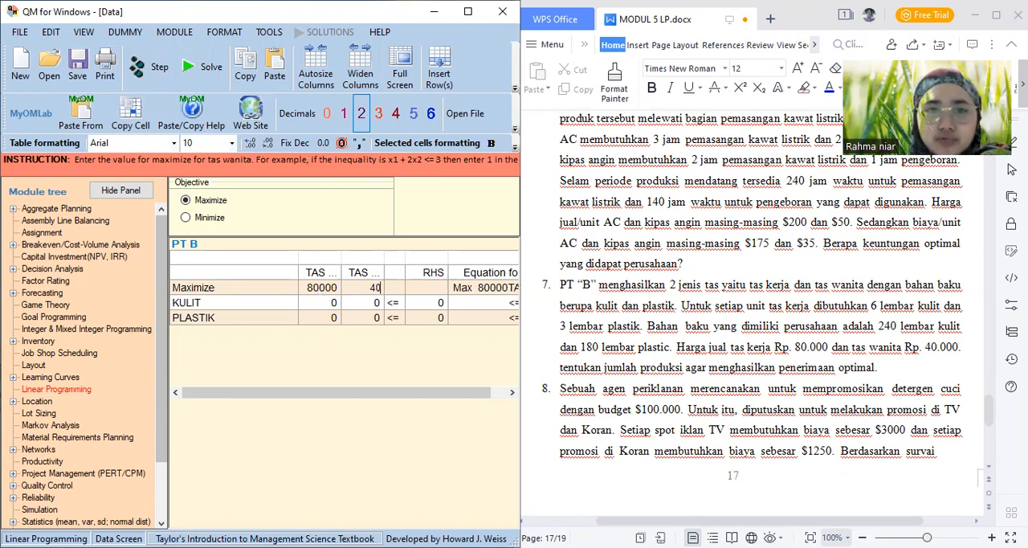
pyautogui.write('000')
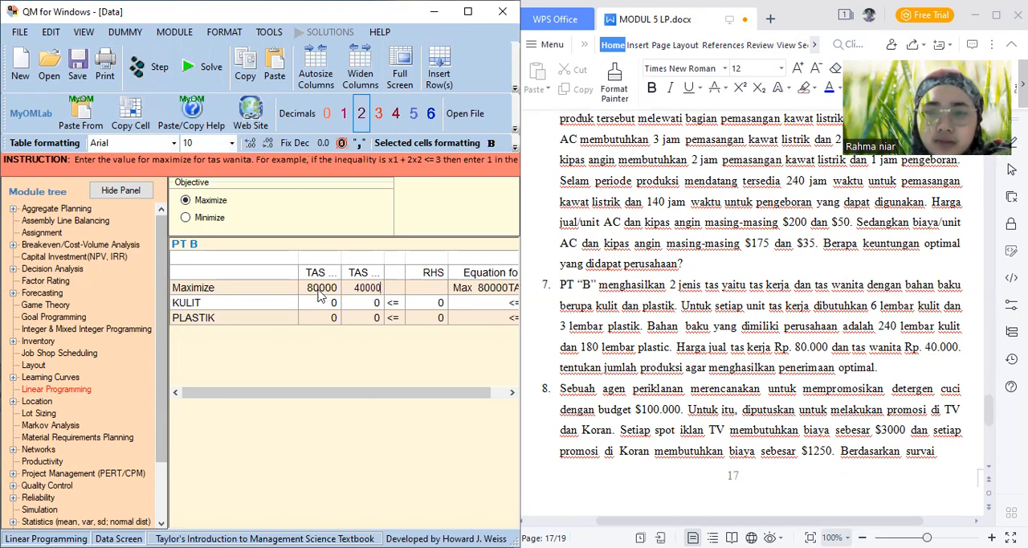
pyautogui.press('Tab')
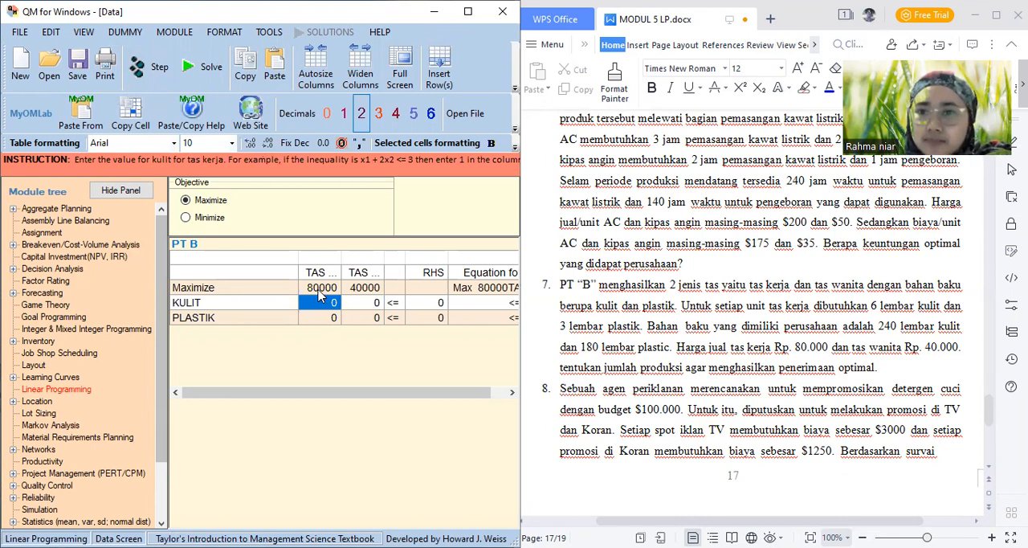
# Set the TAS KERJA coefficients to 6 for KULIT and 3 for PLASTIK
pyautogui.write('6')
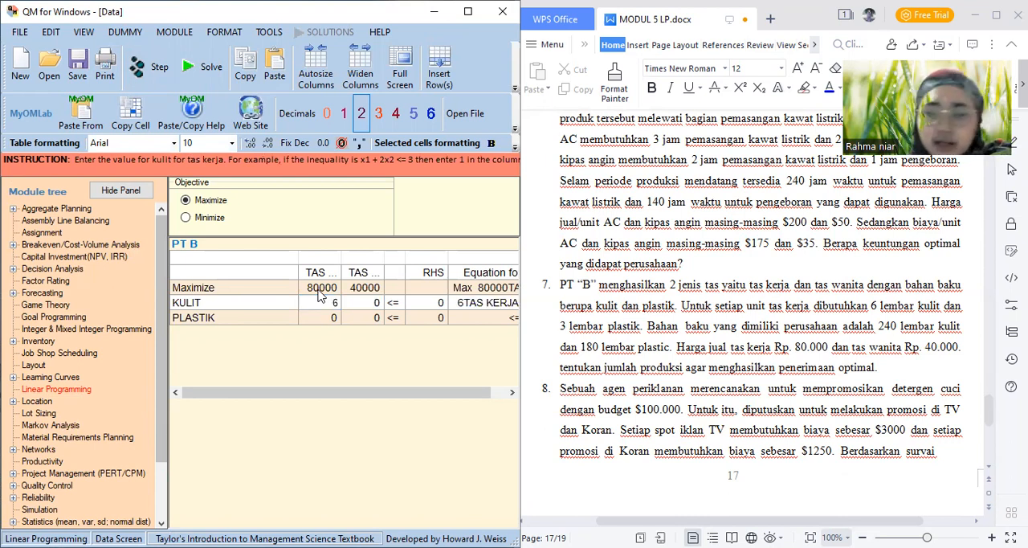
pyautogui.press('Return')
pyautogui.write('3')
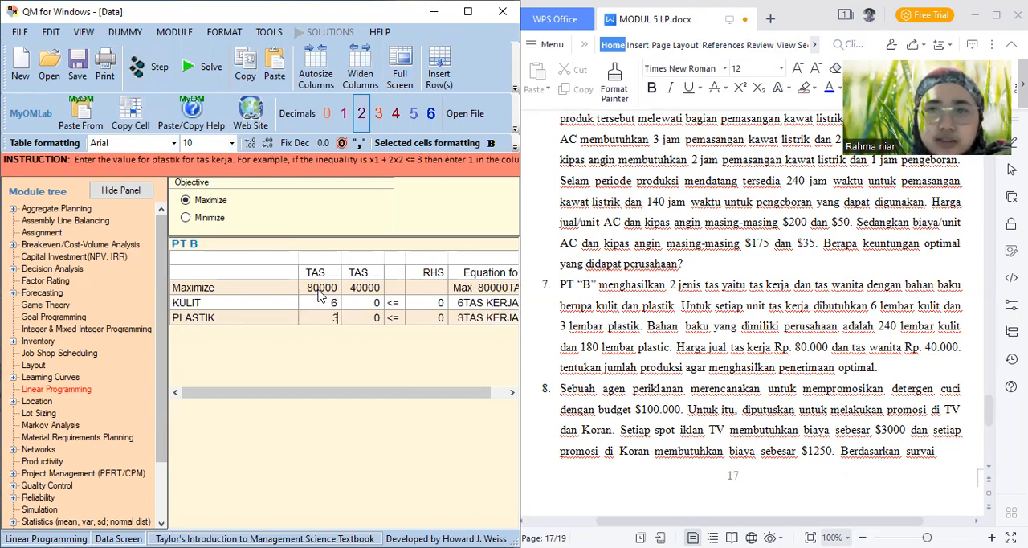
# Set the right-hand side limits to 240 for KULIT and 180 for PLASTIK
pyautogui.press('Right')
pyautogui.press('Right')
pyautogui.press('Right')
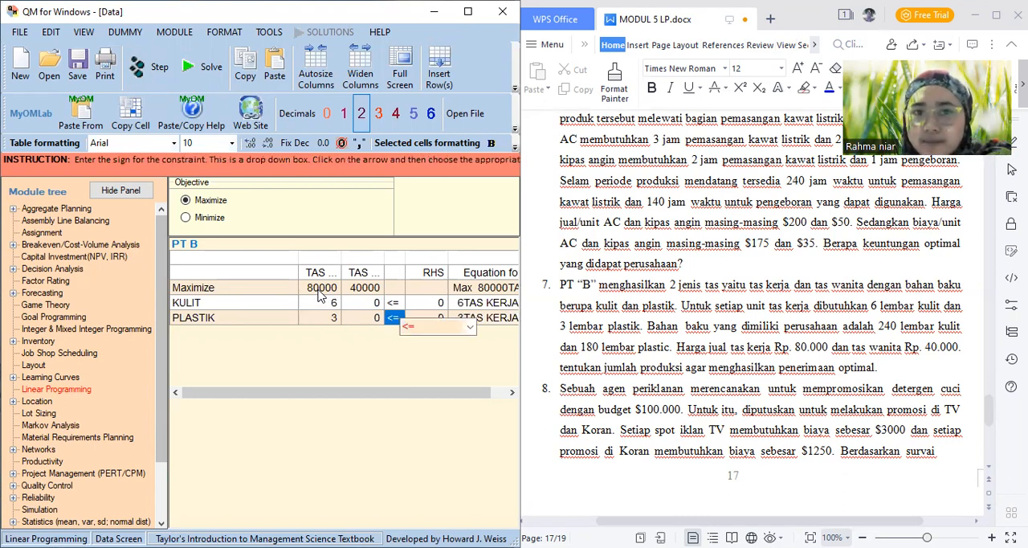
pyautogui.press('Up')
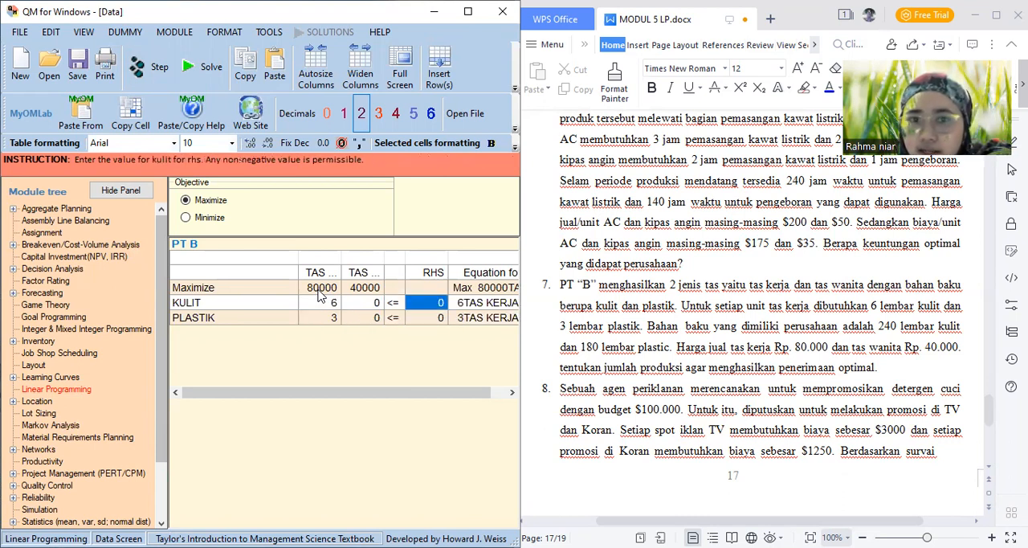
pyautogui.write('240')
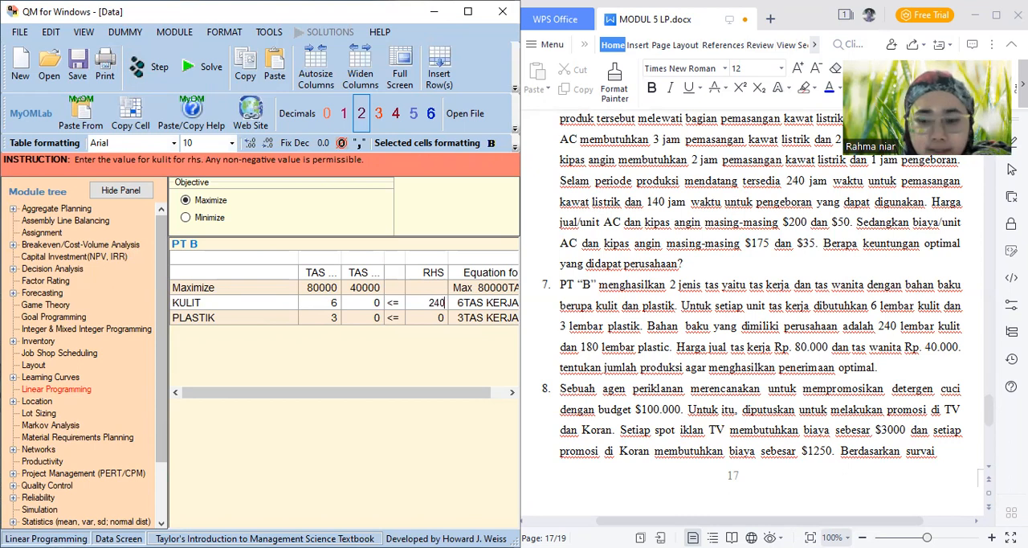
pyautogui.press('Return')
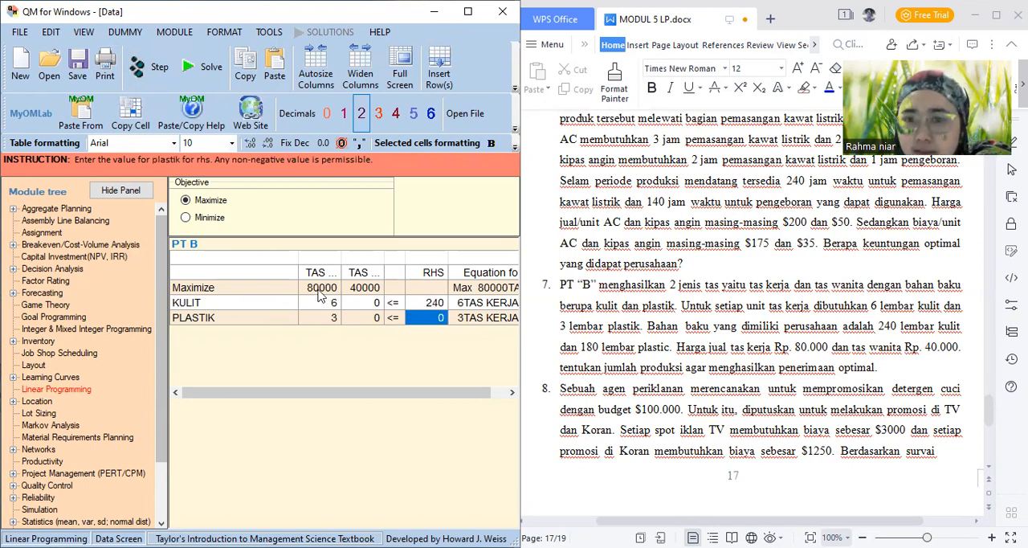
pyautogui.write('180')
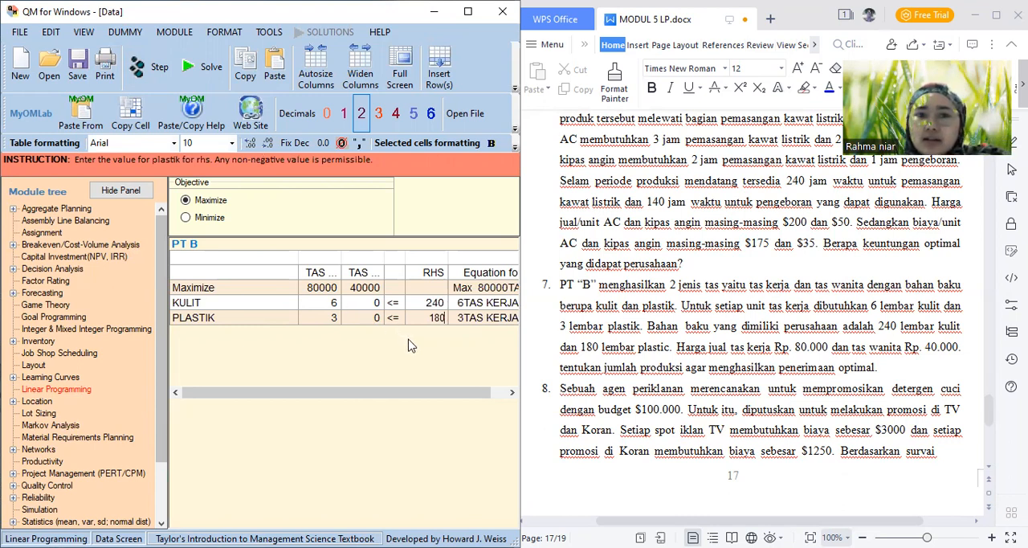
# Solve the PT B problem and display its Iterations, Dual and Graph results
pyautogui.click(208, 73)
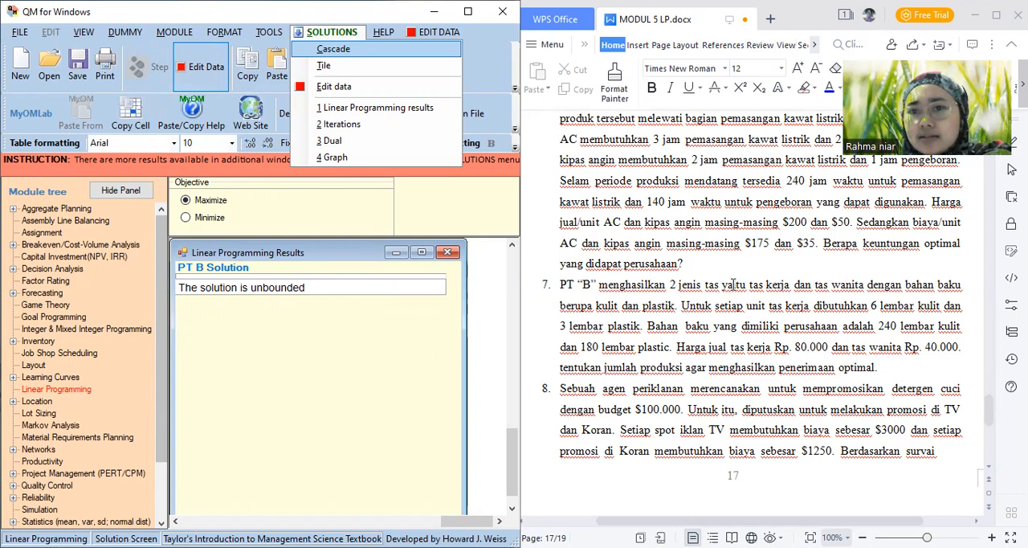
pyautogui.click(372, 126)
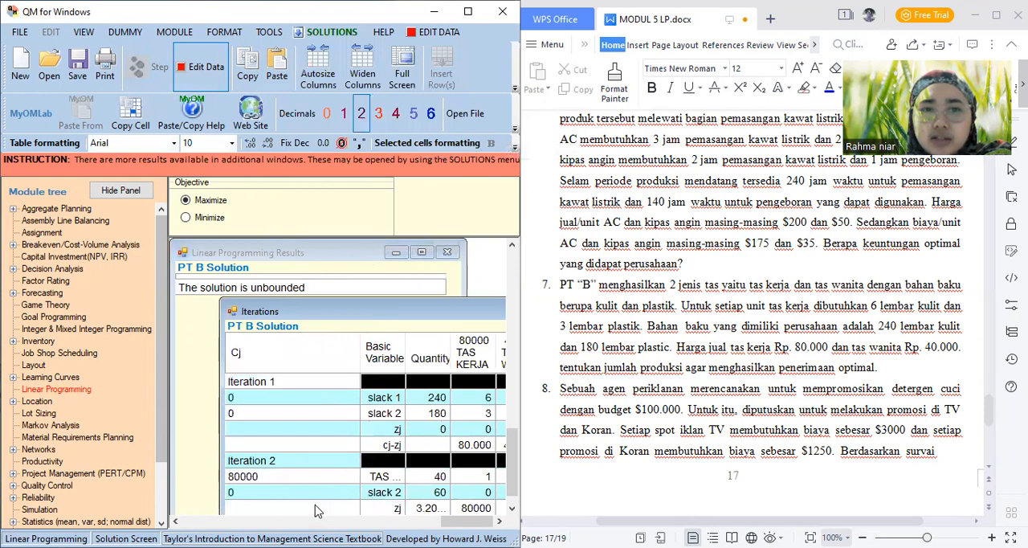
pyautogui.click(327, 33)
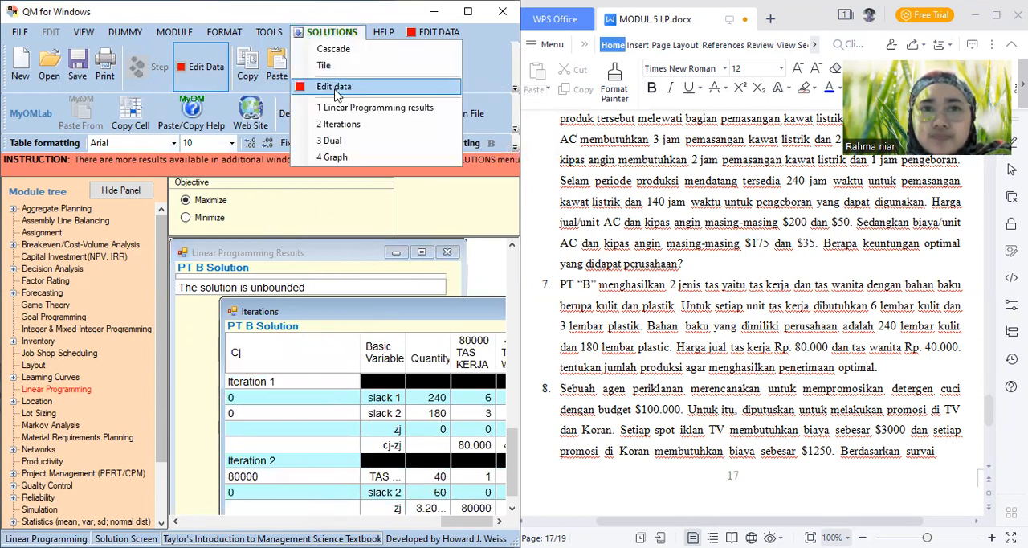
pyautogui.click(346, 142)
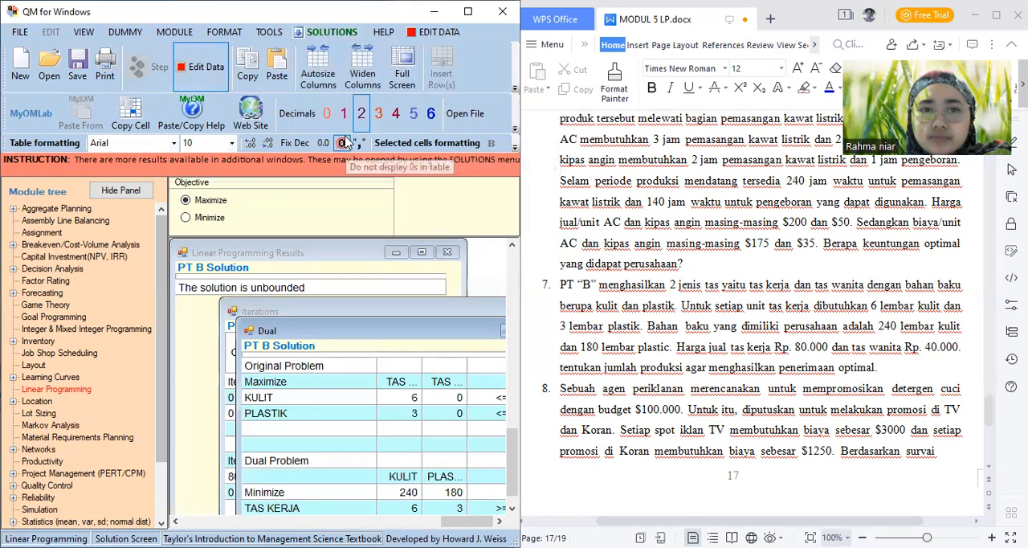
pyautogui.click(328, 32)
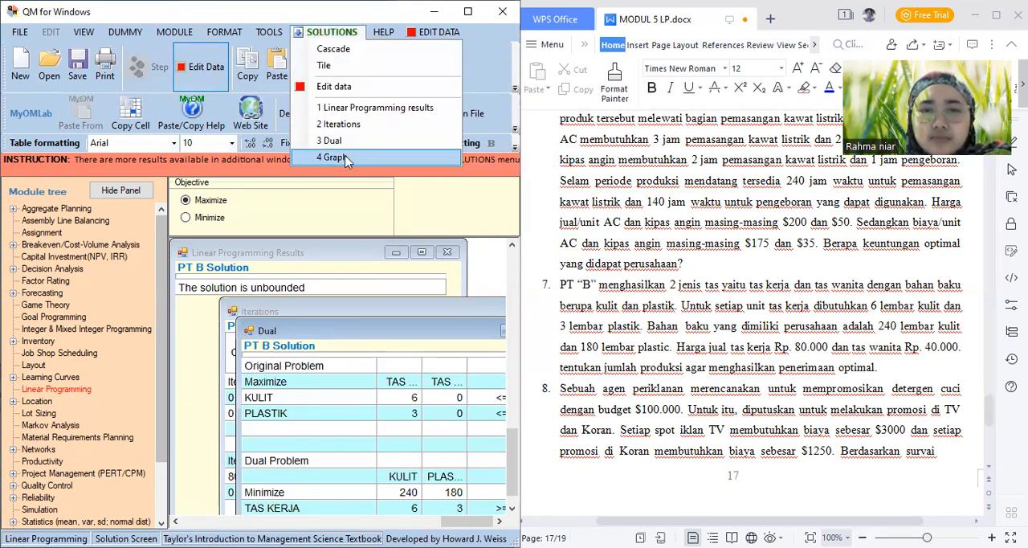
pyautogui.click(345, 158)
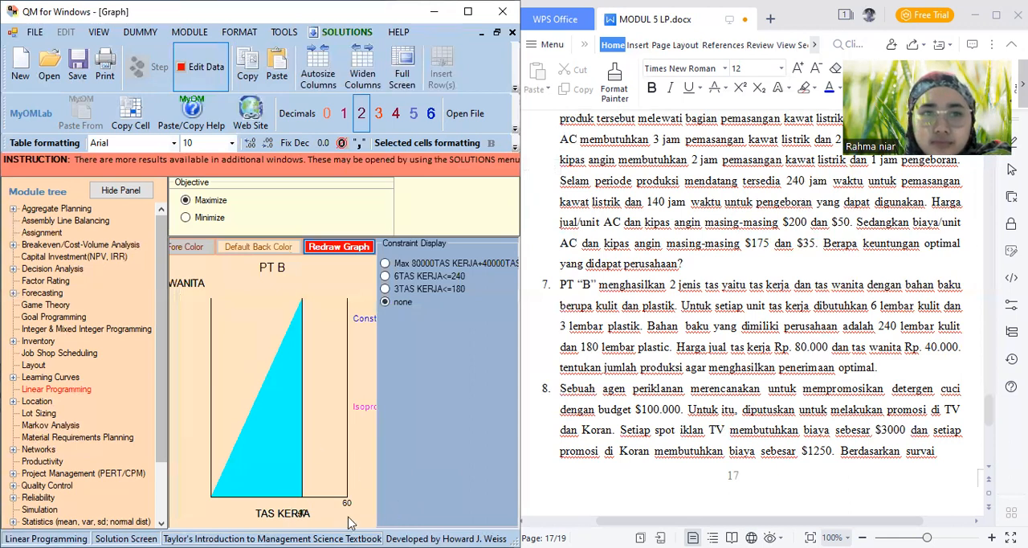